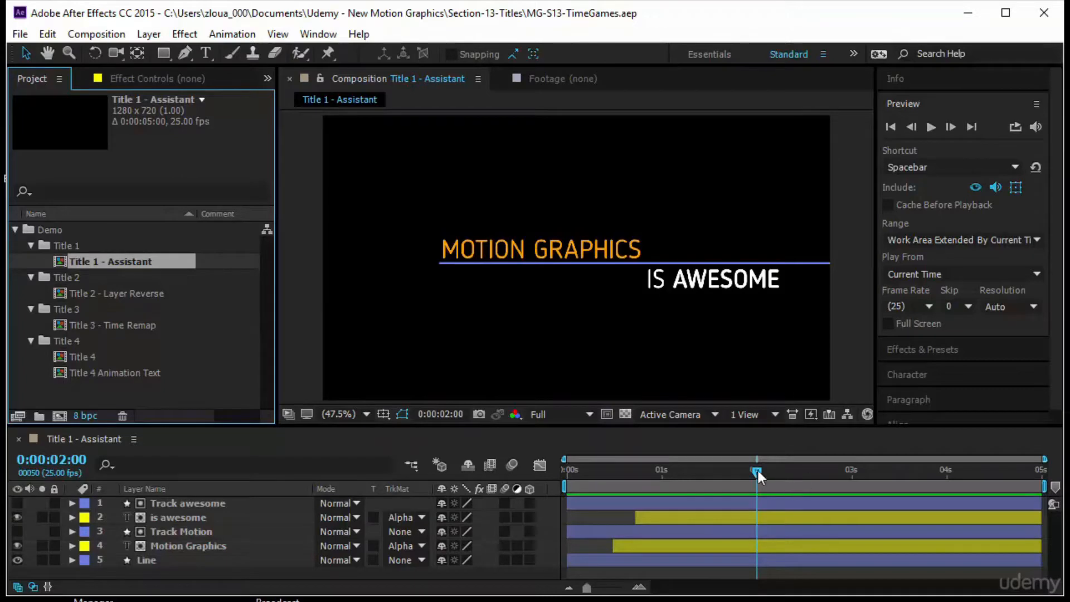
Preview the Title 1 - Assistant composition animation from the start.
{"action": "left_click_drag", "start_coordinate": [756, 472], "coordinate": [845, 518]}
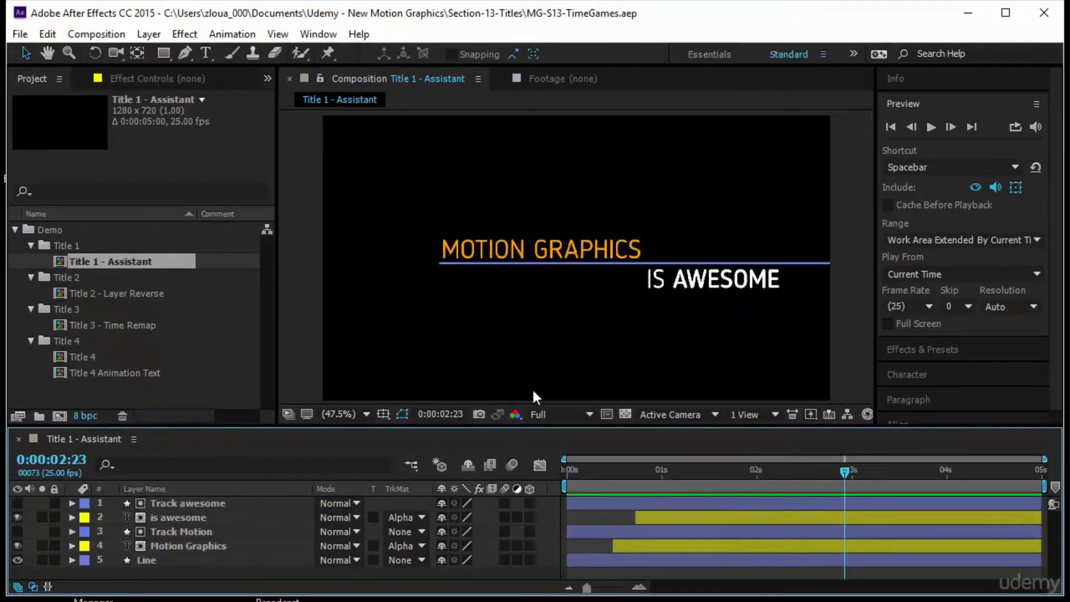
{"action": "key", "text": "Home"}
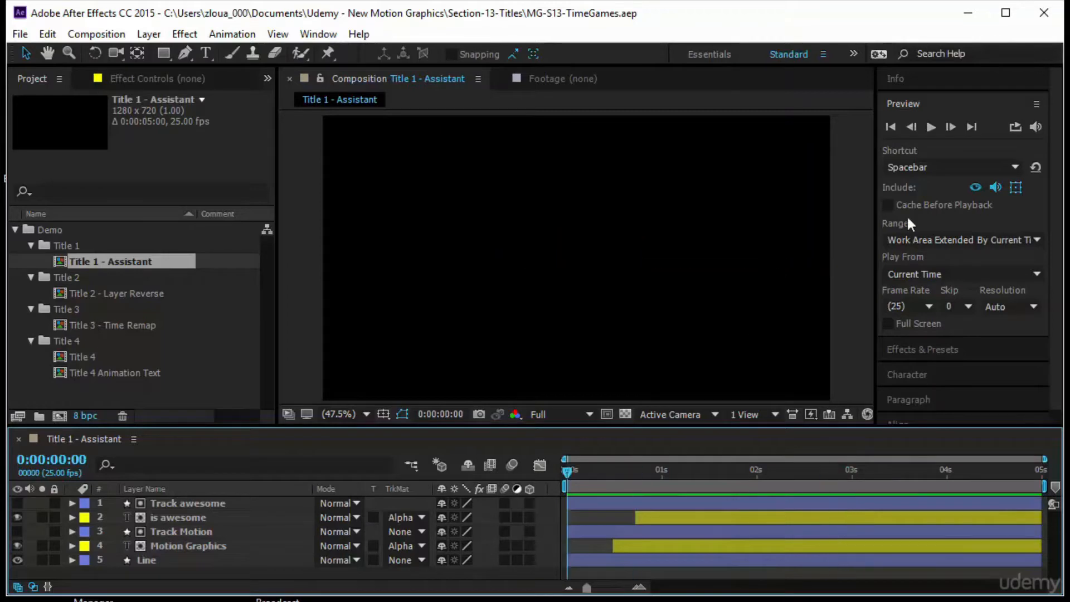
{"action": "left_click", "coordinate": [931, 127]}
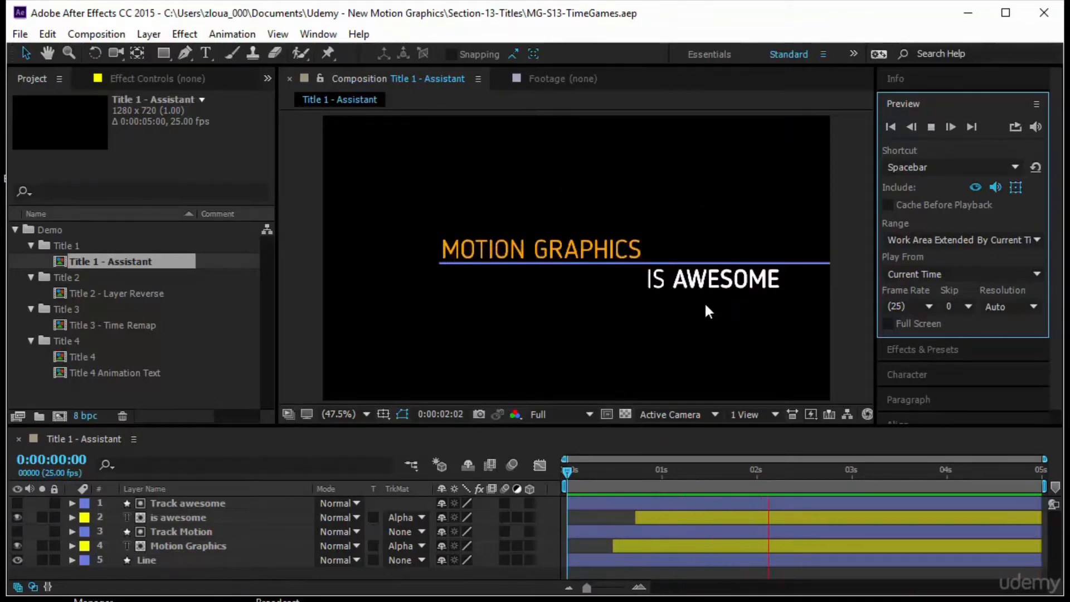
{"action": "left_click_drag", "start_coordinate": [567, 474], "coordinate": [805, 486]}
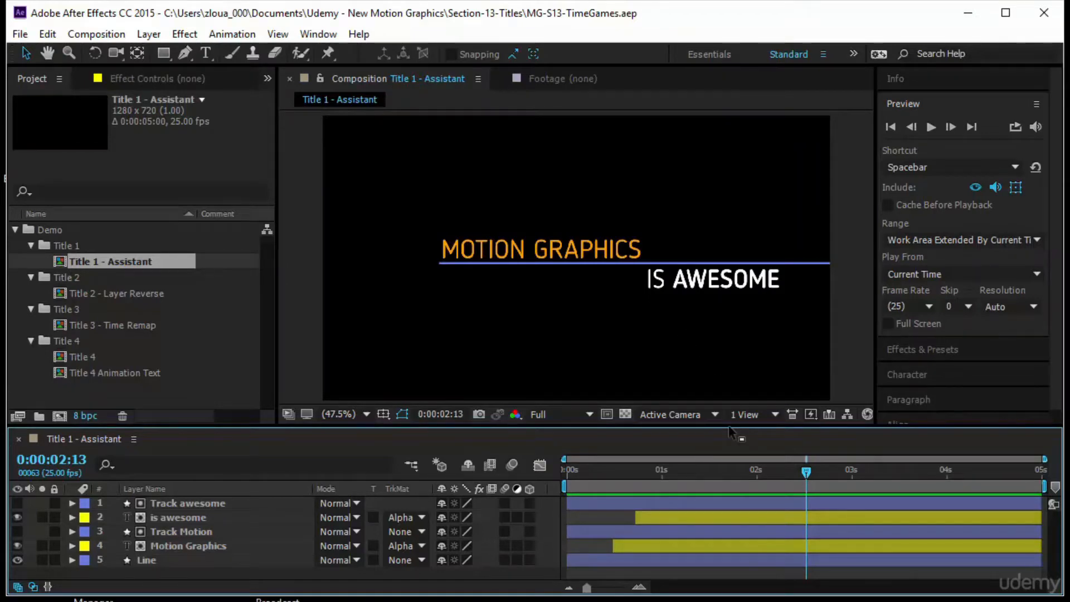
Enlarge the timeline and reveal the animated properties of all five layers.
{"action": "left_click_drag", "start_coordinate": [731, 429], "coordinate": [730, 379]}
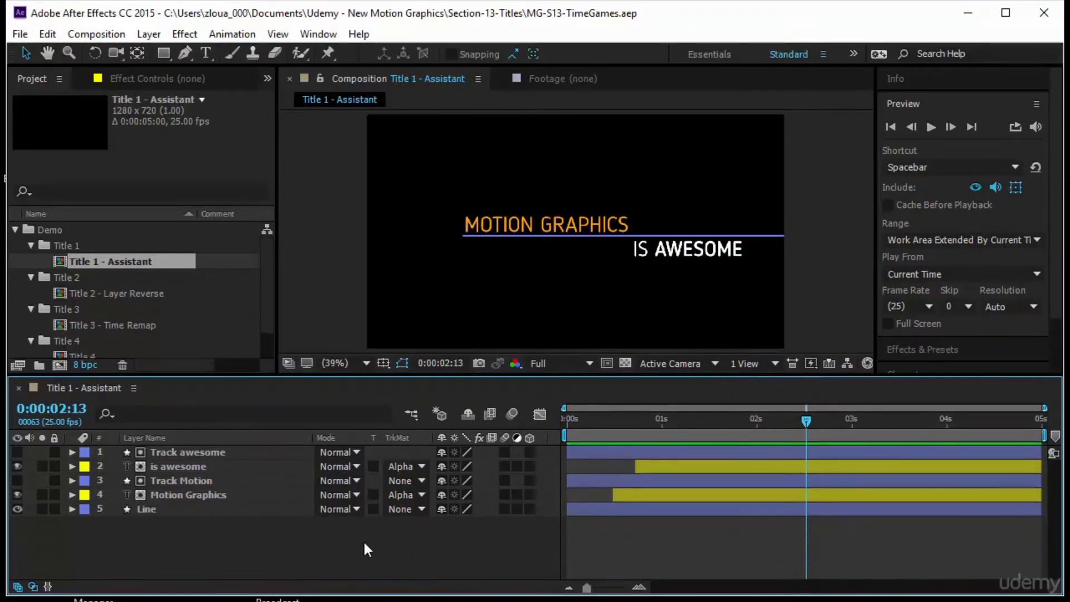
{"action": "left_click", "coordinate": [146, 438]}
{"action": "left_click_drag", "start_coordinate": [170, 569], "coordinate": [227, 444]}
{"action": "key", "text": "u"}
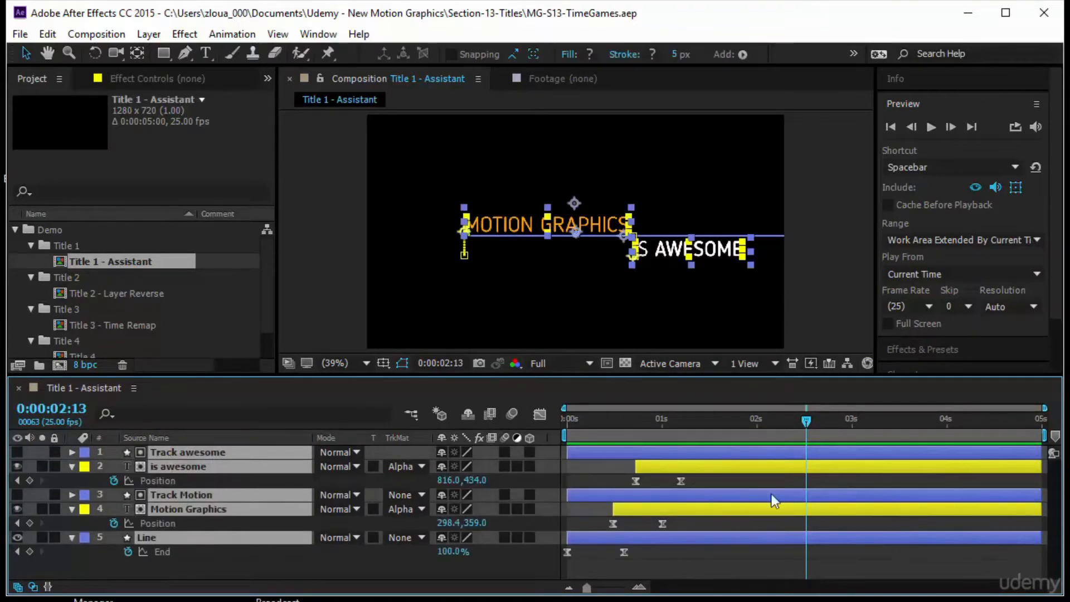
{"action": "left_click", "coordinate": [720, 575]}
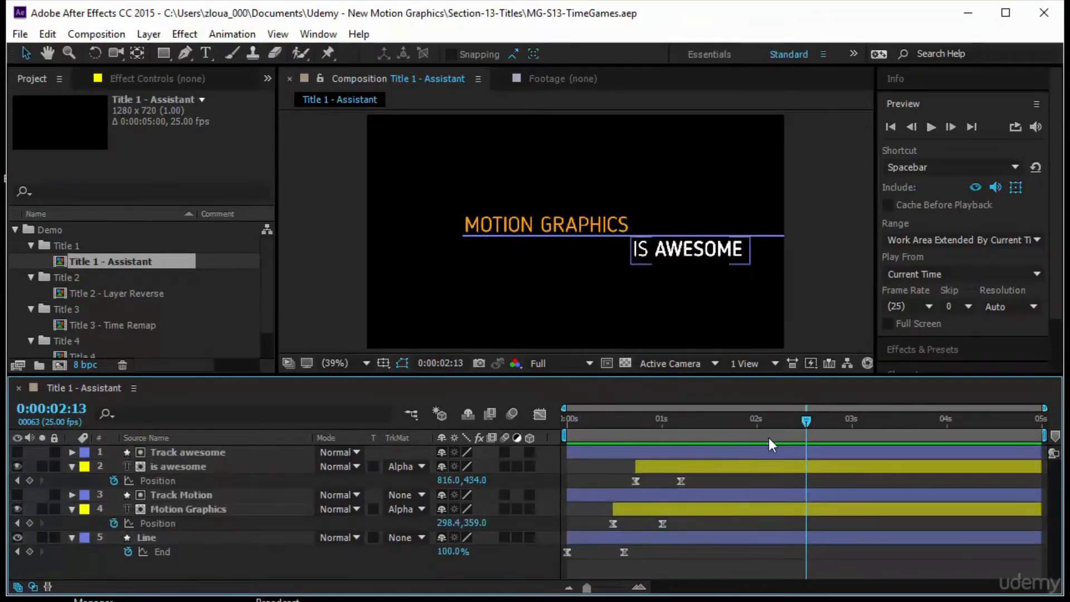
Copy the is awesome layer's two Position keyframes and paste them at 0:00:02:00.
{"action": "left_click_drag", "start_coordinate": [800, 420], "coordinate": [774, 494]}
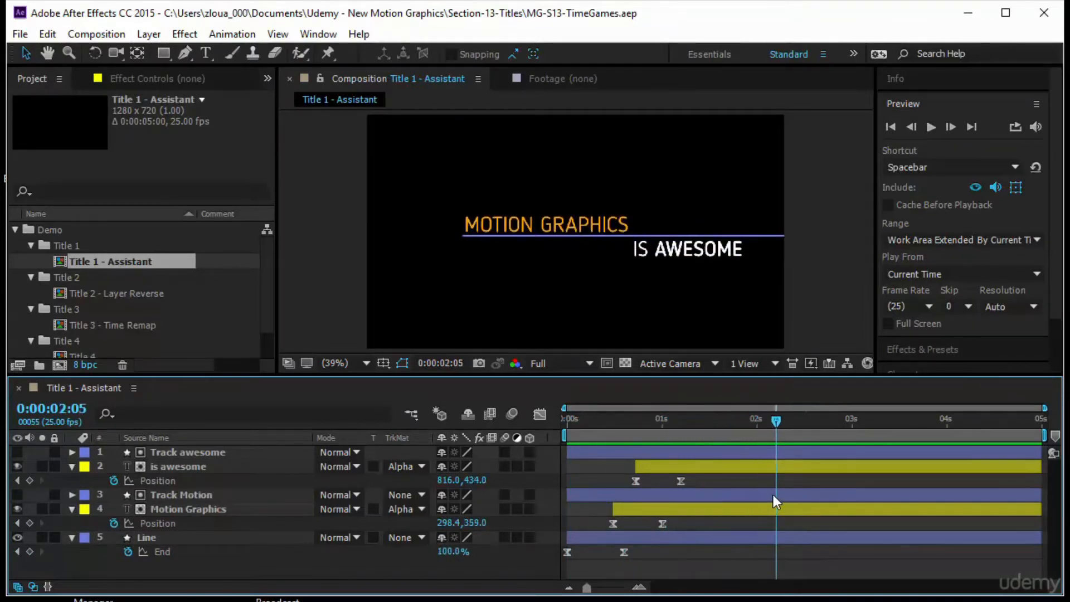
{"action": "left_click_drag", "start_coordinate": [707, 479], "coordinate": [617, 484]}
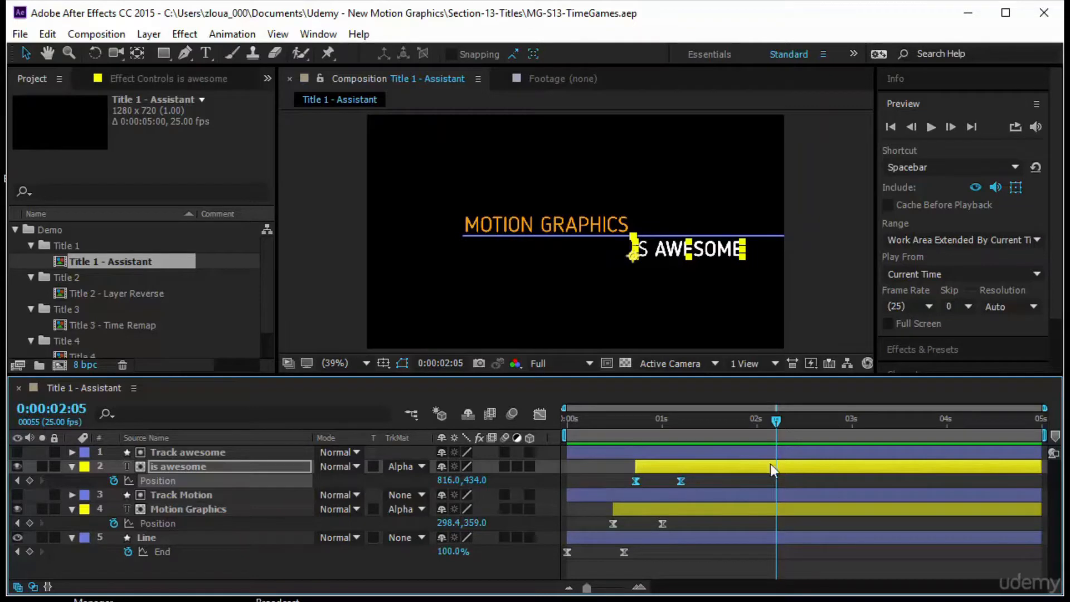
{"action": "left_click_drag", "start_coordinate": [768, 417], "coordinate": [754, 422]}
{"action": "key", "text": "ctrl+v"}
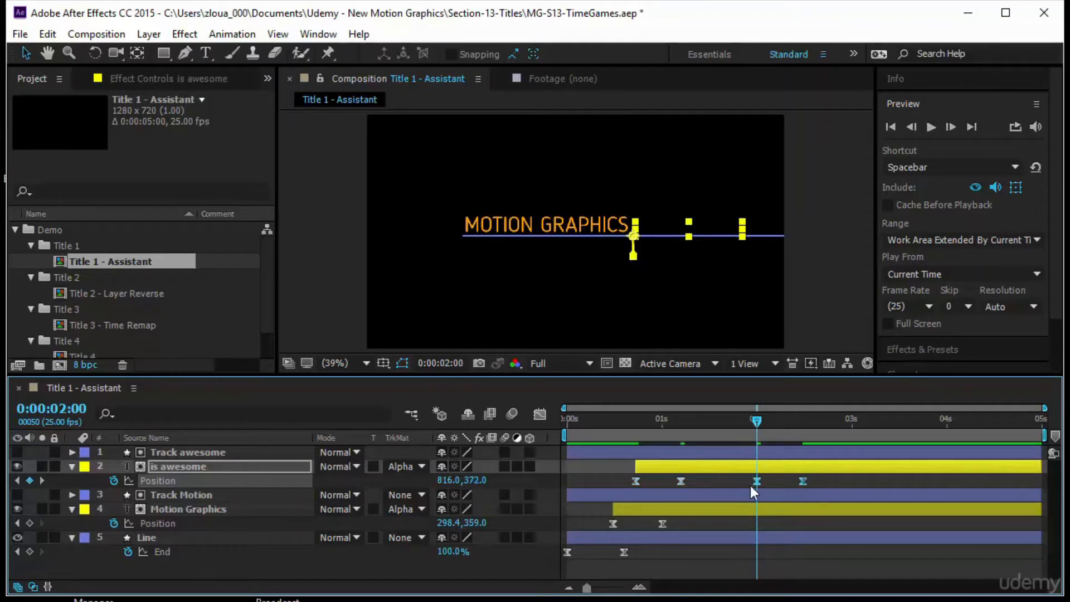
Try retiming the pasted is awesome Position keyframes, undoing the moves.
{"action": "left_click_drag", "start_coordinate": [761, 419], "coordinate": [708, 507]}
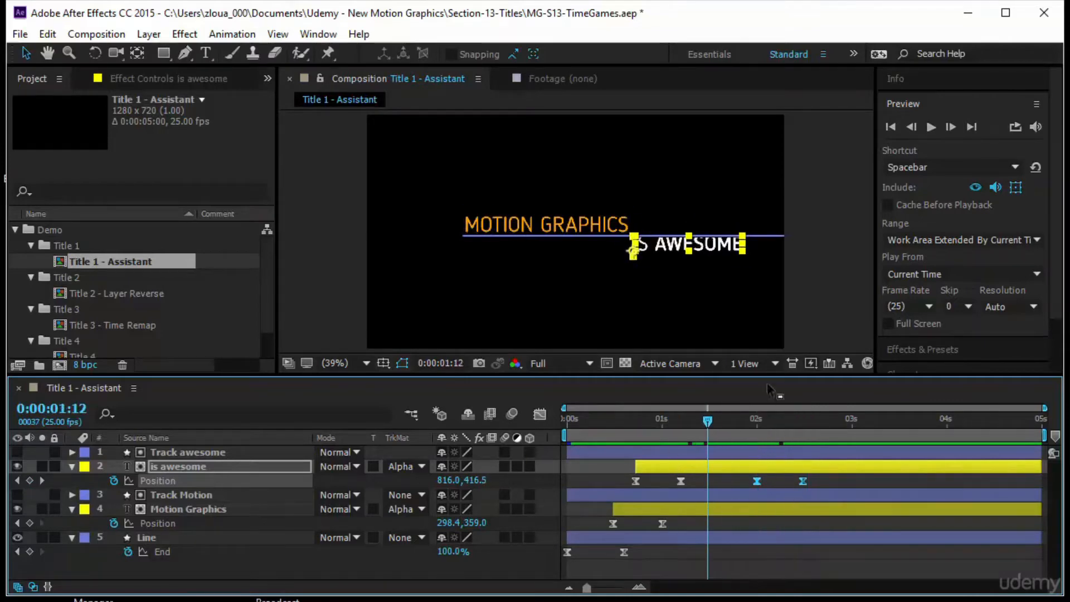
{"action": "left_click", "coordinate": [783, 480]}
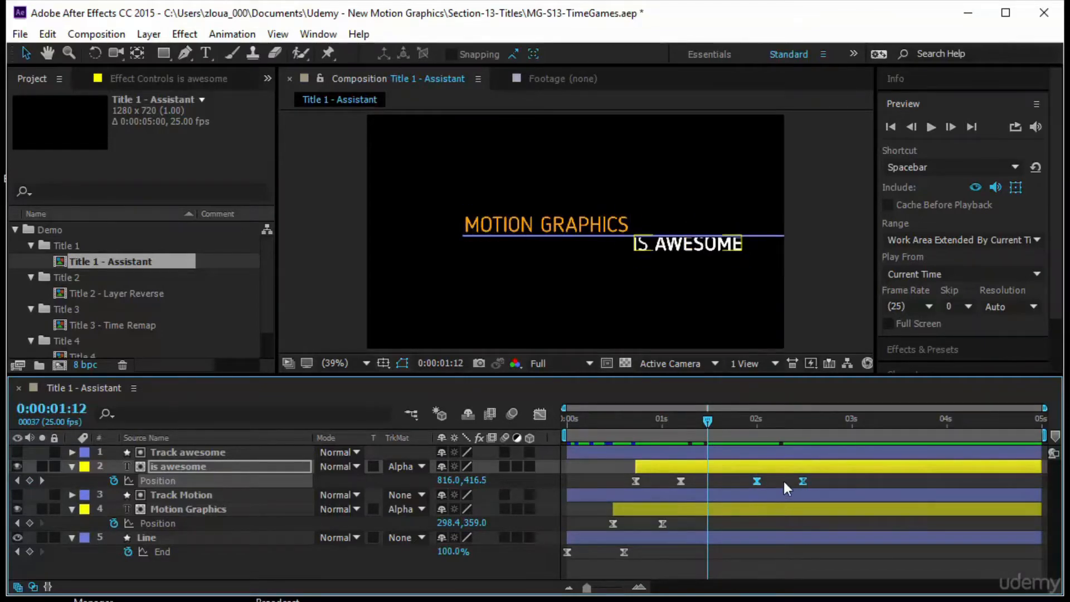
{"action": "mouse_move", "coordinate": [800, 478]}
{"action": "left_mouse_down"}
{"action": "mouse_move", "coordinate": [734, 480]}
{"action": "mouse_move", "coordinate": [797, 486]}
{"action": "left_mouse_up"}
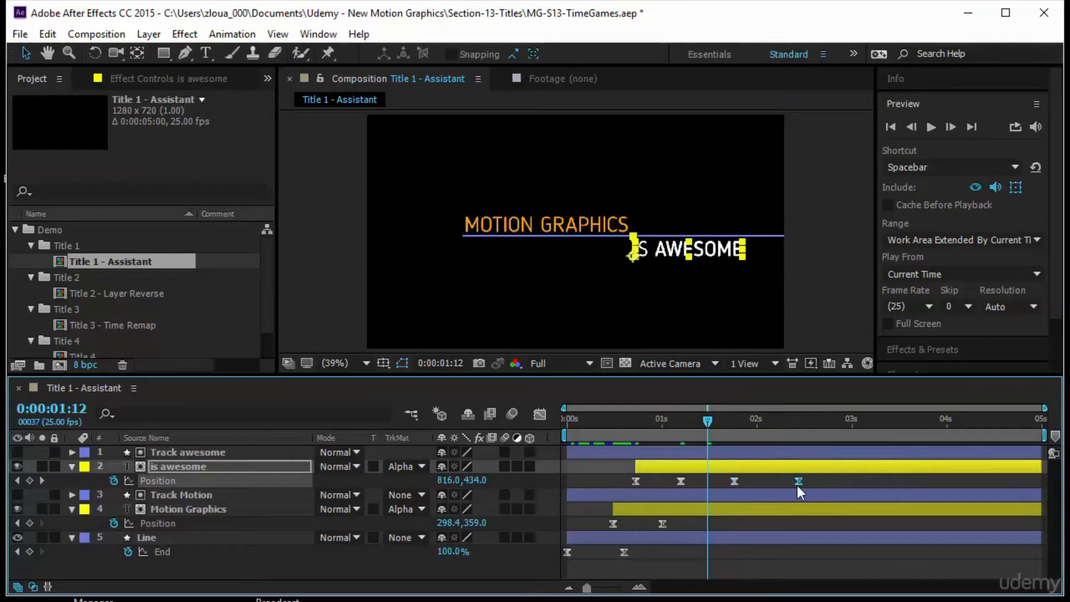
{"action": "left_click_drag", "start_coordinate": [733, 480], "coordinate": [758, 485]}
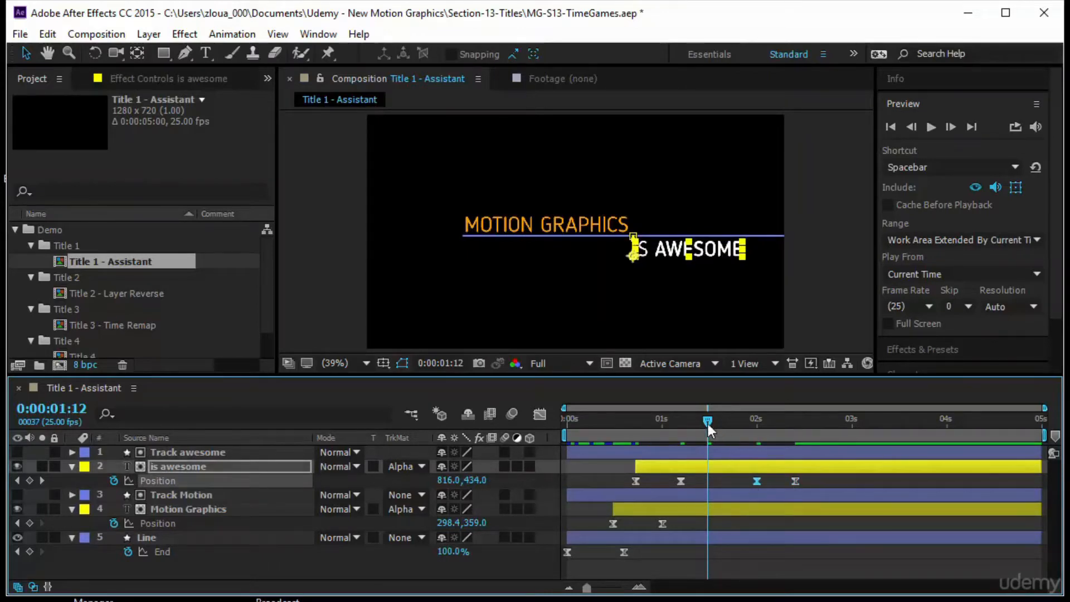
{"action": "left_click_drag", "start_coordinate": [708, 424], "coordinate": [706, 472]}
{"action": "key", "text": "ctrl+z"}
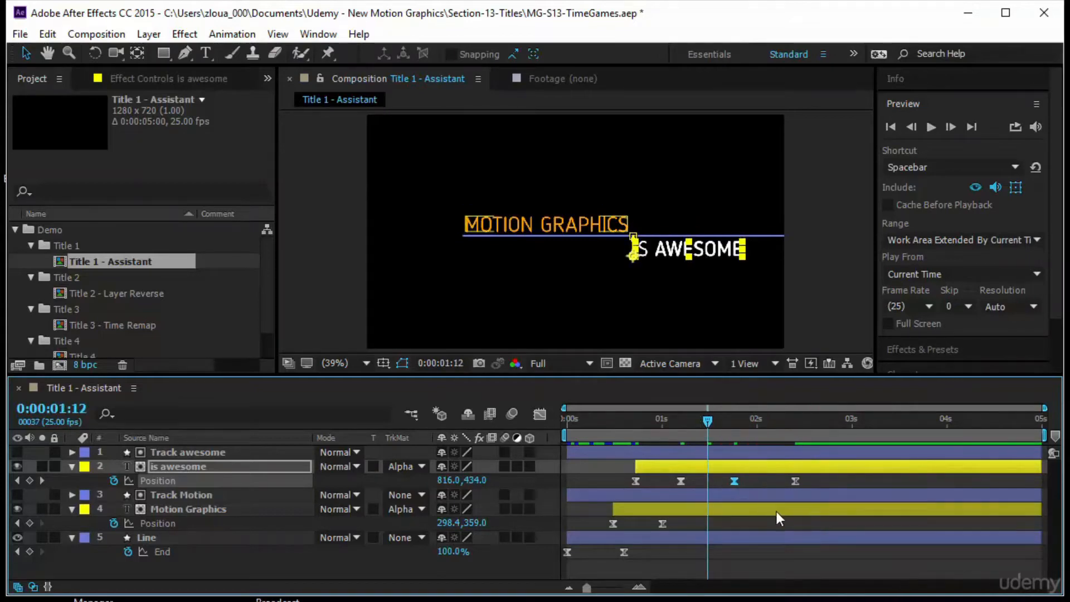
{"action": "key", "text": "ctrl+z"}
{"action": "key", "text": "ctrl+z"}
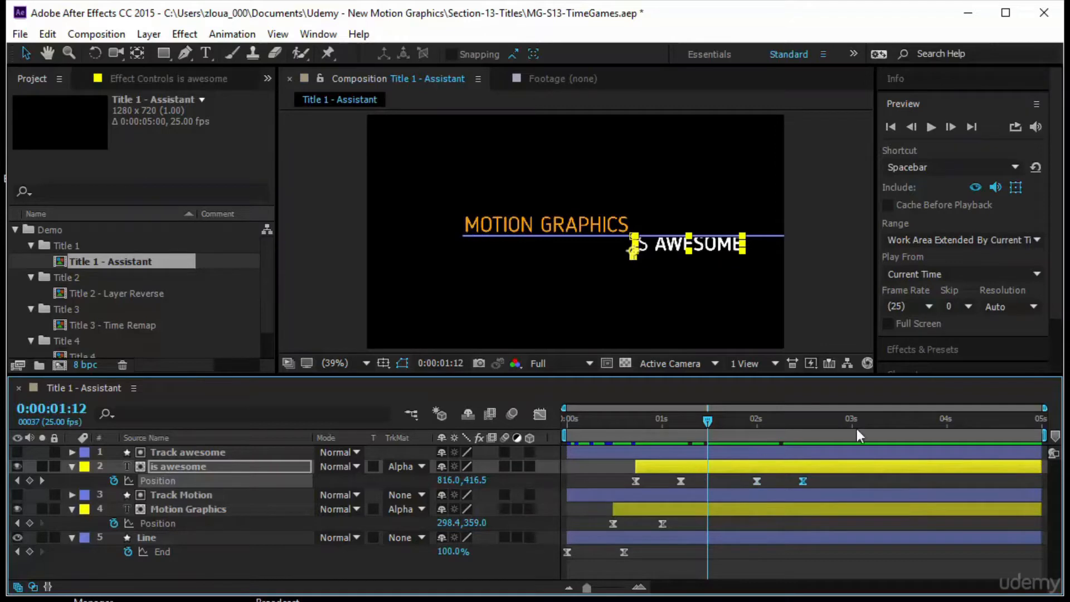
Time-reverse the two pasted Position keyframes of the is awesome layer.
{"action": "left_click", "coordinate": [753, 523]}
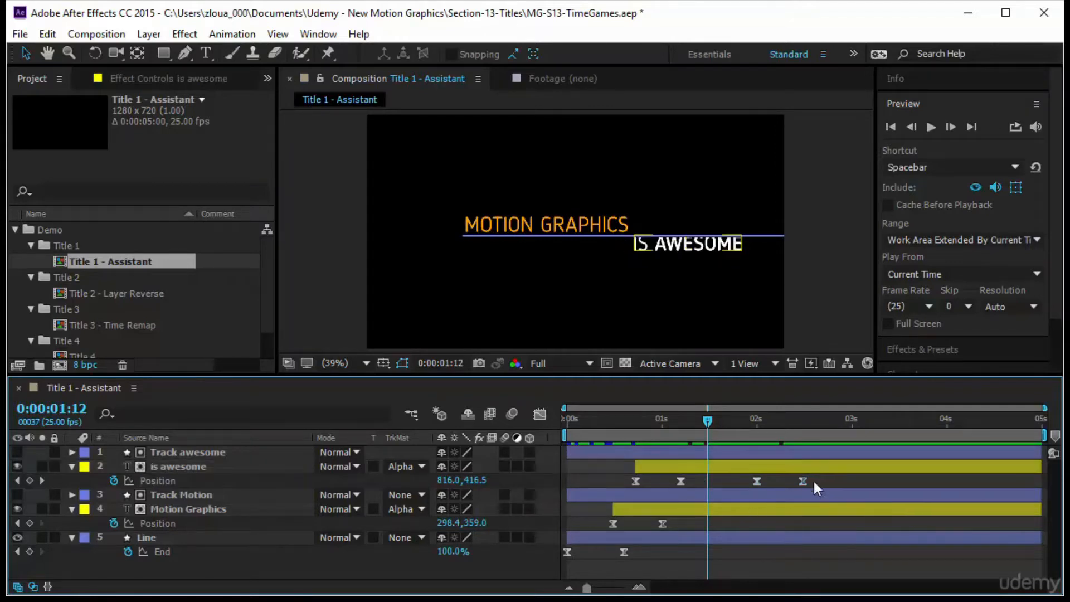
{"action": "left_click_drag", "start_coordinate": [819, 475], "coordinate": [737, 487]}
{"action": "right_click", "coordinate": [757, 483]}
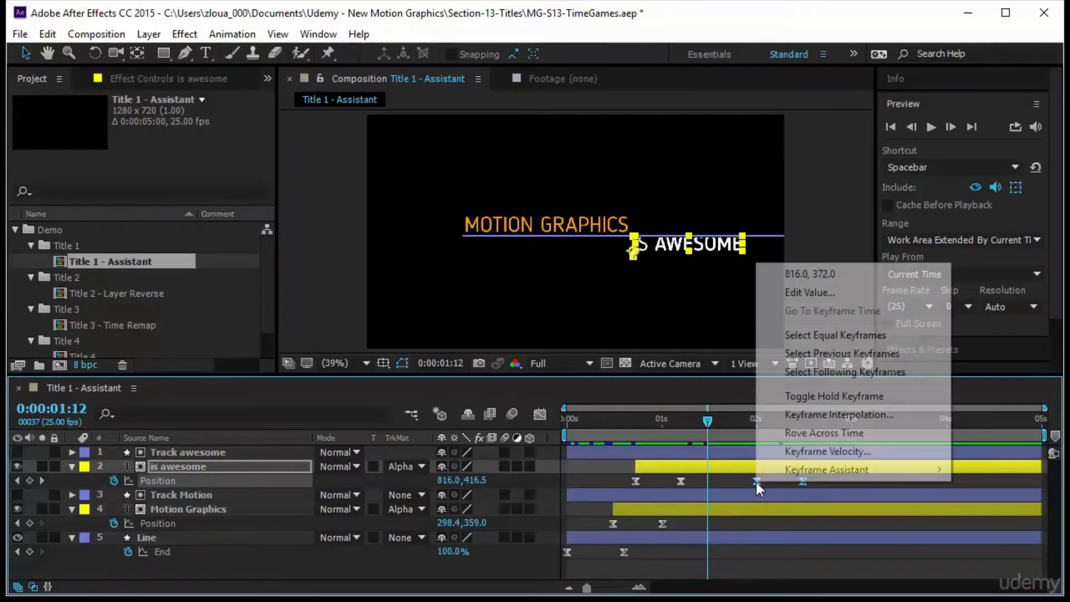
{"action": "mouse_move", "coordinate": [767, 477]}
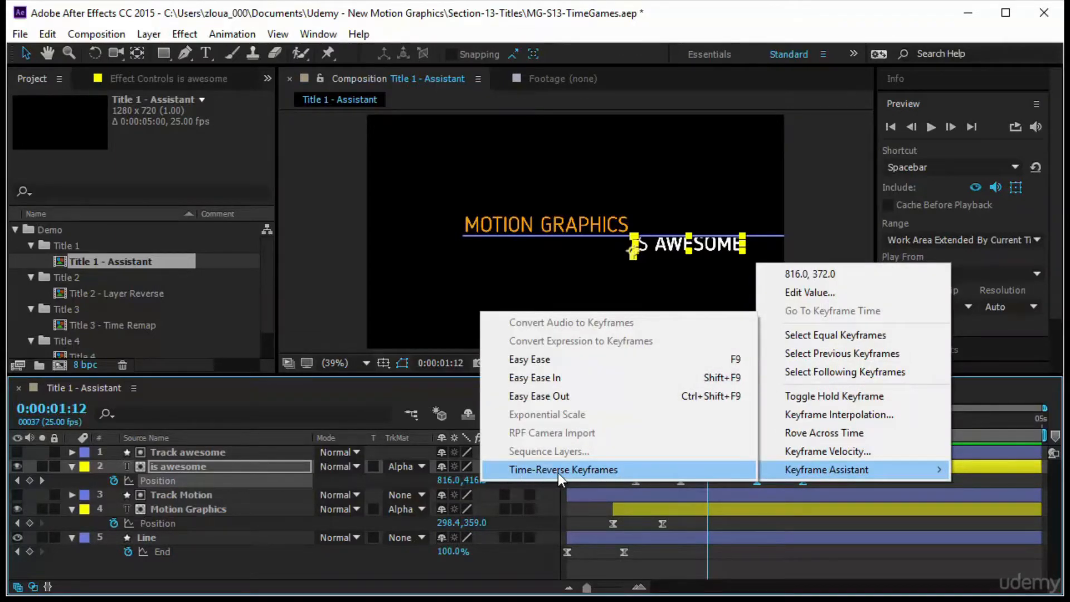
{"action": "left_click", "coordinate": [590, 470]}
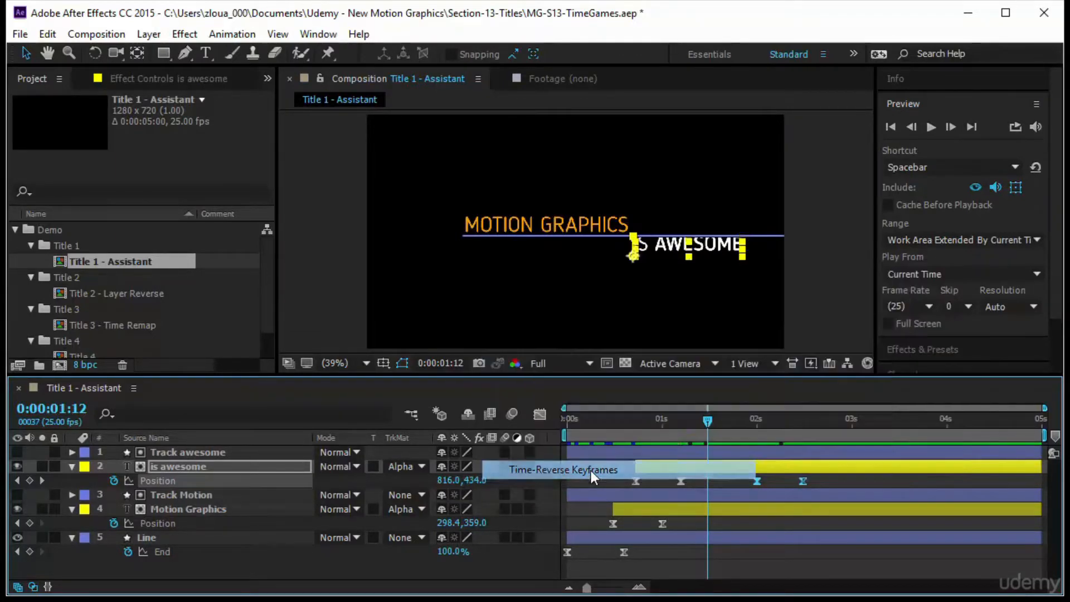
Scrub through and preview the reversed is awesome animation.
{"action": "left_click_drag", "start_coordinate": [707, 420], "coordinate": [726, 423]}
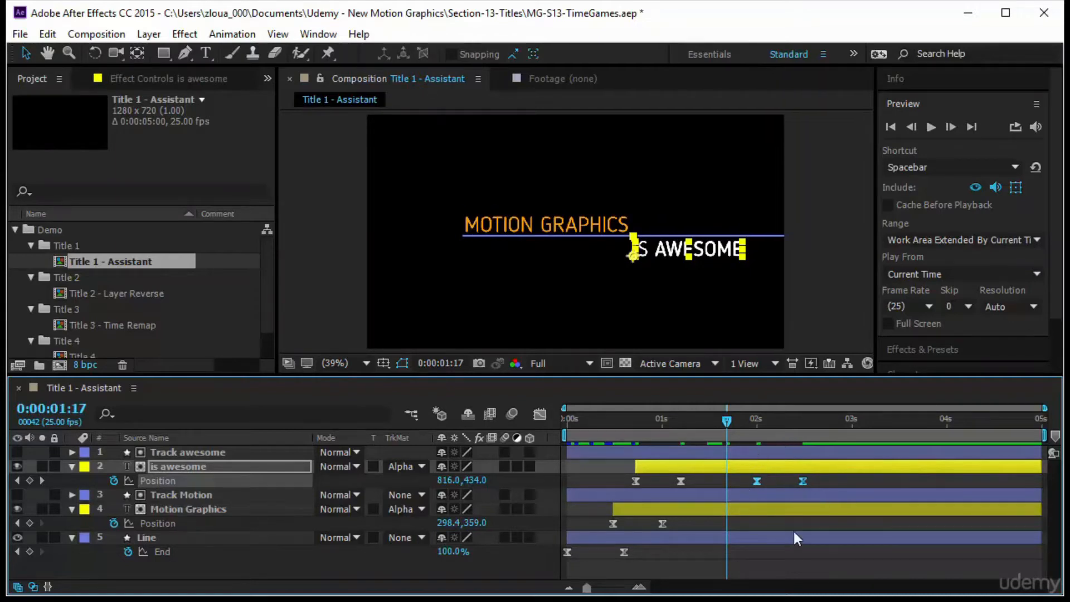
{"action": "left_click_drag", "start_coordinate": [728, 423], "coordinate": [817, 478]}
{"action": "key", "text": "space"}
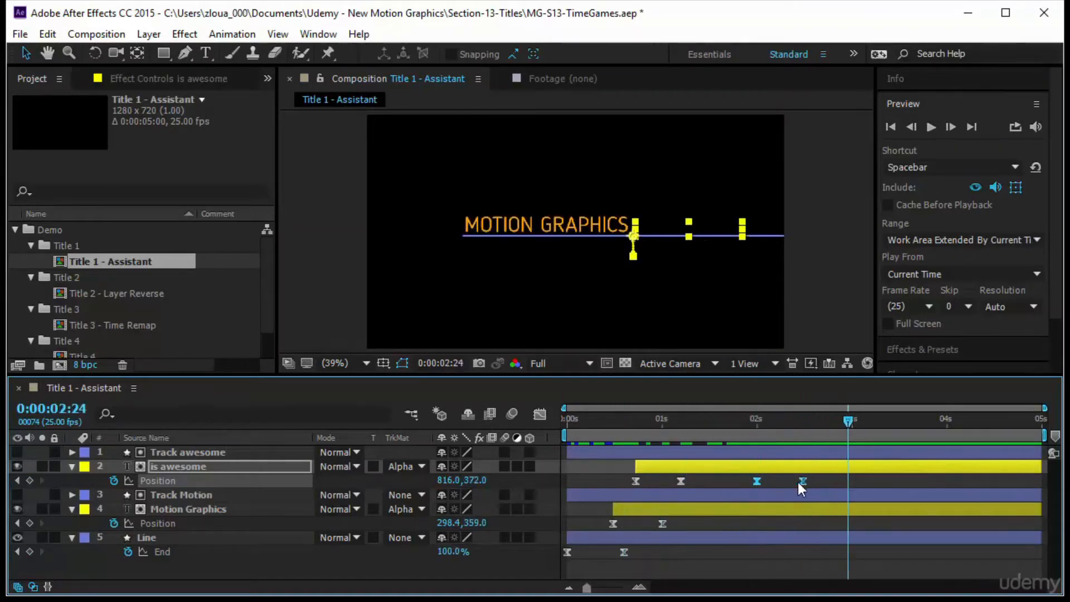
{"action": "left_click", "coordinate": [828, 474]}
{"action": "left_click_drag", "start_coordinate": [856, 422], "coordinate": [759, 443]}
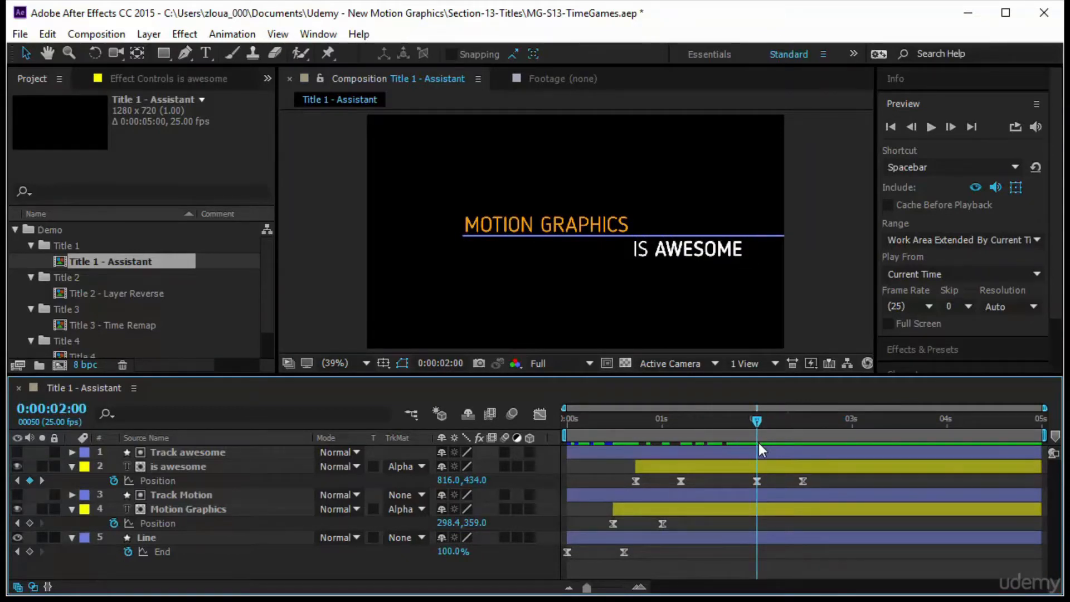
Copy the Motion Graphics layer's Position keyframes and paste them at 0:00:02:05.
{"action": "left_click", "coordinate": [643, 526]}
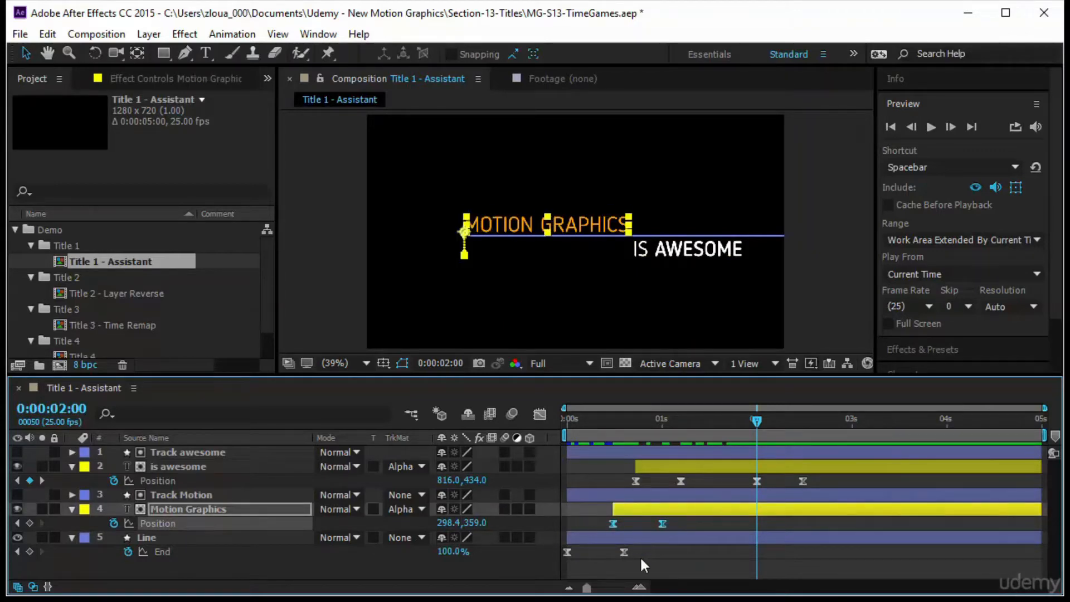
{"action": "left_click_drag", "start_coordinate": [757, 433], "coordinate": [777, 442]}
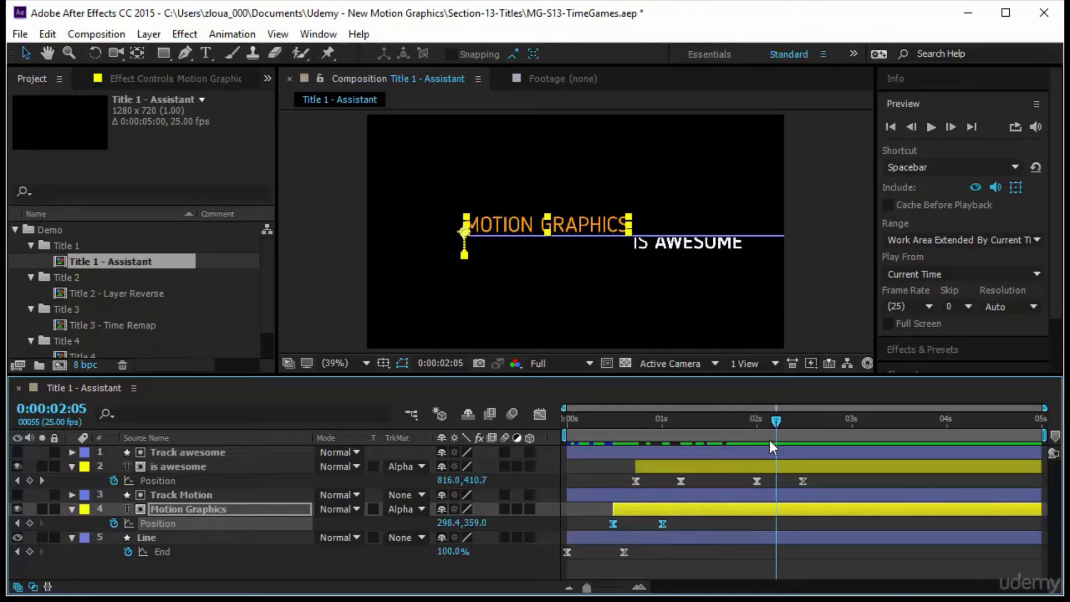
{"action": "key", "text": "ctrl+v"}
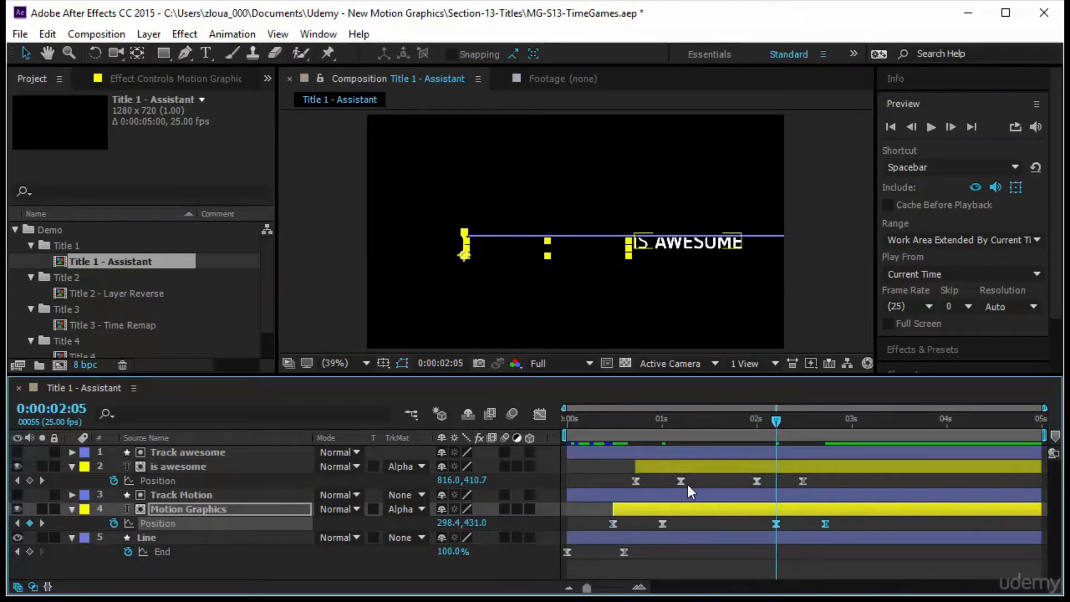
Nudge the pasted Motion Graphics keyframes slightly later and time-reverse them.
{"action": "left_click_drag", "start_coordinate": [755, 424], "coordinate": [781, 482]}
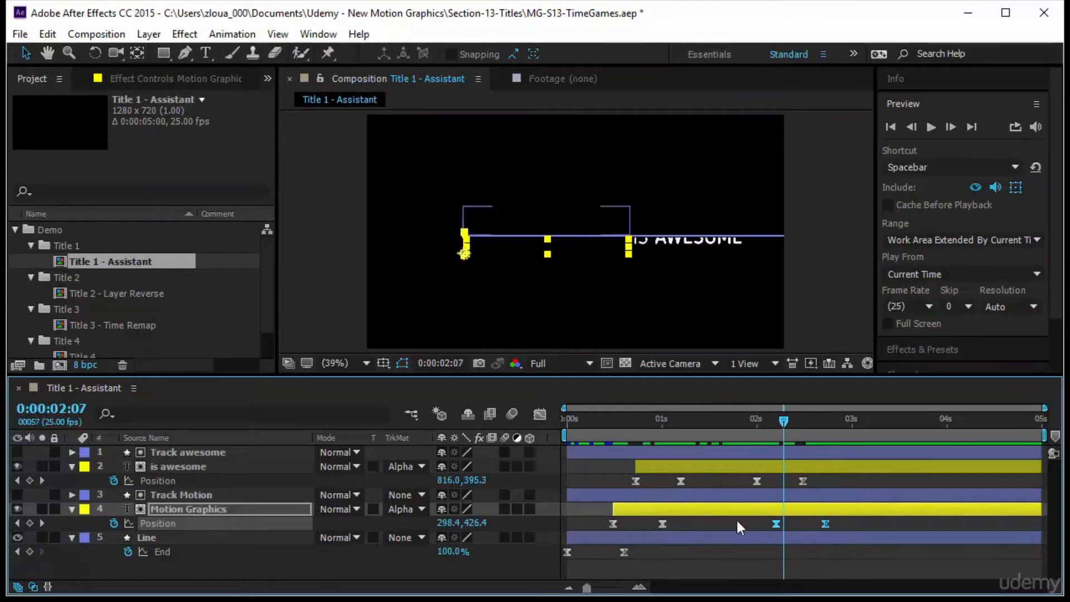
{"action": "mouse_move", "coordinate": [775, 527]}
{"action": "left_mouse_down"}
{"action": "mouse_move", "coordinate": [785, 527]}
{"action": "mouse_move", "coordinate": [779, 534]}
{"action": "left_mouse_up"}
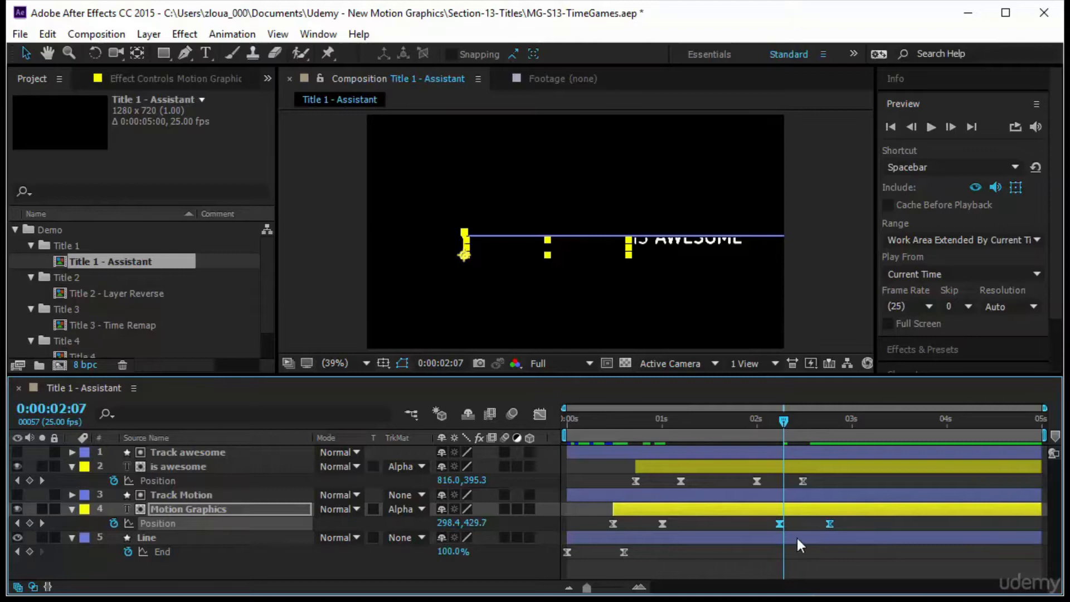
{"action": "right_click", "coordinate": [829, 524]}
{"action": "mouse_move", "coordinate": [858, 512]}
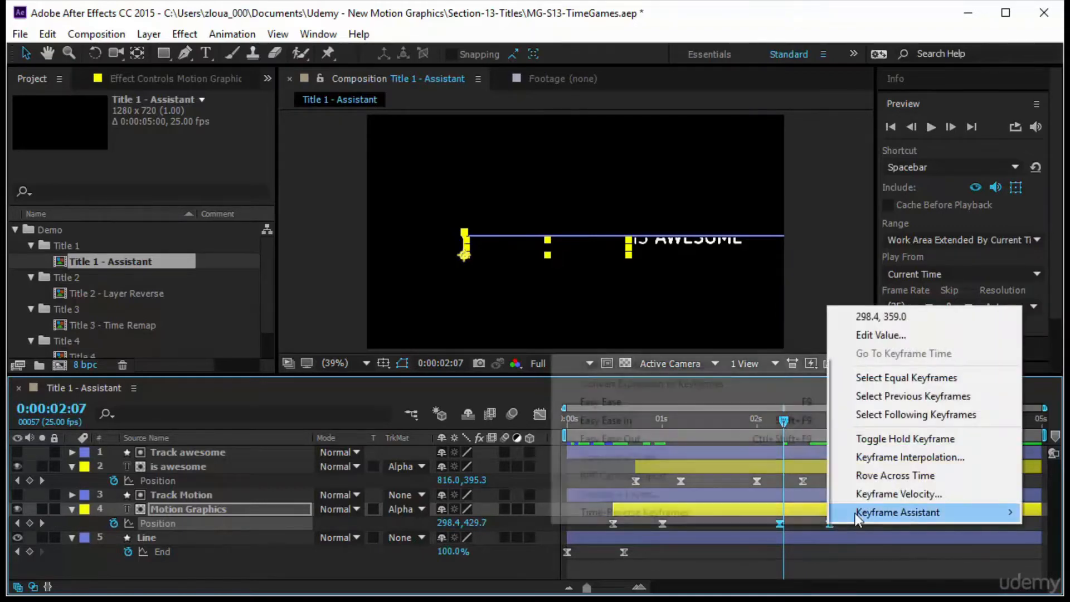
{"action": "left_click", "coordinate": [714, 512]}
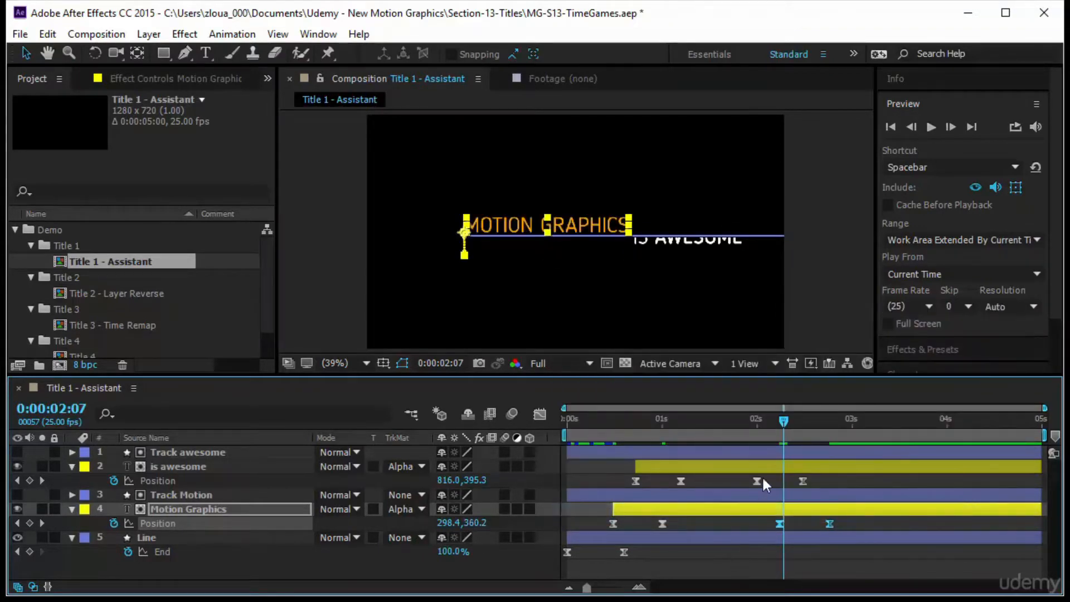
Copy the Line layer's End keyframes and paste them at 0:00:02:14.
{"action": "left_click_drag", "start_coordinate": [784, 423], "coordinate": [868, 543]}
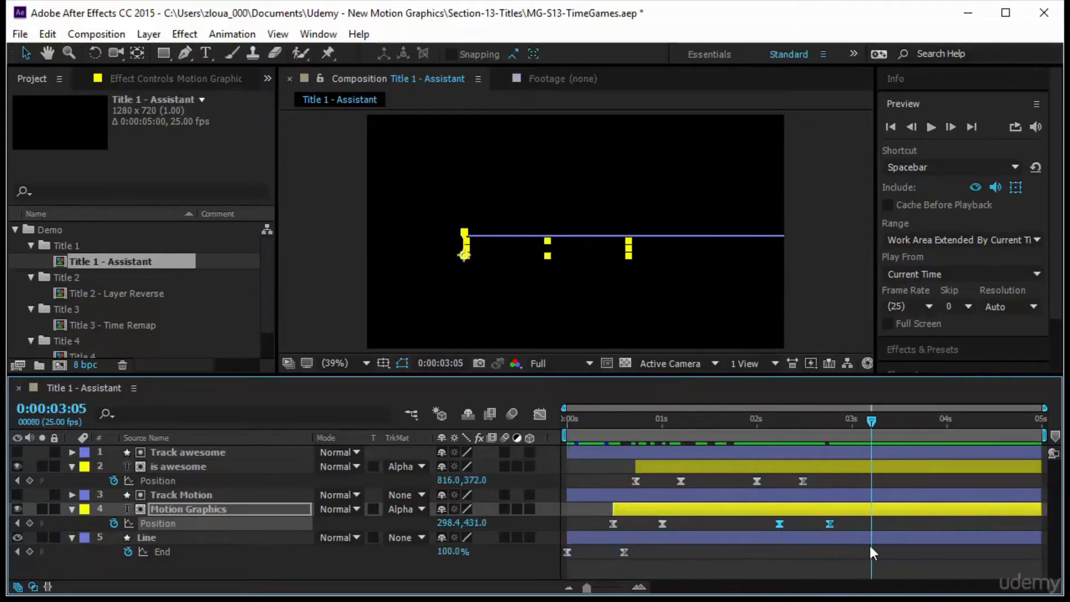
{"action": "left_click_drag", "start_coordinate": [665, 571], "coordinate": [557, 544]}
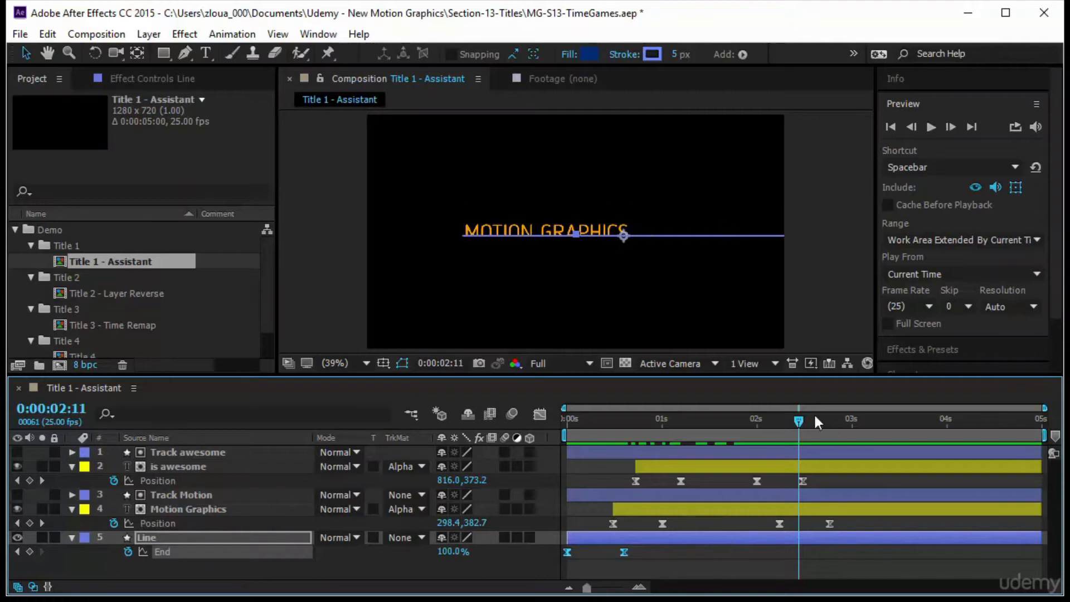
{"action": "left_click_drag", "start_coordinate": [804, 419], "coordinate": [812, 432]}
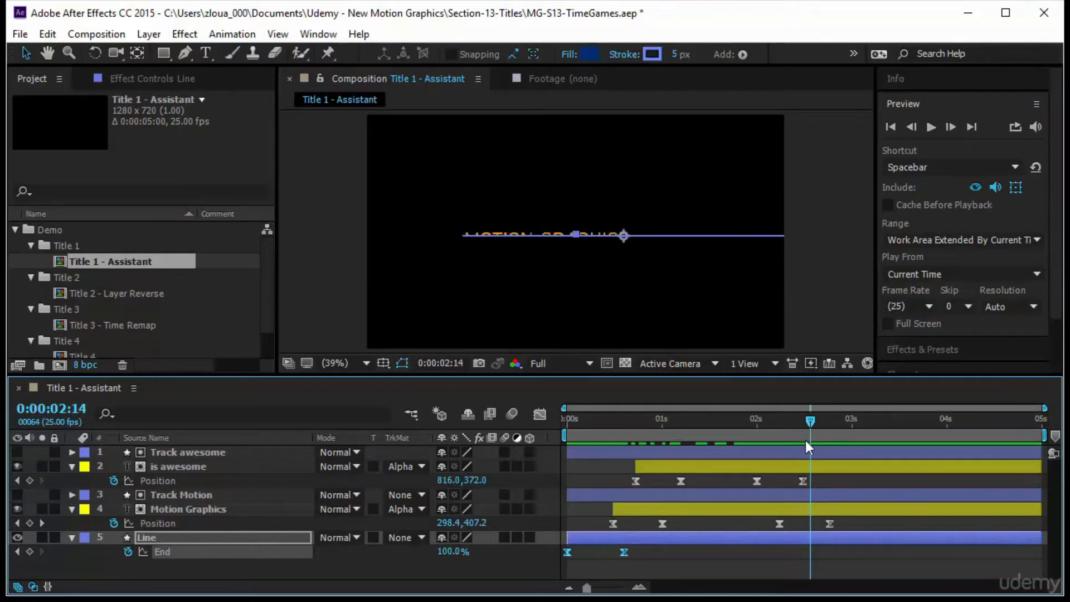
{"action": "key", "text": "ctrl+v"}
Time-reverse the two pasted End keyframes of the Line layer.
{"action": "left_click_drag", "start_coordinate": [888, 564], "coordinate": [780, 544]}
{"action": "right_click", "coordinate": [808, 553]}
{"action": "mouse_move", "coordinate": [838, 546]}
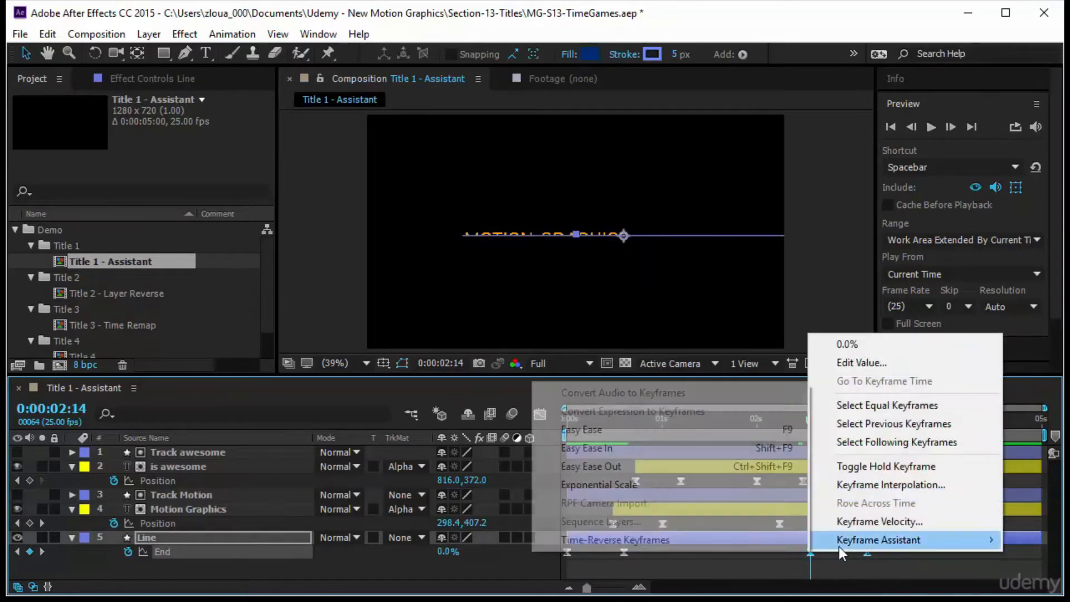
{"action": "left_click", "coordinate": [646, 539]}
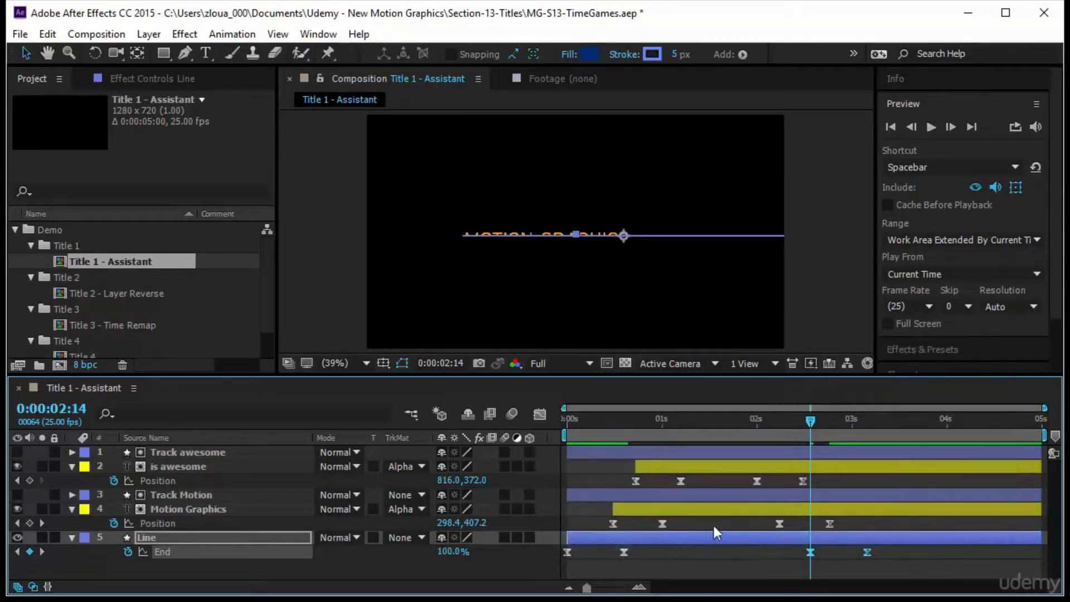
Nudge the Line layer's pasted End keyframes slightly later.
{"action": "left_click_drag", "start_coordinate": [869, 551], "coordinate": [877, 557]}
{"action": "key", "text": "Home"}
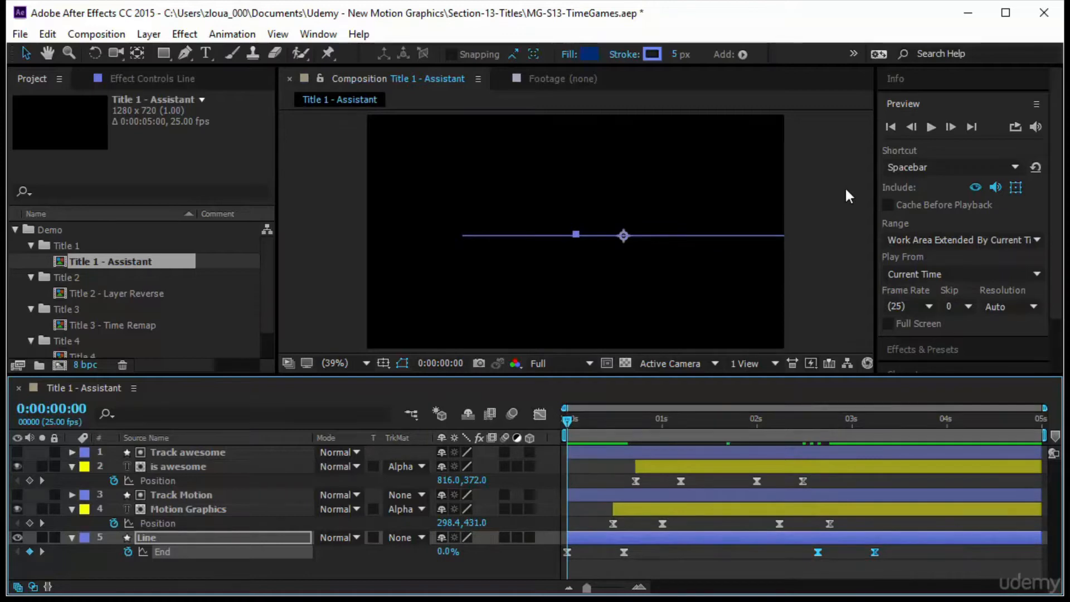
Preview the title animation from the start of the composition.
{"action": "key", "text": "F2"}
{"action": "left_click", "coordinate": [930, 128]}
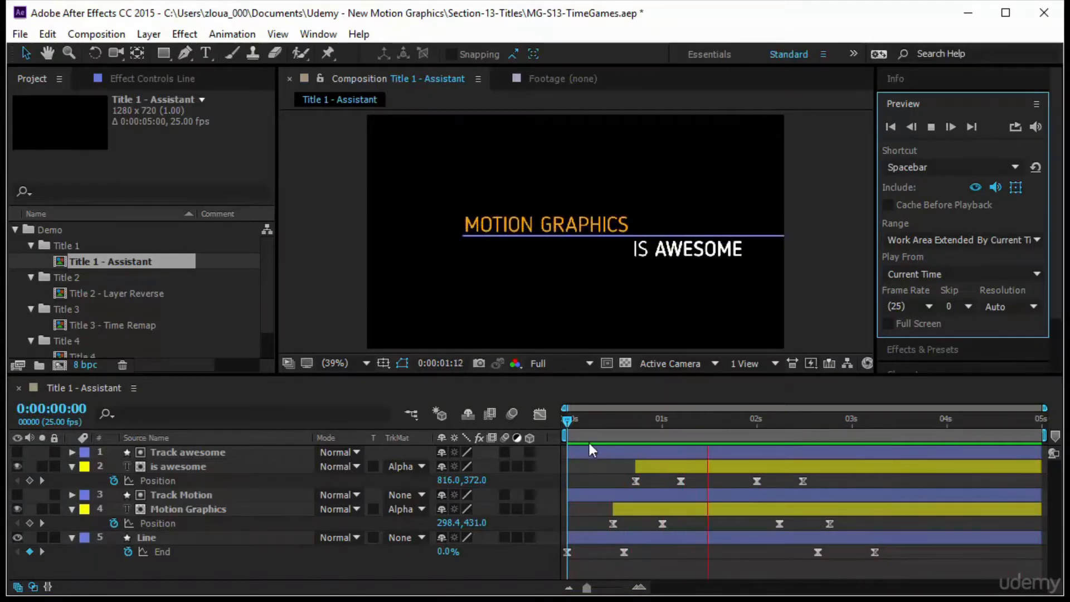
{"action": "left_click", "coordinate": [567, 421]}
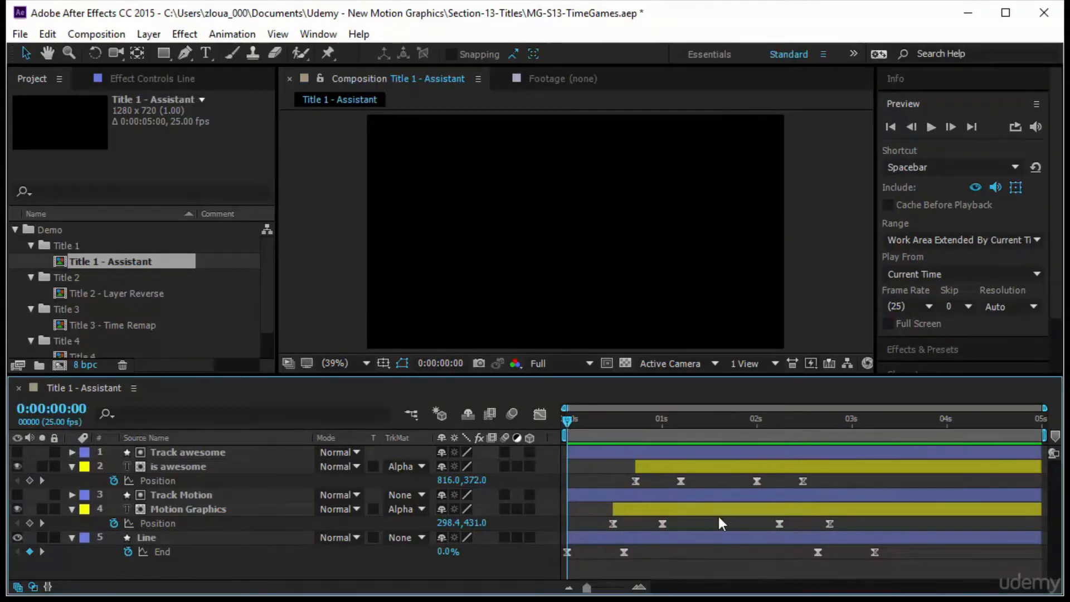
Delete all the pasted outro keyframes from the is awesome, Motion Graphics and Line layers.
{"action": "mouse_move", "coordinate": [755, 564]}
{"action": "left_mouse_down"}
{"action": "mouse_move", "coordinate": [902, 499]}
{"action": "mouse_move", "coordinate": [894, 469]}
{"action": "left_mouse_up"}
{"action": "key", "text": "Delete"}
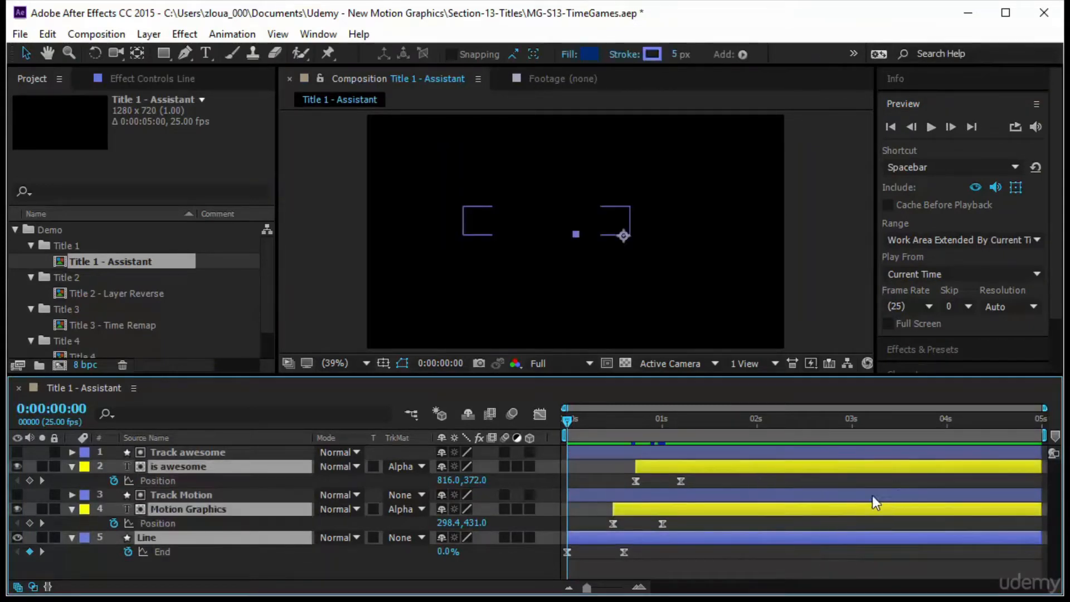
{"action": "left_click_drag", "start_coordinate": [704, 579], "coordinate": [521, 456]}
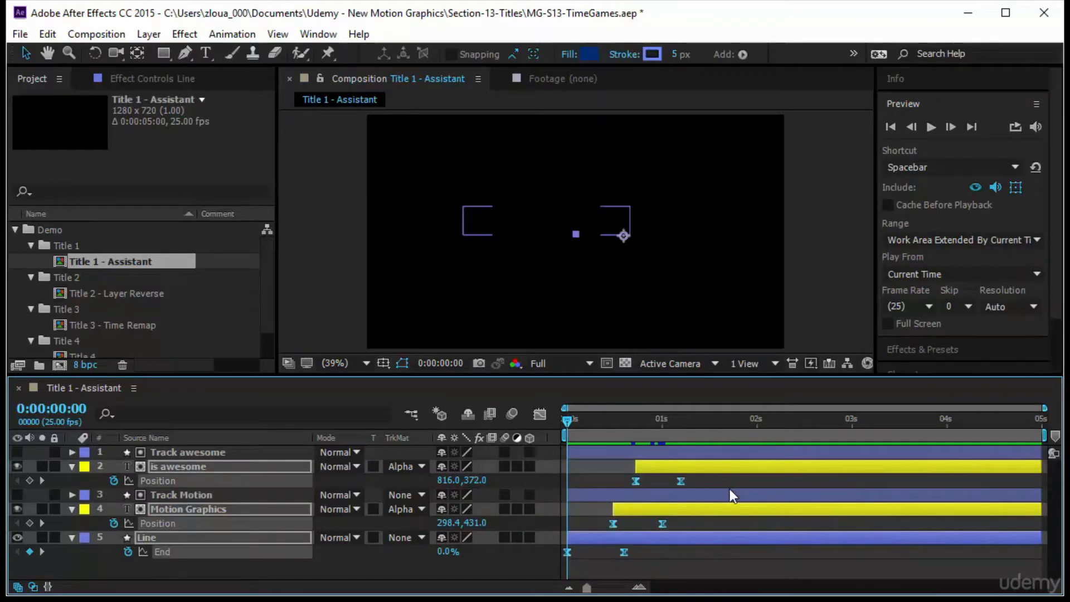
{"action": "key", "text": "ctrl+d"}
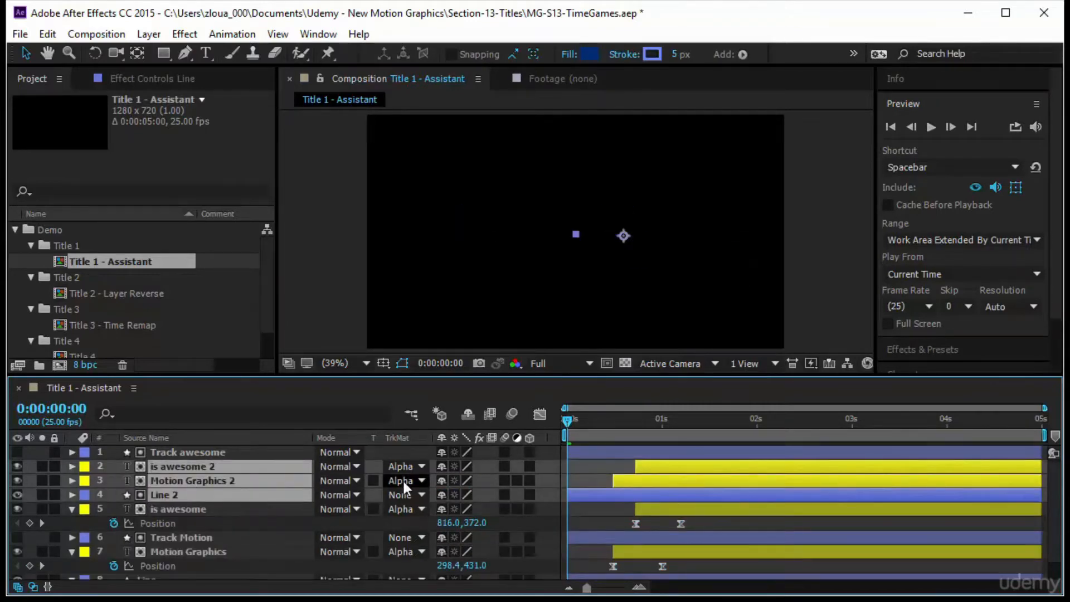
{"action": "key", "text": "ctrl+z"}
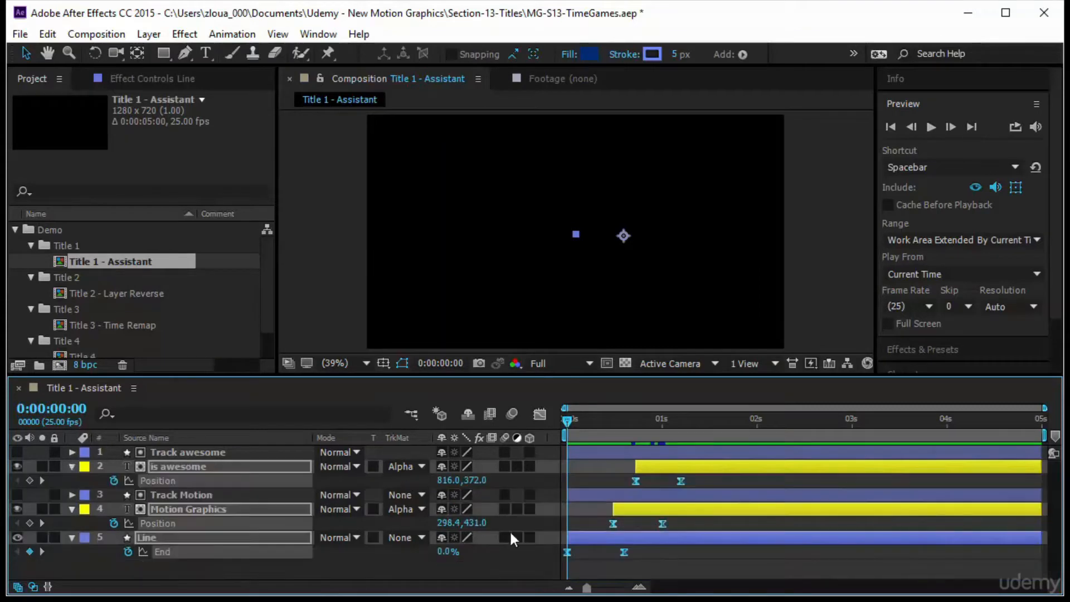
Paste the is awesome layer's Position keyframes at 0:00:02:00.
{"action": "left_click", "coordinate": [747, 476]}
{"action": "left_click", "coordinate": [600, 480]}
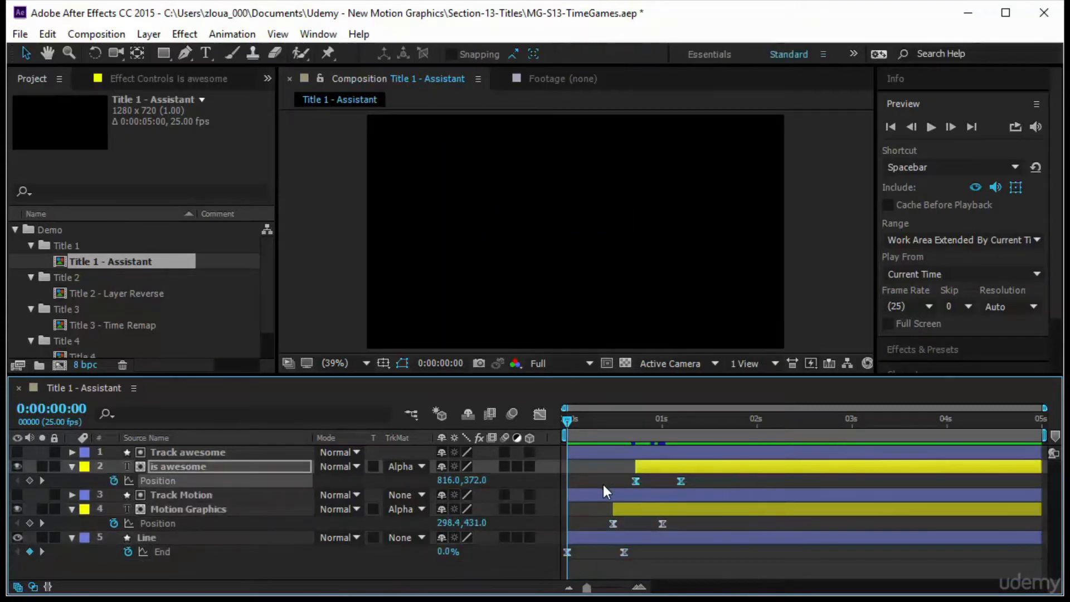
{"action": "left_click_drag", "start_coordinate": [566, 423], "coordinate": [757, 450]}
{"action": "key", "text": "ctrl+v"}
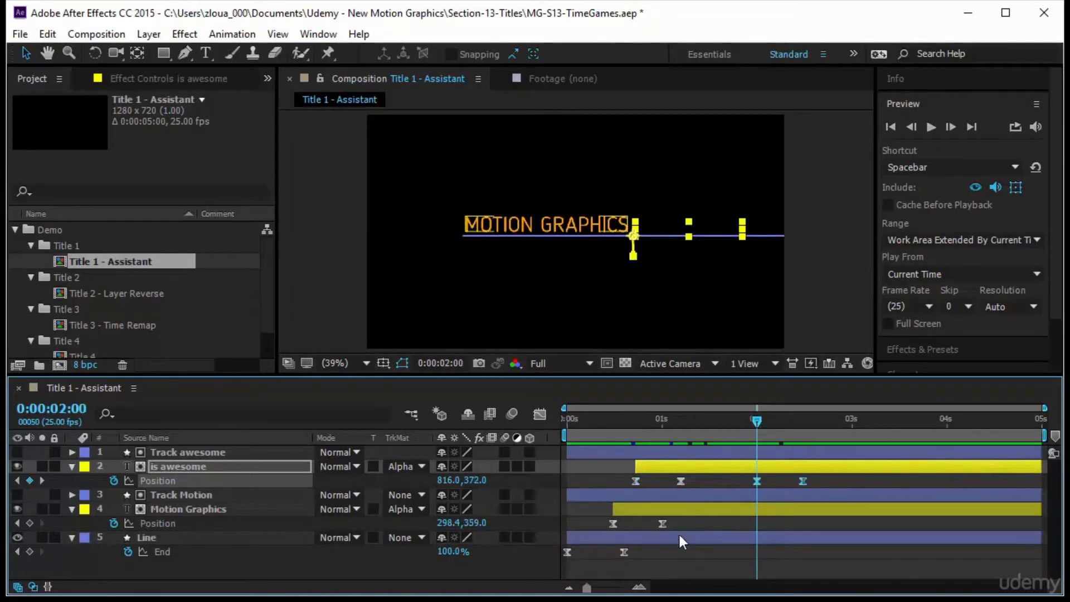
Copy the Motion Graphics layer's Position keyframes and paste them at 0:00:02:06.
{"action": "left_click", "coordinate": [677, 522]}
{"action": "left_click_drag", "start_coordinate": [598, 526], "coordinate": [681, 528]}
{"action": "left_click_drag", "start_coordinate": [755, 424], "coordinate": [779, 438]}
{"action": "key", "text": "ctrl+v"}
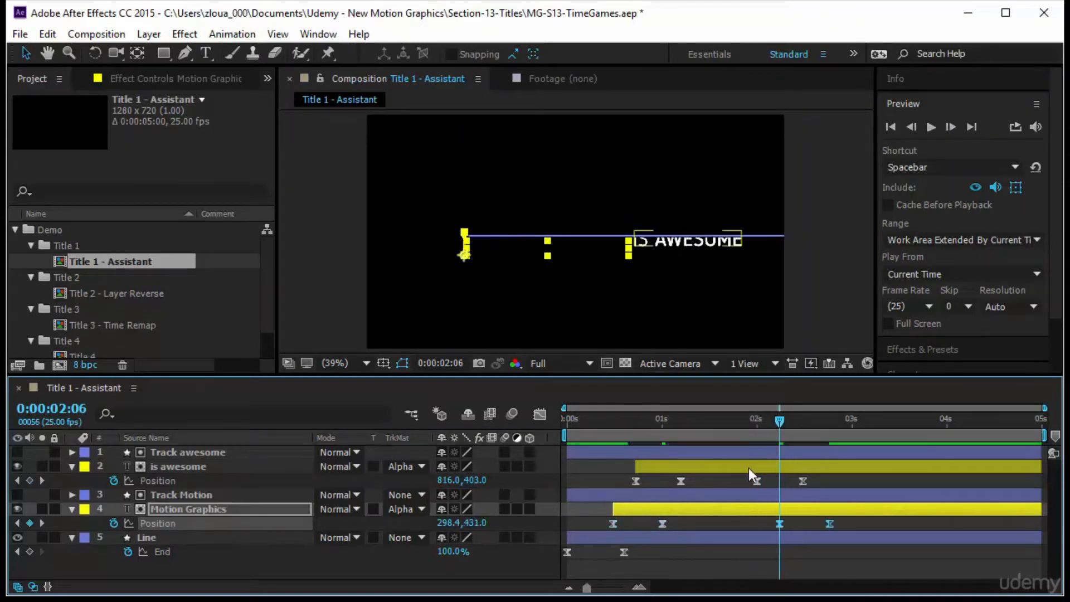
Copy the Line layer's End keyframes and paste them at 0:00:02:15.
{"action": "left_click", "coordinate": [608, 552]}
{"action": "left_click_drag", "start_coordinate": [607, 547], "coordinate": [560, 562]}
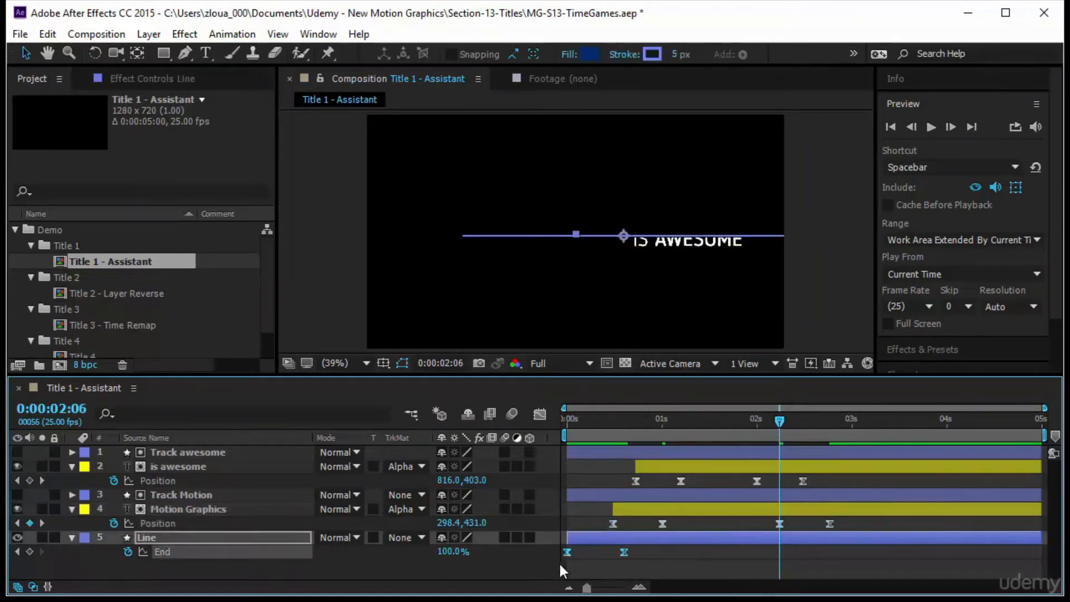
{"action": "left_click_drag", "start_coordinate": [778, 427], "coordinate": [814, 436]}
{"action": "key", "text": "ctrl+v"}
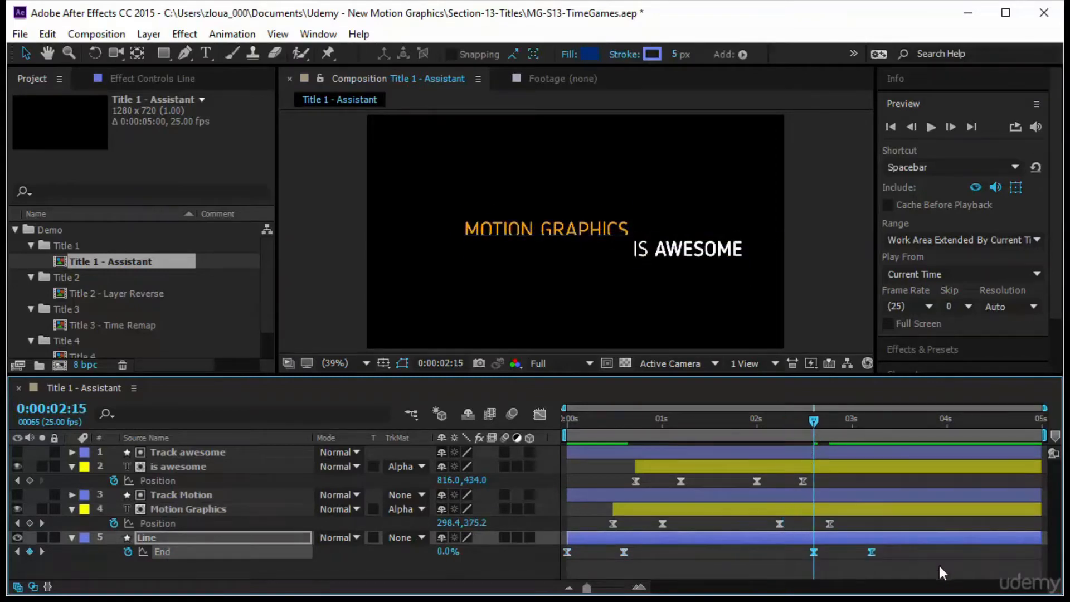
Time-reverse the pasted outro keyframes on the is awesome, Motion Graphics and Line layers together.
{"action": "left_click_drag", "start_coordinate": [911, 559], "coordinate": [741, 477]}
{"action": "right_click", "coordinate": [872, 554]}
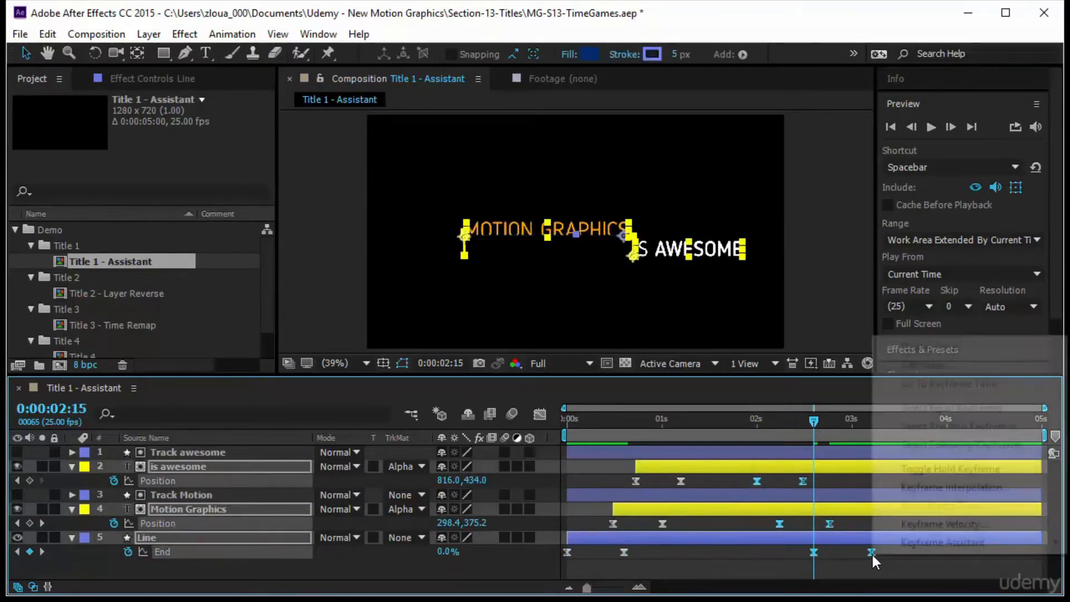
{"action": "mouse_move", "coordinate": [902, 547]}
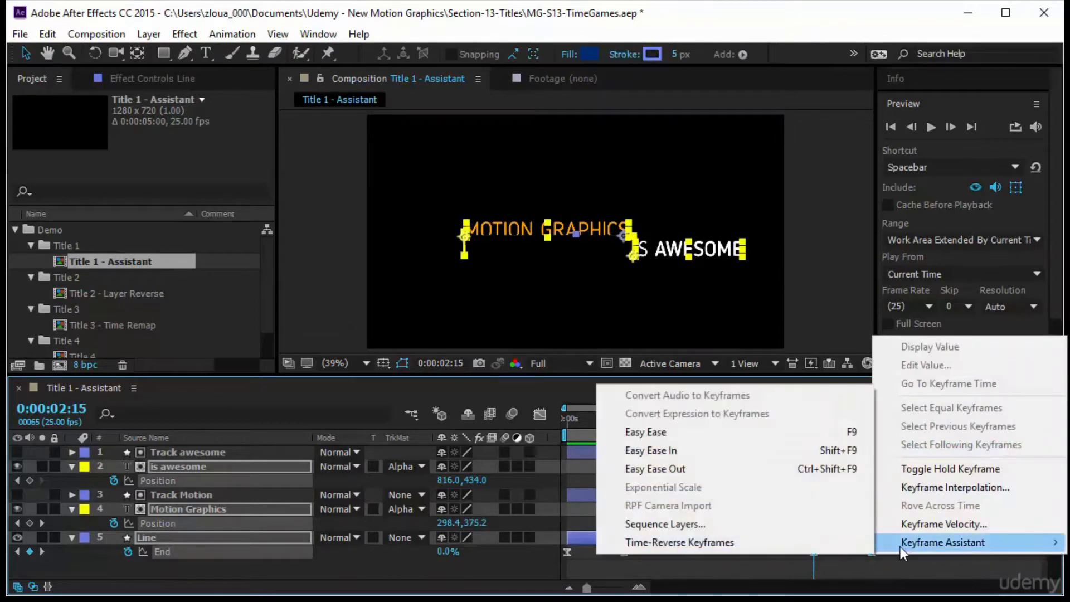
{"action": "left_click", "coordinate": [801, 546]}
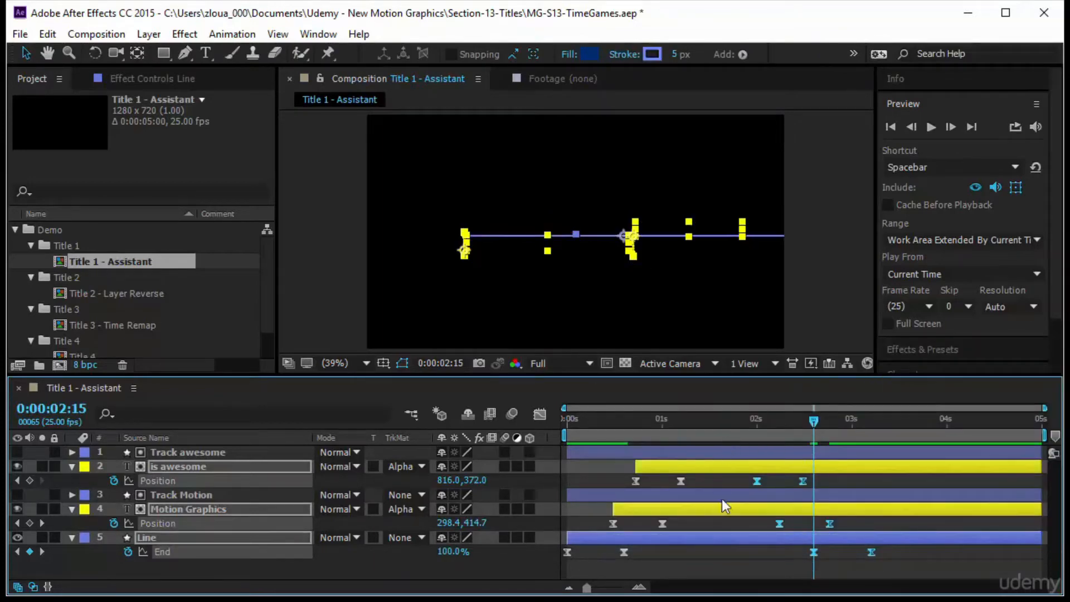
Shift the Line layer's reversed End keyframes slightly later.
{"action": "left_click", "coordinate": [857, 566]}
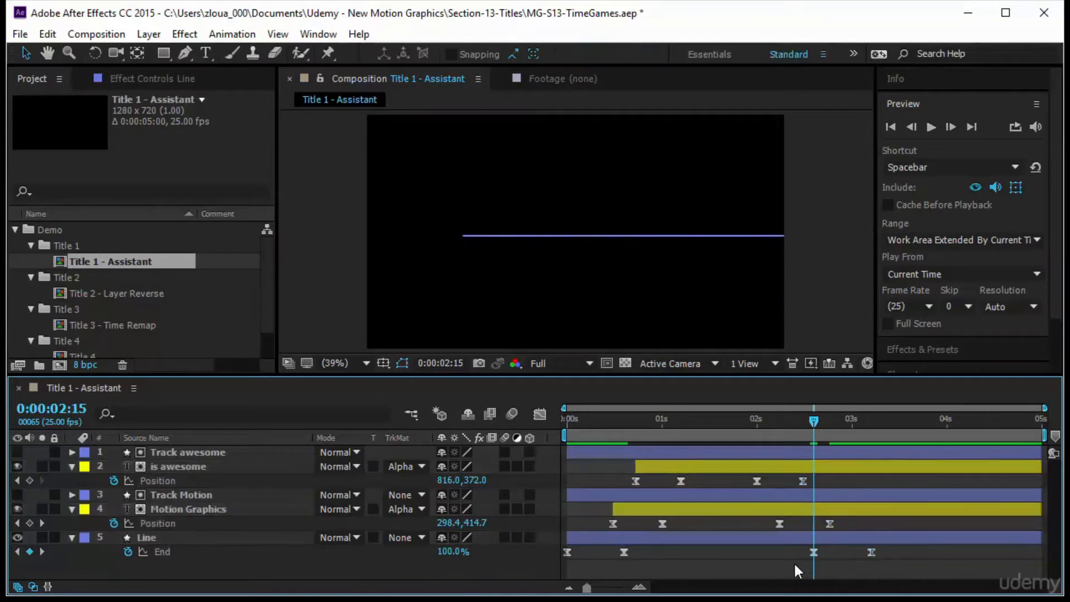
{"action": "left_click_drag", "start_coordinate": [795, 563], "coordinate": [882, 553]}
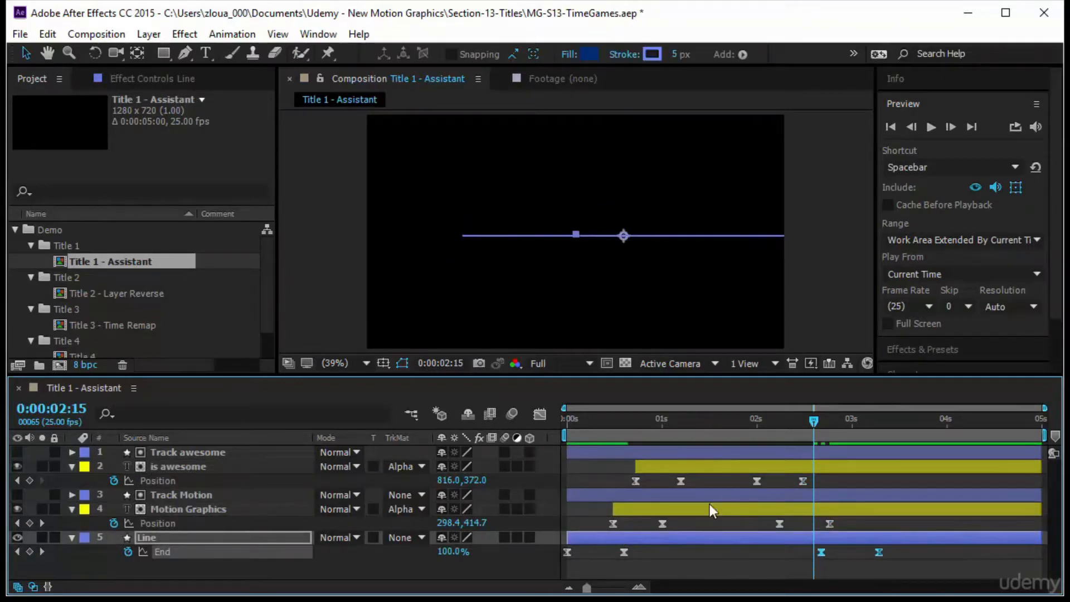
Preview the finished intro and outro animation from the start.
{"action": "left_click_drag", "start_coordinate": [829, 418], "coordinate": [530, 462]}
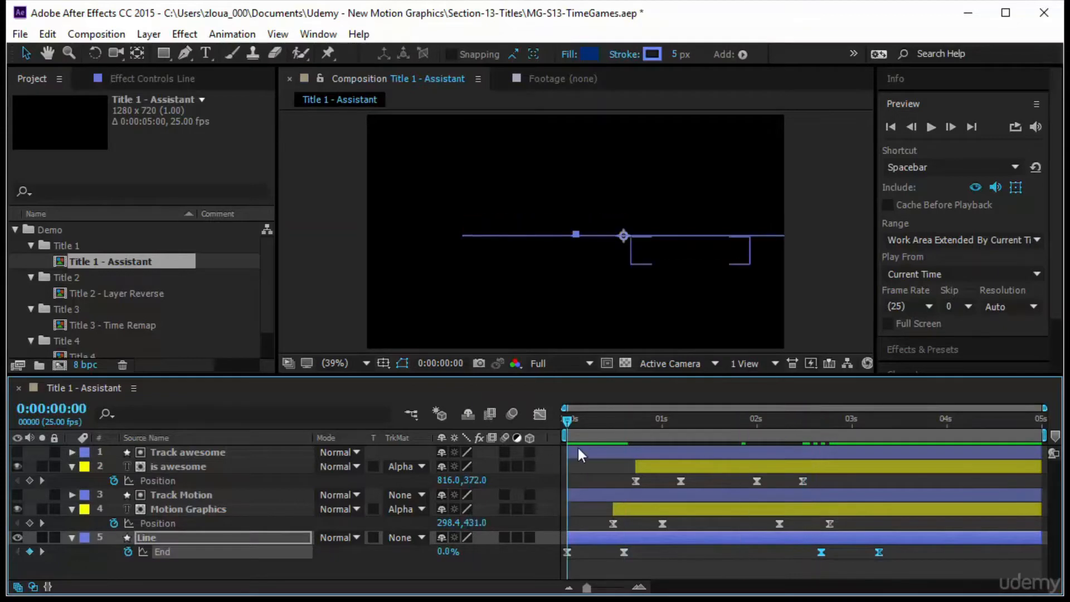
{"action": "key", "text": "F2"}
{"action": "left_click", "coordinate": [931, 127]}
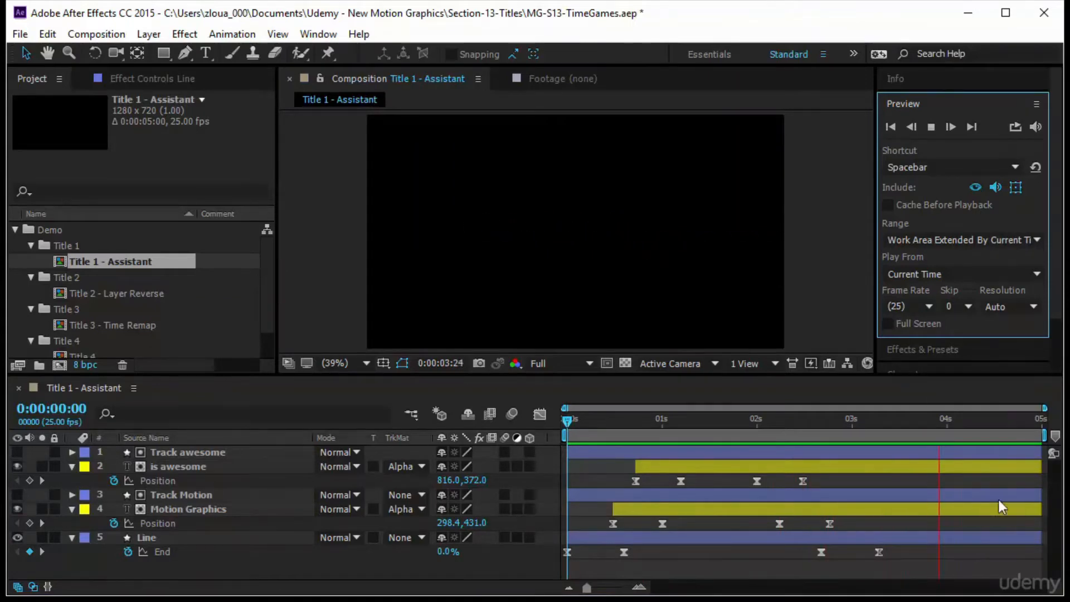
{"action": "left_click", "coordinate": [568, 422]}
{"action": "left_click_drag", "start_coordinate": [568, 423], "coordinate": [512, 472]}
{"action": "left_click_drag", "start_coordinate": [808, 472], "coordinate": [524, 485]}
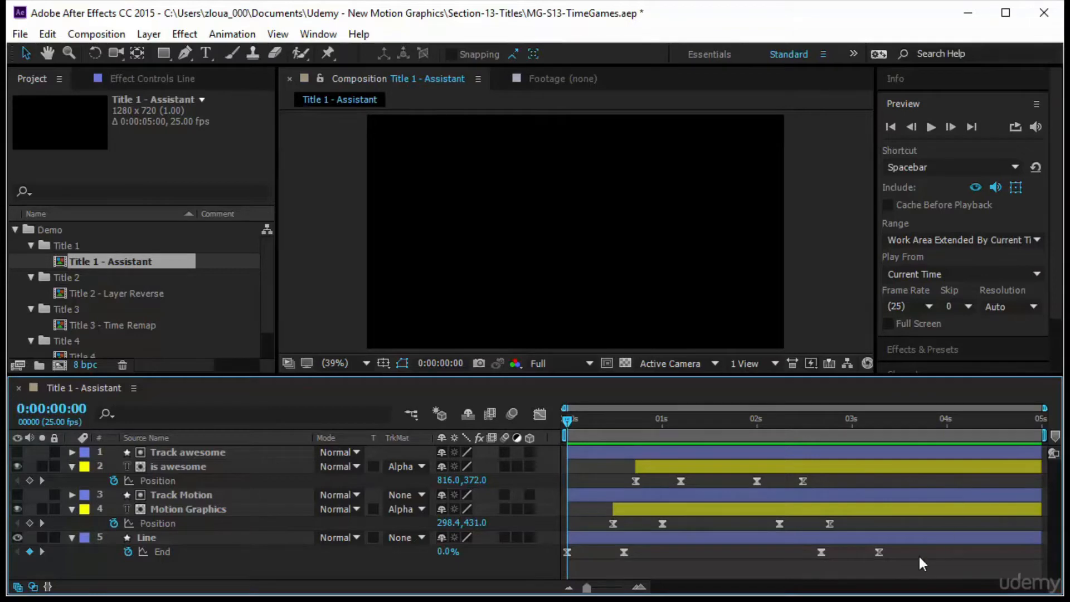
{"action": "left_click_drag", "start_coordinate": [921, 563], "coordinate": [824, 551]}
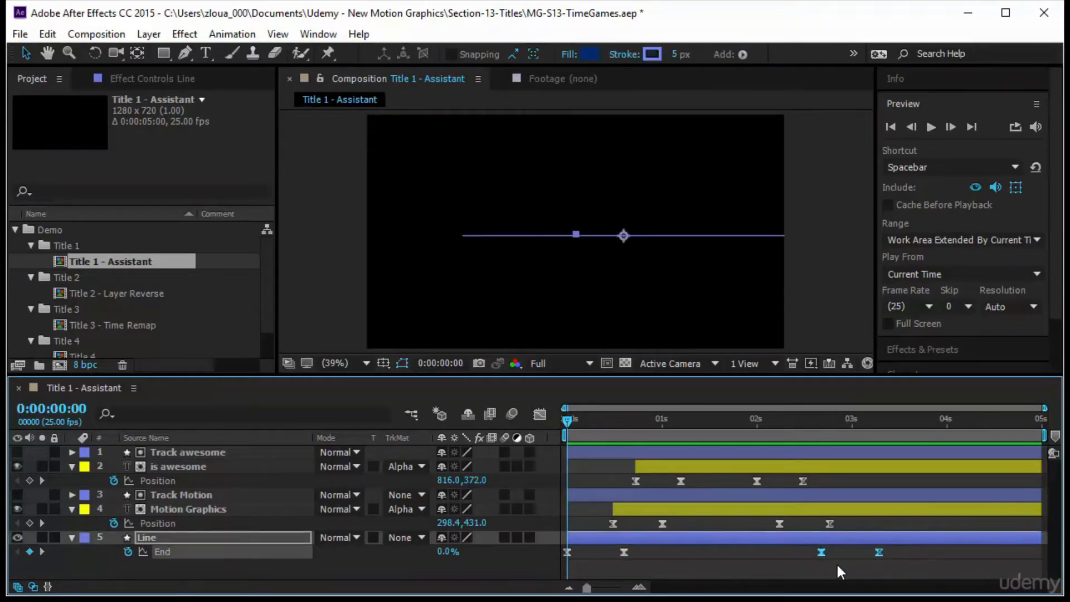
{"action": "left_click", "coordinate": [579, 555]}
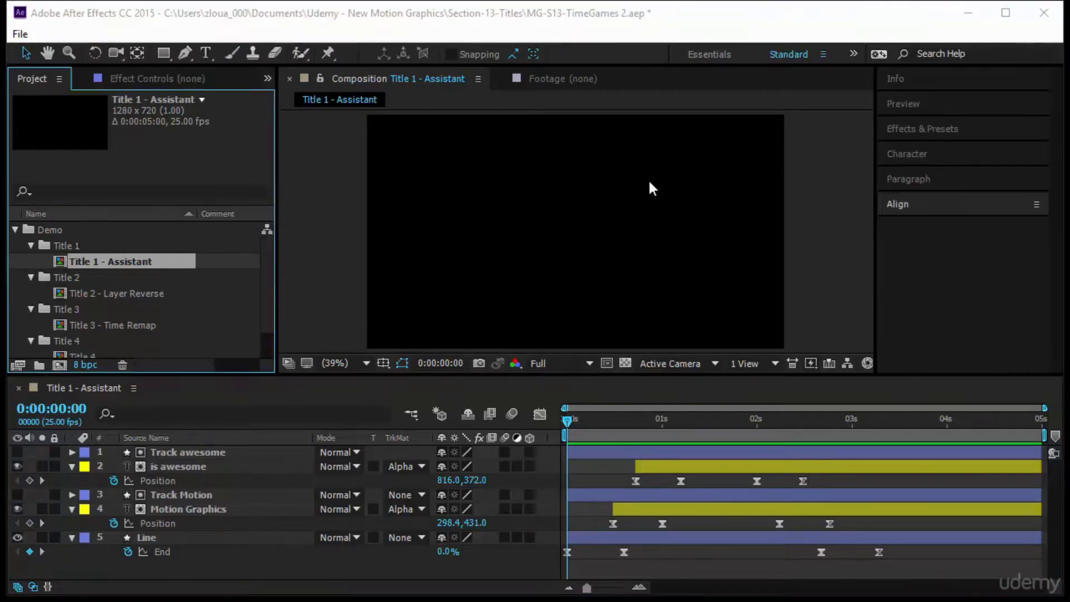
{"action": "left_click_drag", "start_coordinate": [740, 377], "coordinate": [740, 381]}
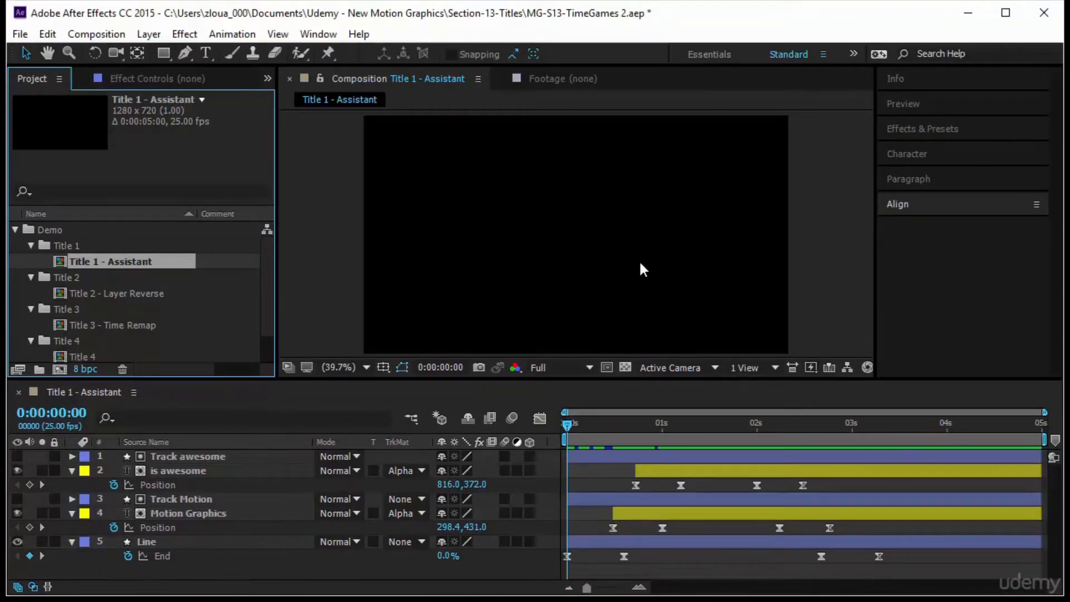
Draw a small square shape layer near the composition's top-left corner with the Rectangle tool.
{"action": "left_click", "coordinate": [180, 50]}
{"action": "left_click", "coordinate": [164, 53]}
{"action": "left_click_drag", "start_coordinate": [164, 54], "coordinate": [239, 55]}
{"action": "left_click_drag", "start_coordinate": [401, 152], "coordinate": [436, 189]}
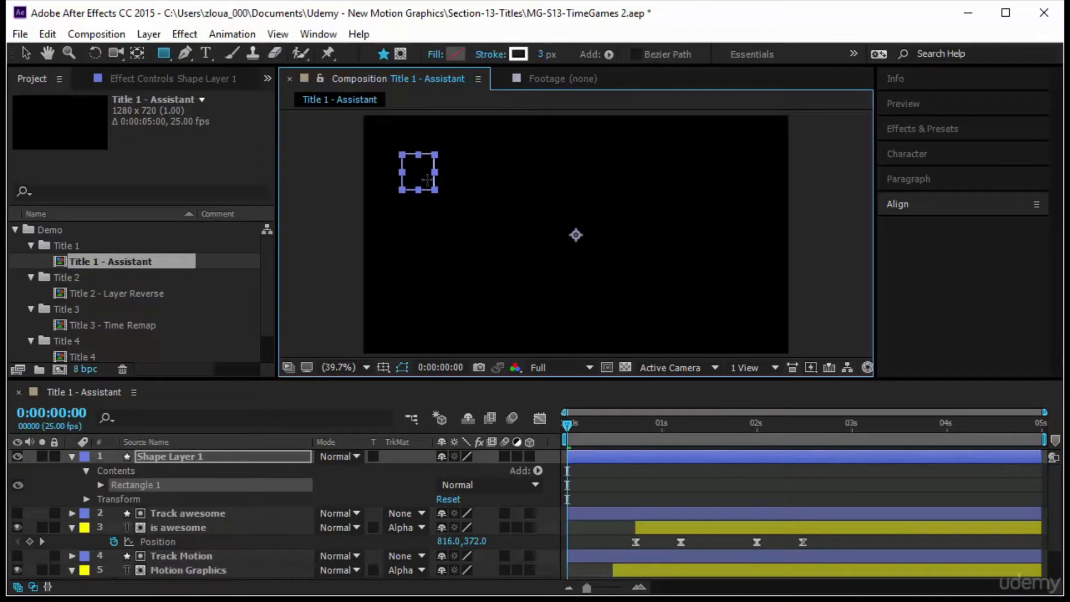
Center the square's anchor point and solo the shape layer.
{"action": "key", "text": "ctrl+alt+Home"}
{"action": "left_click", "coordinate": [42, 457]}
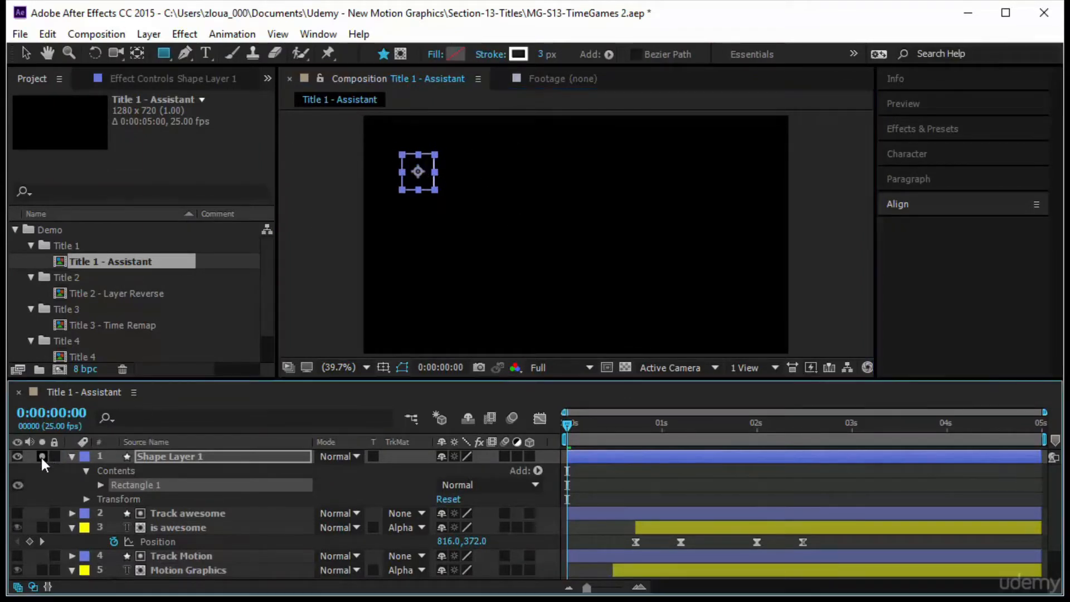
Open Motion Sketch and capture a winding path for the square across the composition.
{"action": "left_click", "coordinate": [317, 34]}
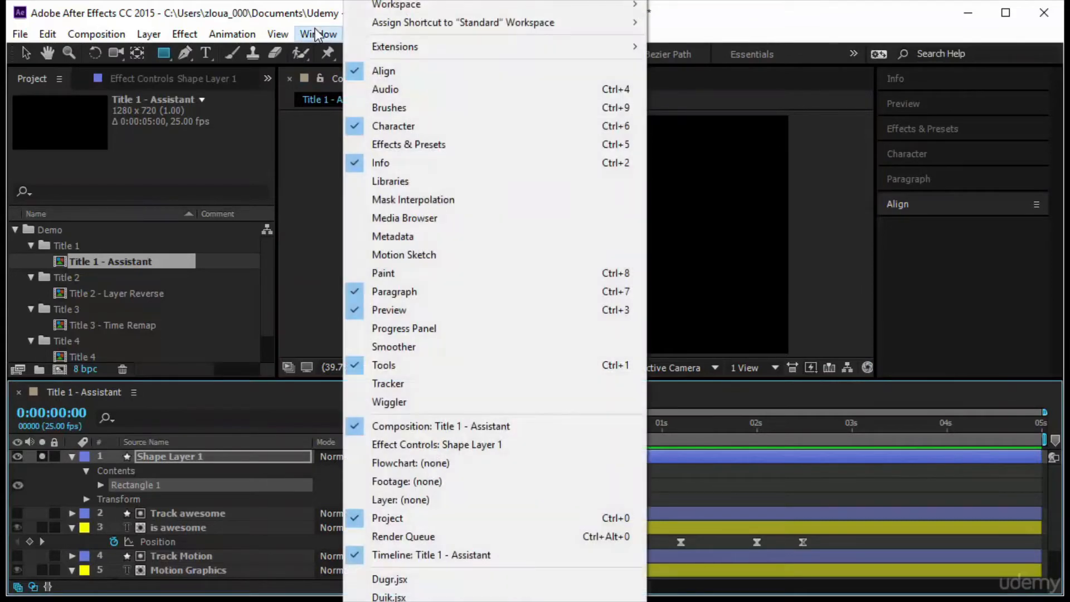
{"action": "left_click", "coordinate": [461, 256]}
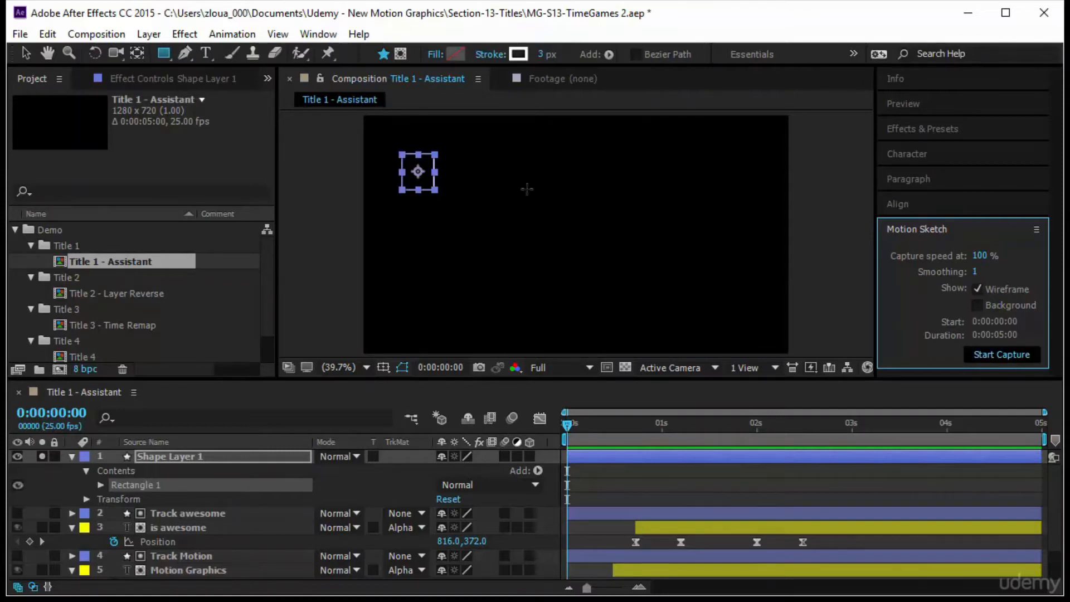
{"action": "mouse_move", "coordinate": [446, 178]}
{"action": "left_mouse_down"}
{"action": "mouse_move", "coordinate": [505, 156]}
{"action": "mouse_move", "coordinate": [535, 165]}
{"action": "mouse_move", "coordinate": [528, 192]}
{"action": "mouse_move", "coordinate": [479, 237]}
{"action": "mouse_move", "coordinate": [506, 257]}
{"action": "mouse_move", "coordinate": [668, 210]}
{"action": "mouse_move", "coordinate": [722, 249]}
{"action": "mouse_move", "coordinate": [721, 290]}
{"action": "mouse_move", "coordinate": [586, 298]}
{"action": "mouse_move", "coordinate": [595, 320]}
{"action": "mouse_move", "coordinate": [750, 325]}
{"action": "left_mouse_up"}
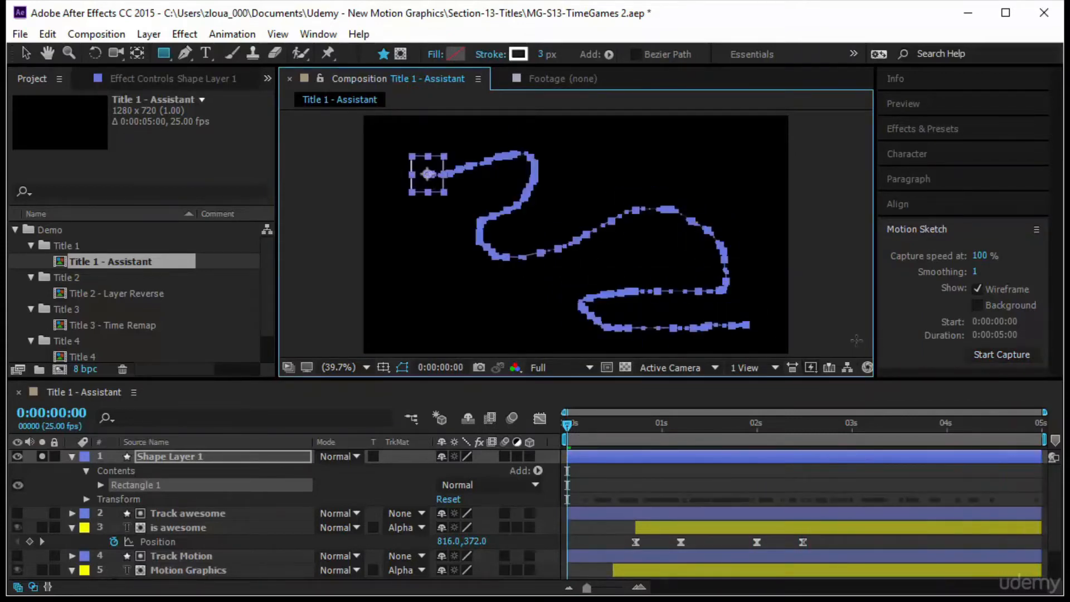
Preview the sketched motion of the square and return to the start.
{"action": "left_click", "coordinate": [831, 297]}
{"action": "left_click", "coordinate": [907, 103]}
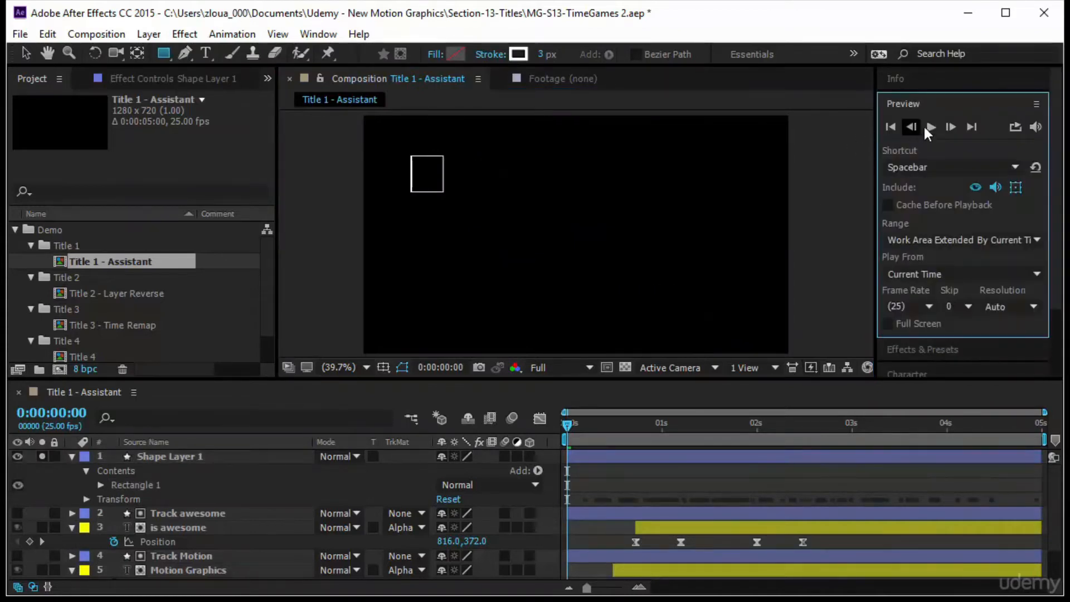
{"action": "key", "text": "space"}
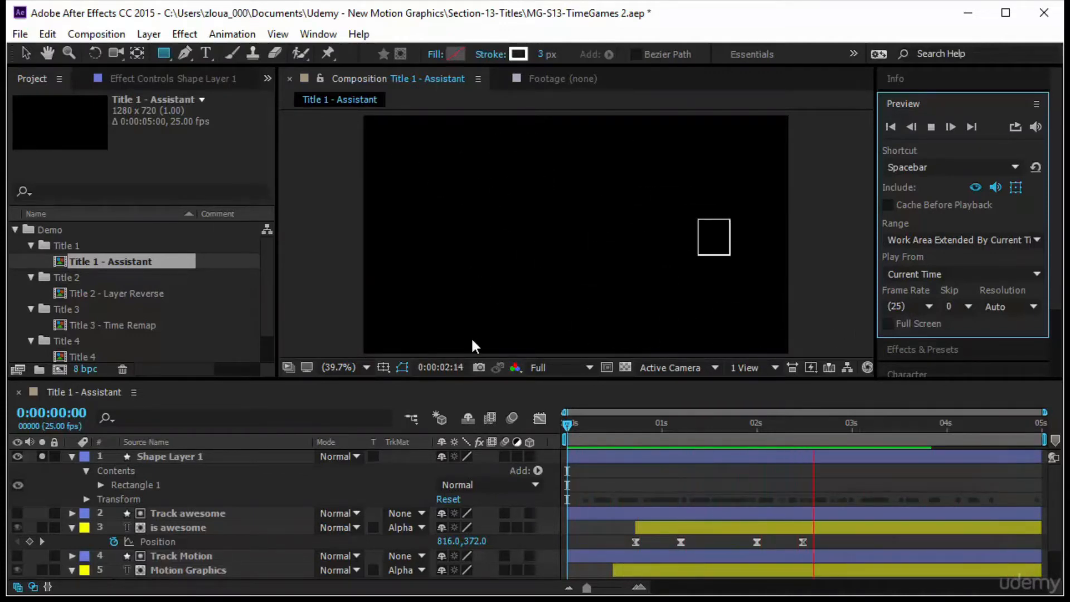
{"action": "left_click", "coordinate": [929, 102]}
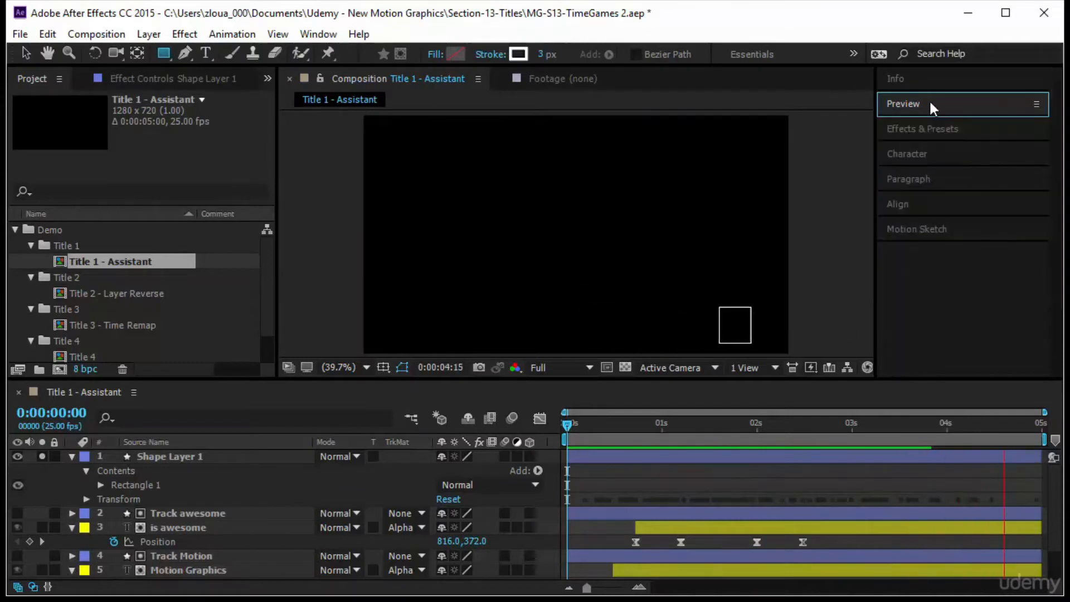
{"action": "left_click", "coordinate": [569, 423]}
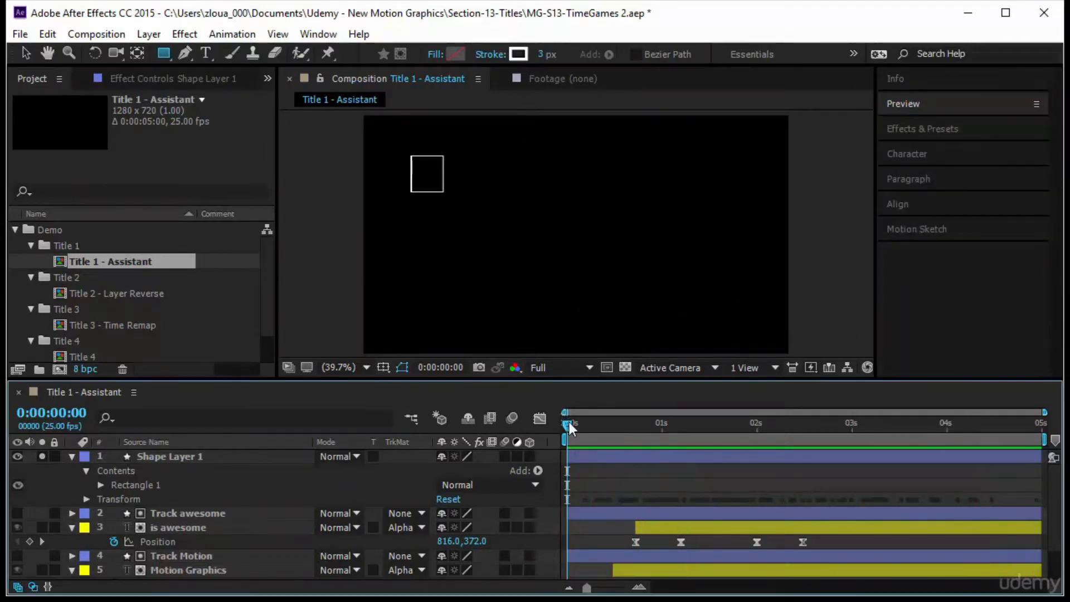
Time-reverse the square's Motion Sketch position keyframes and preview the reversed motion.
{"action": "left_click", "coordinate": [172, 457]}
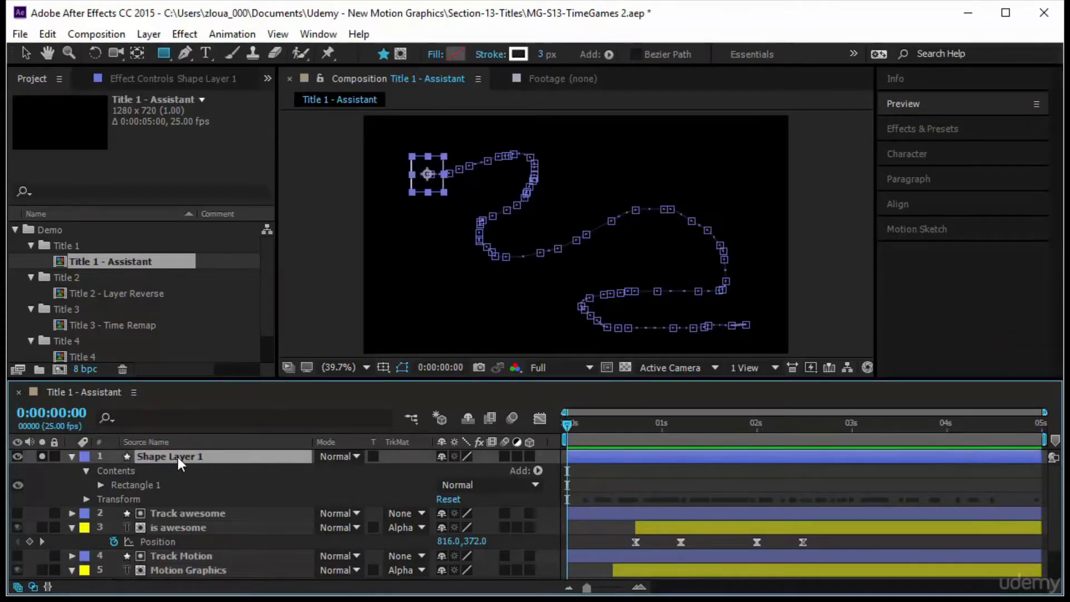
{"action": "key", "text": "u"}
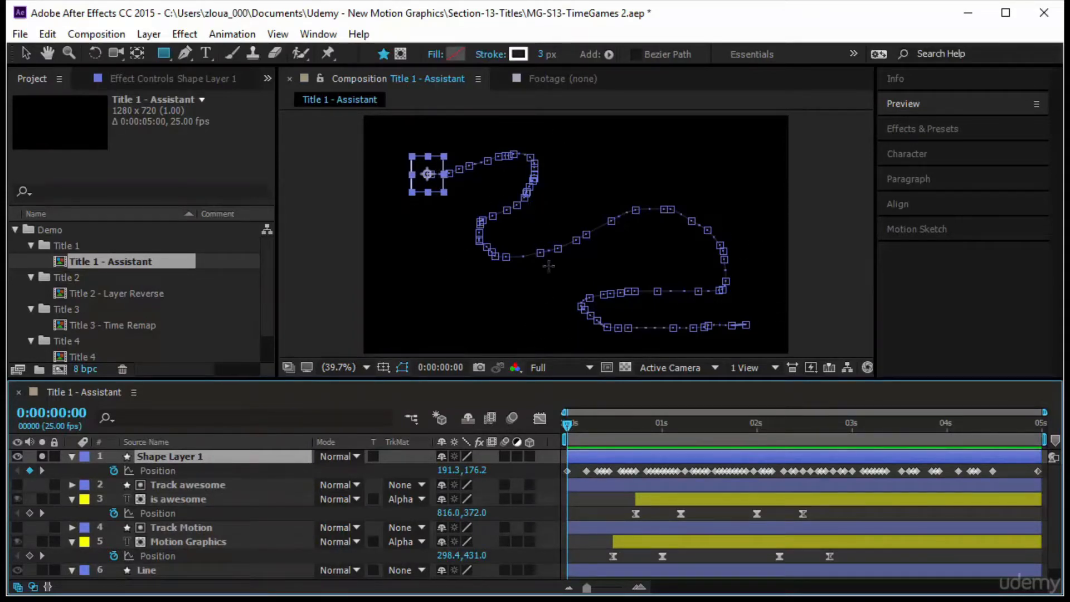
{"action": "left_click", "coordinate": [195, 473]}
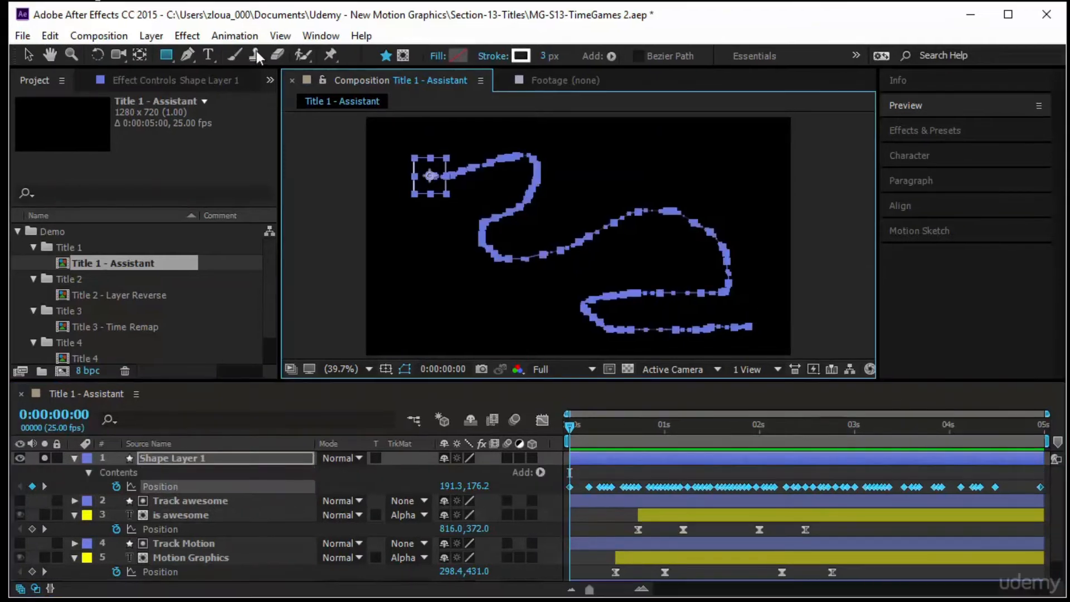
{"action": "left_click", "coordinate": [235, 36]}
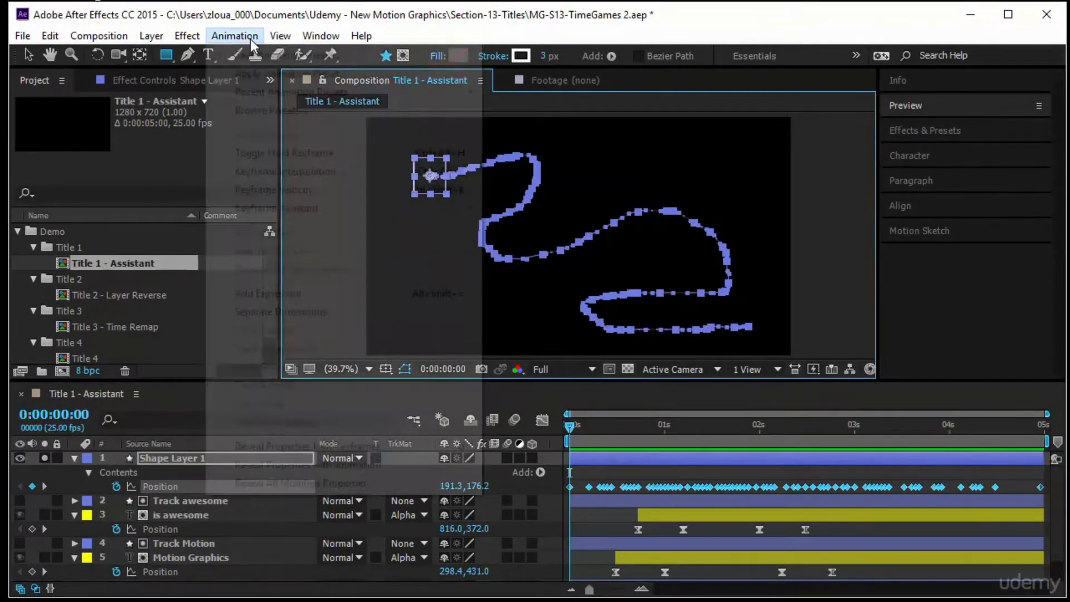
{"action": "mouse_move", "coordinate": [299, 216]}
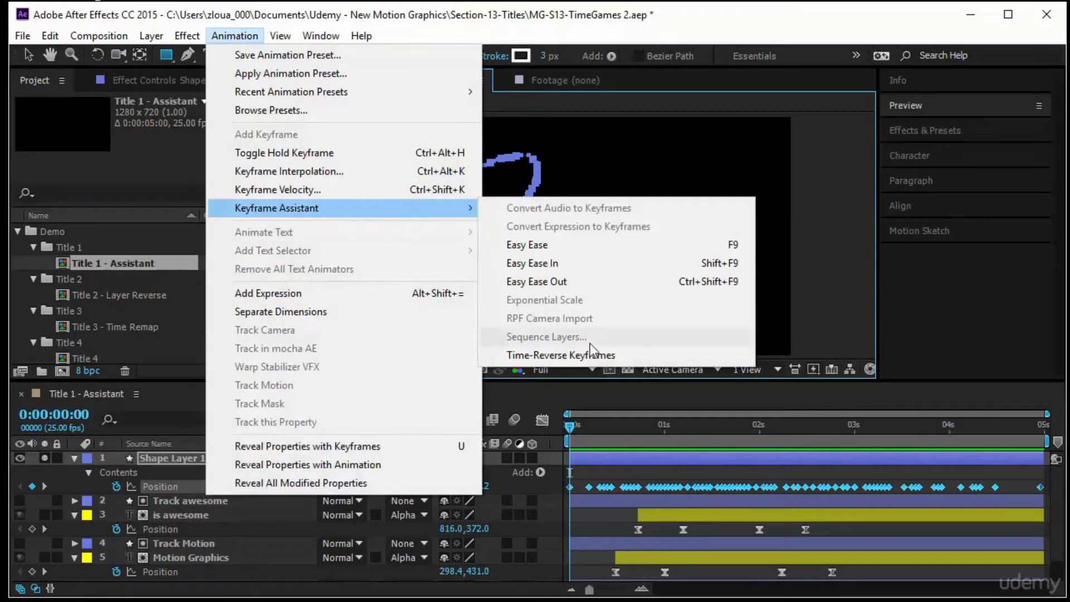
{"action": "left_click", "coordinate": [585, 360]}
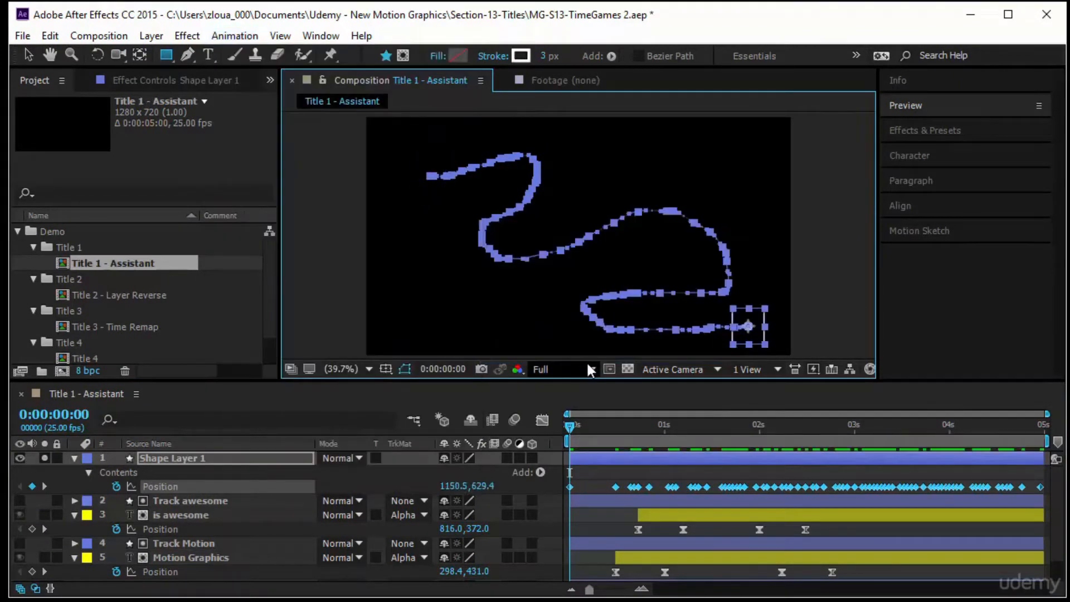
{"action": "left_click", "coordinate": [906, 106]}
{"action": "key", "text": "space"}
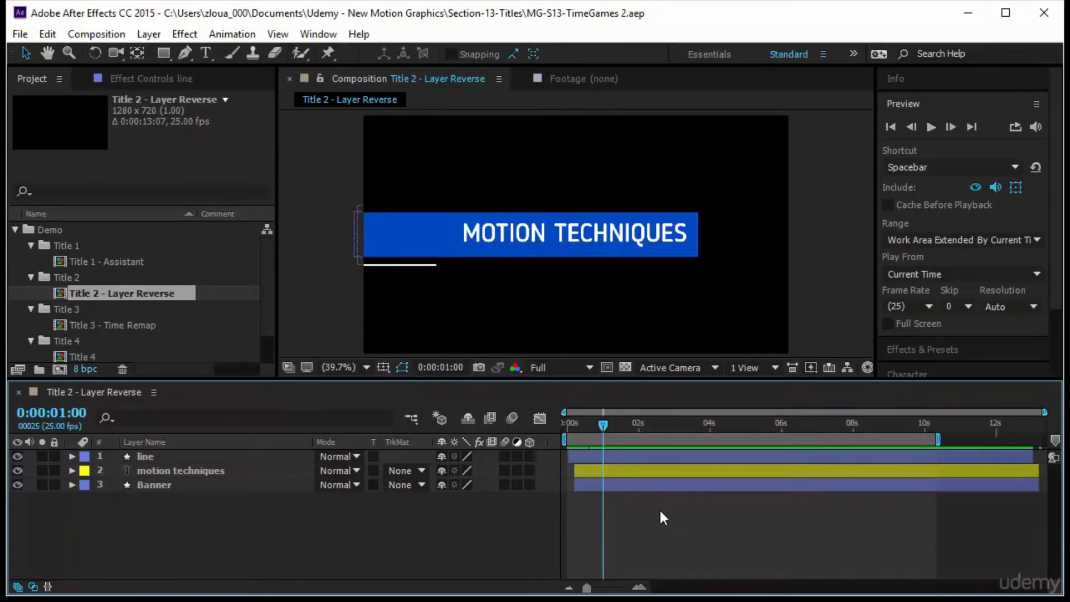
Select all layers in the Title 2 composition, reveal their keyframes, and preview the intro animation from the start.
{"action": "left_click_drag", "start_coordinate": [221, 489], "coordinate": [239, 479]}
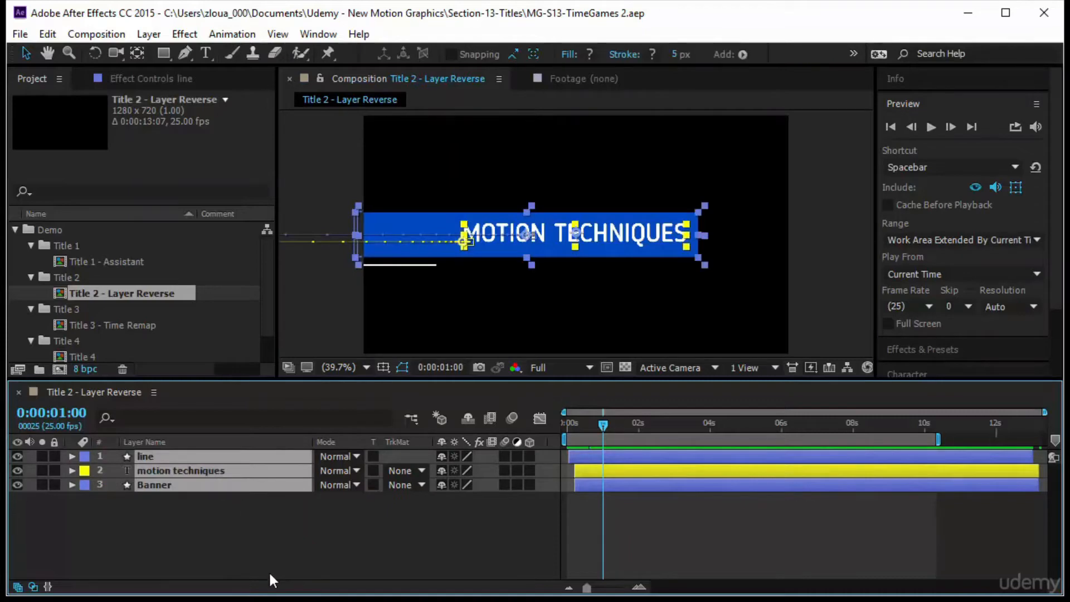
{"action": "key", "text": "u"}
{"action": "key", "text": "Home"}
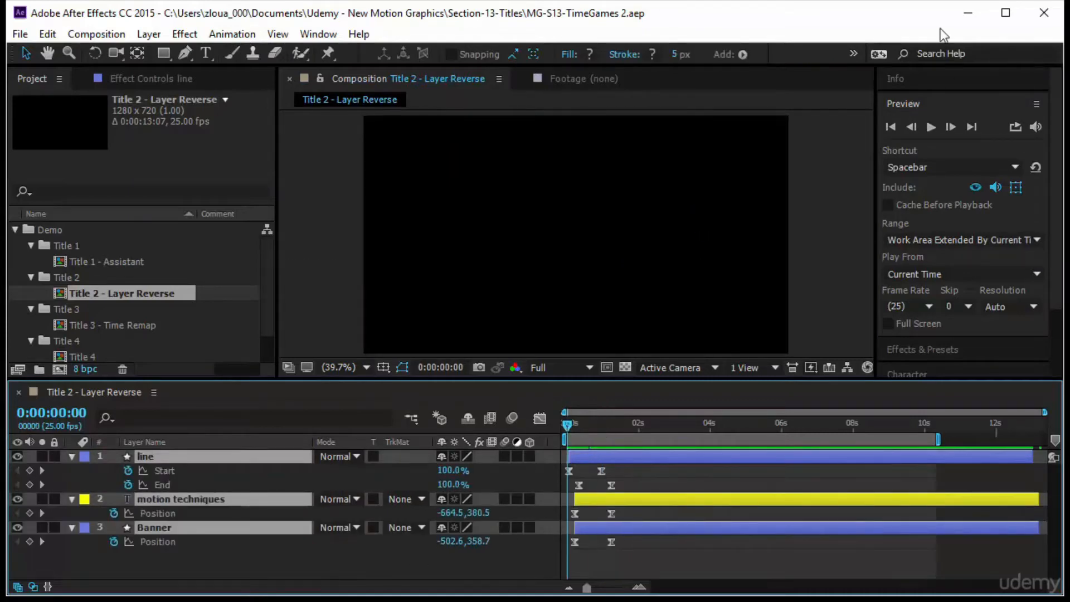
{"action": "left_click", "coordinate": [931, 127]}
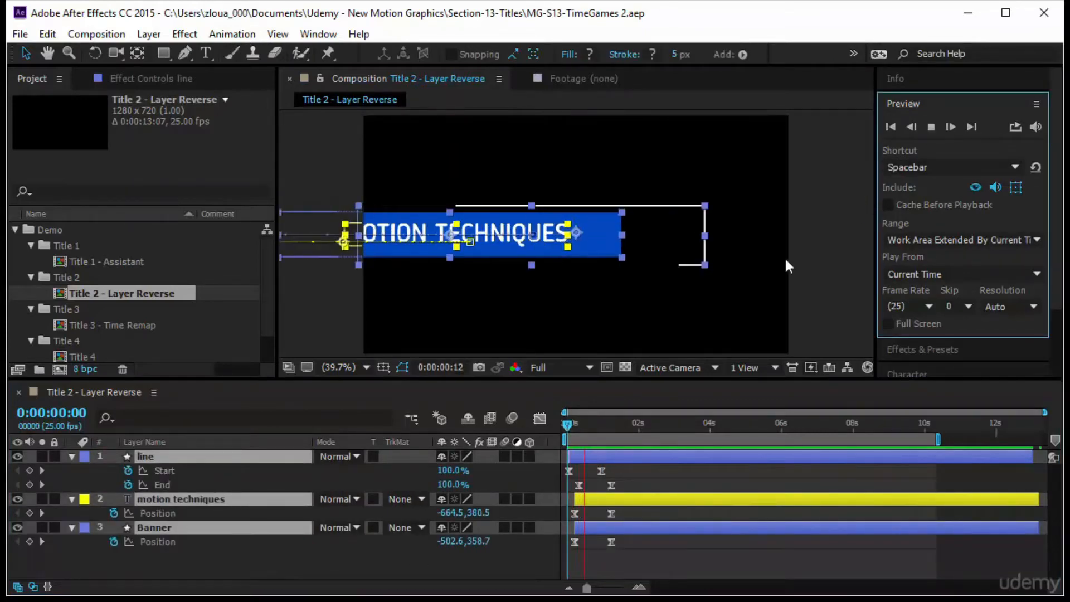
{"action": "left_click", "coordinate": [834, 265]}
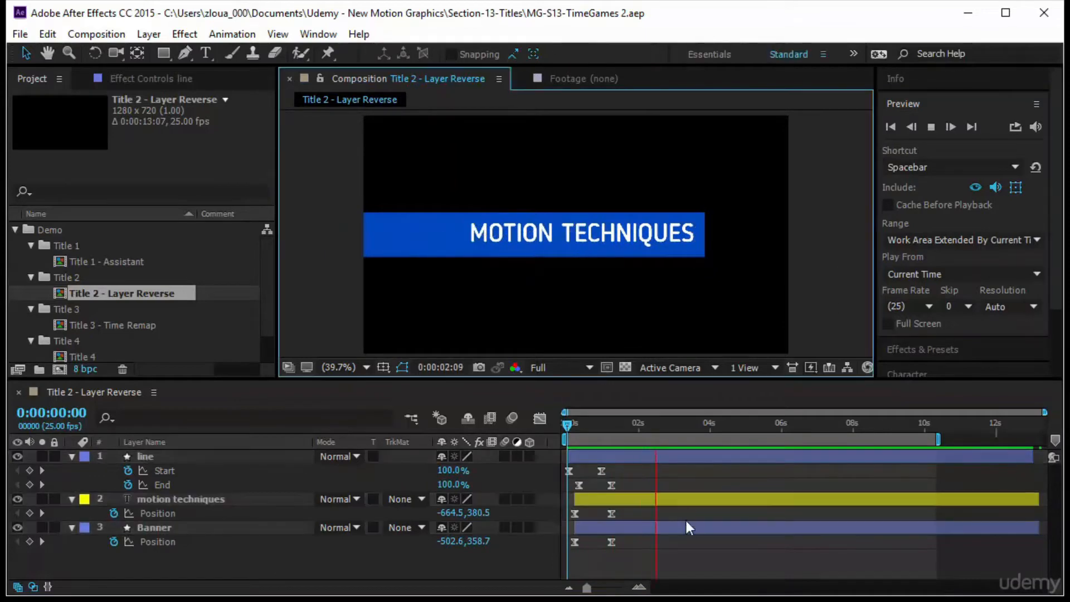
Pre-compose the three title layers into a new composition named T2-Animation and open it.
{"action": "left_click_drag", "start_coordinate": [567, 429], "coordinate": [477, 423]}
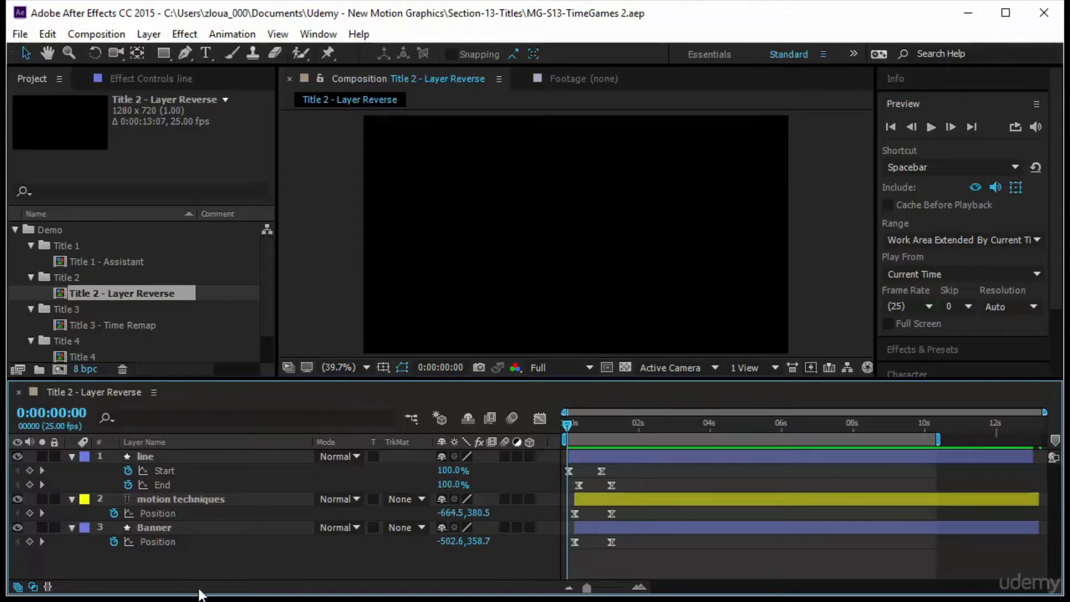
{"action": "mouse_move", "coordinate": [199, 570]}
{"action": "left_mouse_down"}
{"action": "mouse_move", "coordinate": [206, 446]}
{"action": "mouse_move", "coordinate": [212, 460]}
{"action": "left_mouse_up"}
{"action": "right_click", "coordinate": [212, 460]}
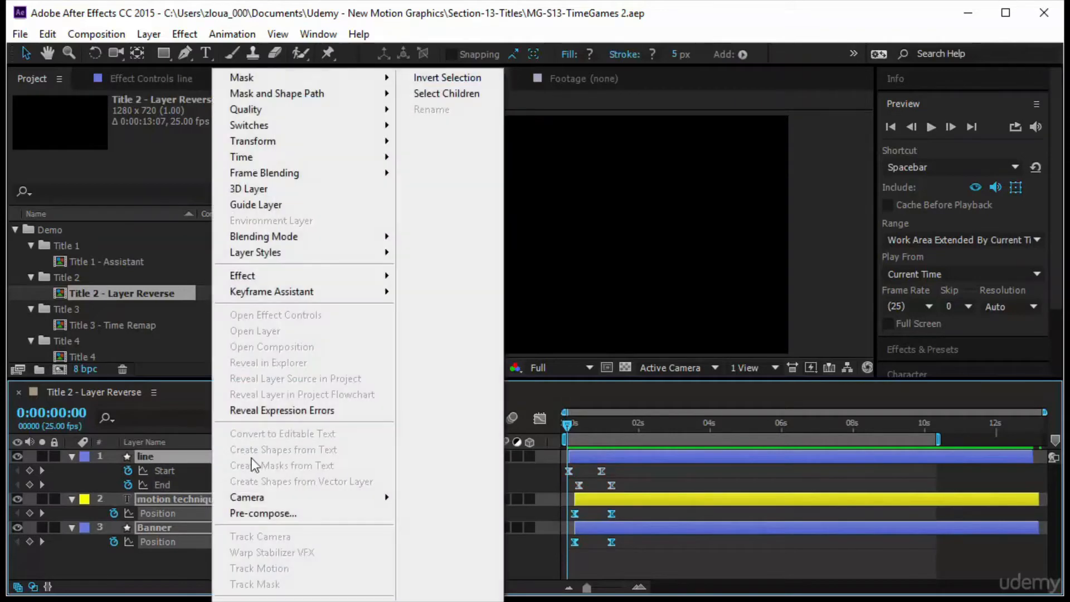
{"action": "left_click", "coordinate": [274, 513]}
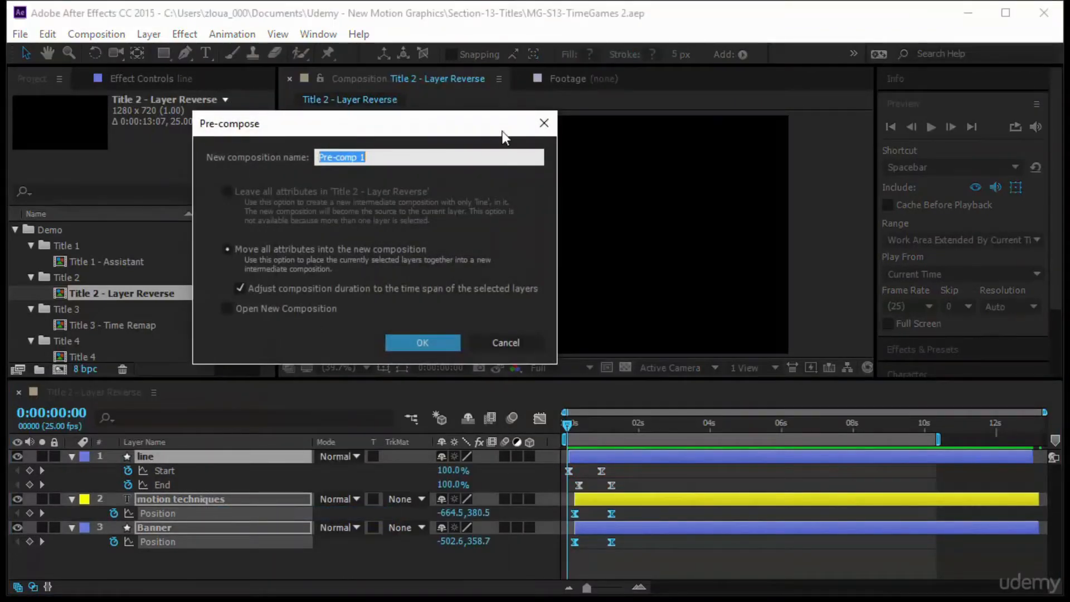
{"action": "type", "text": "T2-Animation"}
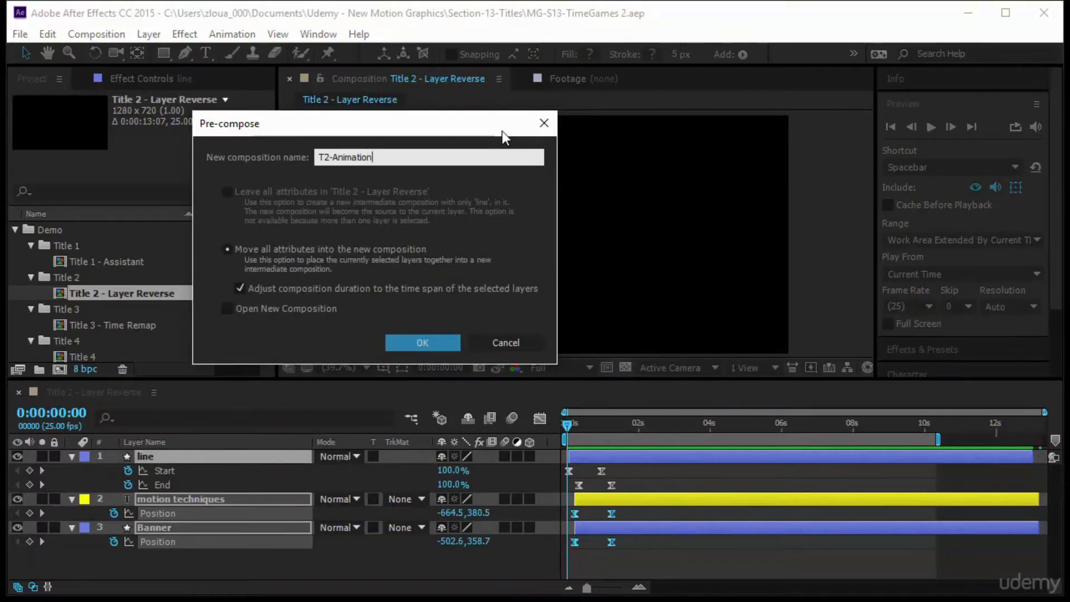
{"action": "left_click", "coordinate": [226, 309]}
{"action": "left_click", "coordinate": [423, 343]}
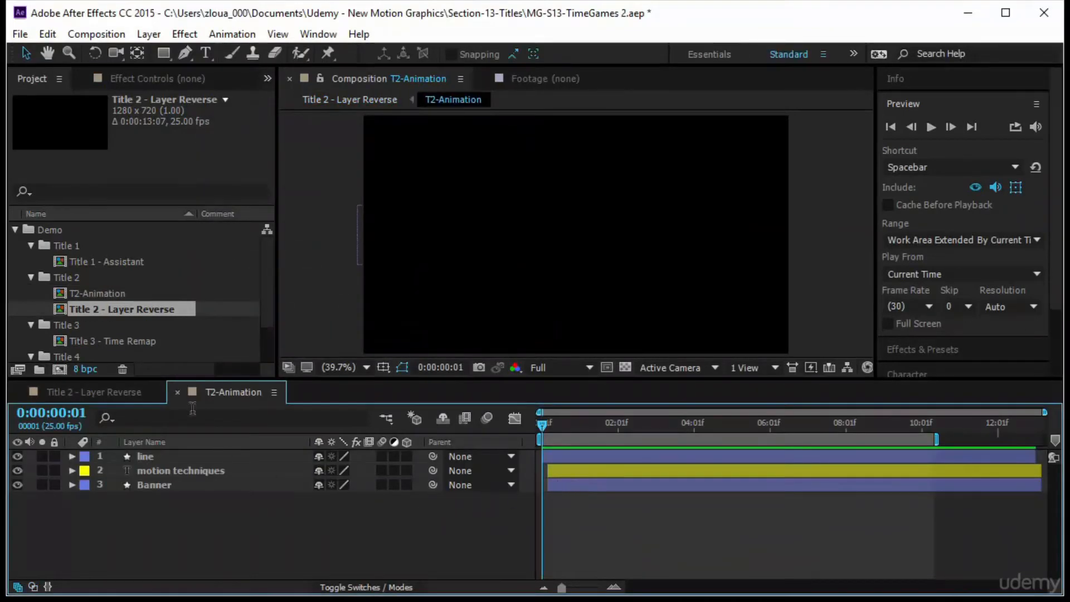
Trim the T2-Animation composition to a work area ending at 0:00:02:01.
{"action": "left_click", "coordinate": [124, 397]}
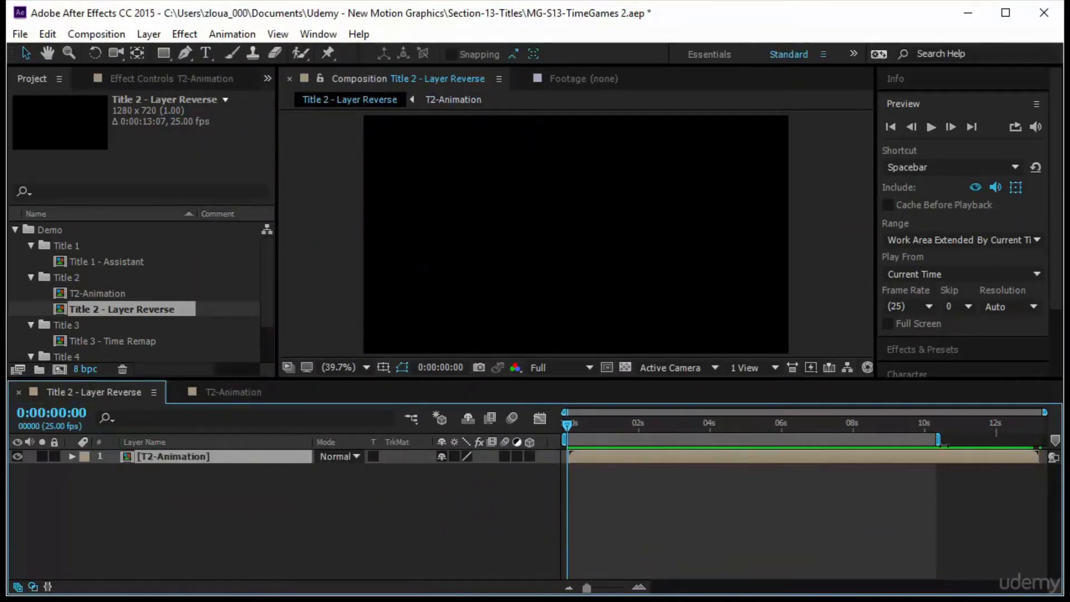
{"action": "left_click", "coordinate": [256, 393]}
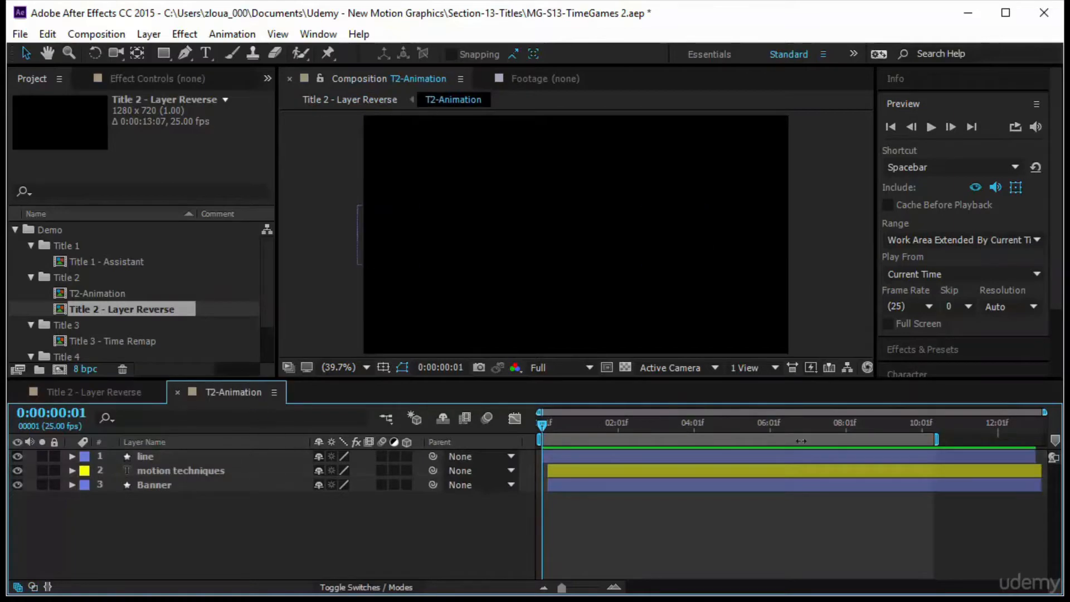
{"action": "left_click_drag", "start_coordinate": [543, 423], "coordinate": [618, 459]}
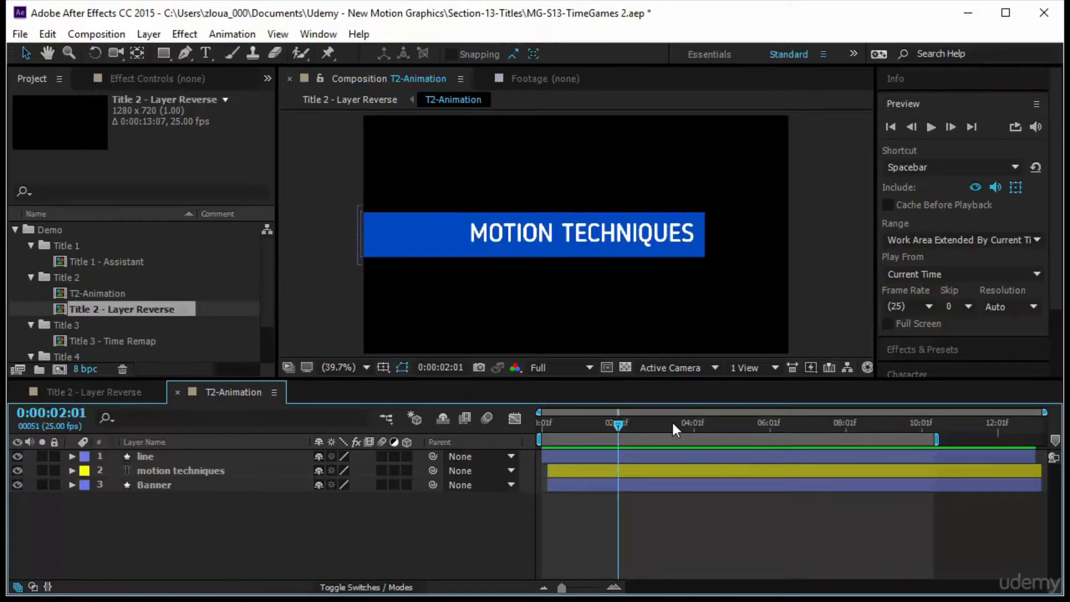
{"action": "key", "text": "n"}
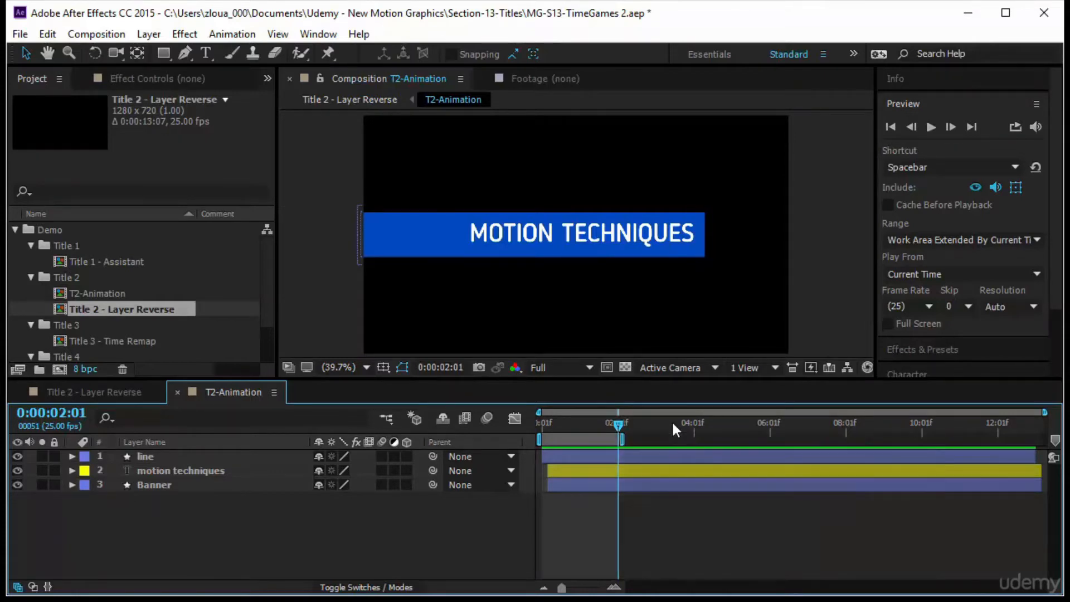
{"action": "right_click", "coordinate": [560, 440]}
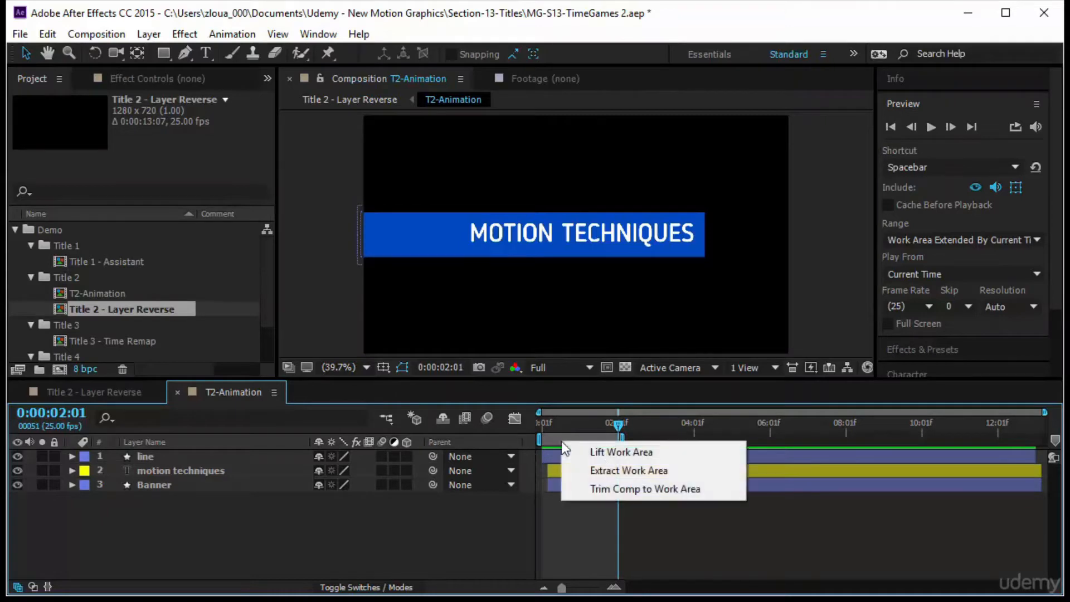
{"action": "left_click", "coordinate": [614, 489]}
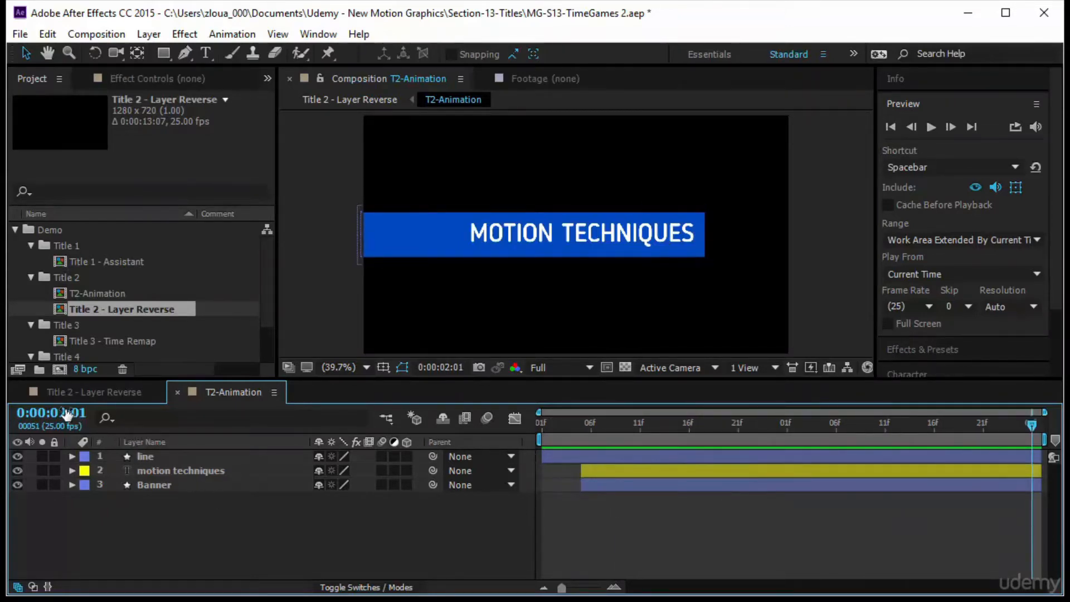
Preview the pre-composed animation in the Title 2 composition and return to the start.
{"action": "left_click", "coordinate": [133, 403]}
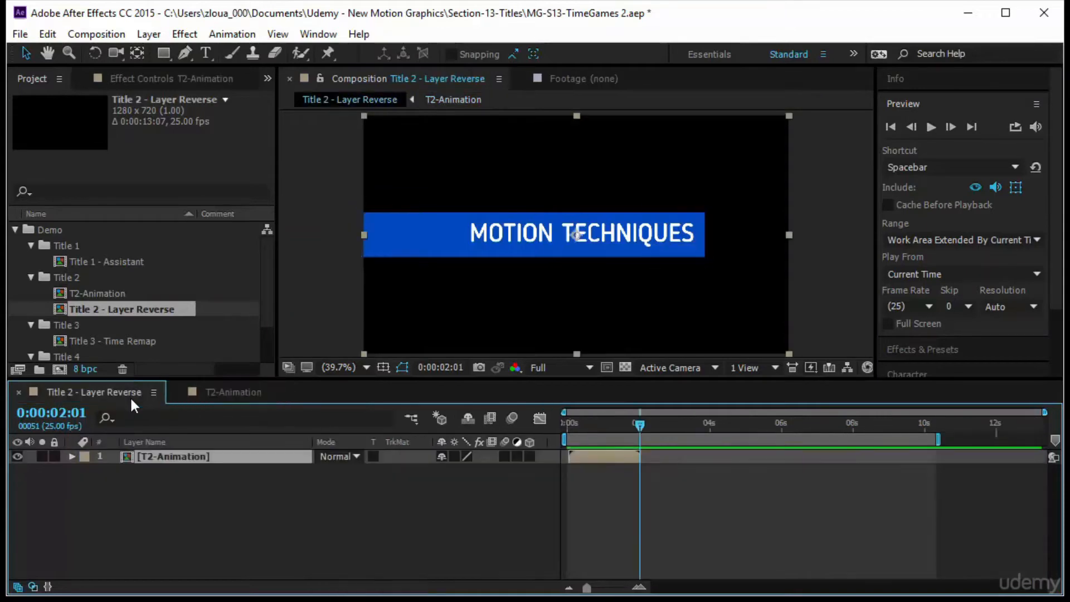
{"action": "left_click_drag", "start_coordinate": [640, 424], "coordinate": [567, 427]}
{"action": "left_click", "coordinate": [931, 127]}
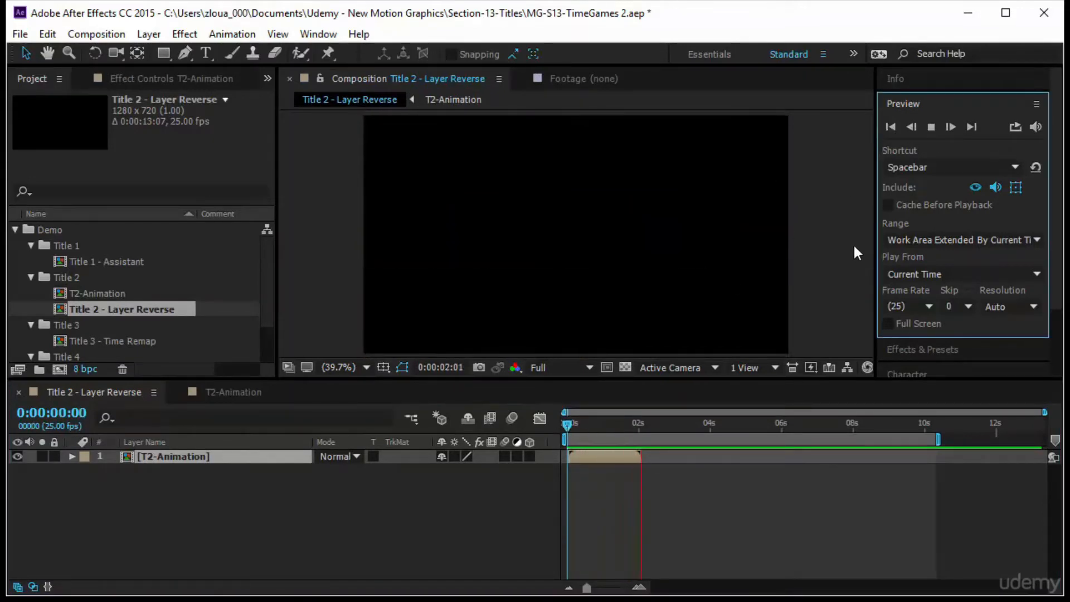
{"action": "left_click_drag", "start_coordinate": [567, 428], "coordinate": [552, 429]}
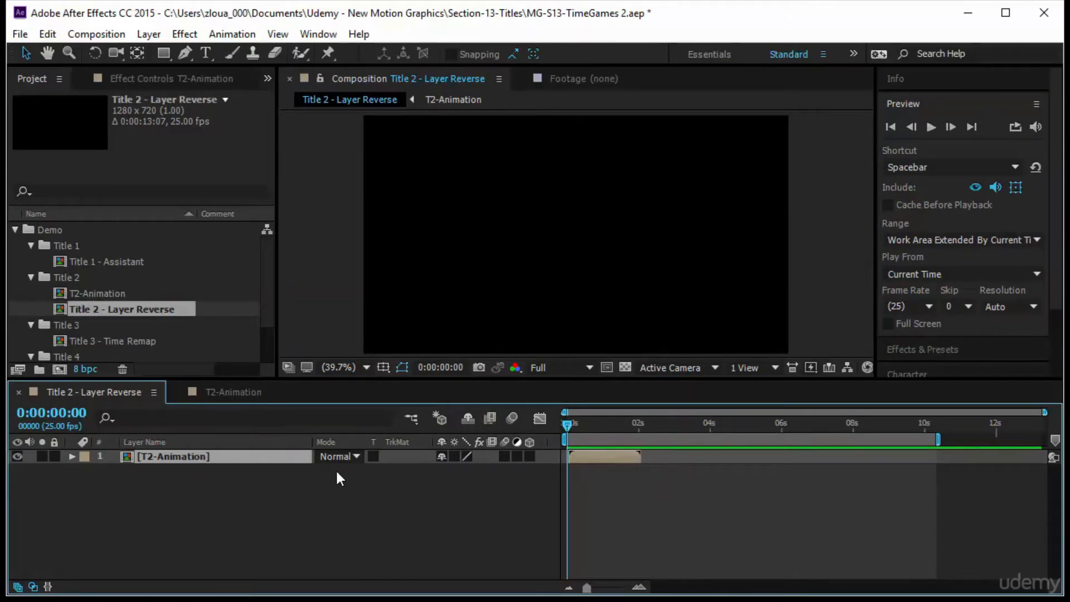
Duplicate the T2-Animation layer and time-reverse the duplicate layer.
{"action": "key", "text": "ctrl+d"}
{"action": "left_click", "coordinate": [246, 472]}
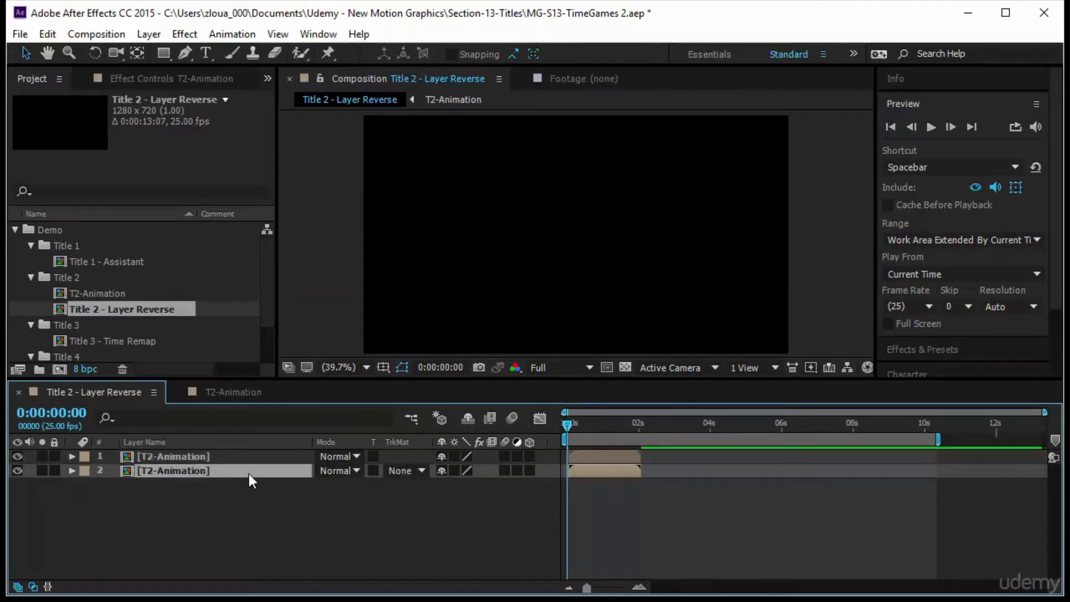
{"action": "right_click", "coordinate": [260, 478]}
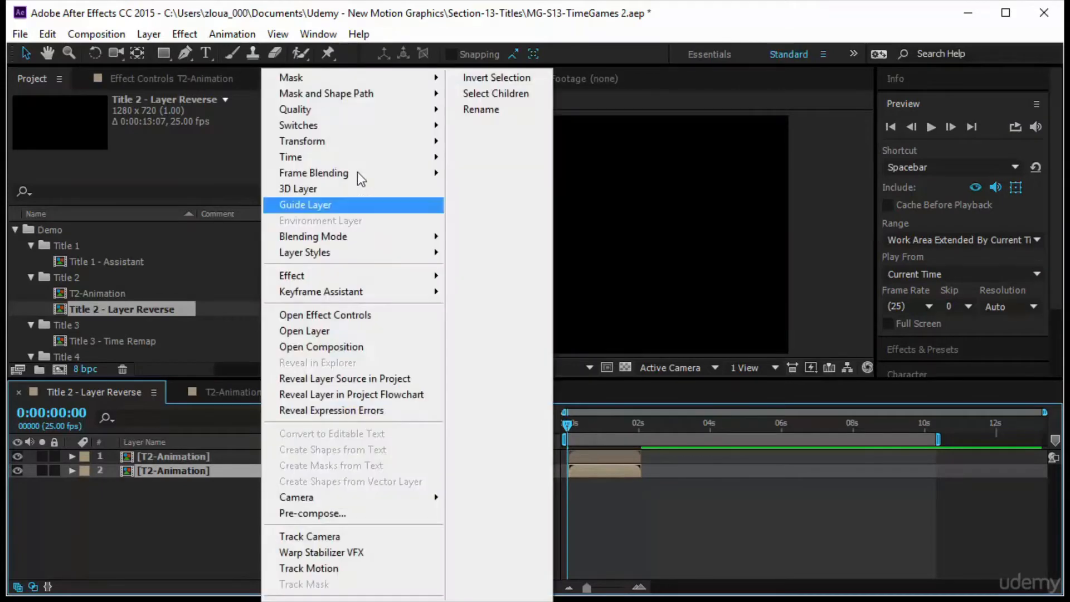
{"action": "mouse_move", "coordinate": [357, 158]}
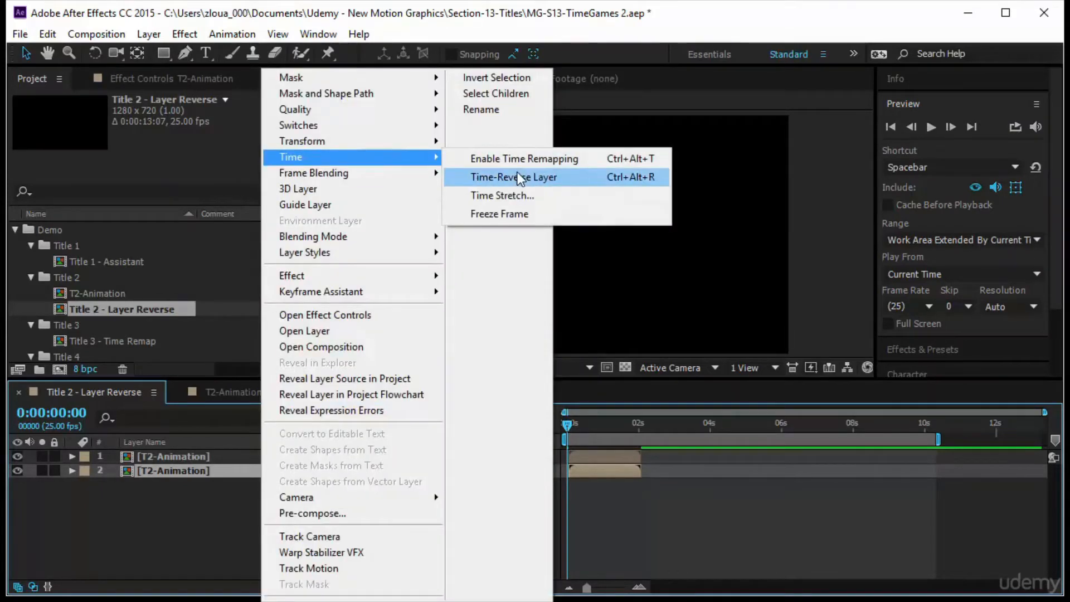
{"action": "left_click", "coordinate": [520, 177]}
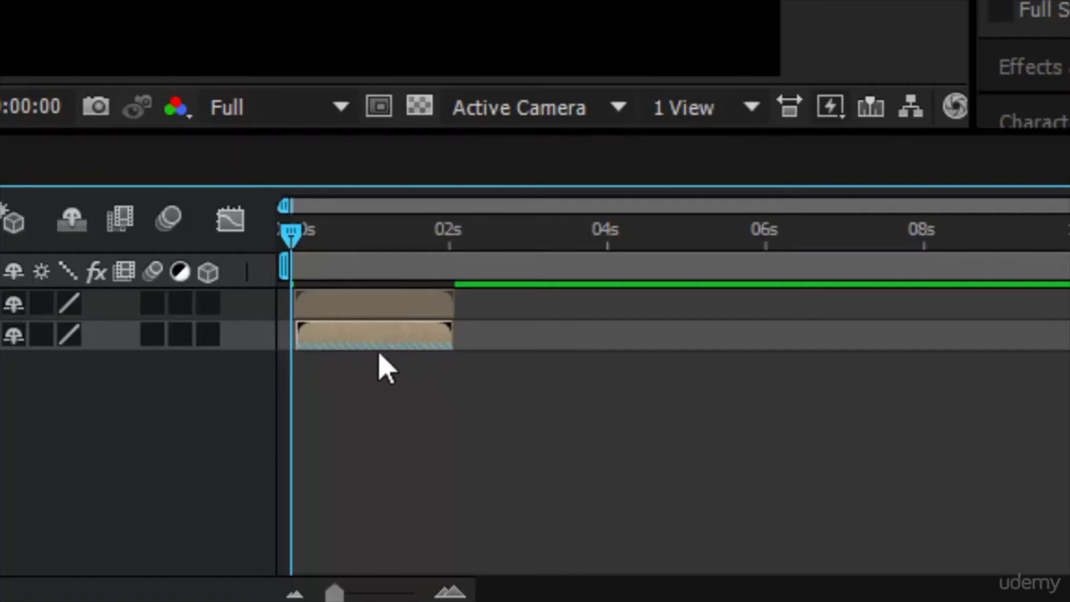
Move the reversed duplicate to start after the original, at about 0:00:02:10, and preview it.
{"action": "left_click_drag", "start_coordinate": [381, 341], "coordinate": [564, 351]}
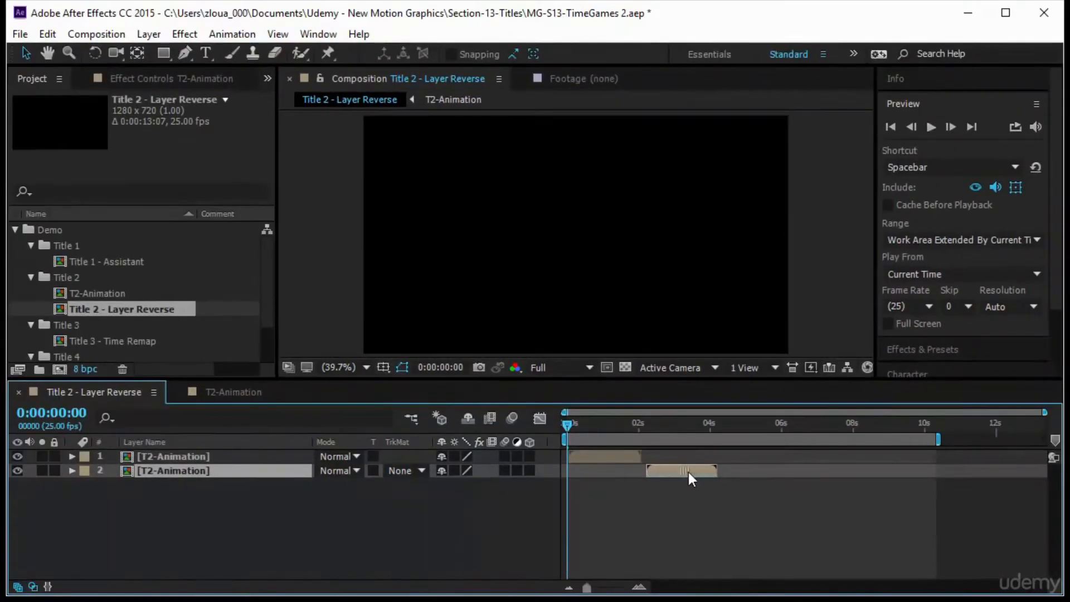
{"action": "left_click_drag", "start_coordinate": [689, 472], "coordinate": [697, 472]}
{"action": "left_click_drag", "start_coordinate": [571, 427], "coordinate": [649, 449]}
{"action": "key", "text": "i"}
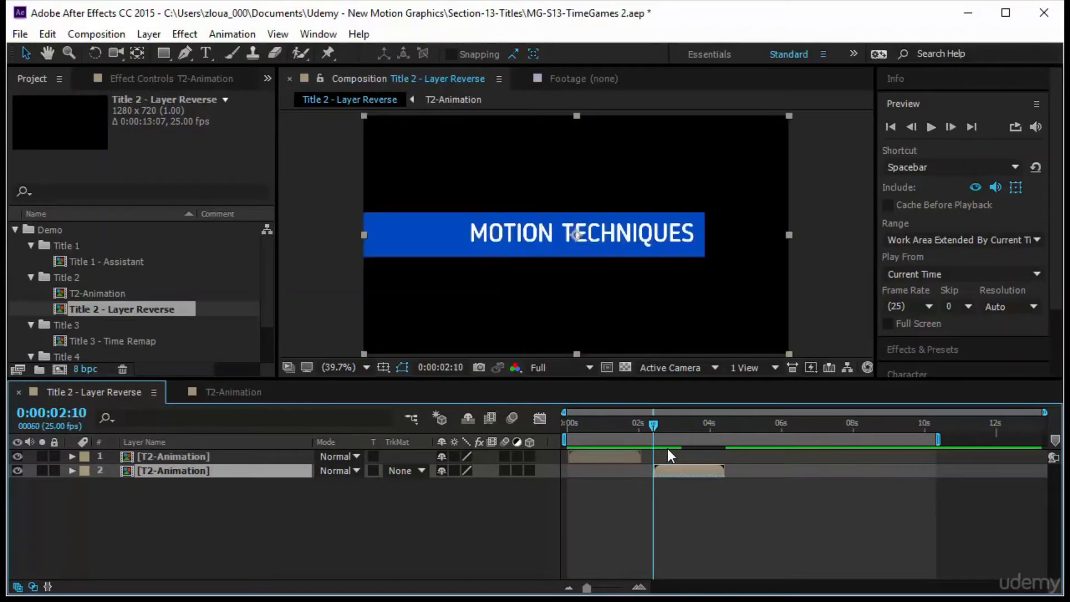
{"action": "left_click", "coordinate": [926, 126]}
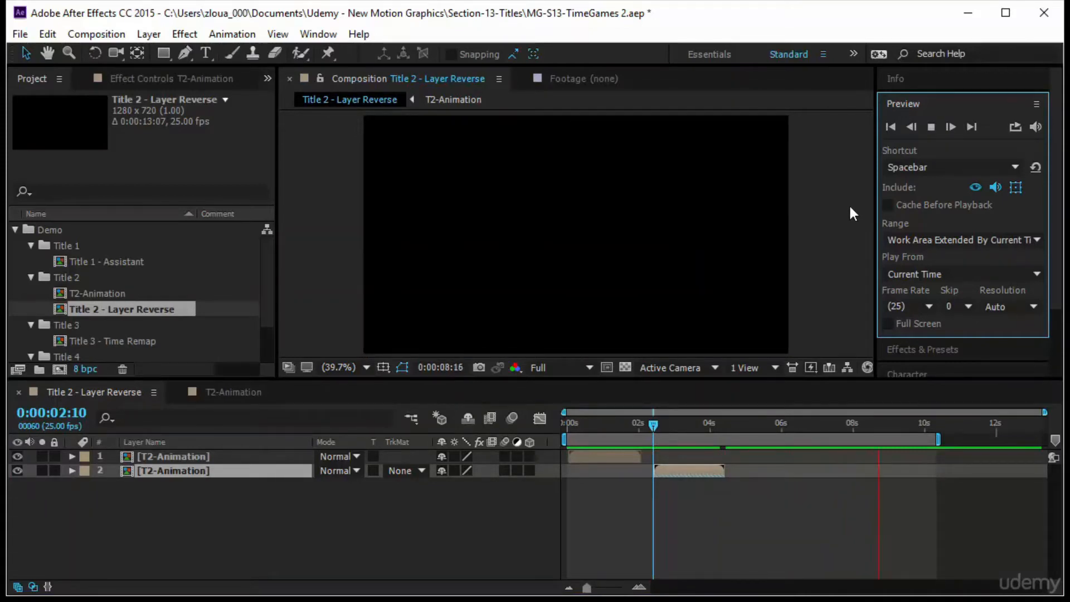
Shift the reversed duplicate slightly earlier and preview the intro and outro from the start.
{"action": "left_click_drag", "start_coordinate": [653, 428], "coordinate": [600, 429]}
{"action": "left_click_drag", "start_coordinate": [681, 473], "coordinate": [658, 473]}
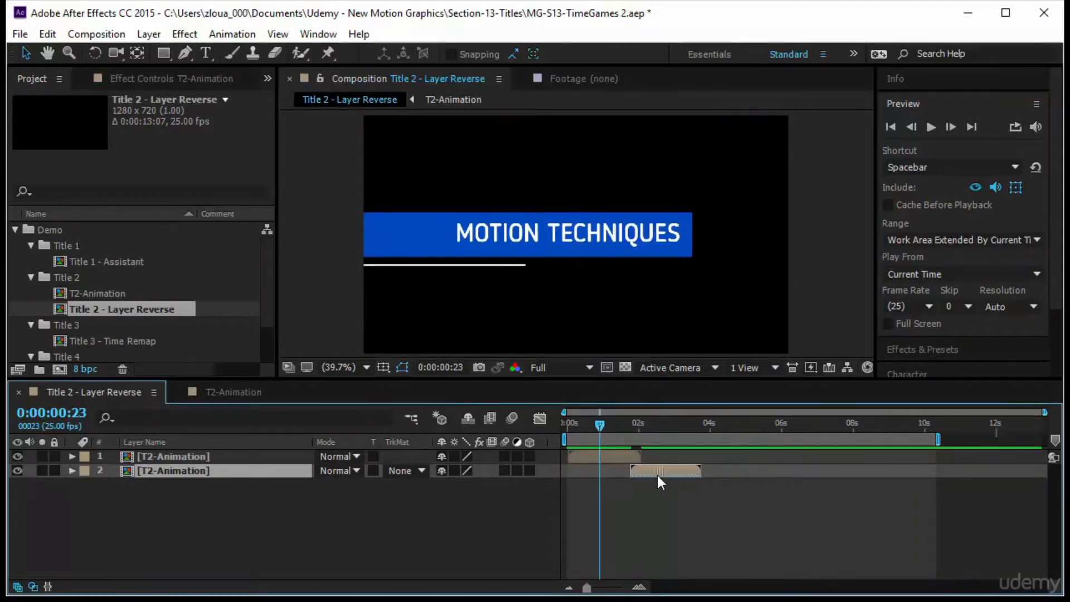
{"action": "left_click_drag", "start_coordinate": [594, 428], "coordinate": [508, 431]}
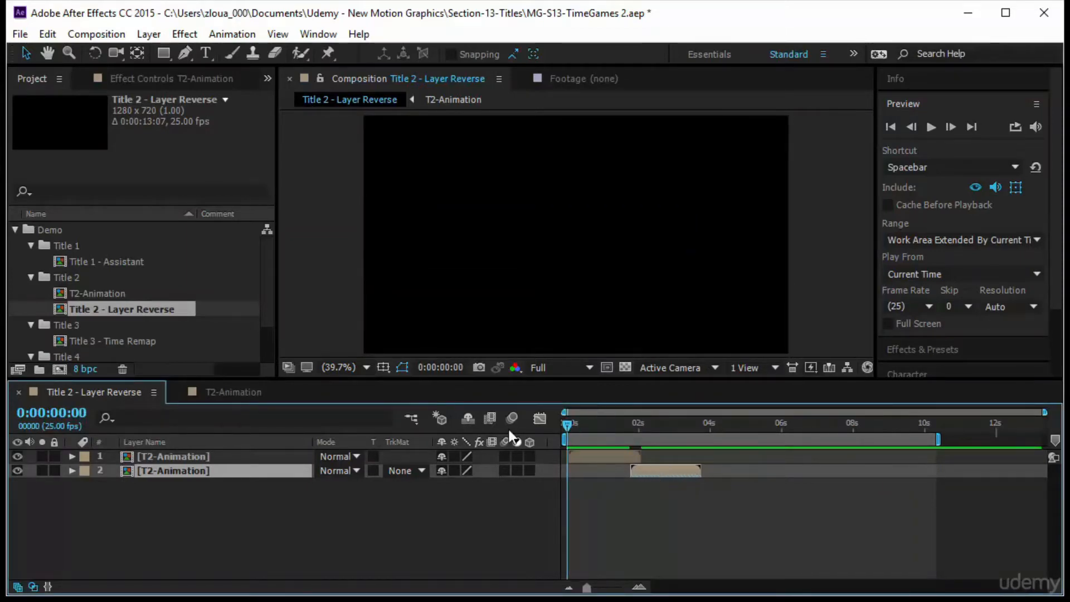
{"action": "left_click", "coordinate": [928, 126]}
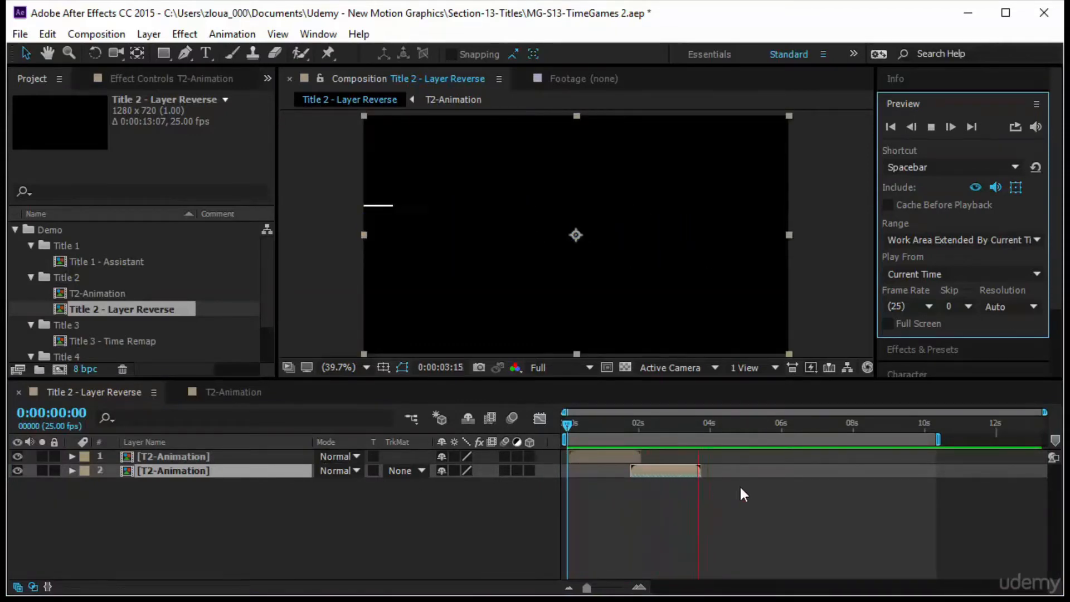
{"action": "left_click", "coordinate": [674, 518]}
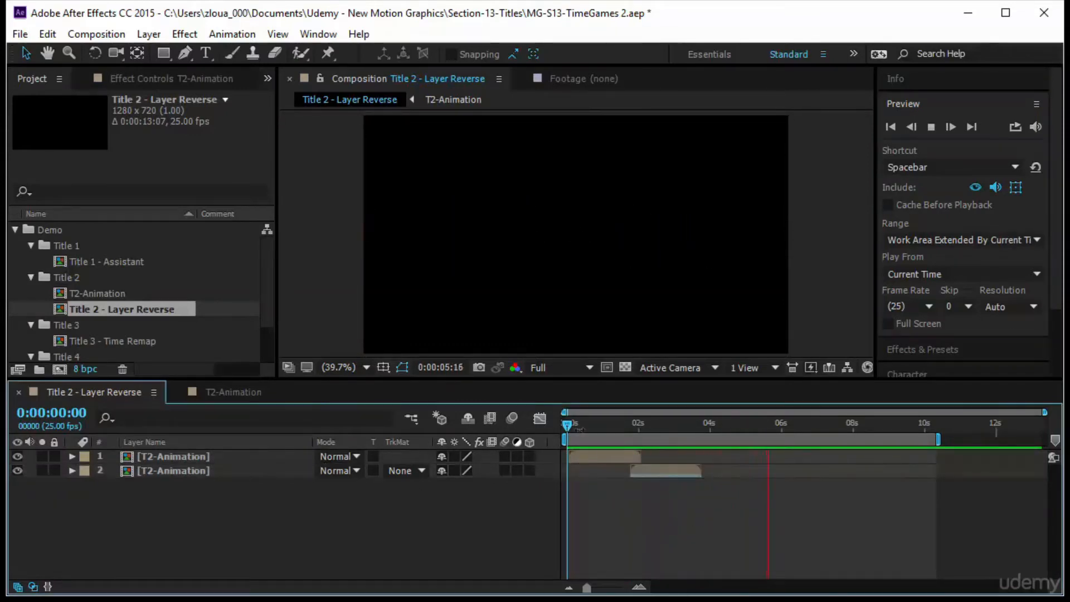
{"action": "mouse_move", "coordinate": [568, 427]}
{"action": "left_mouse_down"}
{"action": "mouse_move", "coordinate": [690, 446]}
{"action": "mouse_move", "coordinate": [567, 446]}
{"action": "left_mouse_up"}
{"action": "left_click_drag", "start_coordinate": [192, 510], "coordinate": [196, 449]}
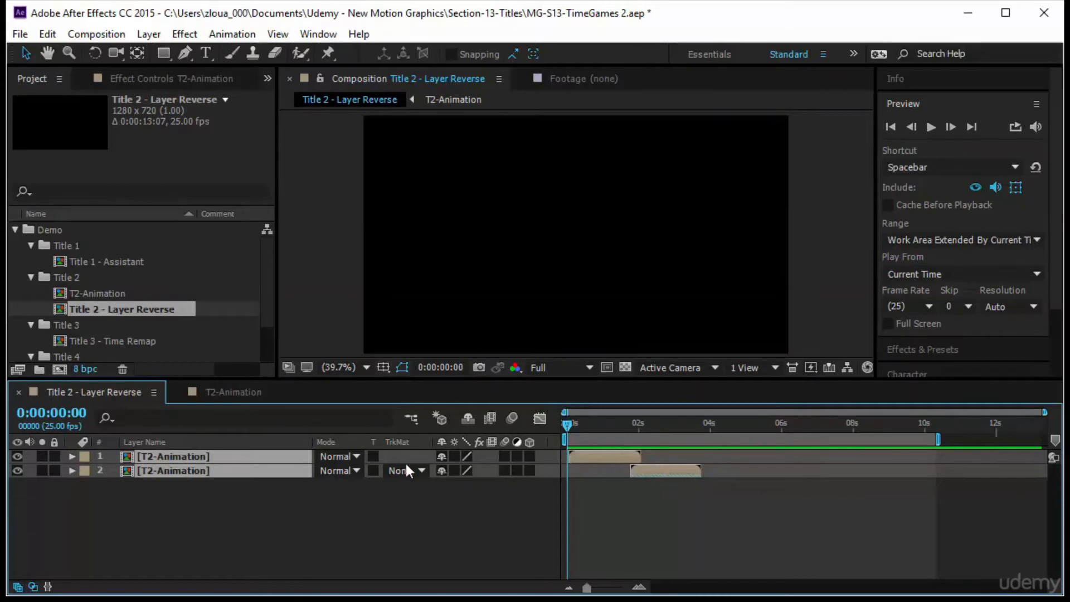
{"action": "left_click", "coordinate": [393, 521]}
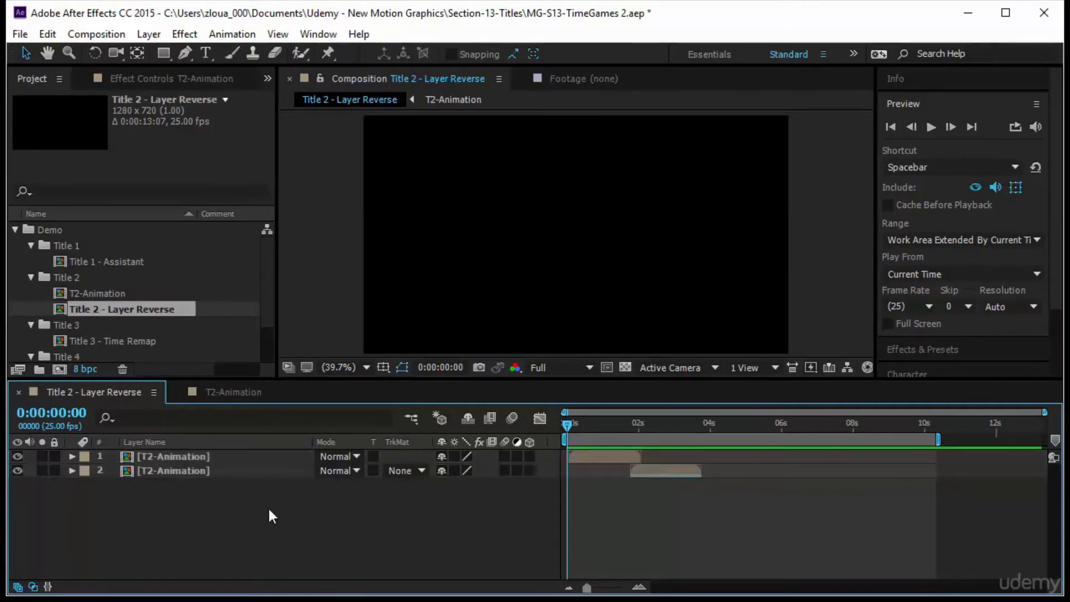
Inspect the time-reverse setting of the second T2-Animation layer at 0:00:02:11.
{"action": "left_click_drag", "start_coordinate": [563, 430], "coordinate": [654, 446]}
{"action": "left_click", "coordinate": [258, 470]}
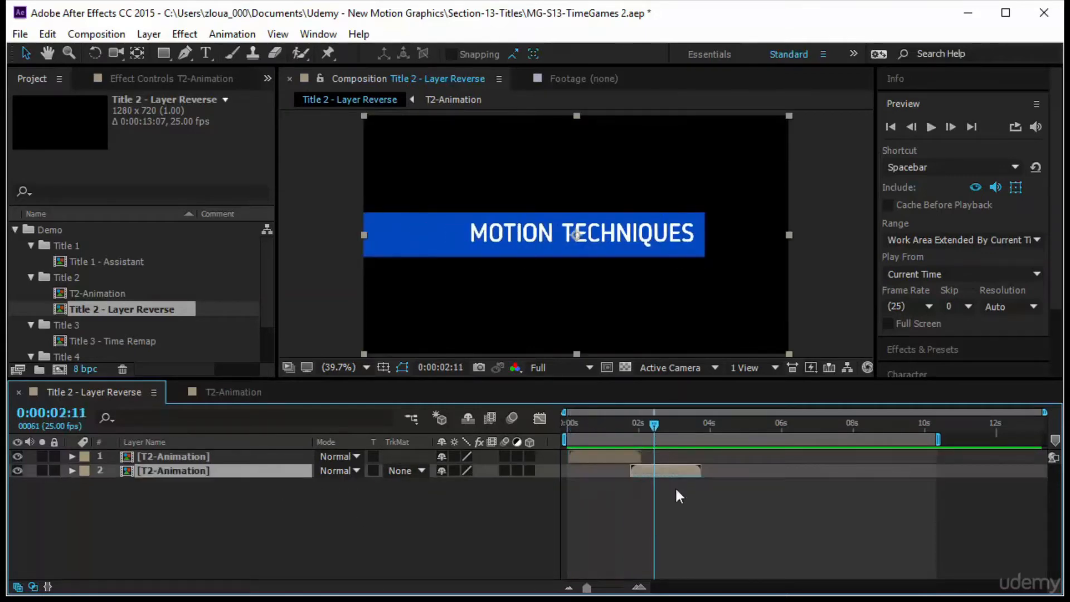
{"action": "right_click", "coordinate": [272, 474]}
{"action": "mouse_move", "coordinate": [334, 158]}
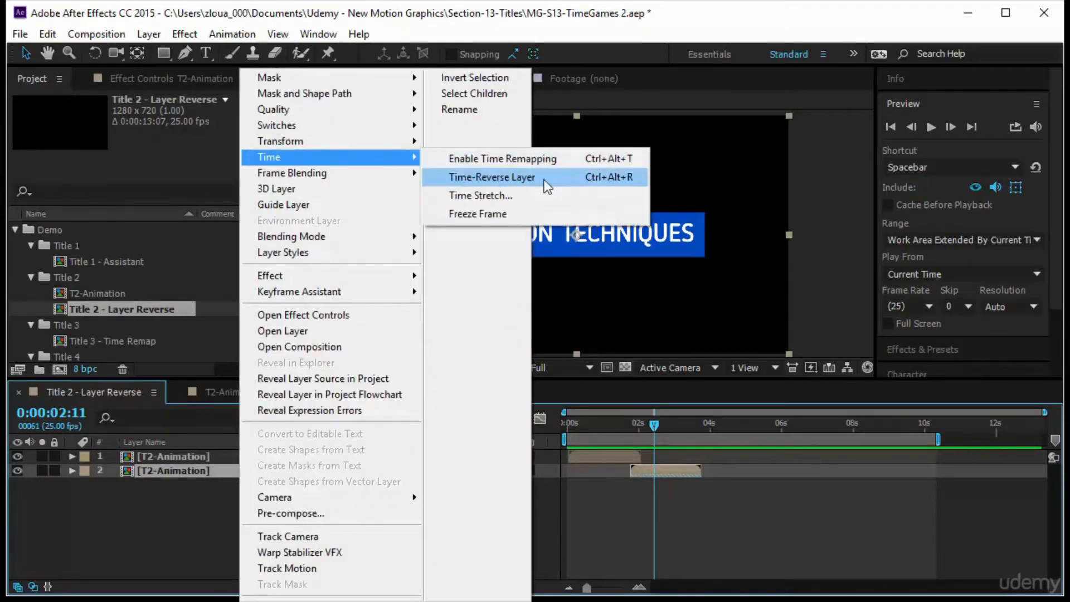
{"action": "left_click", "coordinate": [690, 524]}
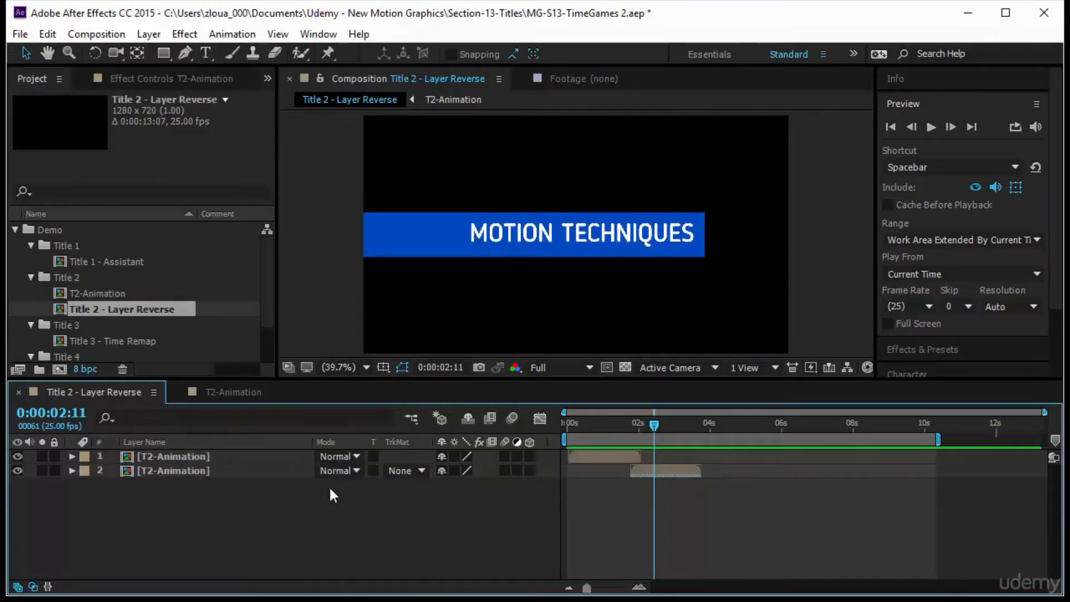
Try scaling the first T2-Animation layer to 147% and check the frame at the composition start.
{"action": "left_click", "coordinate": [268, 474]}
{"action": "left_click", "coordinate": [253, 454]}
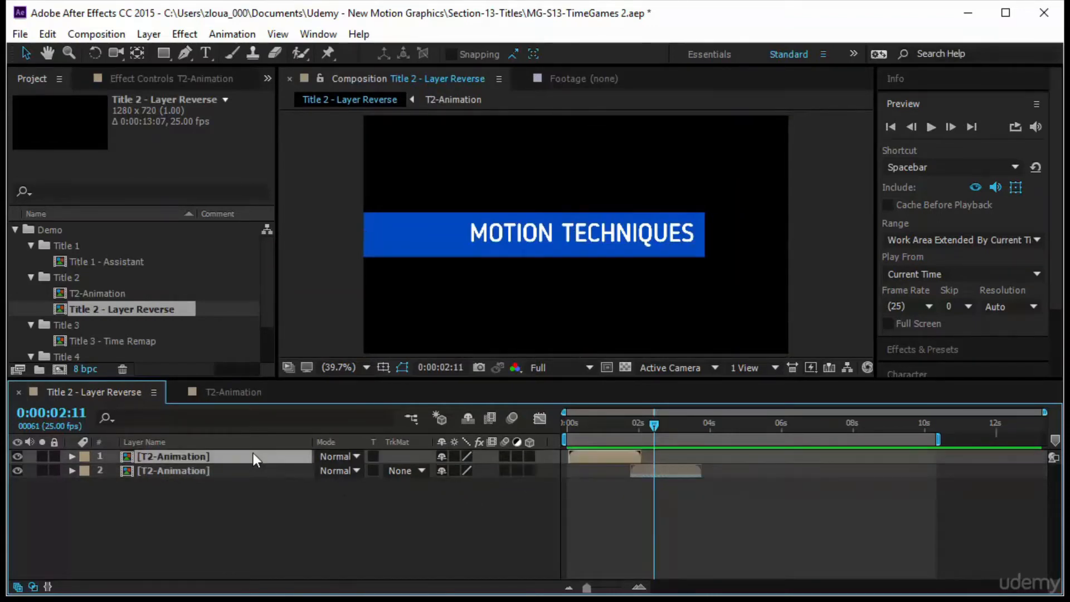
{"action": "key", "text": "s"}
{"action": "left_click_drag", "start_coordinate": [493, 473], "coordinate": [534, 474]}
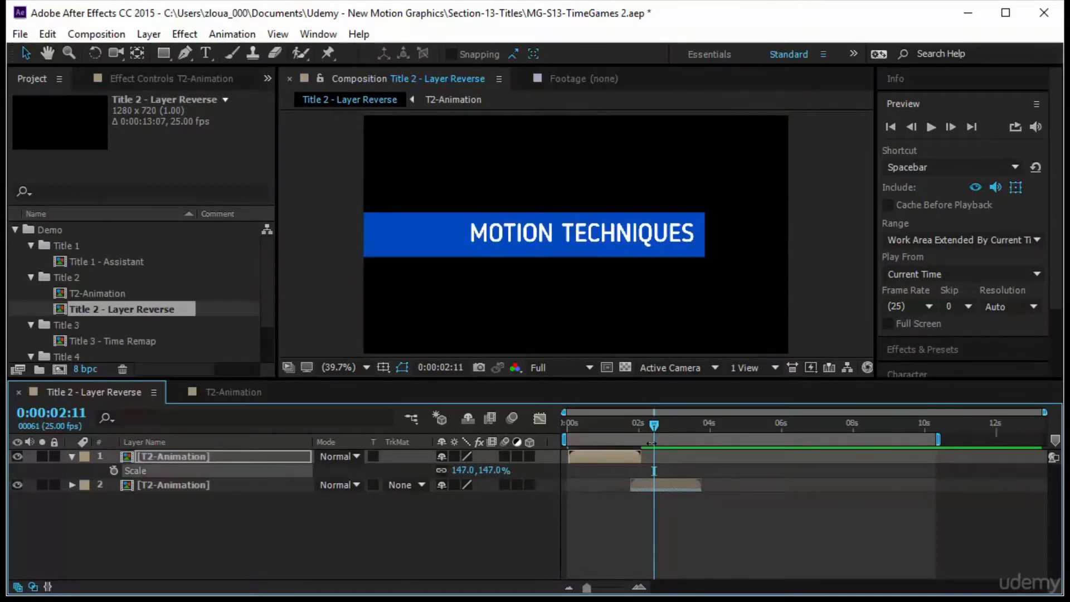
{"action": "left_click_drag", "start_coordinate": [657, 434], "coordinate": [495, 476]}
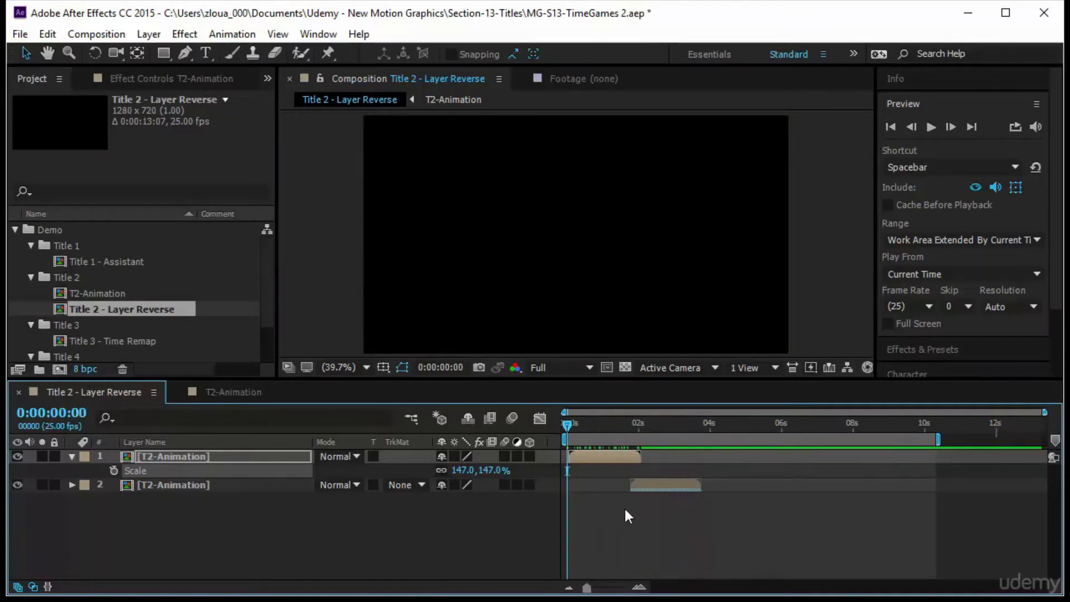
{"action": "left_click_drag", "start_coordinate": [566, 423], "coordinate": [635, 430]}
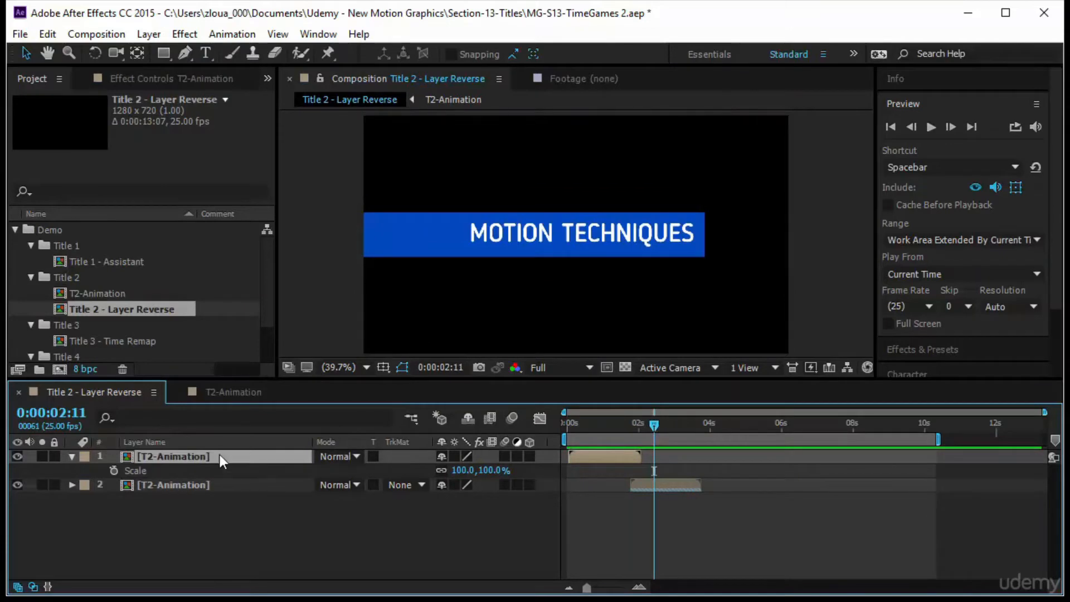
Try moving the first T2-Animation layer's title upward, then preview the result from the start.
{"action": "key", "text": "p"}
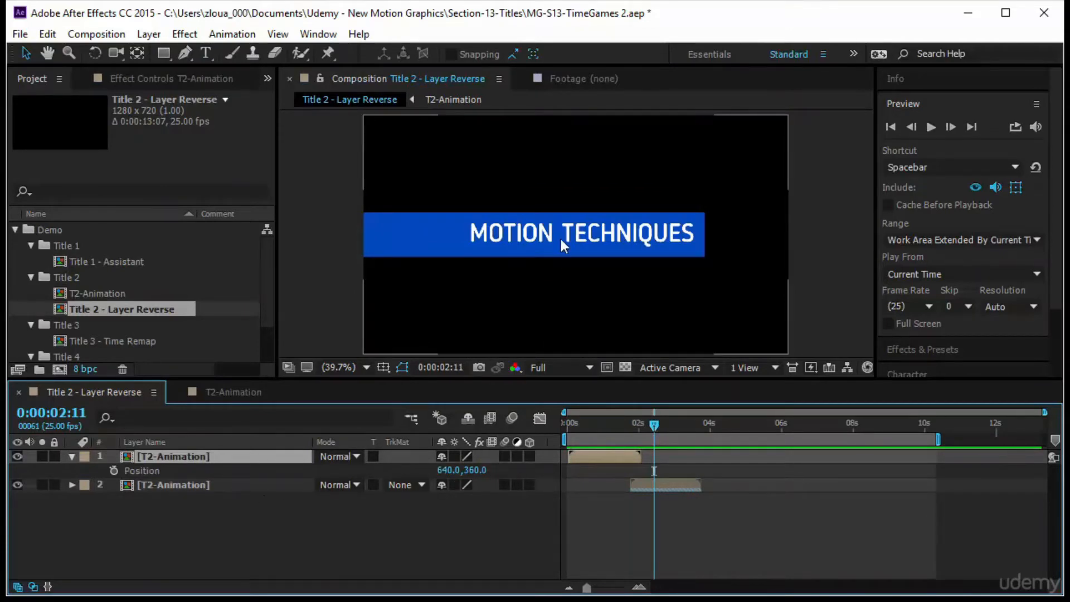
{"action": "left_click_drag", "start_coordinate": [560, 236], "coordinate": [562, 195]}
{"action": "key", "text": "Page_Up"}
{"action": "key", "text": "Home"}
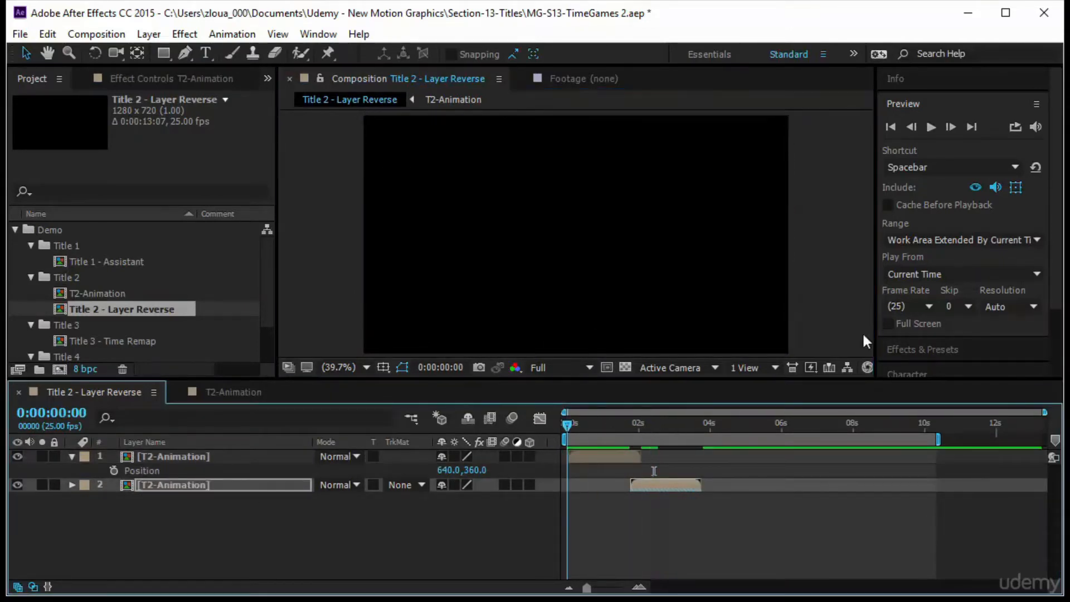
{"action": "left_click", "coordinate": [931, 126]}
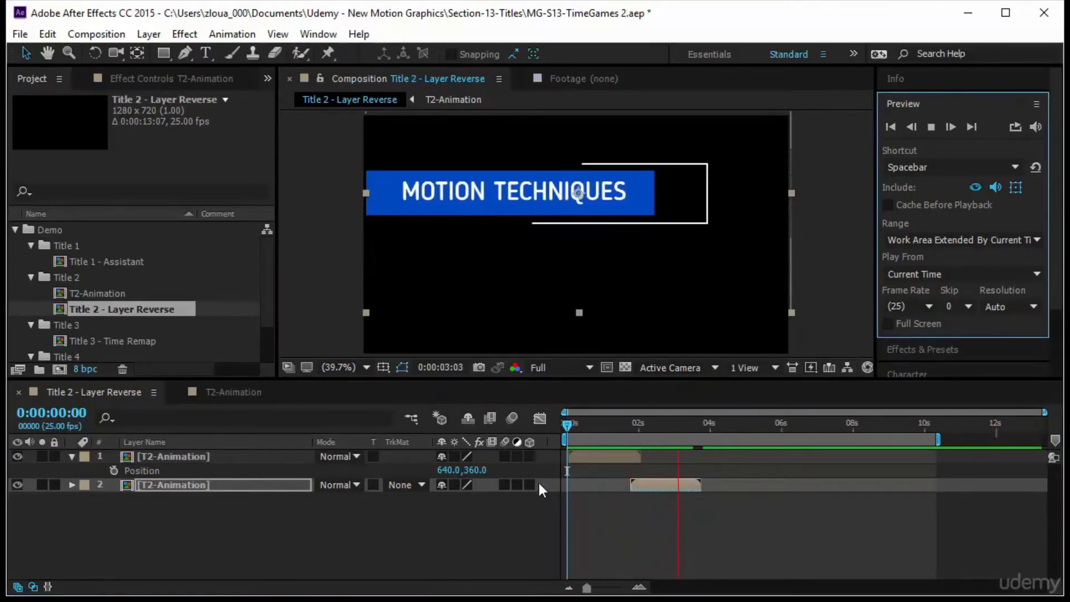
{"action": "left_click", "coordinate": [530, 426]}
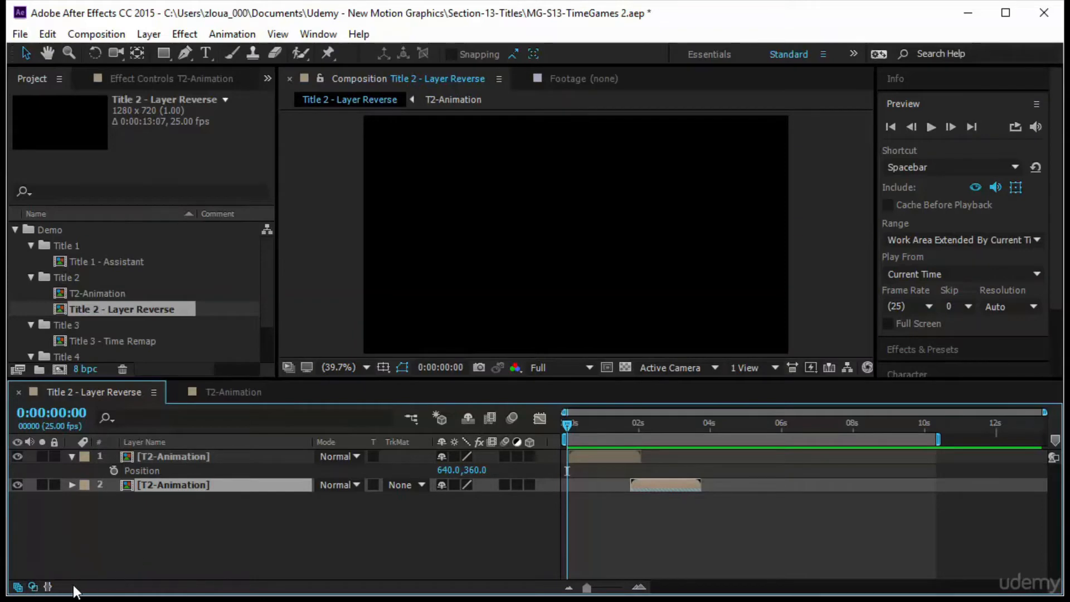
Display the Position, Scale and Rotation properties of the first T2-Animation layer at 0:00:02:10.
{"action": "left_click", "coordinate": [186, 457]}
{"action": "left_click", "coordinate": [208, 520]}
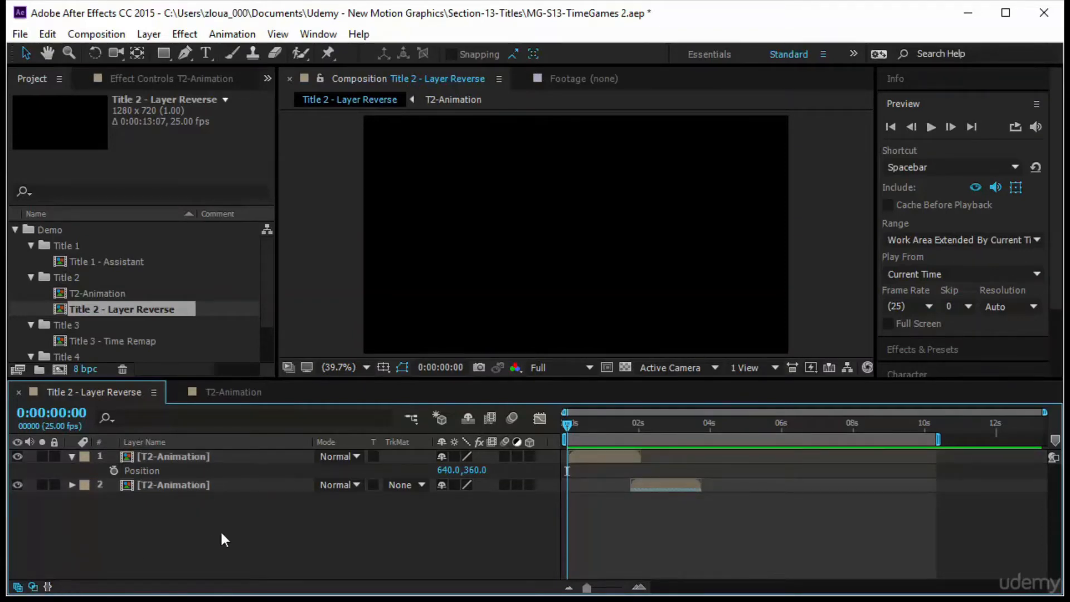
{"action": "left_click", "coordinate": [210, 456]}
{"action": "key", "text": "shift+s"}
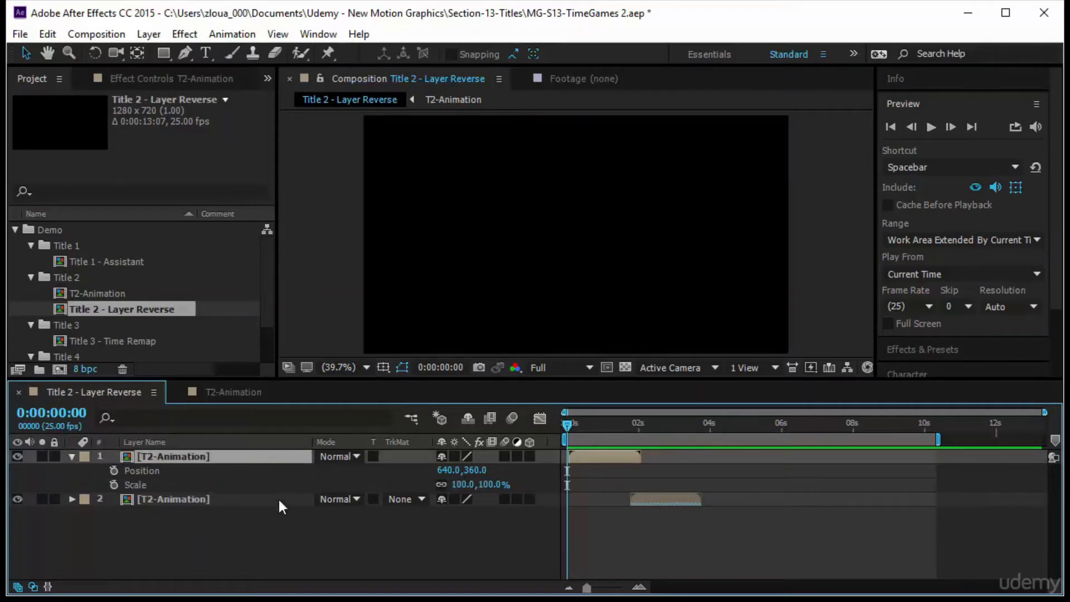
{"action": "key", "text": "shift+r"}
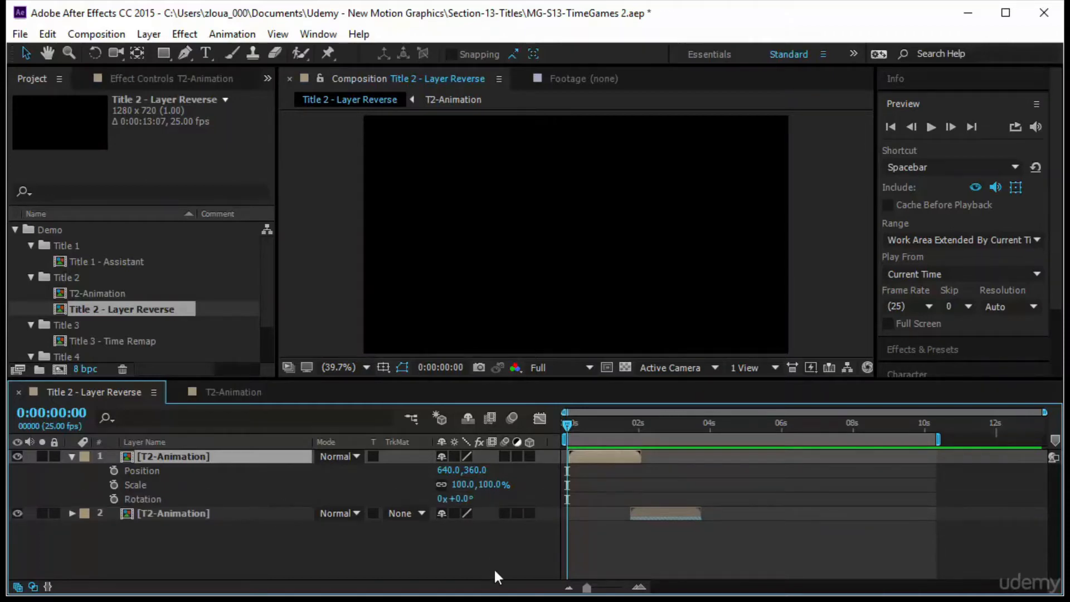
{"action": "left_click_drag", "start_coordinate": [565, 426], "coordinate": [654, 449]}
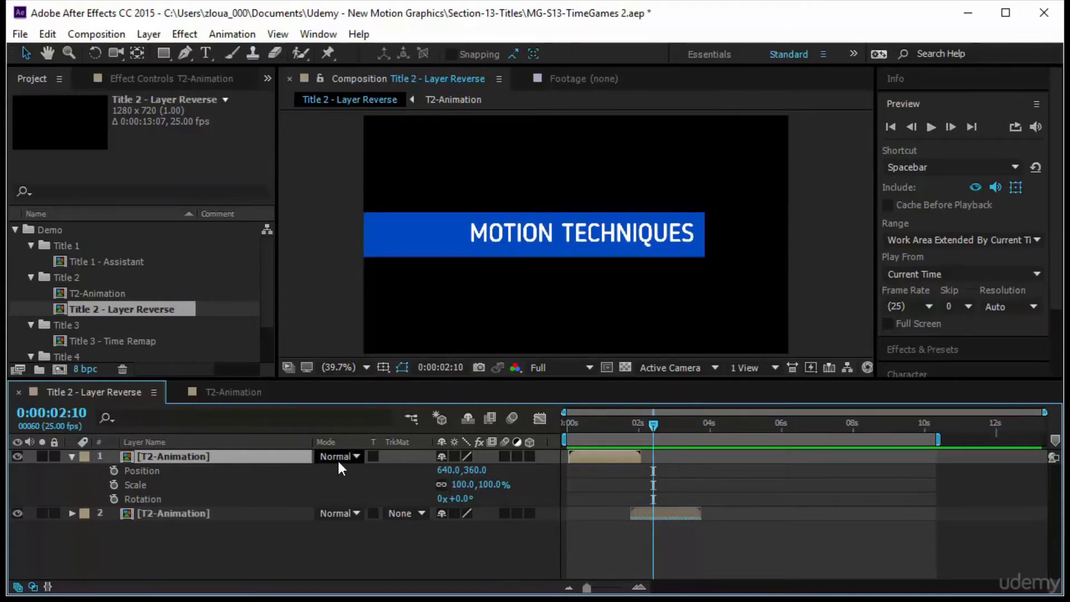
Show the Parent column and parent the second T2-Animation layer to the first T2-Animation layer.
{"action": "right_click", "coordinate": [388, 441]}
{"action": "mouse_move", "coordinate": [442, 498]}
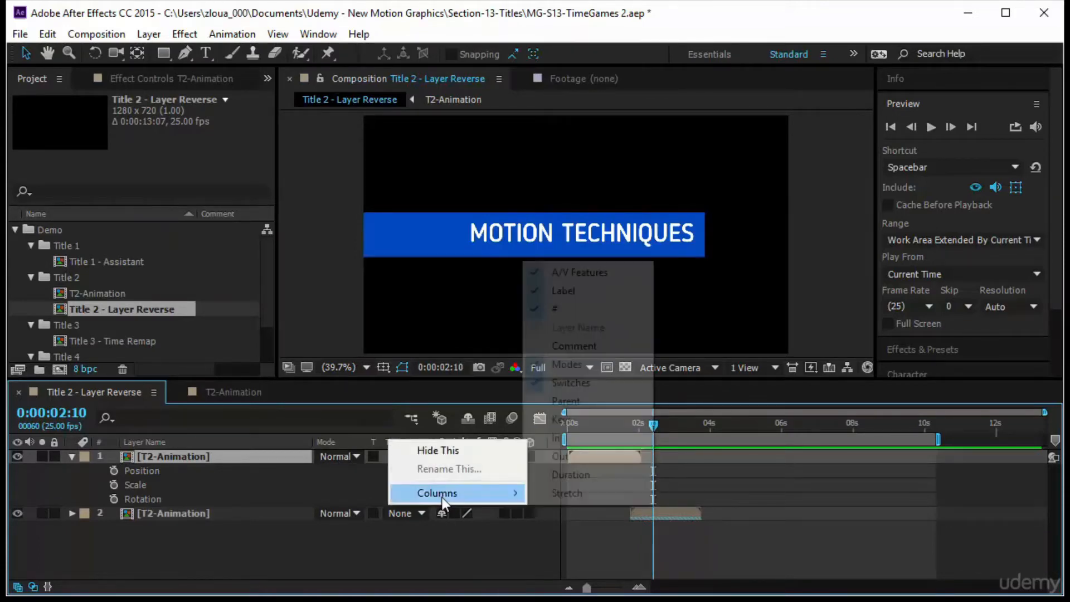
{"action": "left_click", "coordinate": [590, 402]}
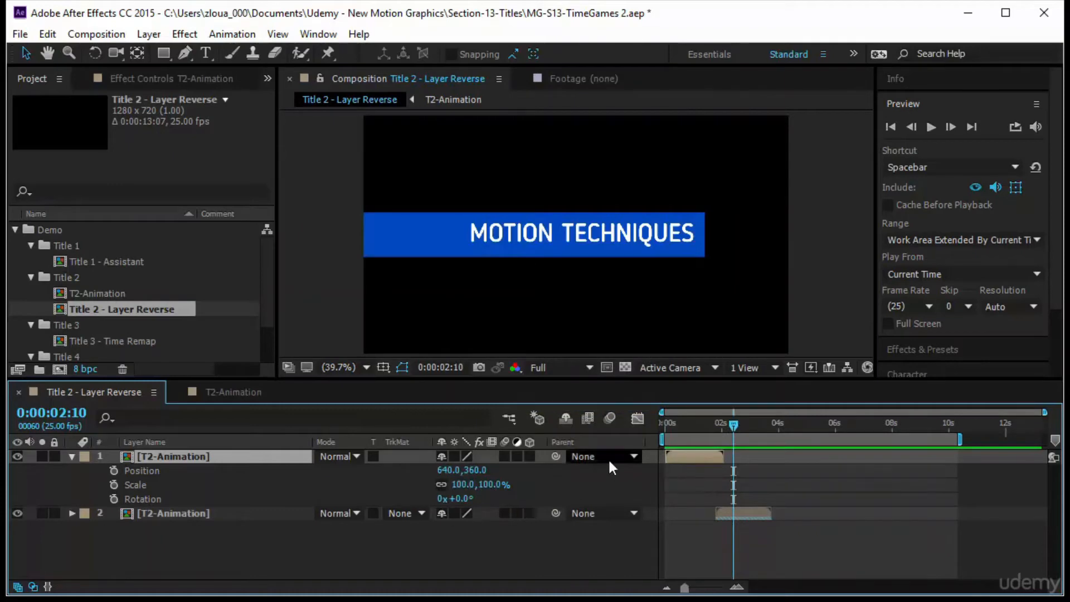
{"action": "mouse_move", "coordinate": [557, 453]}
{"action": "left_mouse_down"}
{"action": "mouse_move", "coordinate": [300, 527]}
{"action": "mouse_move", "coordinate": [557, 452]}
{"action": "left_mouse_up"}
{"action": "left_click_drag", "start_coordinate": [556, 513], "coordinate": [163, 460]}
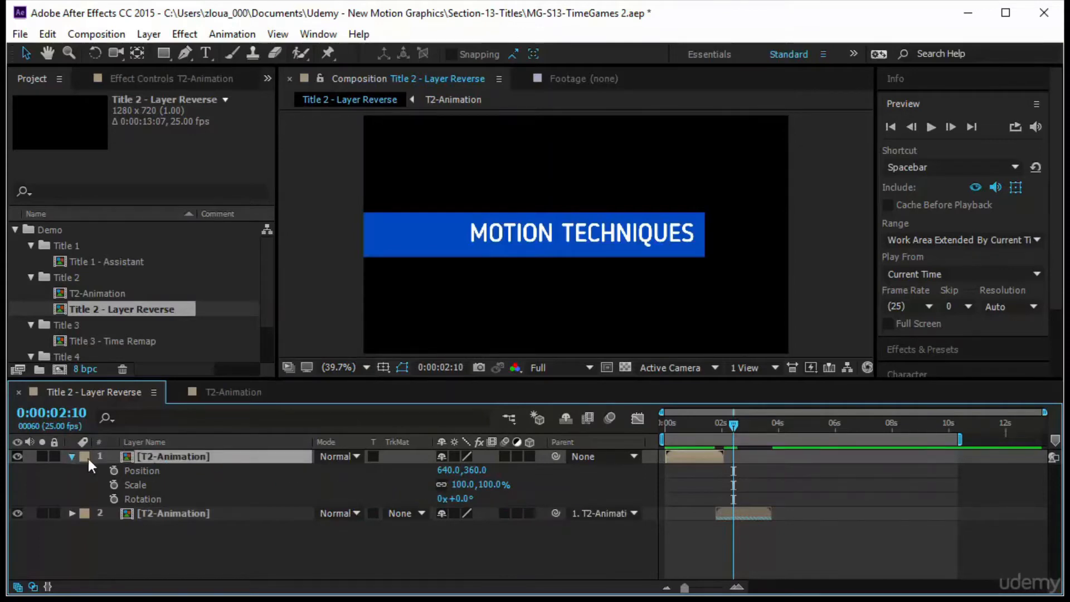
Try moving the parented title upward at 0:00:00:23, then undo the move.
{"action": "left_click", "coordinate": [71, 456]}
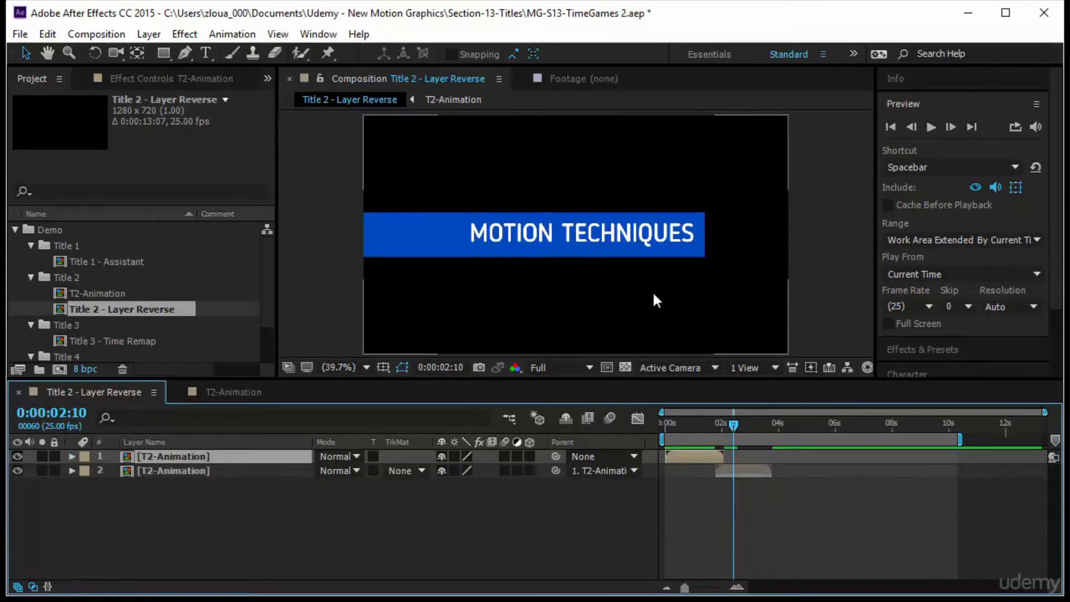
{"action": "left_click_drag", "start_coordinate": [735, 426], "coordinate": [691, 426]}
{"action": "left_click_drag", "start_coordinate": [643, 275], "coordinate": [695, 198]}
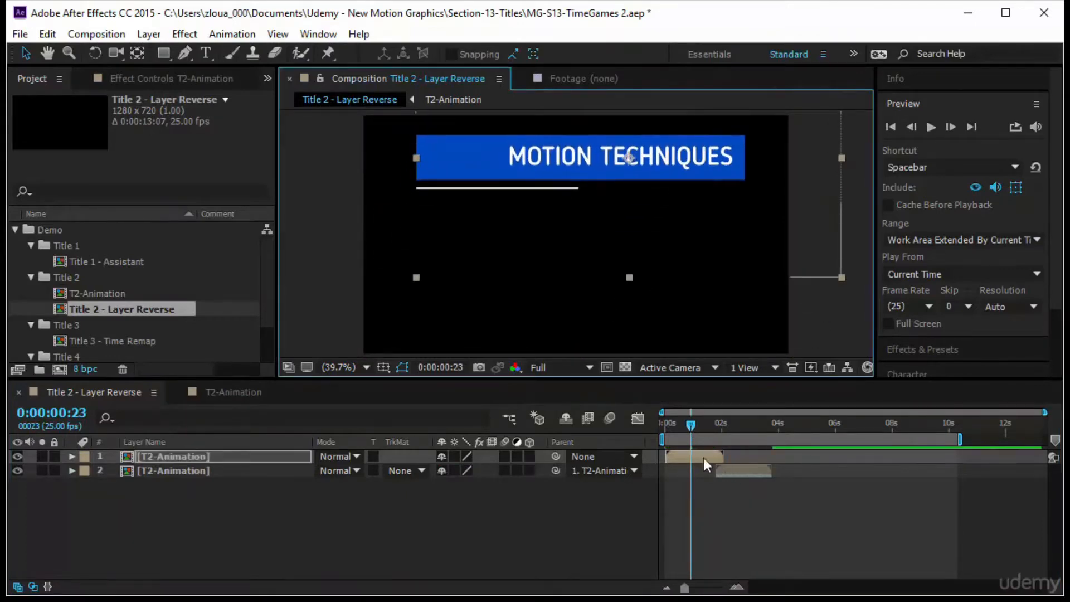
{"action": "left_click_drag", "start_coordinate": [693, 423], "coordinate": [571, 505]}
{"action": "key", "text": "ctrl+z"}
{"action": "left_click", "coordinate": [572, 523]}
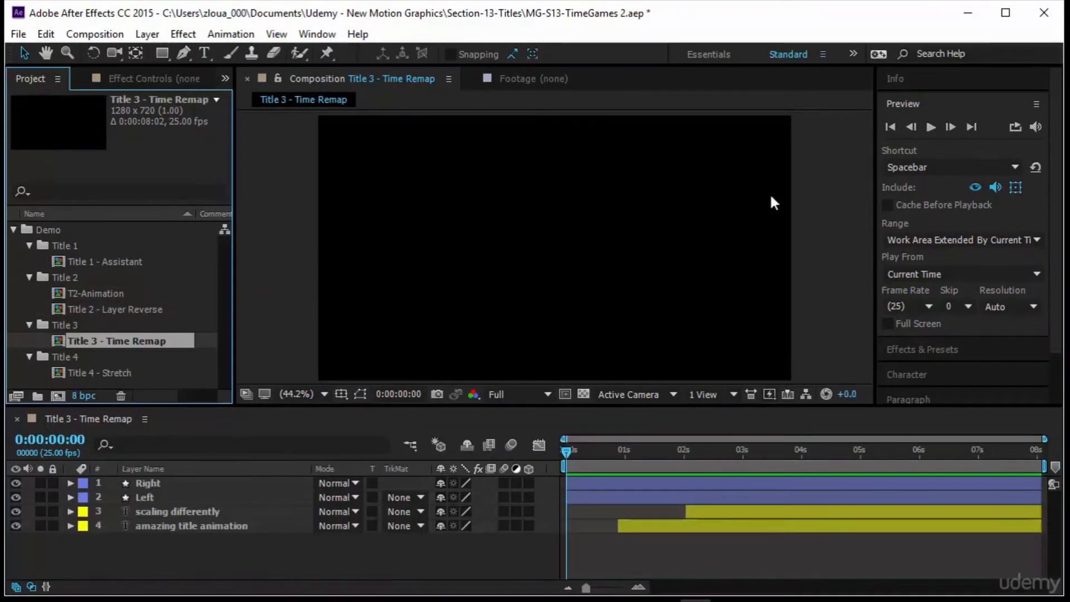
Preview the Title 3 - Time Remap composition and return to the start.
{"action": "left_click", "coordinate": [732, 188]}
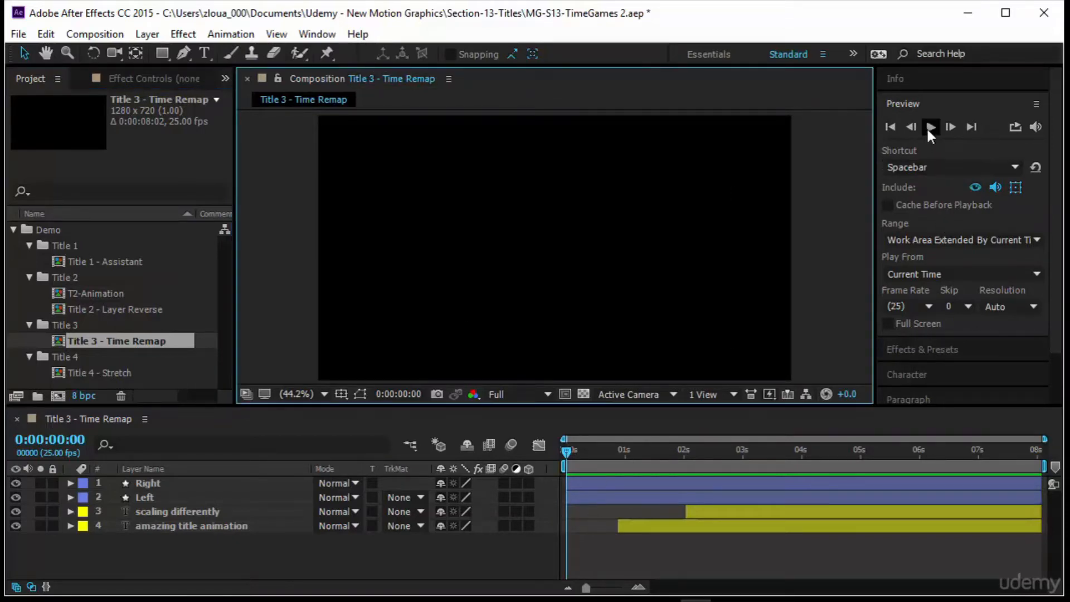
{"action": "left_click", "coordinate": [931, 128]}
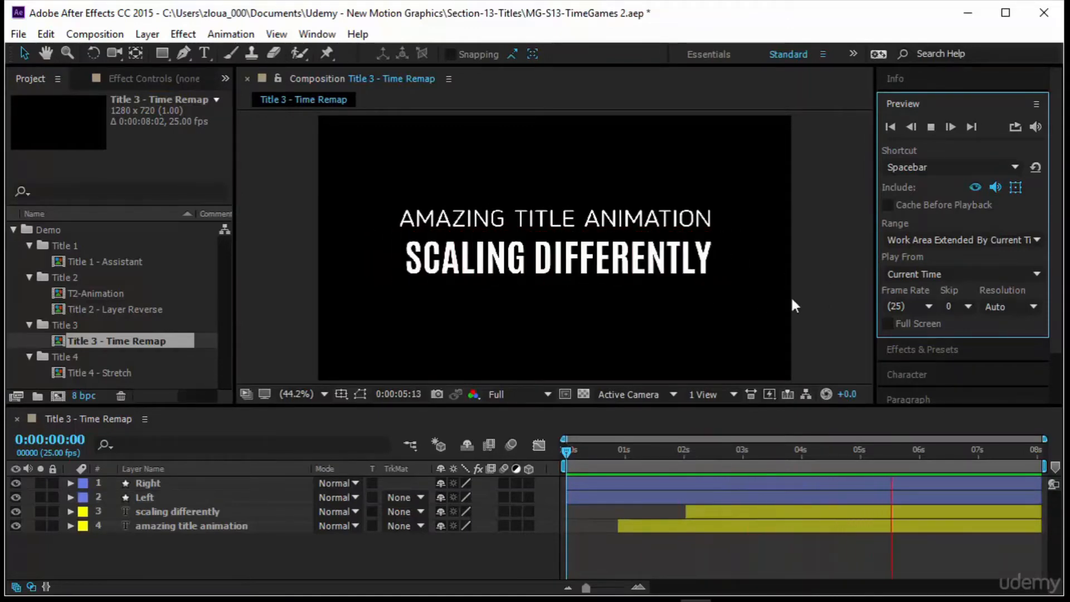
{"action": "left_click_drag", "start_coordinate": [564, 449], "coordinate": [499, 490]}
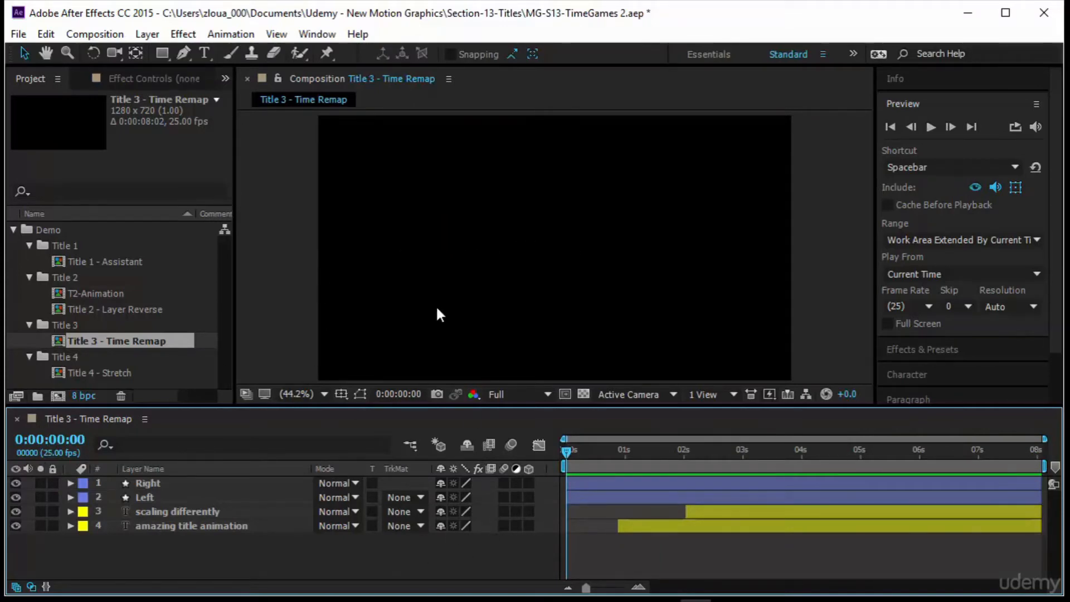
Select all four title layers and pre-compose them into a new composition named T3-Animation.
{"action": "left_click_drag", "start_coordinate": [196, 564], "coordinate": [217, 483]}
{"action": "right_click", "coordinate": [217, 483]}
{"action": "left_click", "coordinate": [267, 511]}
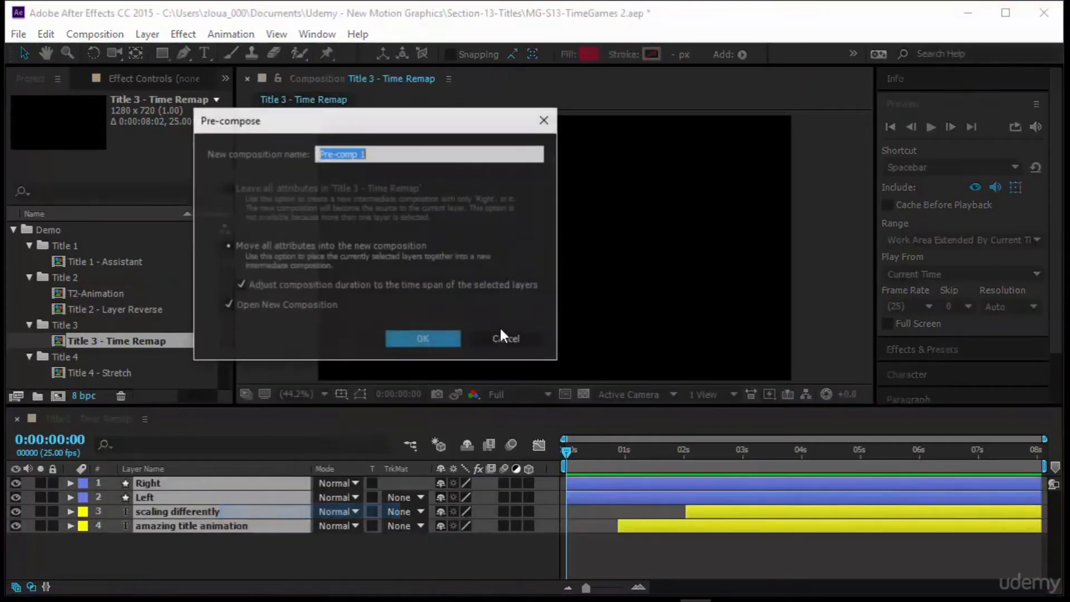
{"action": "type", "text": "T3"}
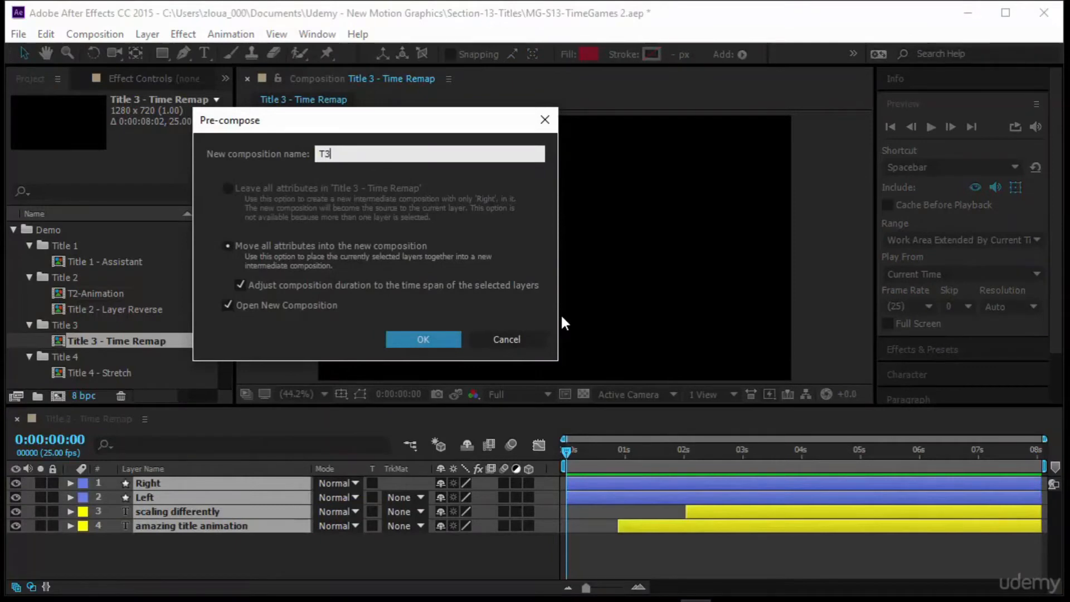
{"action": "type", "text": "-Animation"}
{"action": "key", "text": "Return"}
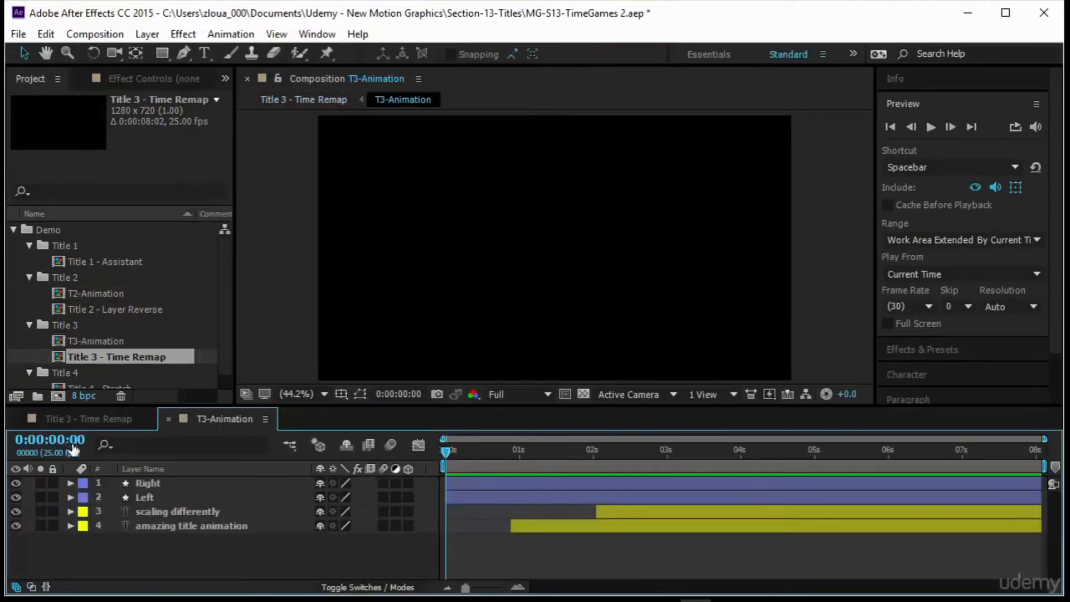
Trim the T3-Animation composition to a work area ending at 0:00:03:00.
{"action": "left_click_drag", "start_coordinate": [440, 453], "coordinate": [375, 490]}
{"action": "left_click", "coordinate": [108, 418]}
{"action": "left_click_drag", "start_coordinate": [569, 458], "coordinate": [275, 428]}
{"action": "left_click", "coordinate": [223, 418]}
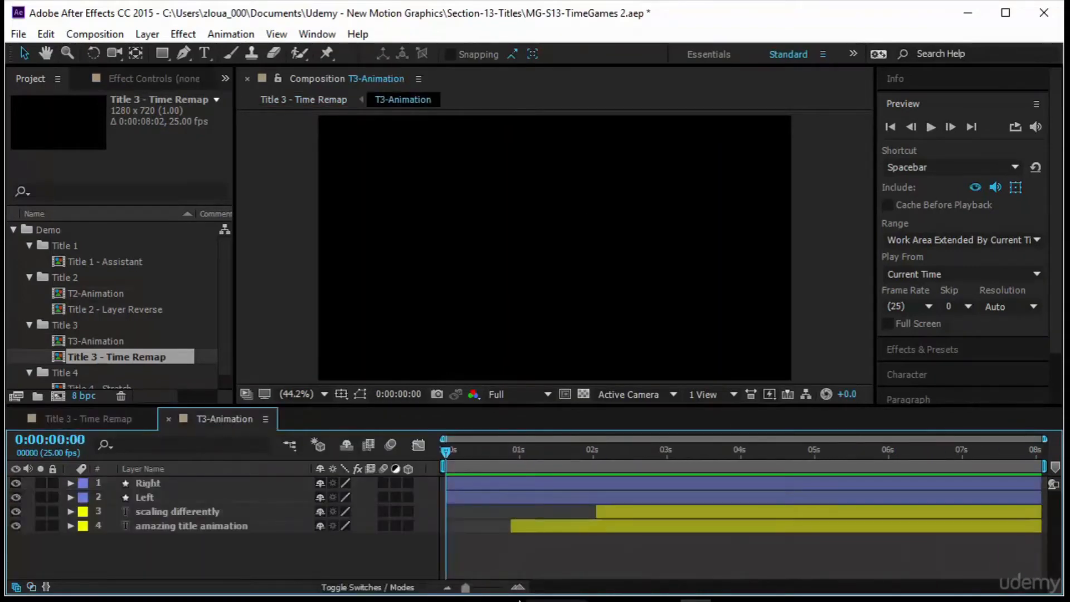
{"action": "left_click_drag", "start_coordinate": [456, 448], "coordinate": [666, 468]}
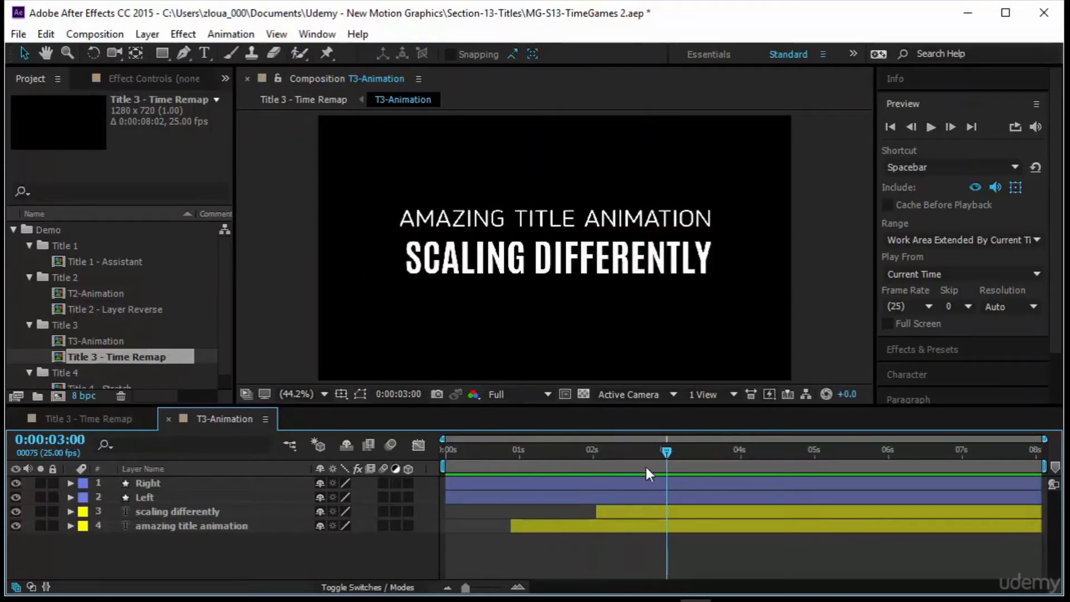
{"action": "key", "text": "n"}
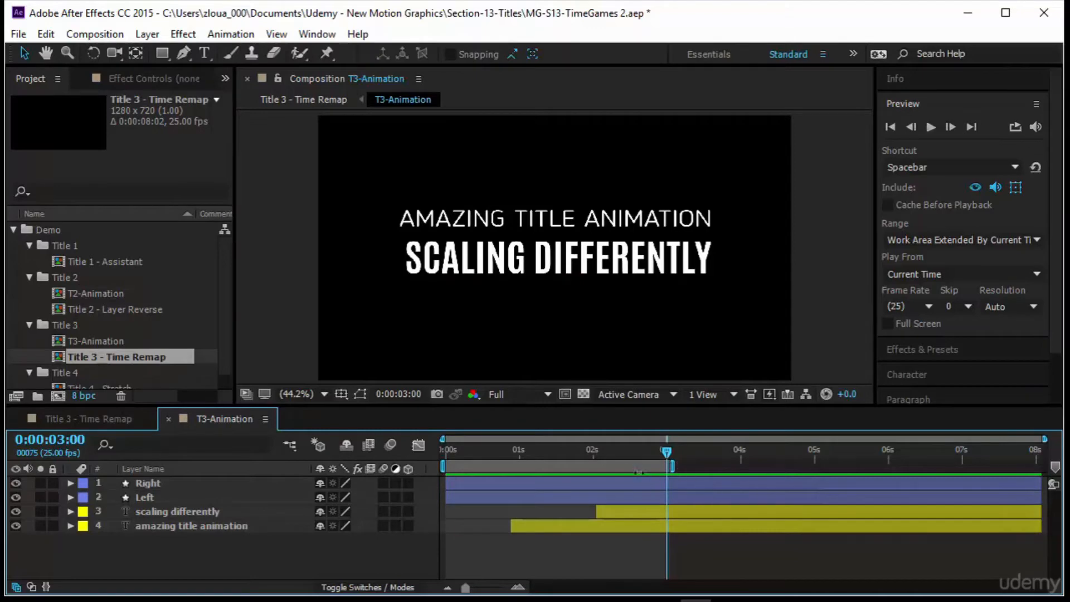
{"action": "right_click", "coordinate": [639, 471]}
{"action": "left_click", "coordinate": [670, 512]}
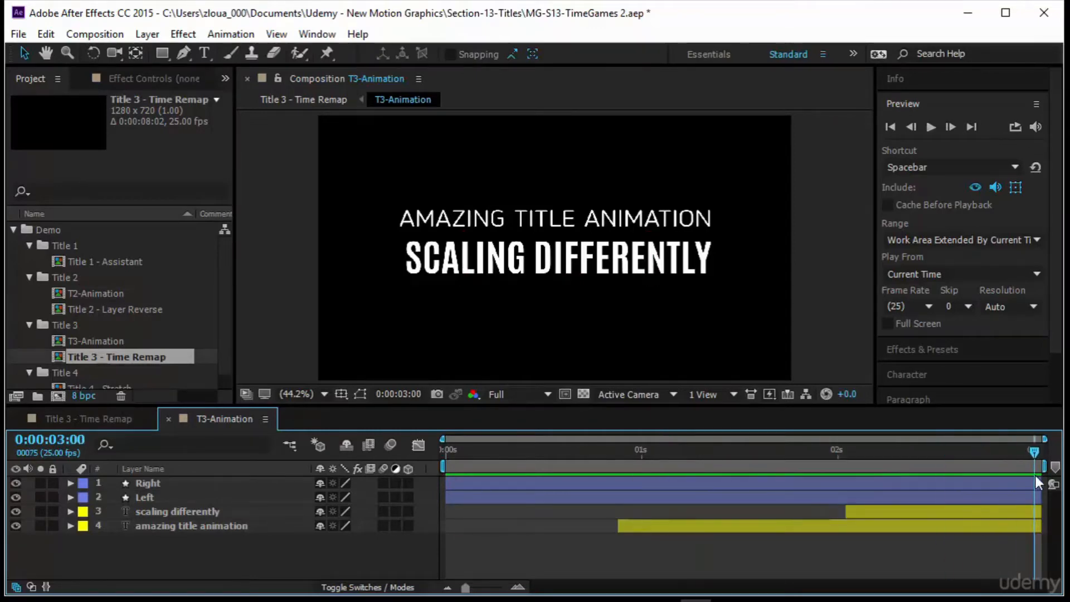
Switch back to the Title 3 - Time Remap composition and return the playhead to the start.
{"action": "left_click", "coordinate": [96, 419]}
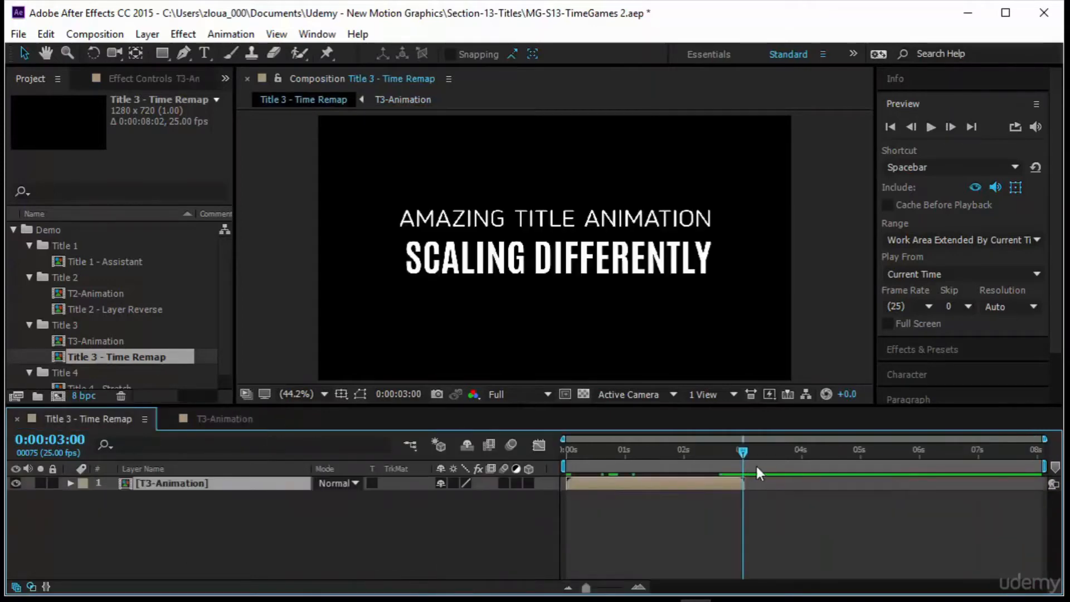
{"action": "left_click_drag", "start_coordinate": [742, 450], "coordinate": [936, 494]}
{"action": "left_click_drag", "start_coordinate": [1035, 498], "coordinate": [490, 522]}
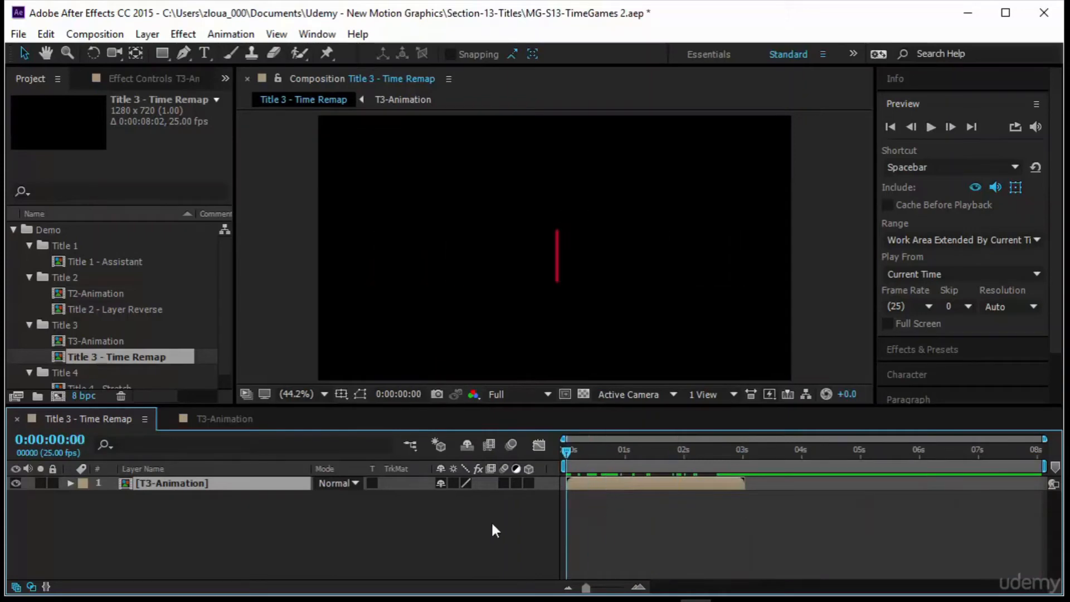
Enable time remapping on the T3-Animation layer.
{"action": "left_click", "coordinate": [201, 539]}
{"action": "right_click", "coordinate": [160, 480]}
{"action": "mouse_move", "coordinate": [262, 154]}
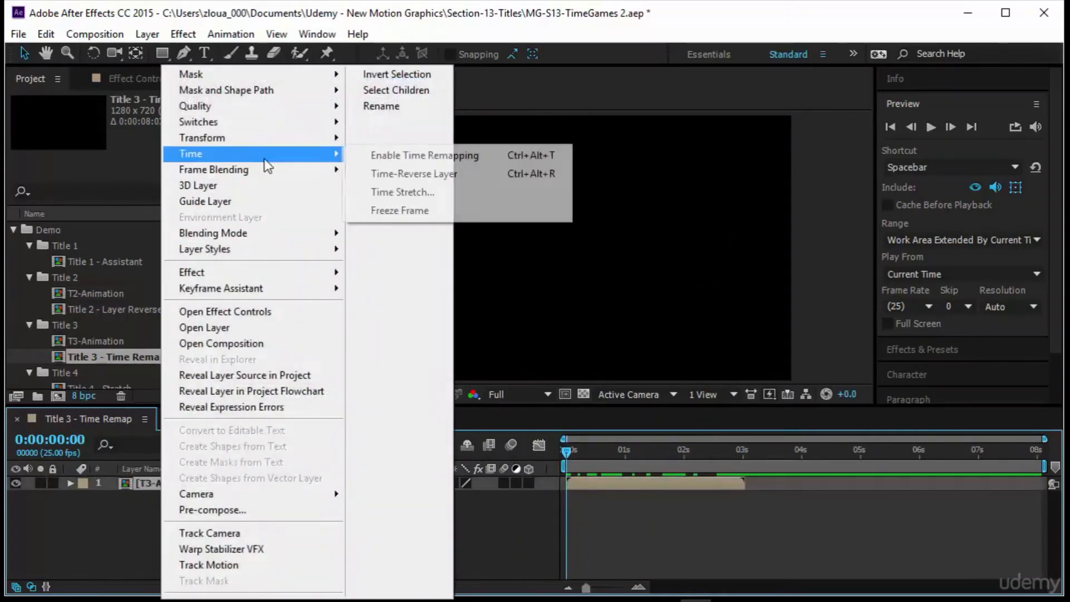
{"action": "left_click", "coordinate": [389, 156]}
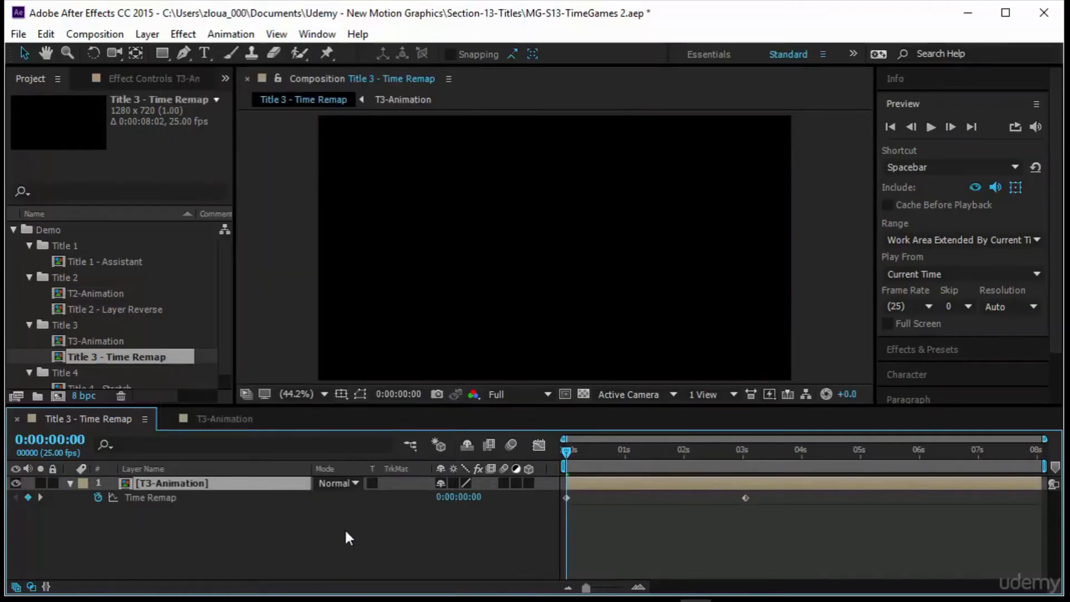
Inspect the layer's Time Remap keyframes, scrubbing through them and comparing with the end of the T3-Animation composition.
{"action": "left_click", "coordinate": [163, 497]}
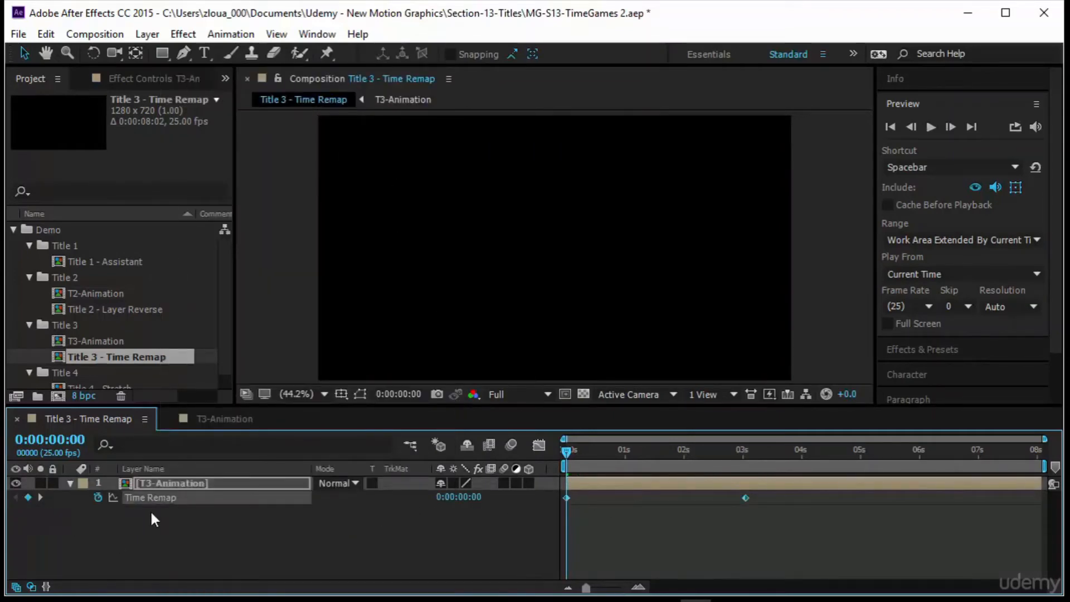
{"action": "left_click", "coordinate": [69, 484]}
{"action": "left_click", "coordinate": [69, 484]}
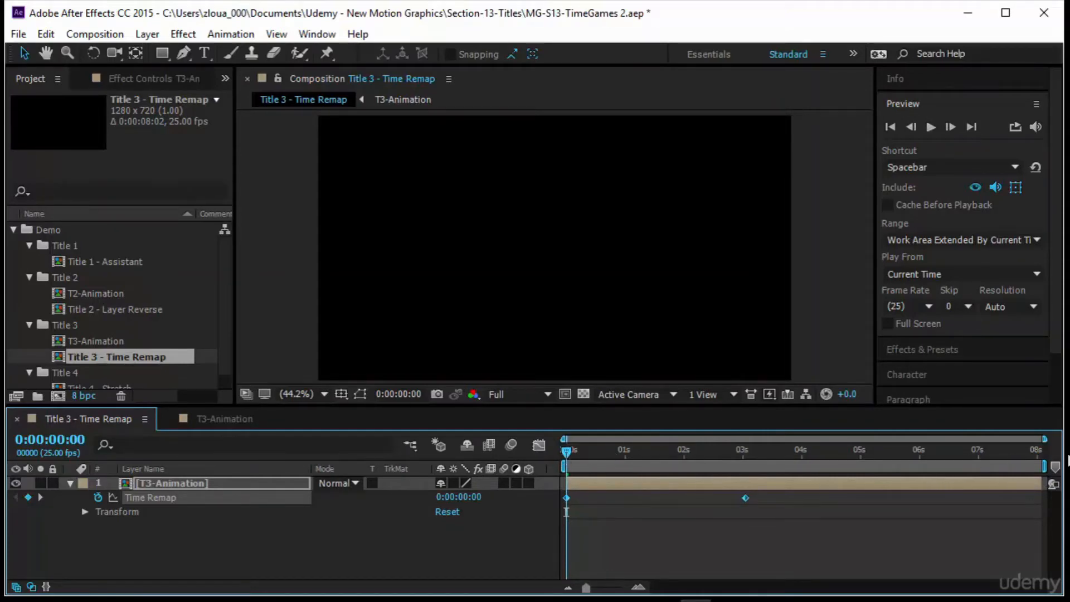
{"action": "left_click", "coordinate": [219, 418]}
{"action": "left_click", "coordinate": [96, 422]}
{"action": "left_click_drag", "start_coordinate": [570, 450], "coordinate": [749, 518]}
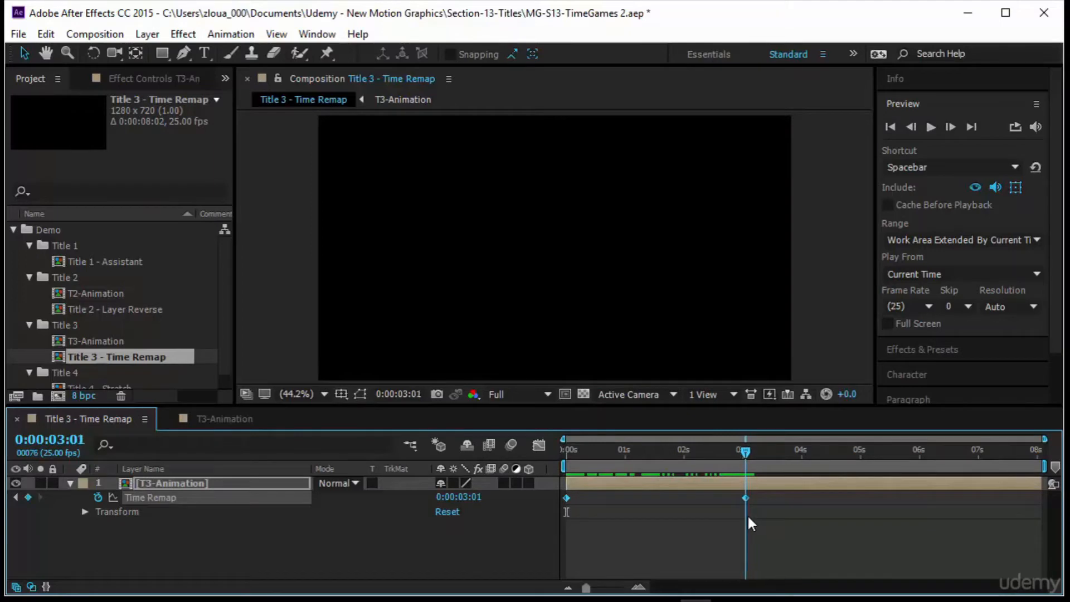
{"action": "key", "text": "Home"}
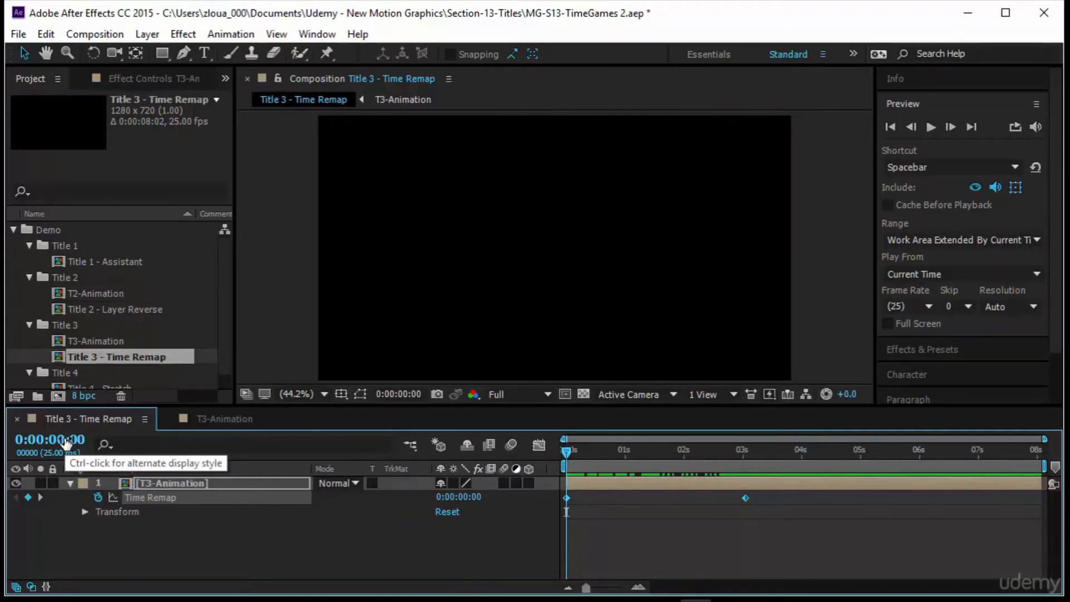
{"action": "left_click_drag", "start_coordinate": [564, 456], "coordinate": [670, 476]}
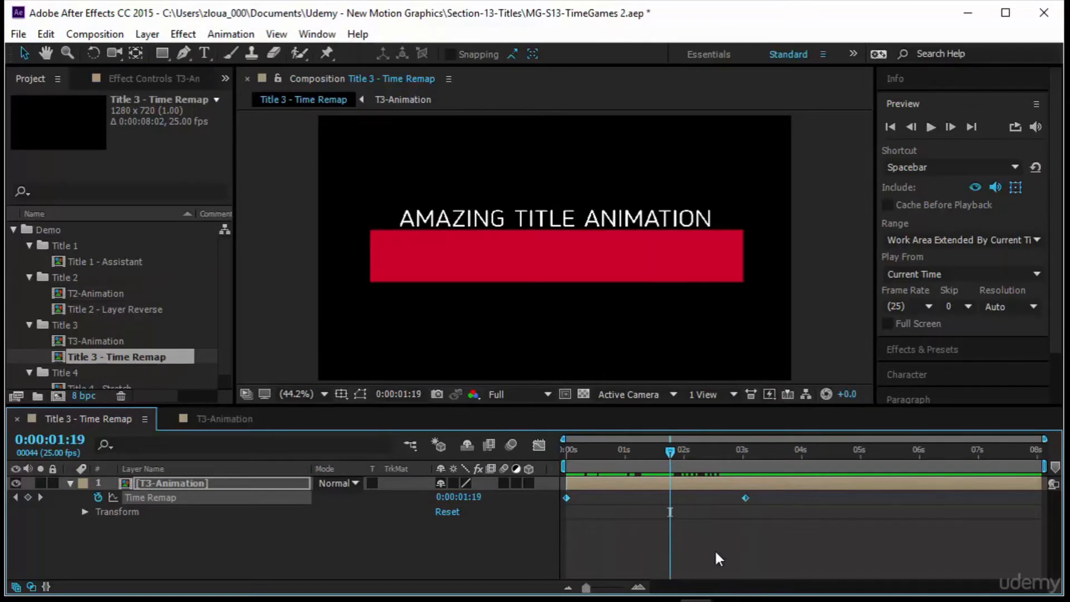
{"action": "key", "text": "k"}
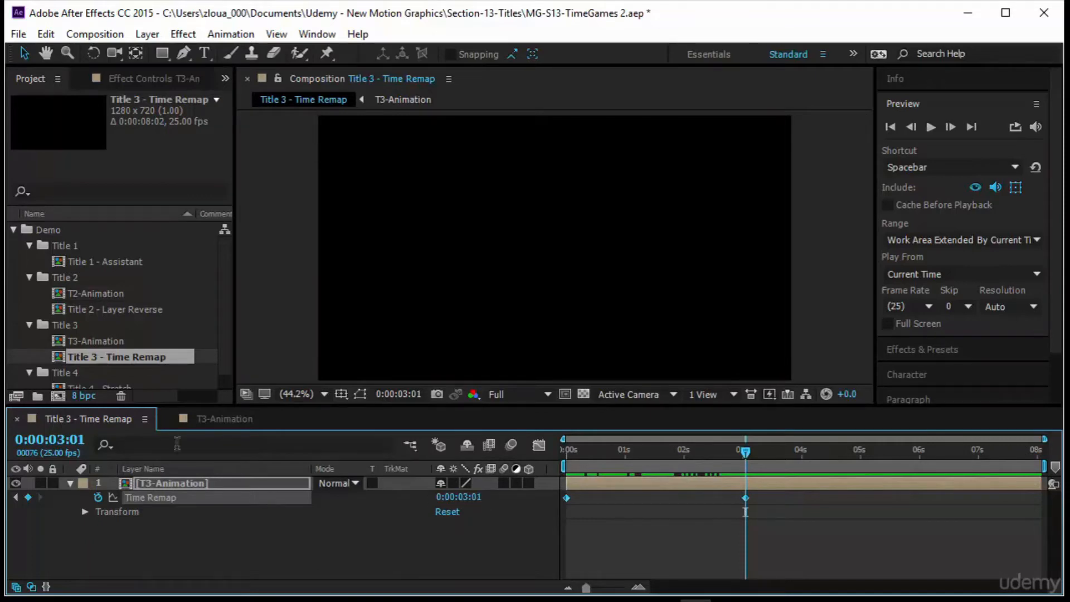
{"action": "left_click", "coordinate": [223, 419]}
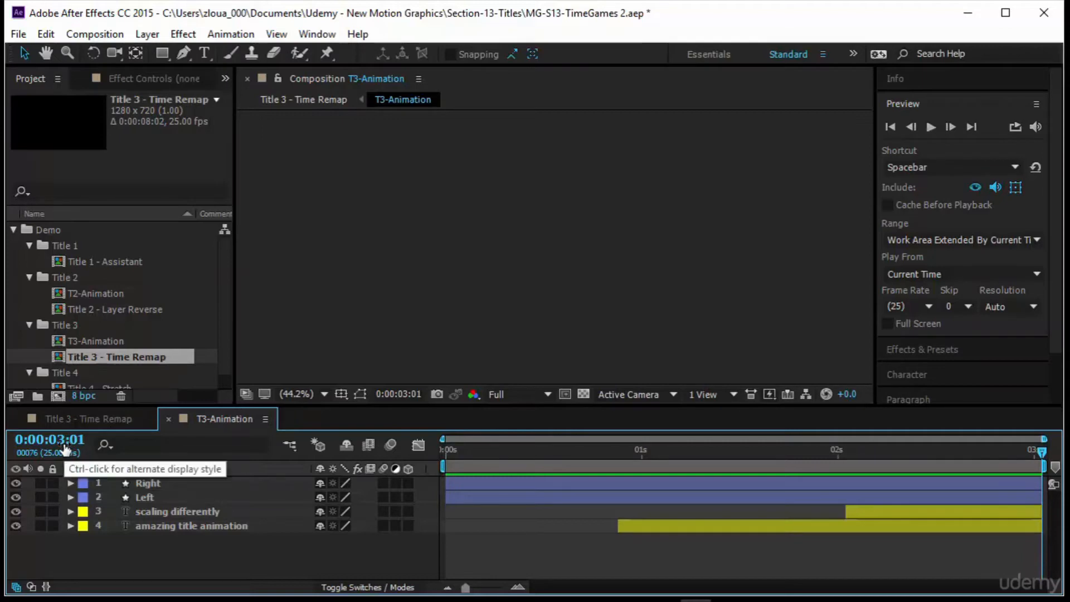
{"action": "key", "text": "Home"}
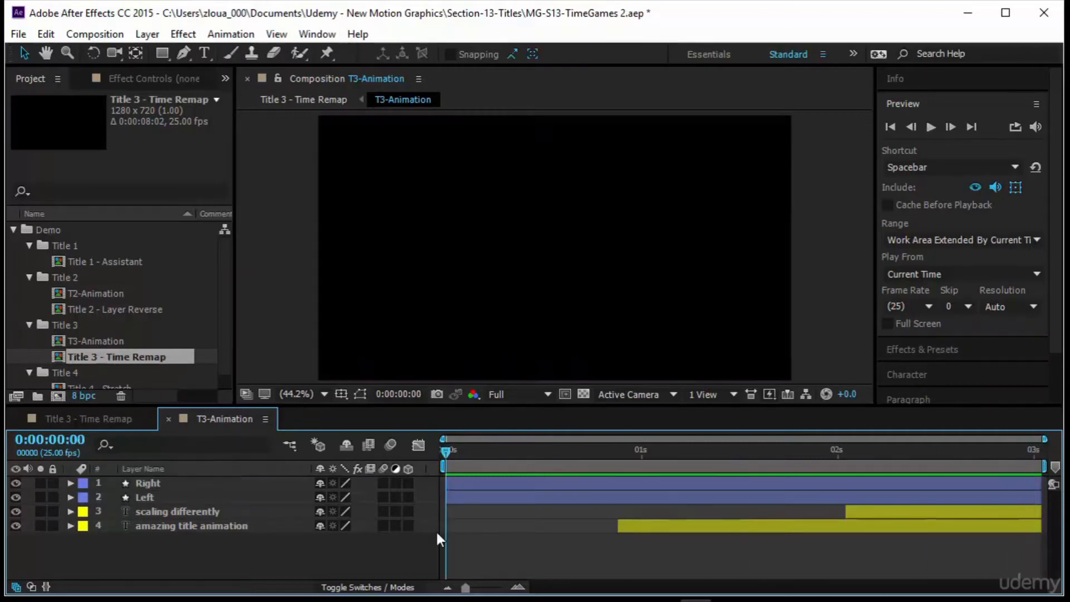
{"action": "key", "text": "End"}
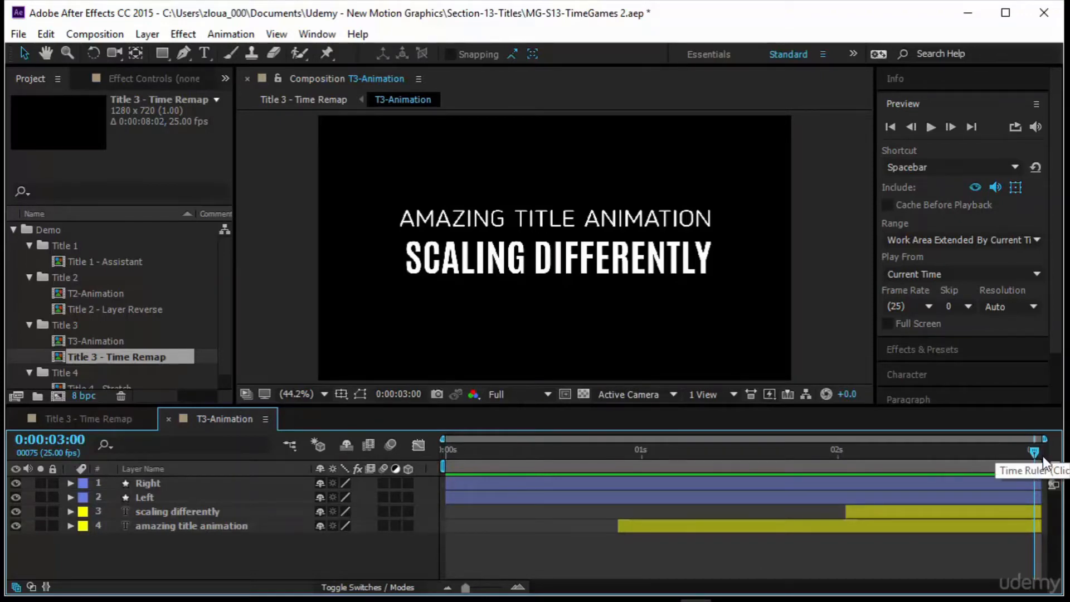
{"action": "left_click", "coordinate": [72, 418]}
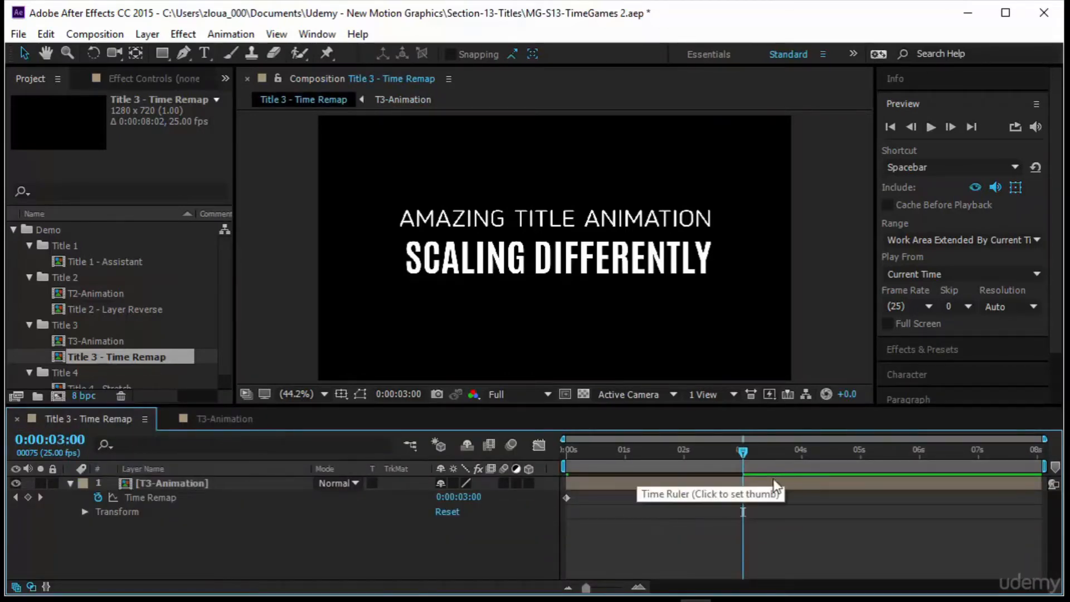
Add a Time Remap keyframe at 0:00:03:00 on the T3-Animation layer.
{"action": "left_click", "coordinate": [747, 497]}
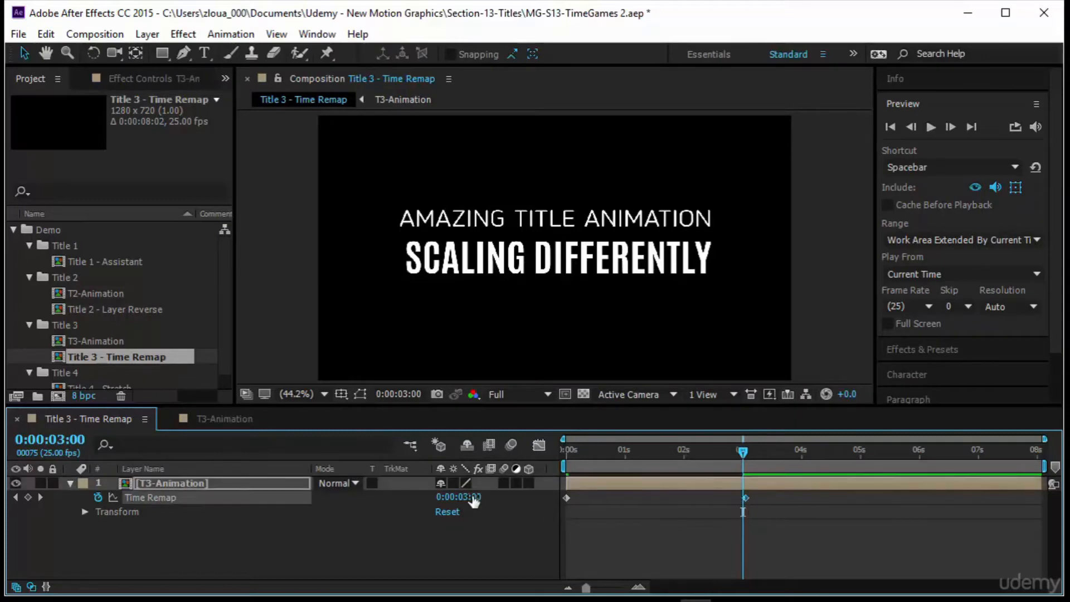
{"action": "left_click", "coordinate": [28, 497]}
{"action": "left_click", "coordinate": [761, 536]}
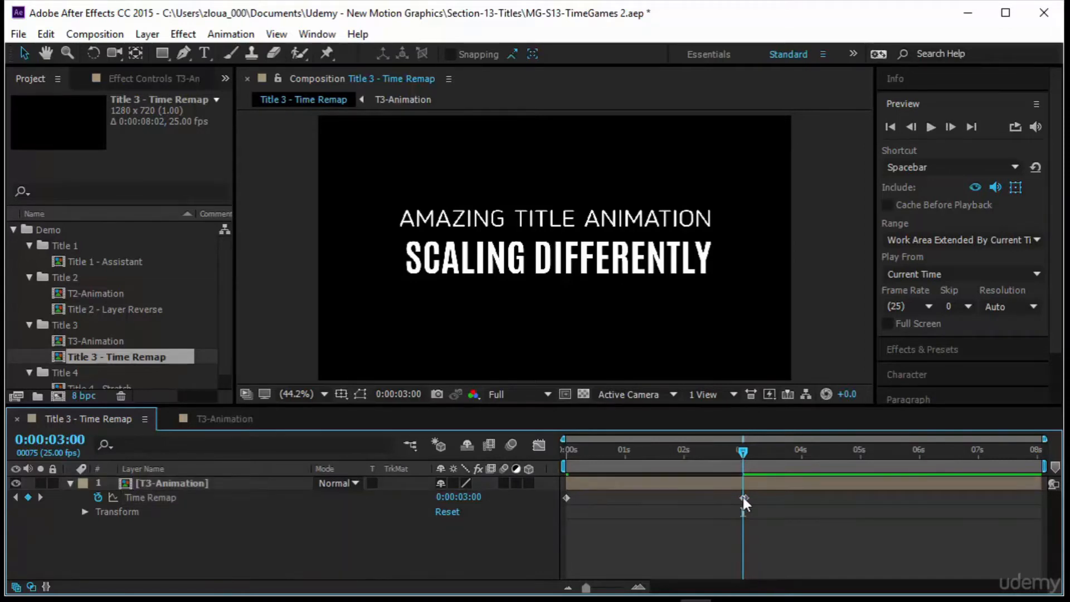
{"action": "left_click", "coordinate": [745, 497]}
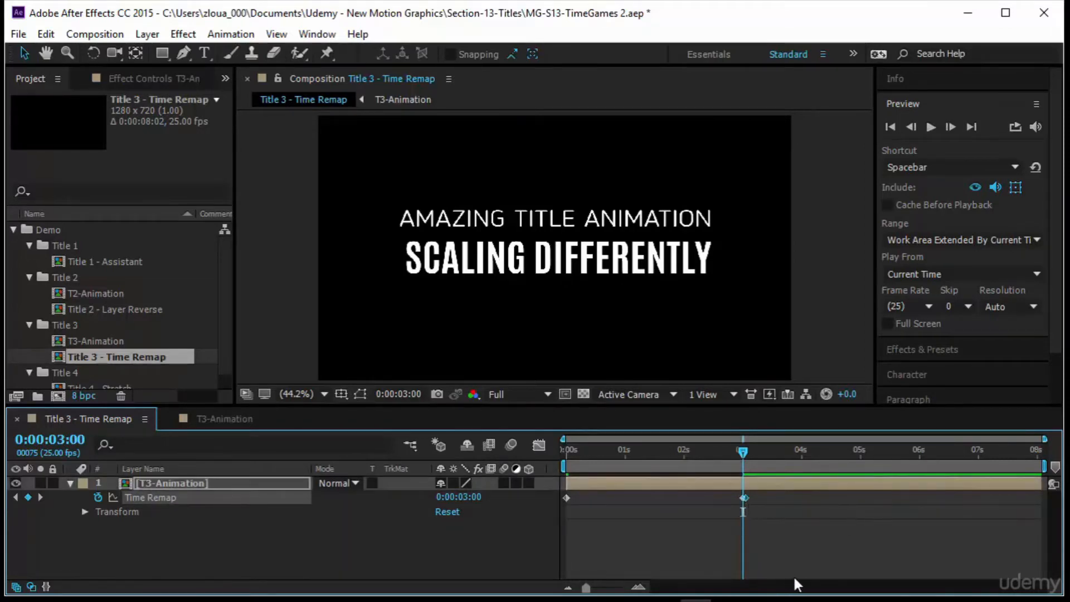
{"action": "left_click", "coordinate": [794, 574]}
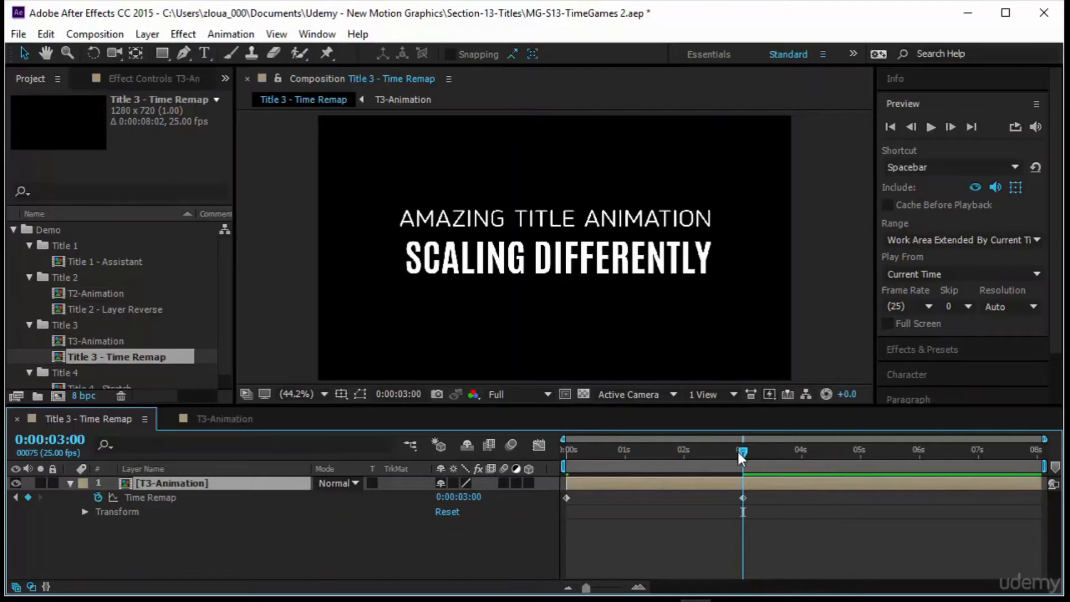
Move the 3-second Time Remap keyframe to 0:00:02:00.
{"action": "left_click_drag", "start_coordinate": [738, 453], "coordinate": [866, 474]}
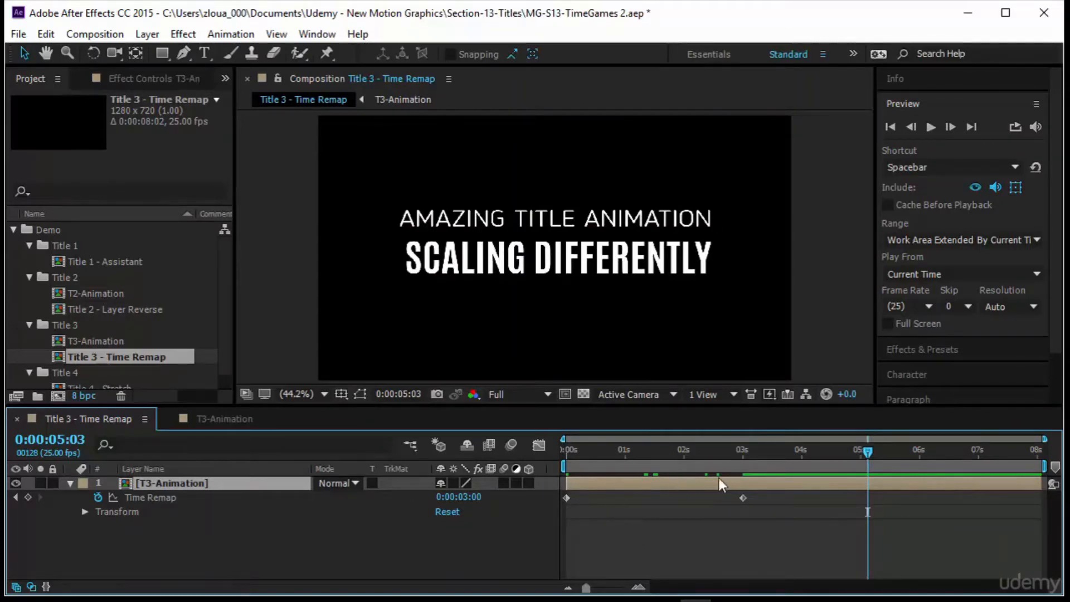
{"action": "left_click_drag", "start_coordinate": [866, 449], "coordinate": [406, 491]}
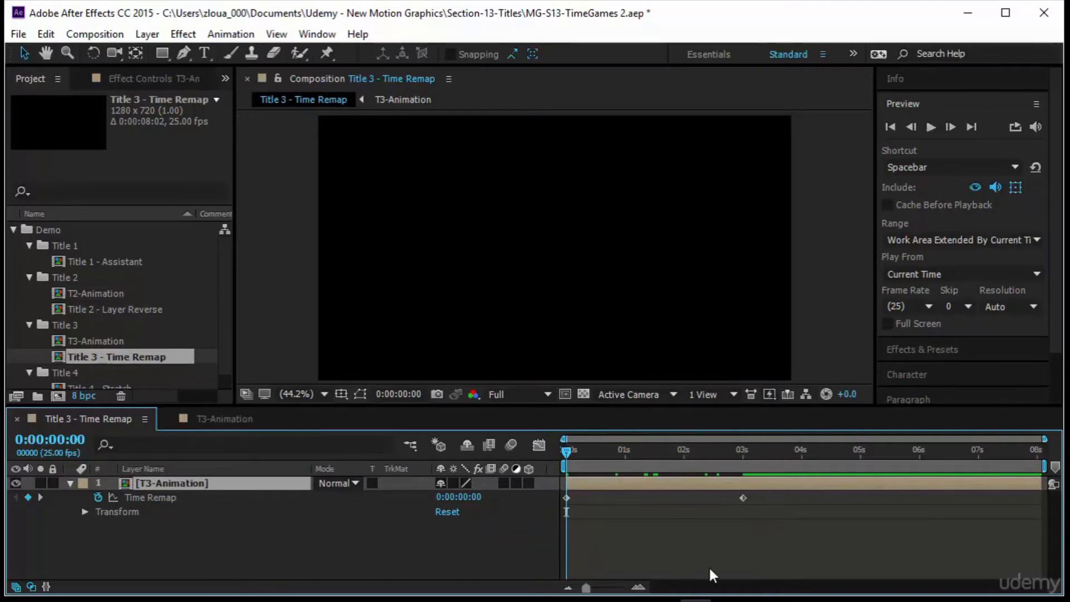
{"action": "key", "text": "k"}
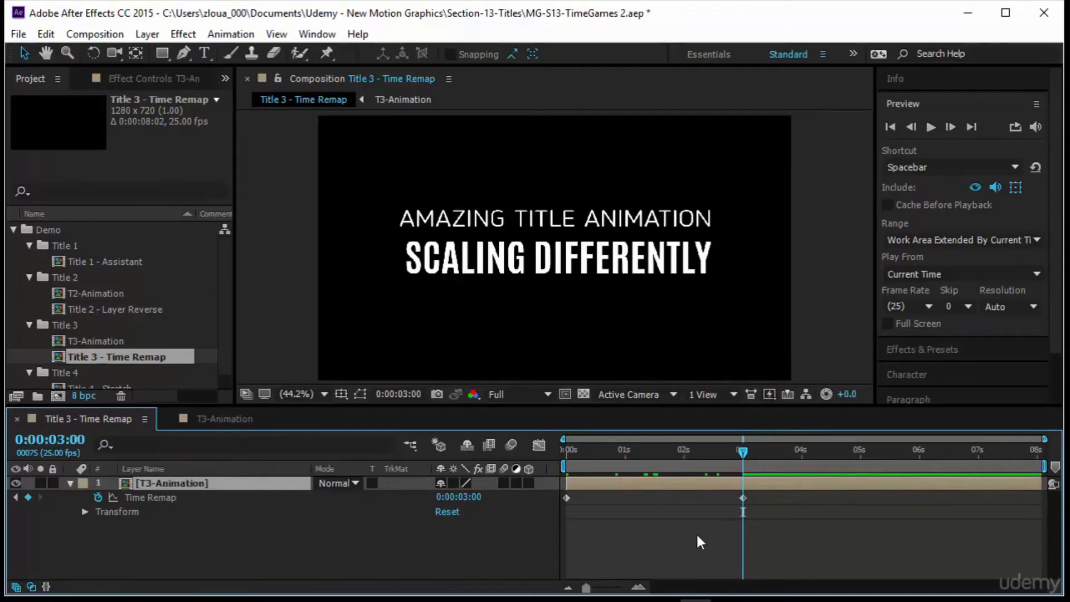
{"action": "left_click_drag", "start_coordinate": [742, 498], "coordinate": [686, 500]}
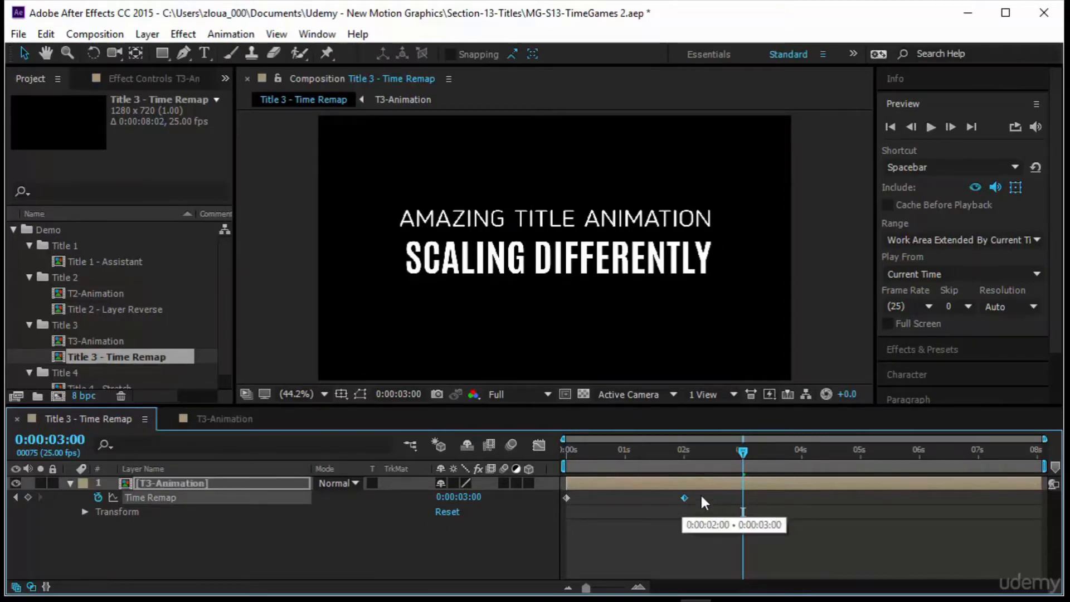
Scrub and preview the remapped animation between the start and 0:00:02:00.
{"action": "left_click", "coordinate": [77, 450]}
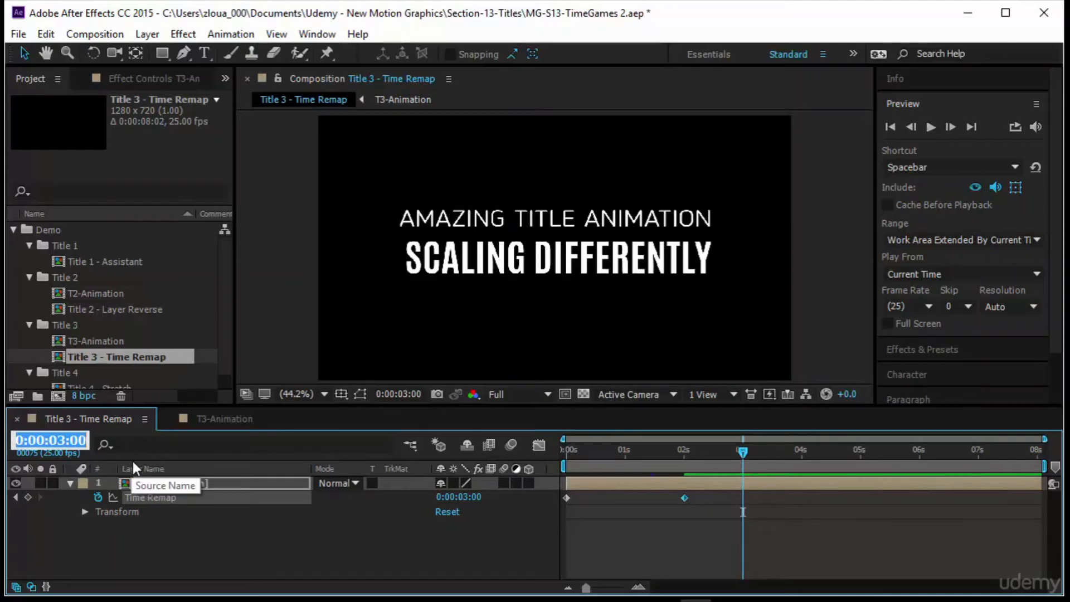
{"action": "type", "text": "200"}
{"action": "key", "text": "Return"}
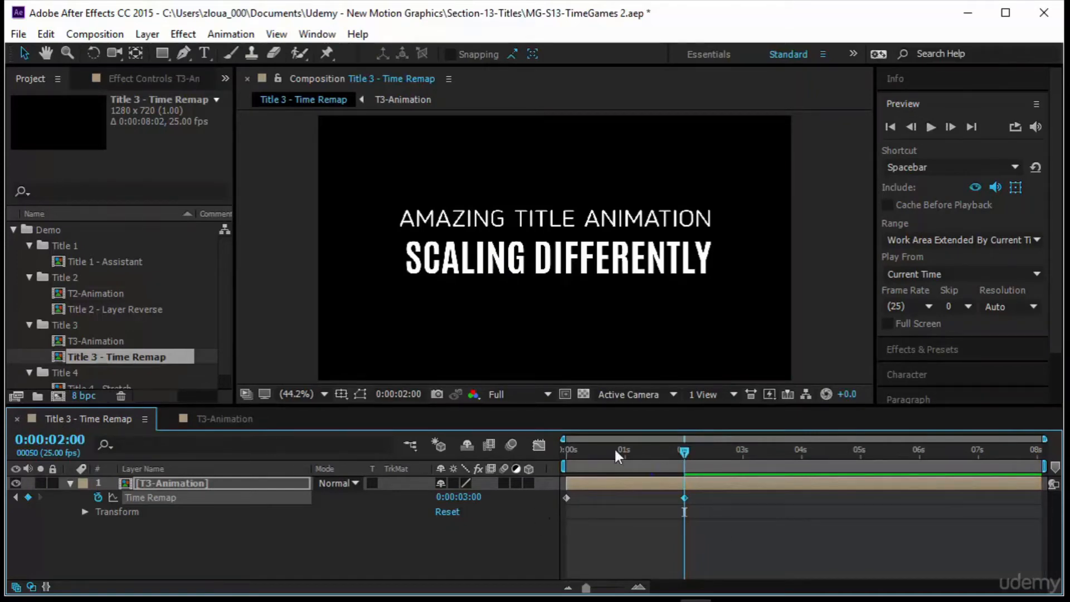
{"action": "left_click_drag", "start_coordinate": [684, 453], "coordinate": [567, 451]}
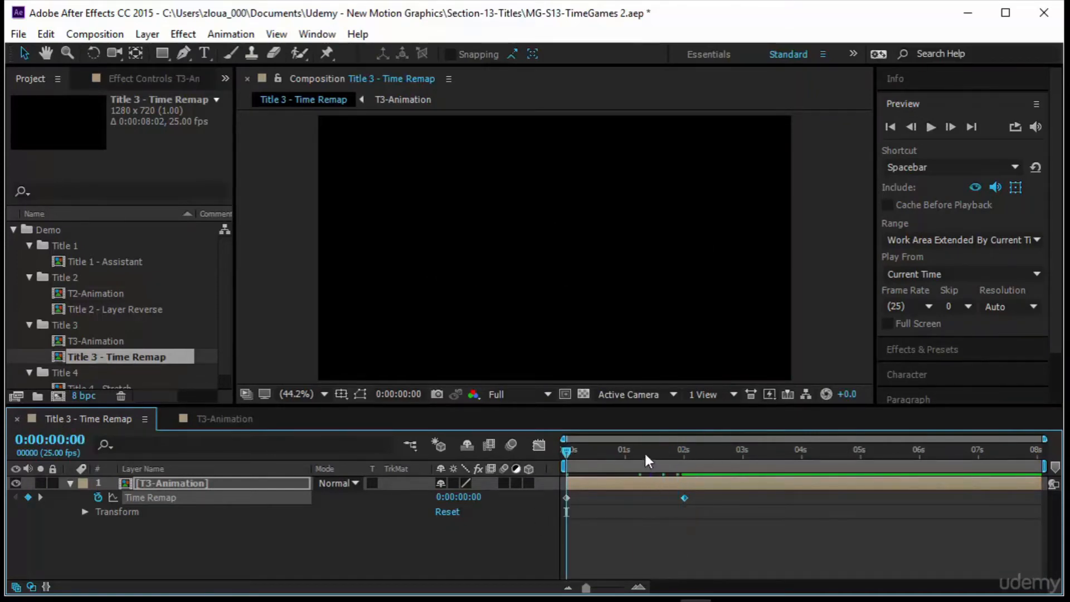
{"action": "key", "text": "k"}
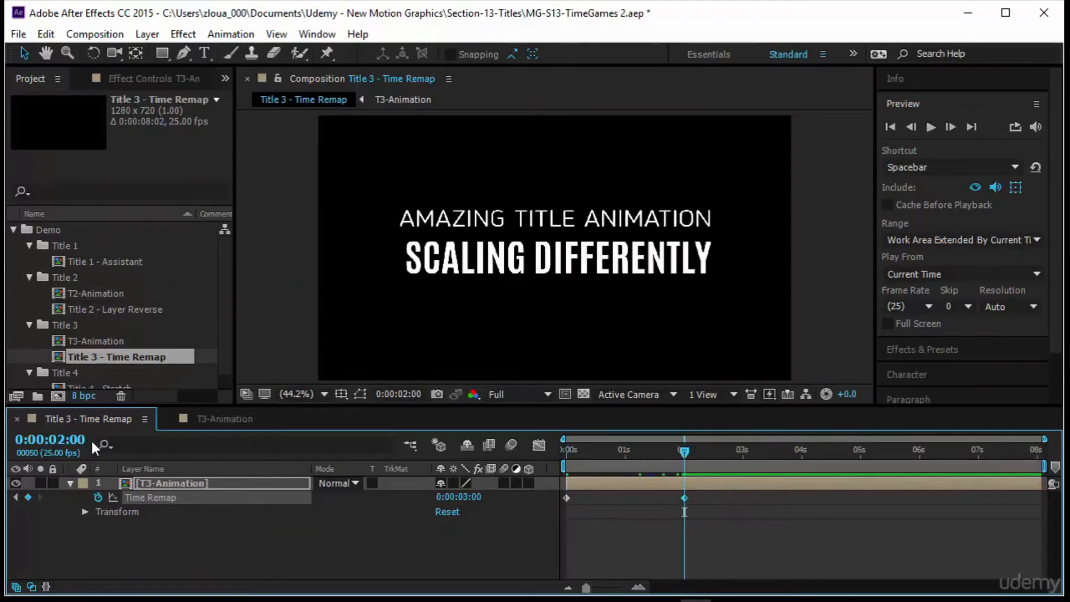
{"action": "left_click_drag", "start_coordinate": [680, 445], "coordinate": [527, 457]}
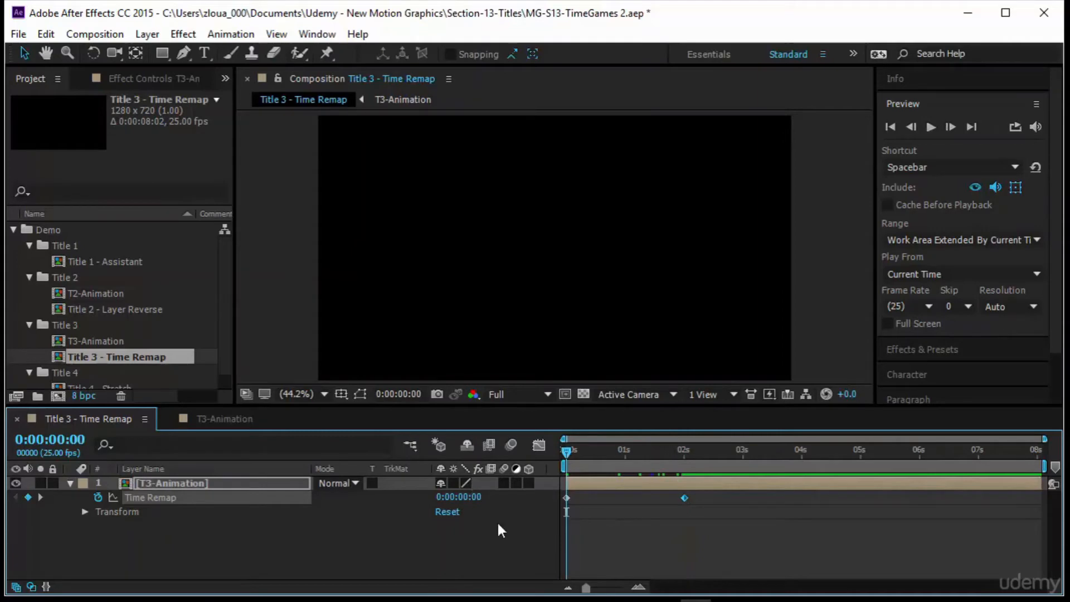
{"action": "key", "text": "k"}
{"action": "left_click_drag", "start_coordinate": [676, 454], "coordinate": [497, 463]}
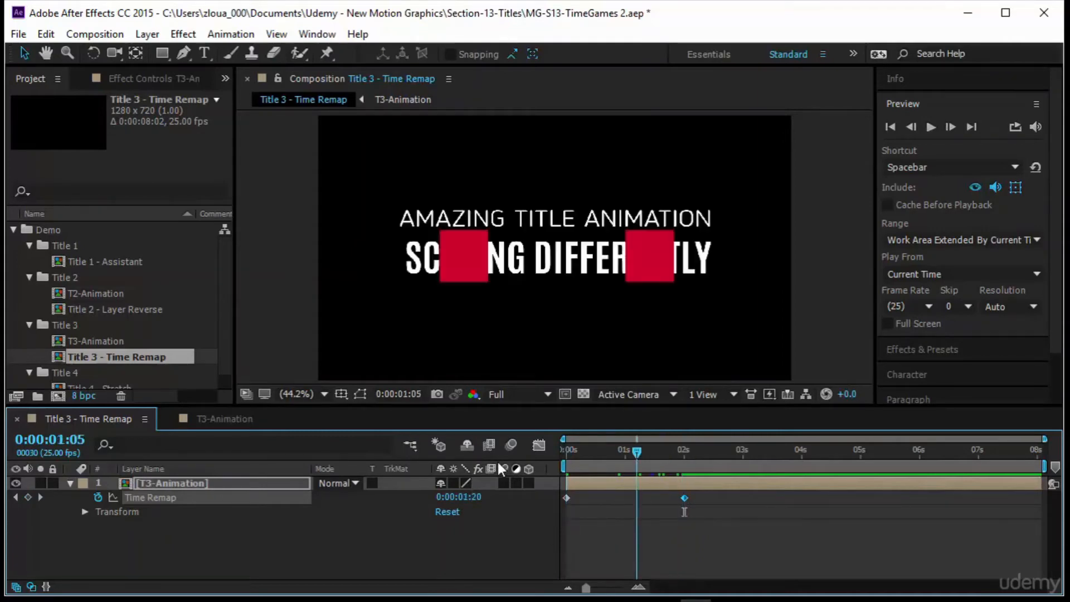
{"action": "left_click", "coordinate": [929, 127]}
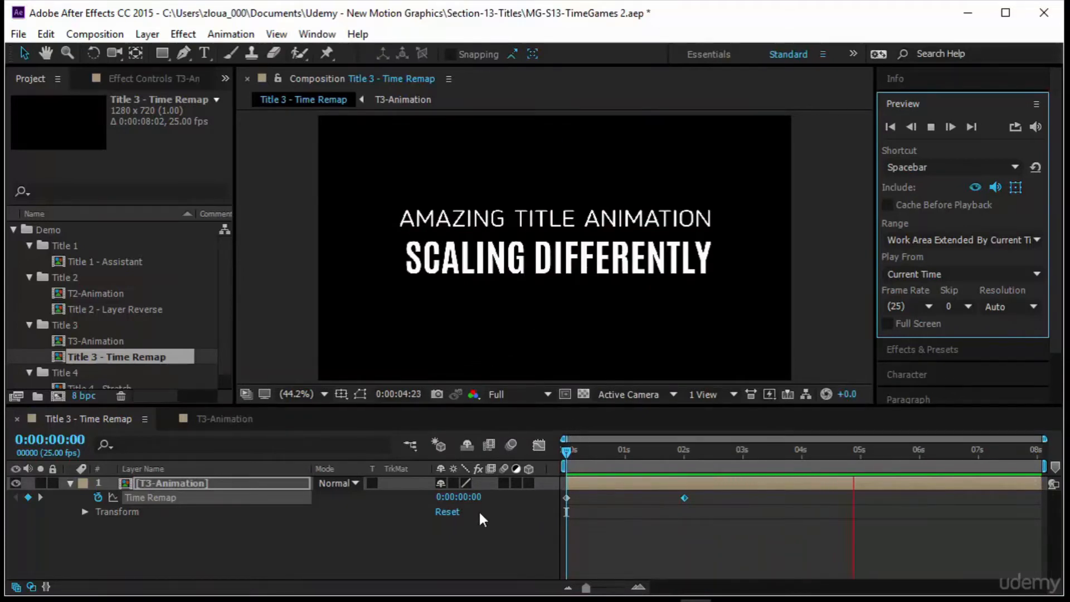
{"action": "left_click", "coordinate": [567, 452]}
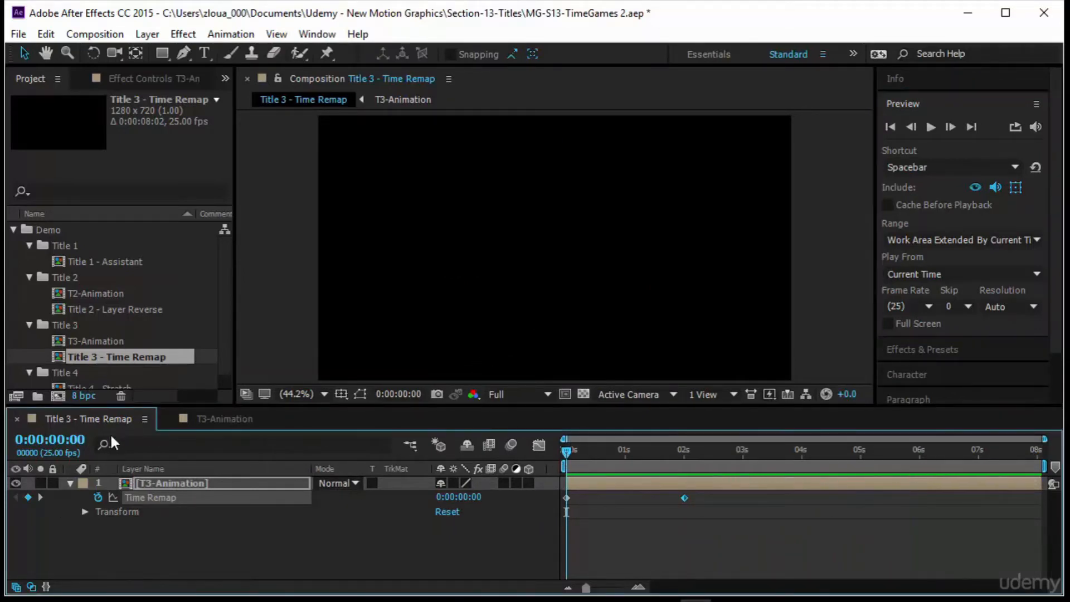
{"action": "left_click", "coordinate": [618, 453]}
{"action": "left_click_drag", "start_coordinate": [624, 472], "coordinate": [663, 473]}
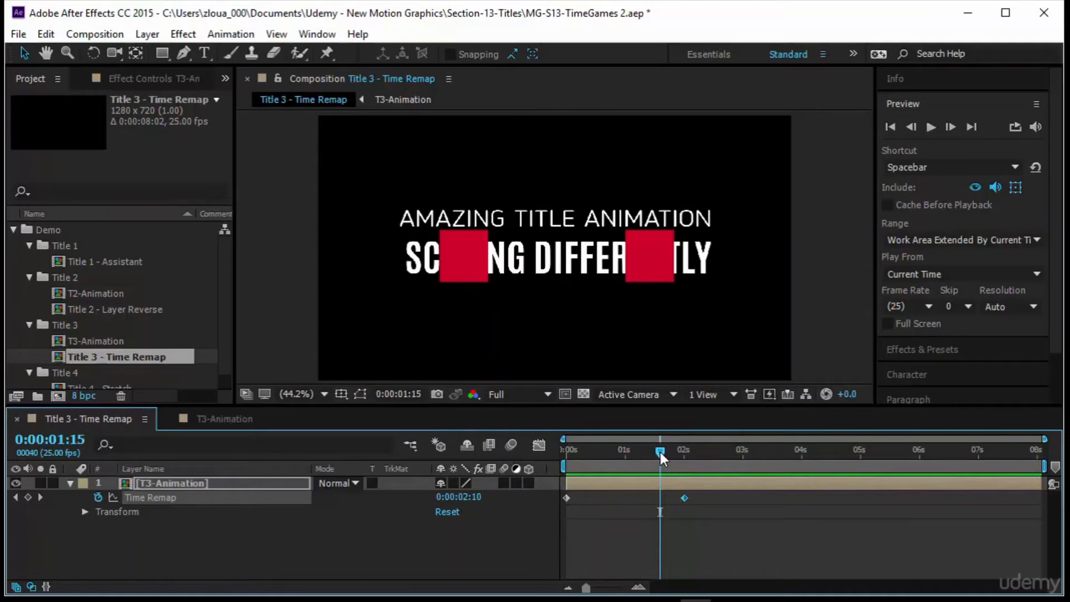
{"action": "left_click_drag", "start_coordinate": [660, 453], "coordinate": [683, 458]}
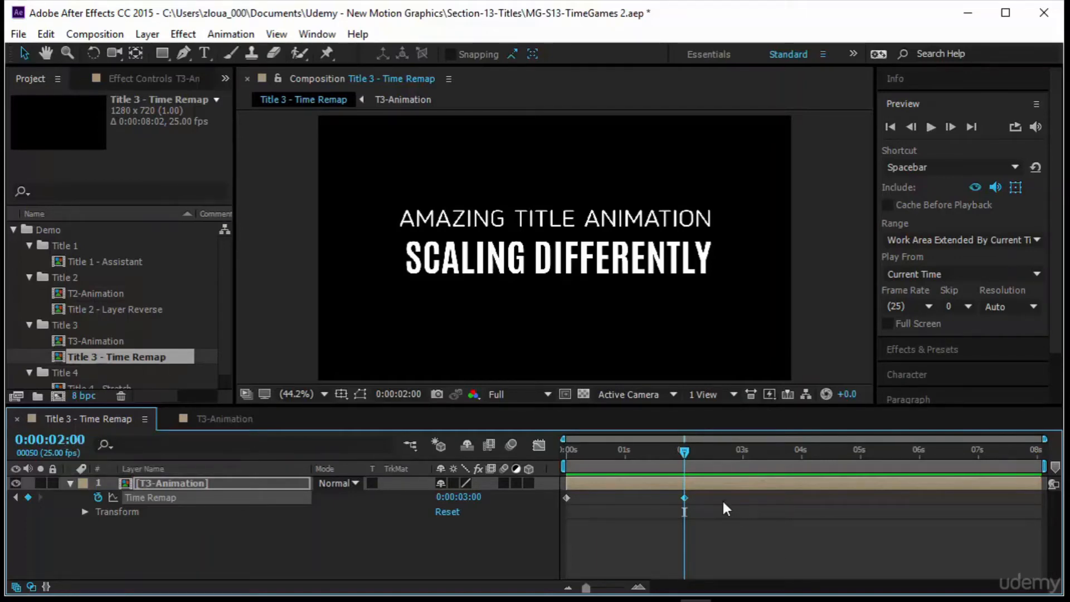
Move the end Time Remap keyframe to 0:00:01:00 and preview the faster animation.
{"action": "left_click_drag", "start_coordinate": [684, 498], "coordinate": [625, 503]}
{"action": "key", "text": "j"}
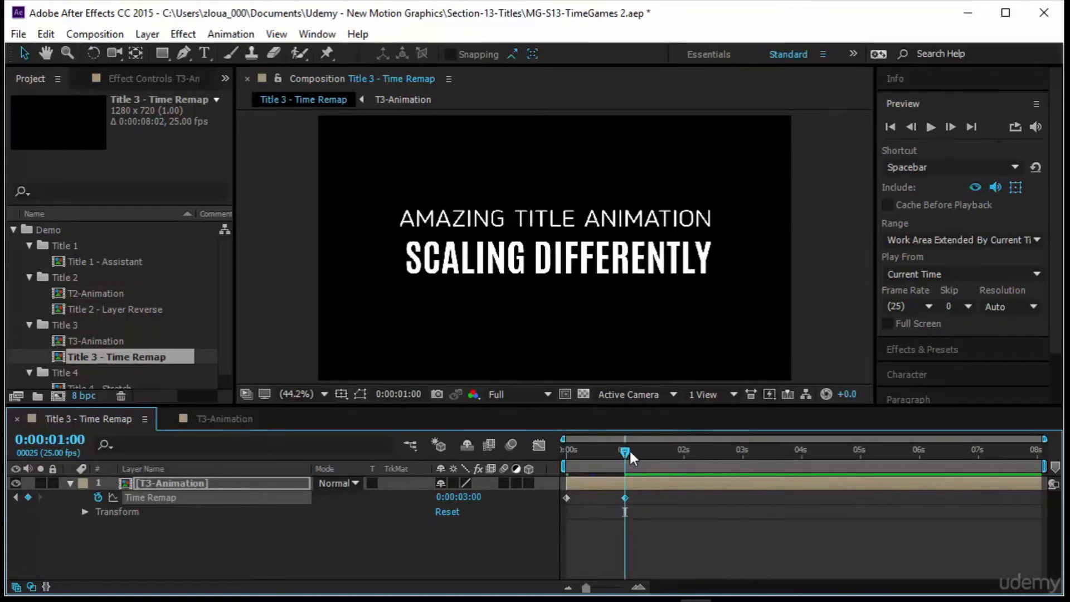
{"action": "key", "text": "Home"}
{"action": "left_click", "coordinate": [931, 126]}
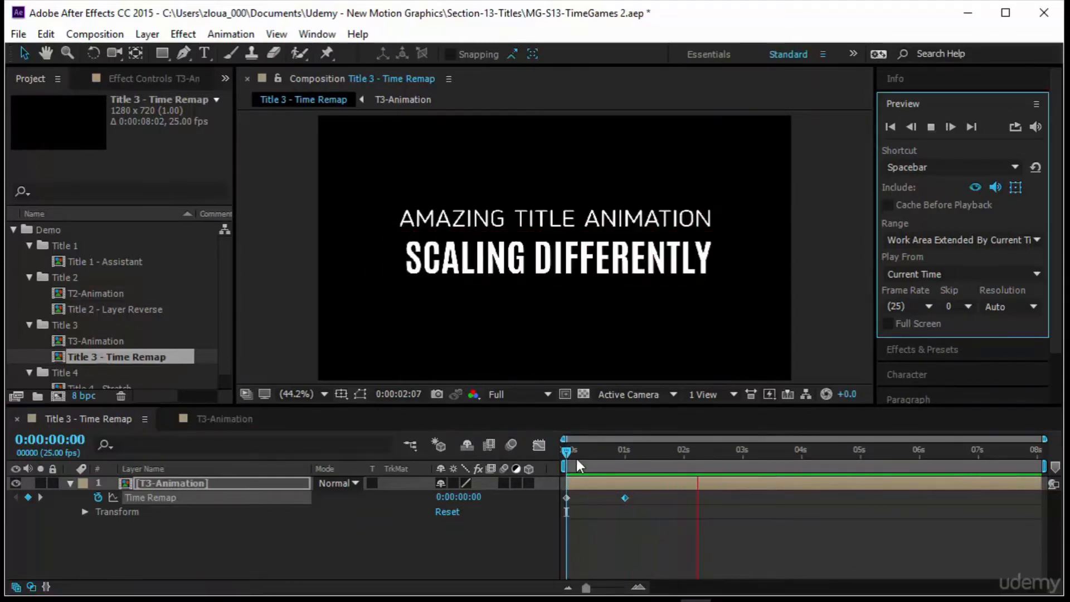
Move the end Time Remap keyframe to about 0:00:06:00 and preview the slowed animation.
{"action": "left_click", "coordinate": [563, 450]}
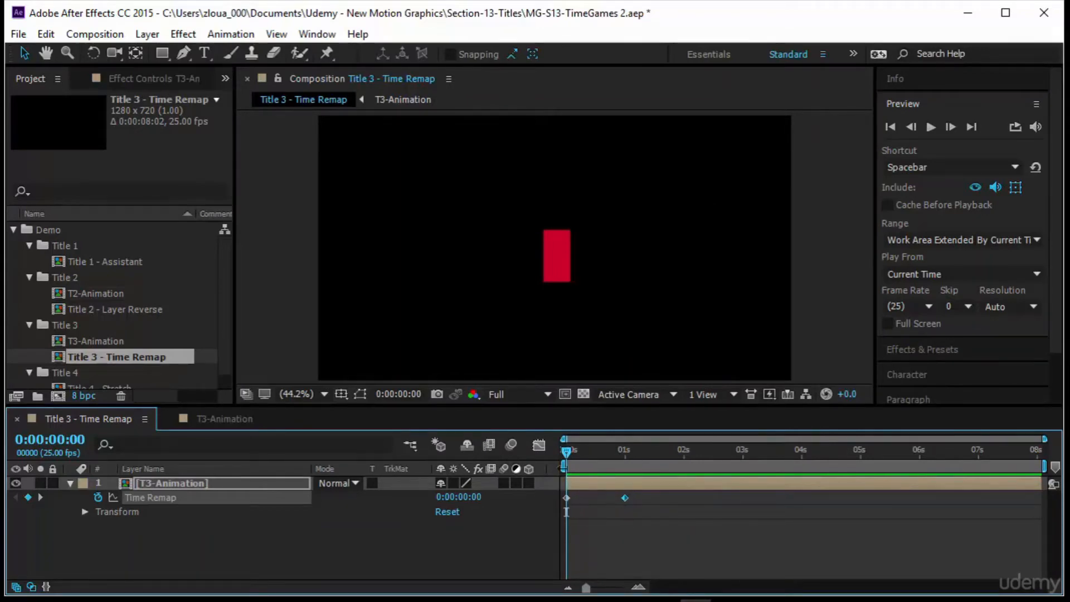
{"action": "left_click_drag", "start_coordinate": [625, 498], "coordinate": [918, 502]}
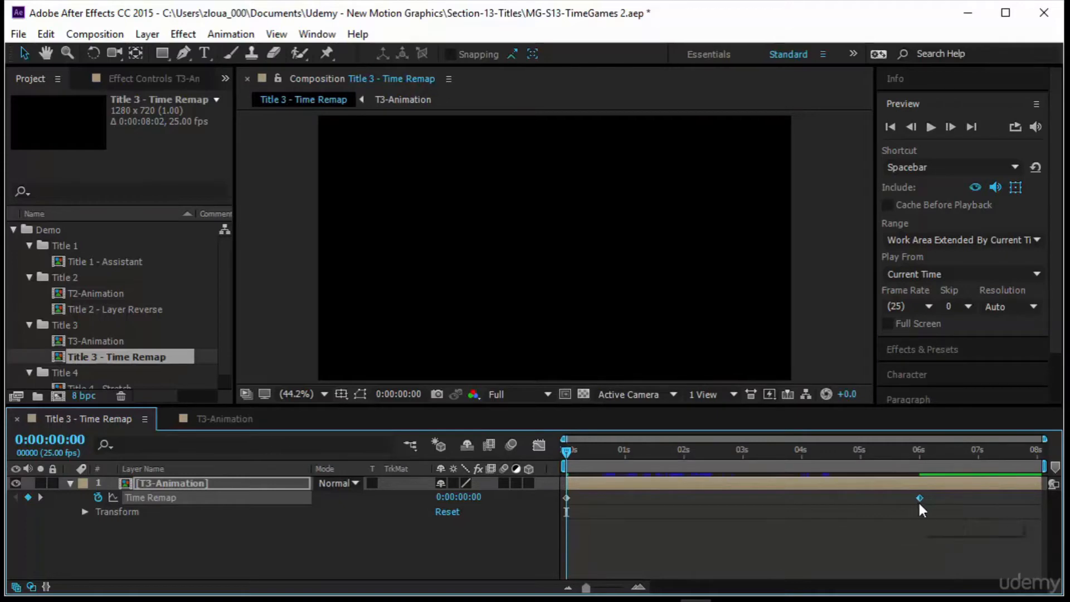
{"action": "left_click", "coordinate": [930, 127]}
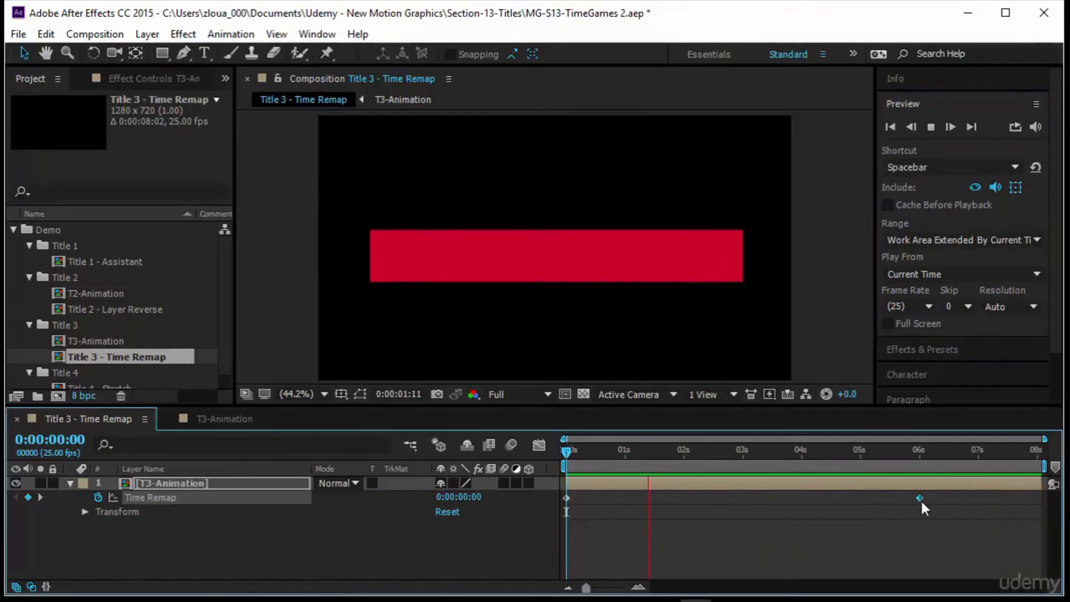
Return the end Time Remap keyframe to about 0:00:01:00 and add a keyframe at 0:00:02:00 with value 0:00:00:00.
{"action": "left_click_drag", "start_coordinate": [920, 498], "coordinate": [622, 499]}
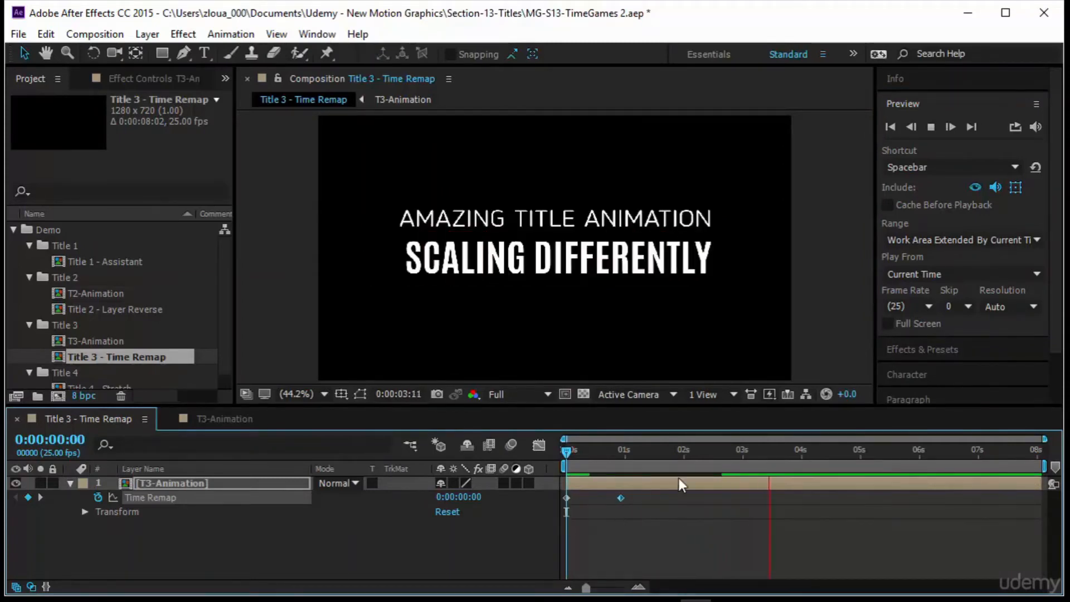
{"action": "key", "text": "space"}
{"action": "left_click", "coordinate": [78, 441]}
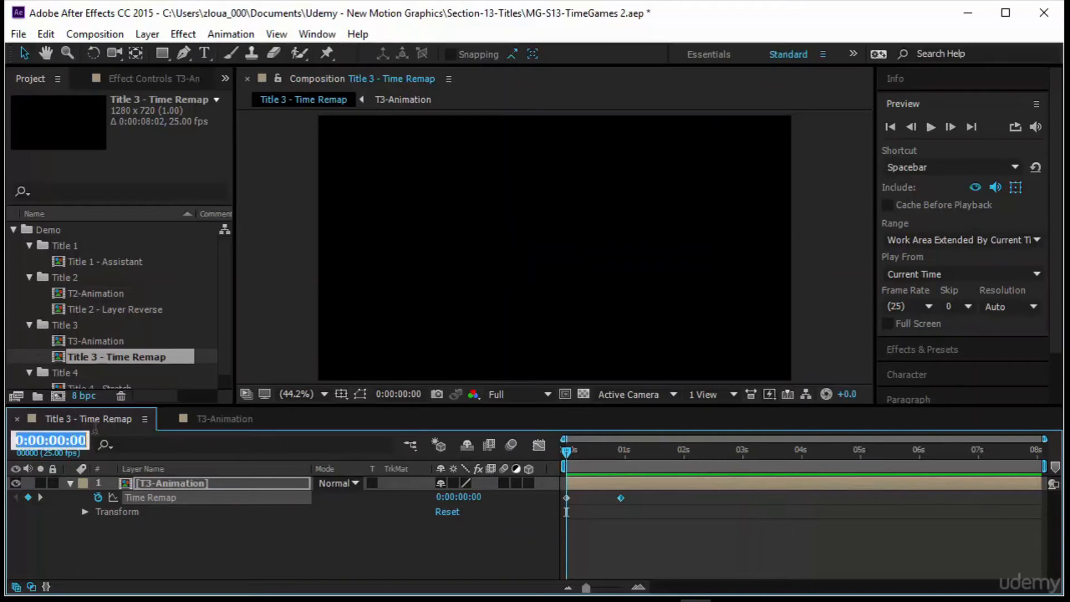
{"action": "type", "text": "200"}
{"action": "key", "text": "Return"}
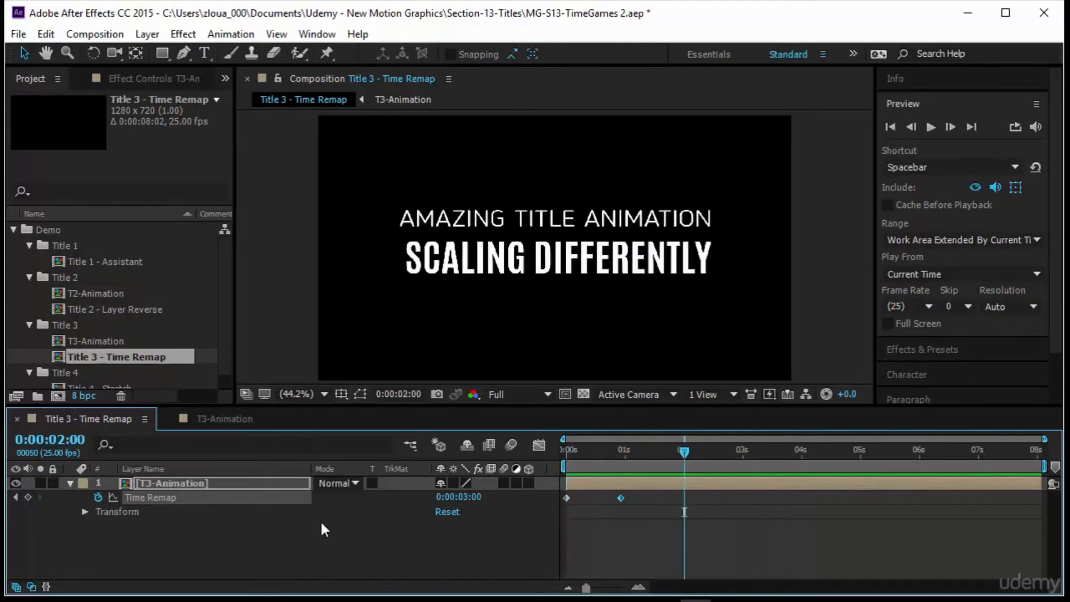
{"action": "left_click", "coordinate": [28, 497]}
{"action": "left_click_drag", "start_coordinate": [683, 447], "coordinate": [620, 463]}
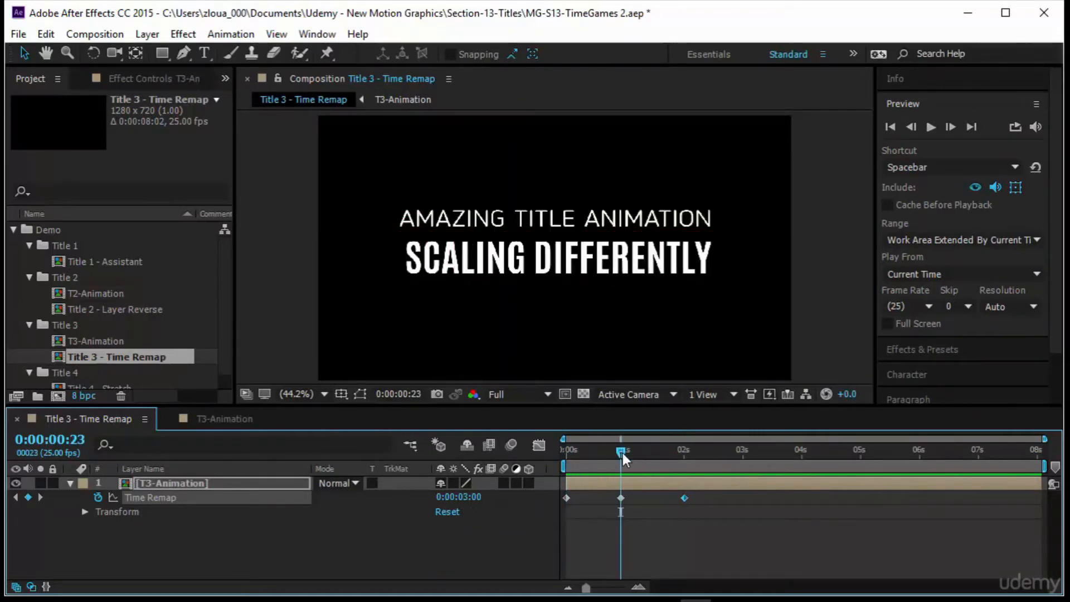
{"action": "left_click_drag", "start_coordinate": [624, 453], "coordinate": [682, 456]}
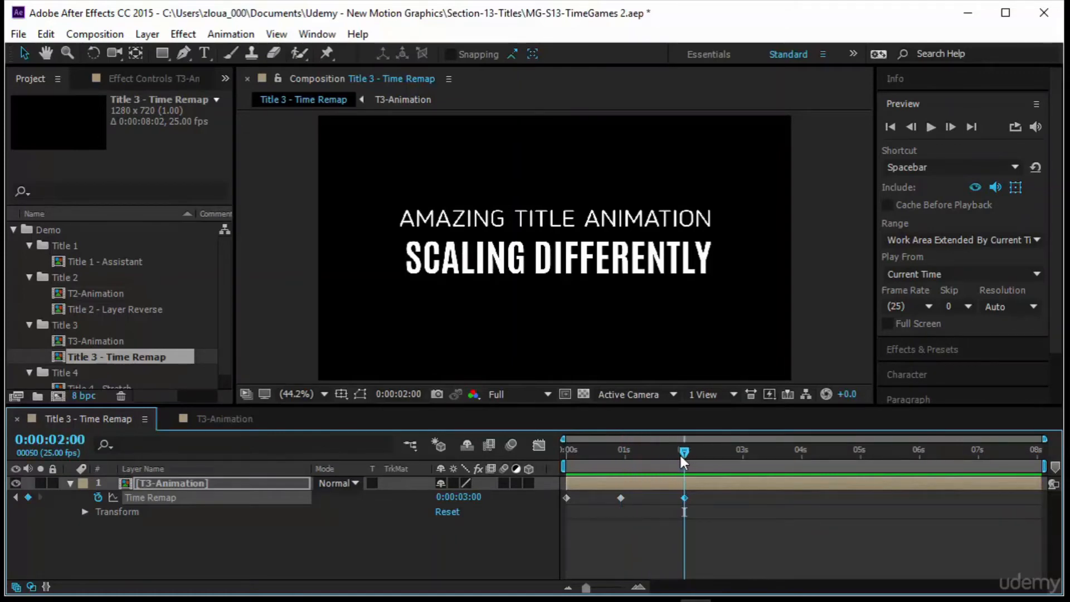
{"action": "left_click", "coordinate": [464, 505]}
{"action": "type", "text": "0"}
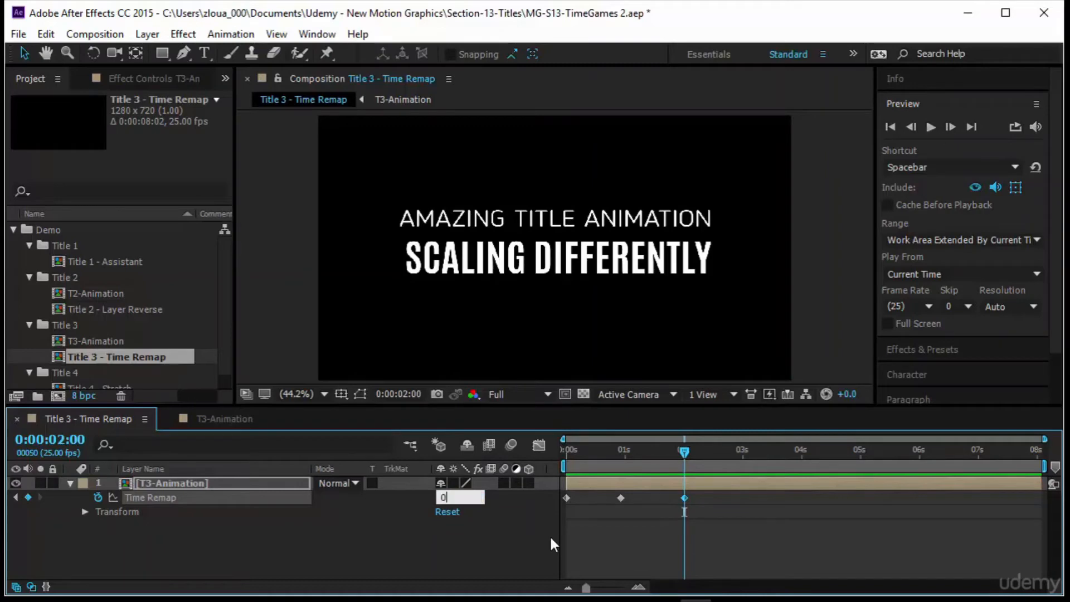
{"action": "key", "text": "Return"}
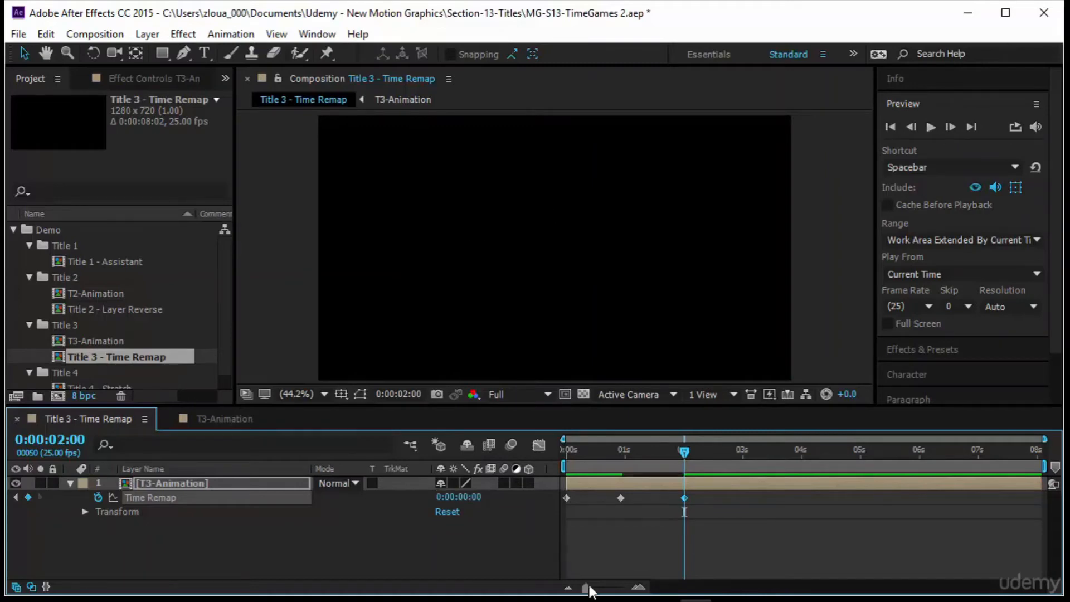
Align the middle Time Remap keyframe to 0:00:01:00, step between keyframes and preview the forward-and-back animation.
{"action": "left_click", "coordinate": [621, 498]}
{"action": "left_click_drag", "start_coordinate": [621, 498], "coordinate": [625, 498]}
{"action": "key", "text": "j"}
{"action": "key", "text": "j"}
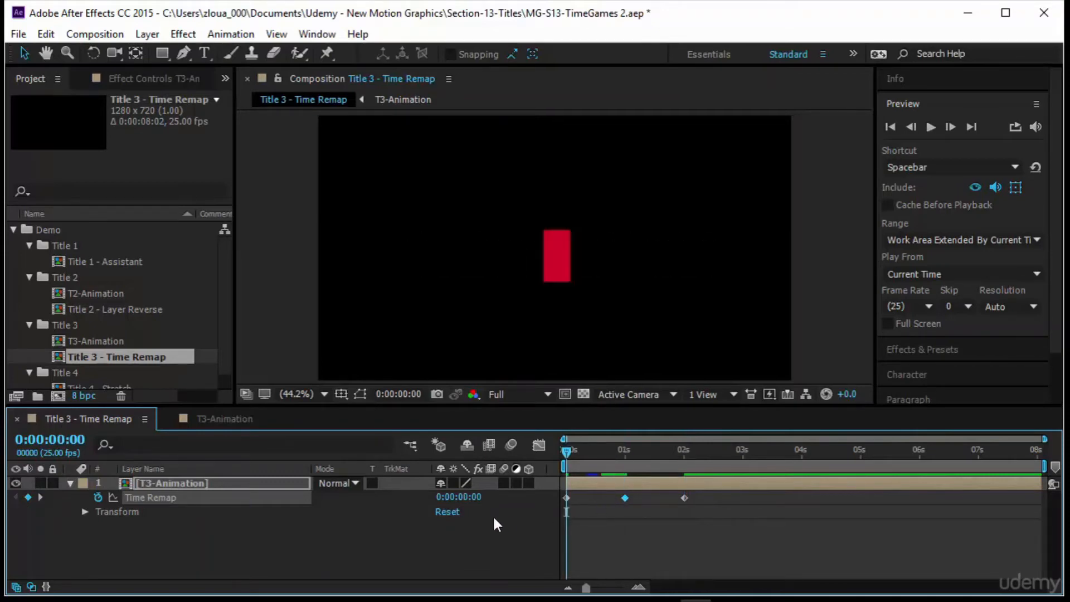
{"action": "key", "text": "k"}
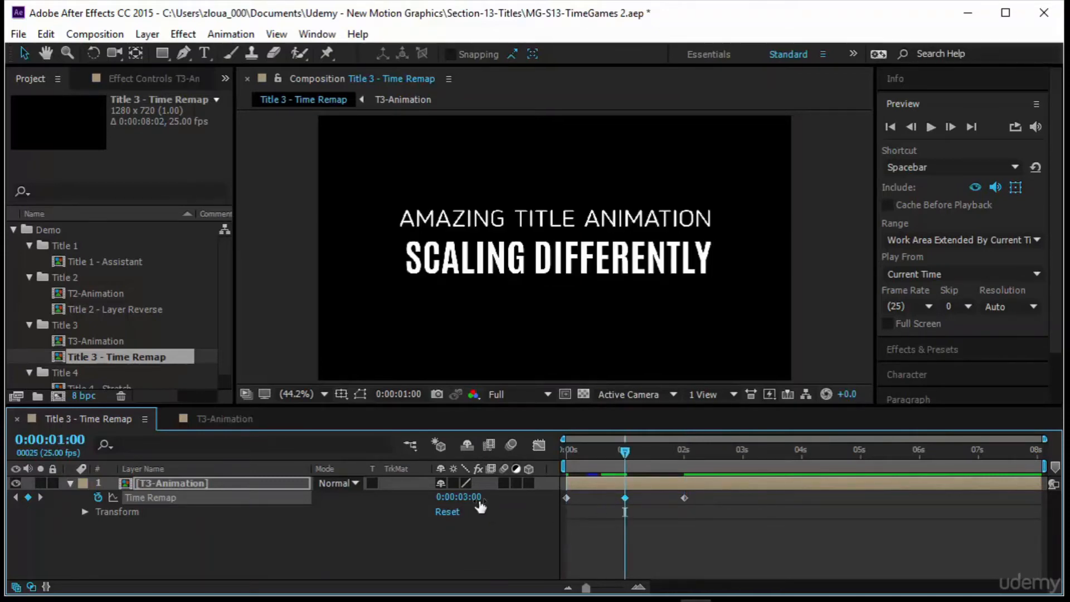
{"action": "key", "text": "k"}
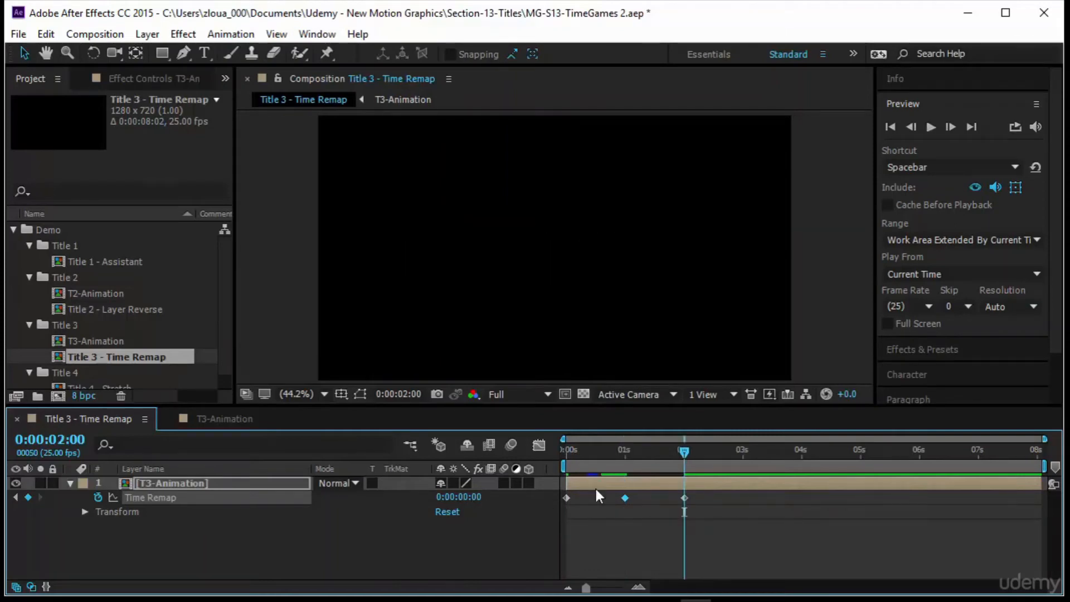
{"action": "left_click_drag", "start_coordinate": [680, 453], "coordinate": [506, 491]}
{"action": "left_click", "coordinate": [931, 126]}
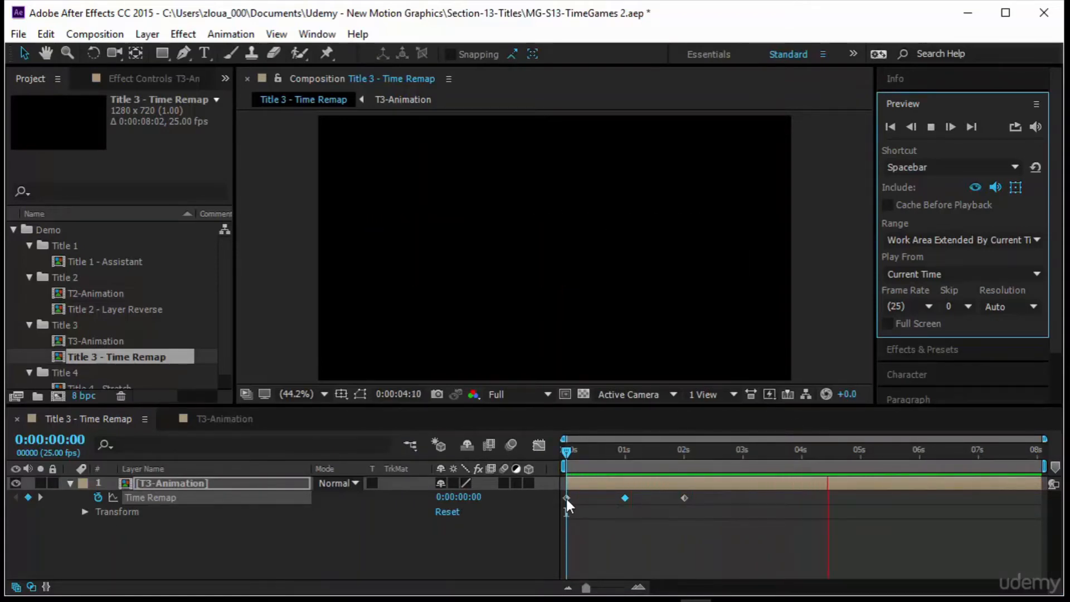
Shift the first Time Remap keyframe one frame to 0:00:00:01 and preview from the start.
{"action": "left_click", "coordinate": [566, 500]}
{"action": "left_click_drag", "start_coordinate": [567, 499], "coordinate": [570, 499]}
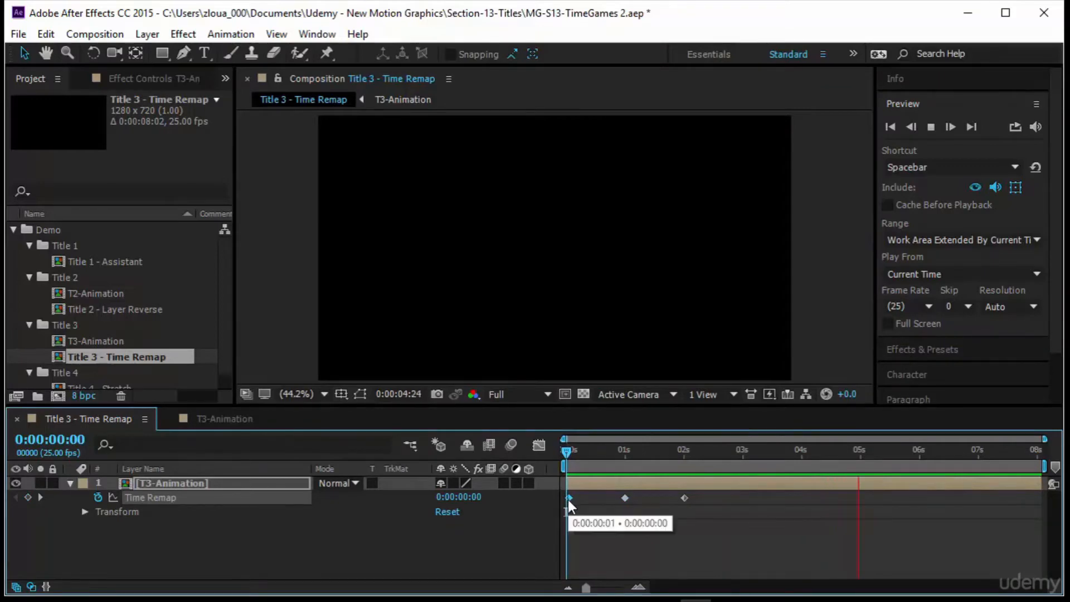
{"action": "key", "text": "space"}
{"action": "left_click", "coordinate": [930, 128]}
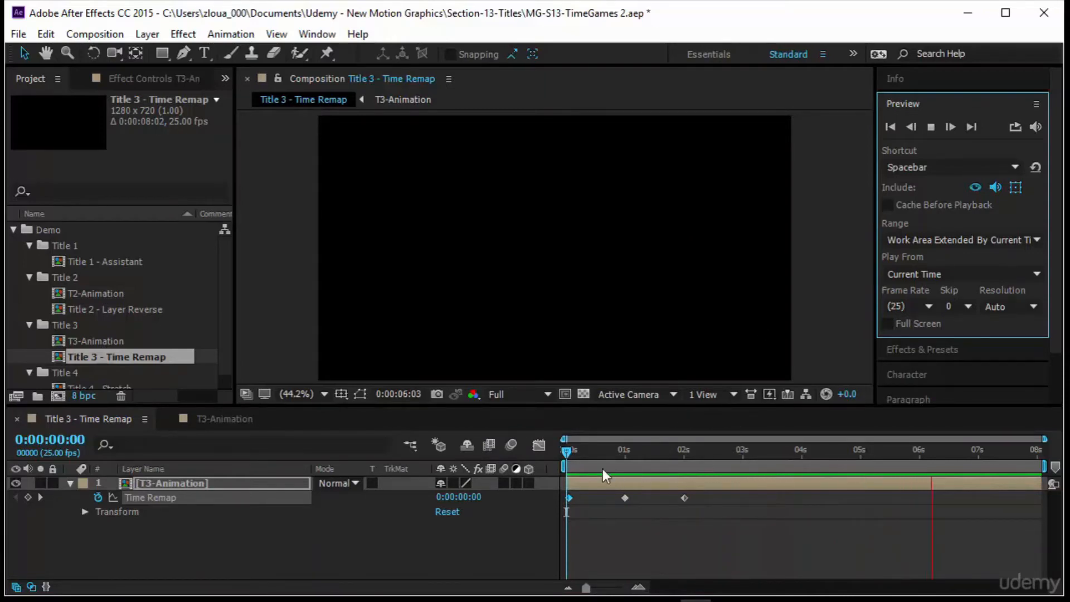
Add a Time Remap keyframe at 0:00:03:00 and set the 0:00:02:00 keyframe's value to 0:00:03:00.
{"action": "left_click", "coordinate": [744, 451]}
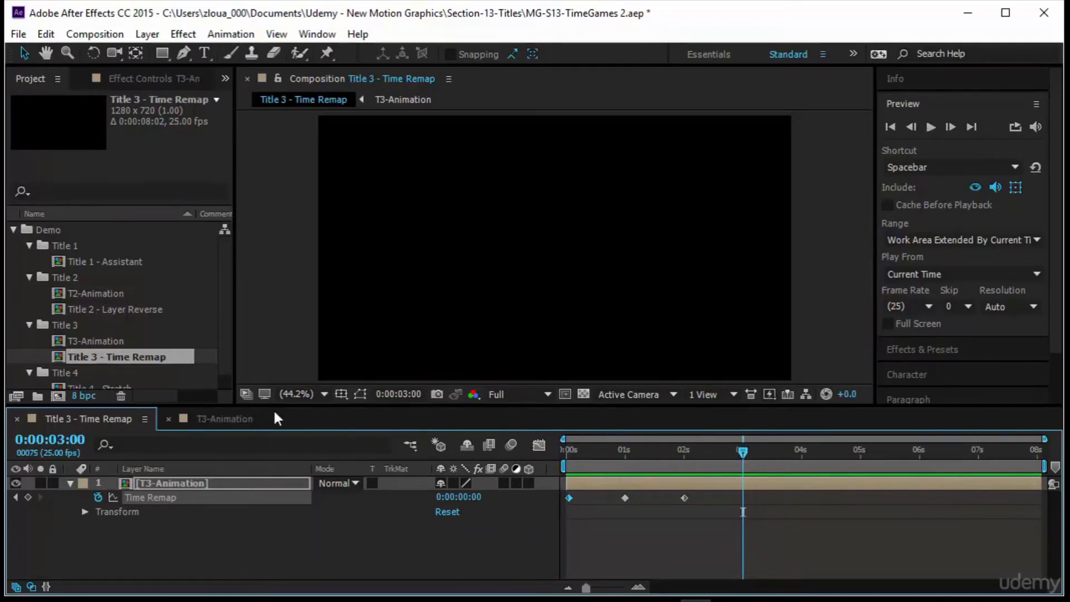
{"action": "left_click", "coordinate": [28, 497]}
{"action": "key", "text": "j"}
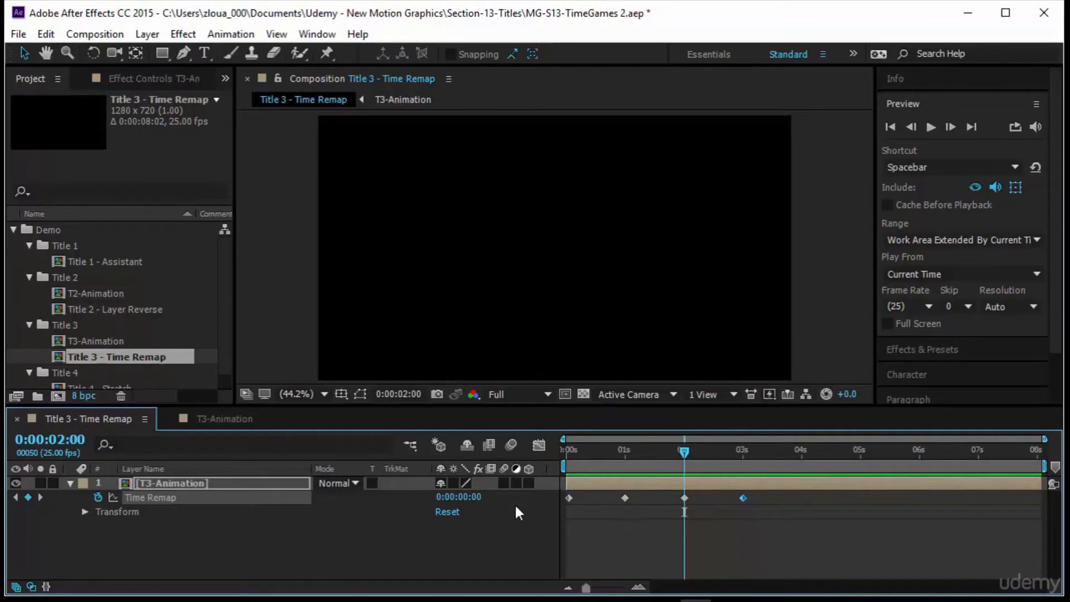
{"action": "left_click", "coordinate": [475, 498]}
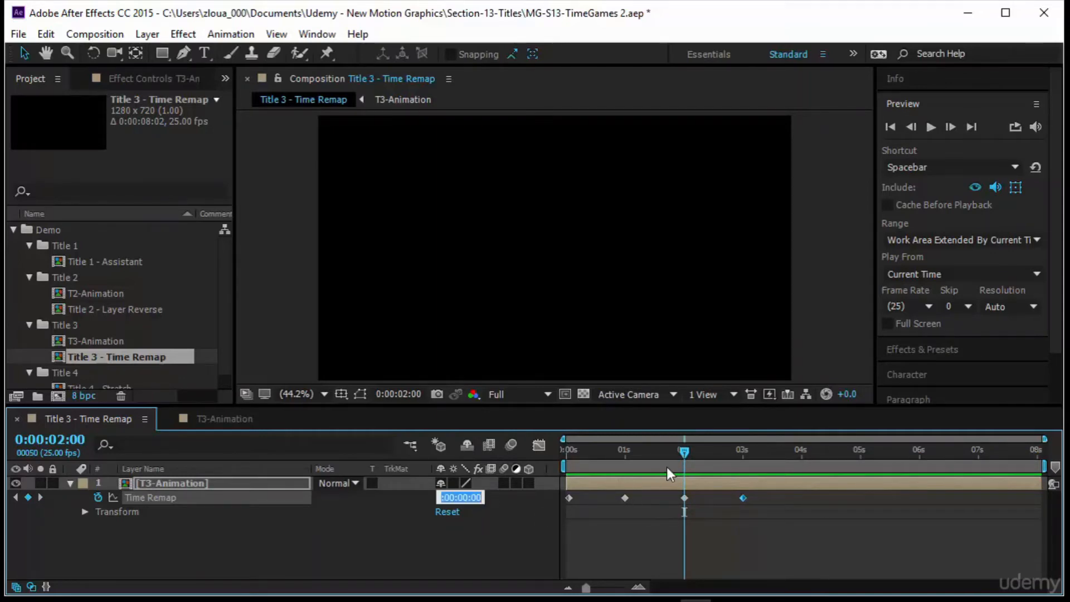
{"action": "type", "text": "300"}
{"action": "key", "text": "Return"}
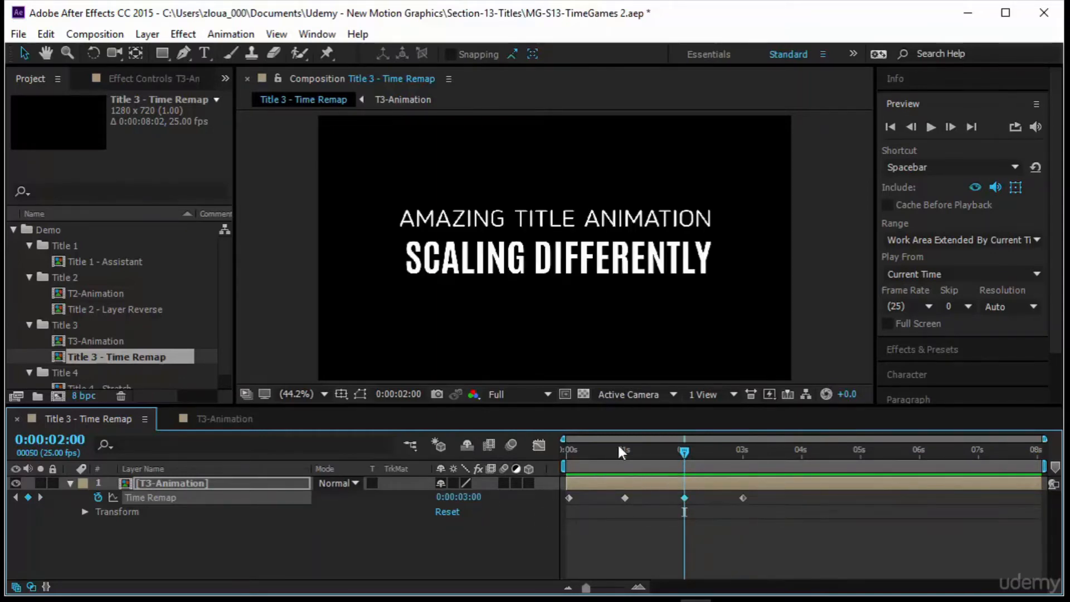
Preview the remapped animation from the start.
{"action": "left_click_drag", "start_coordinate": [684, 452], "coordinate": [481, 469]}
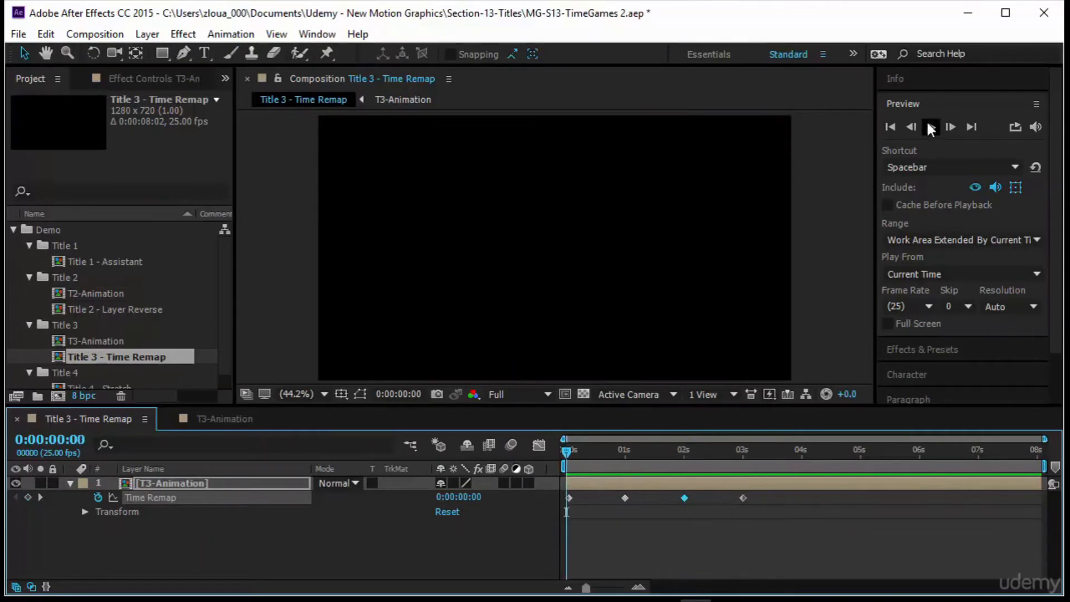
{"action": "left_click", "coordinate": [931, 128]}
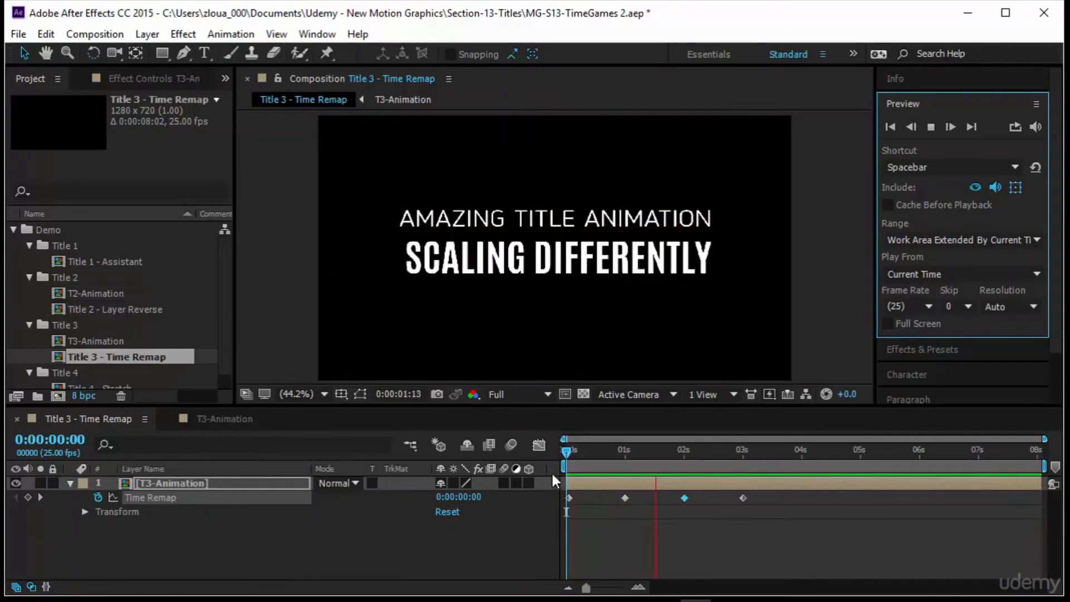
{"action": "left_click", "coordinate": [567, 455]}
Select the later Time Remap keyframes, stretch them so the last sits near 0:00:07:00, and preview.
{"action": "left_click_drag", "start_coordinate": [763, 537], "coordinate": [623, 494]}
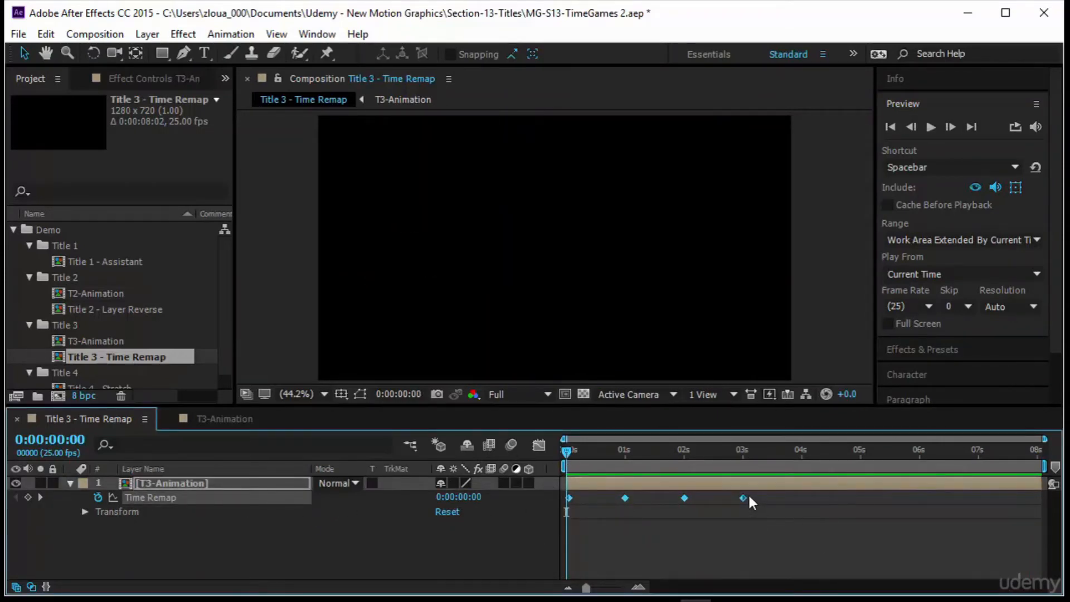
{"action": "left_click_drag", "start_coordinate": [742, 497], "coordinate": [976, 500]}
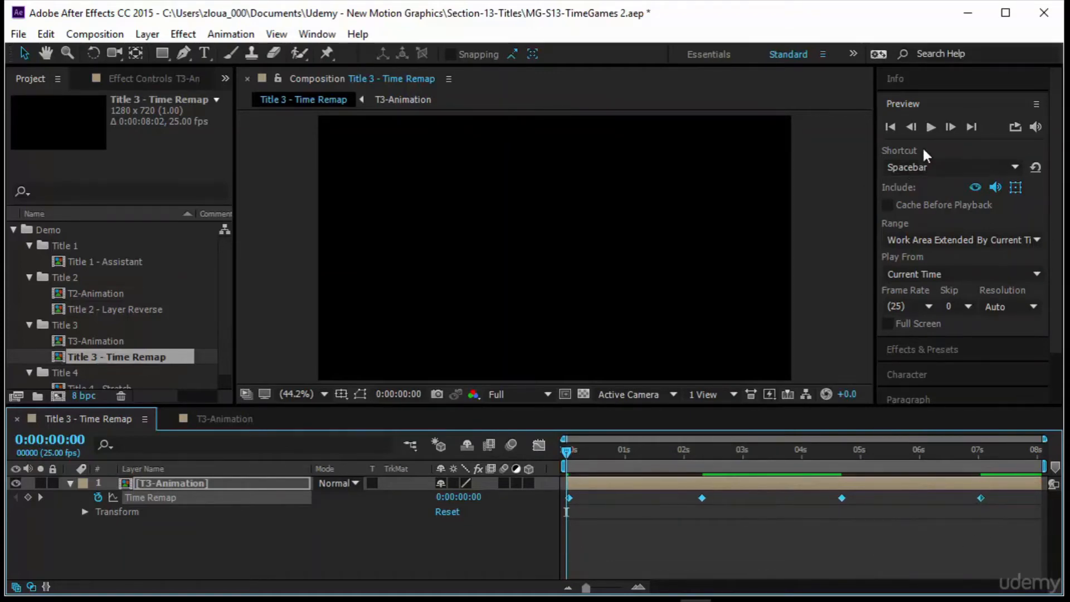
{"action": "left_click", "coordinate": [931, 128]}
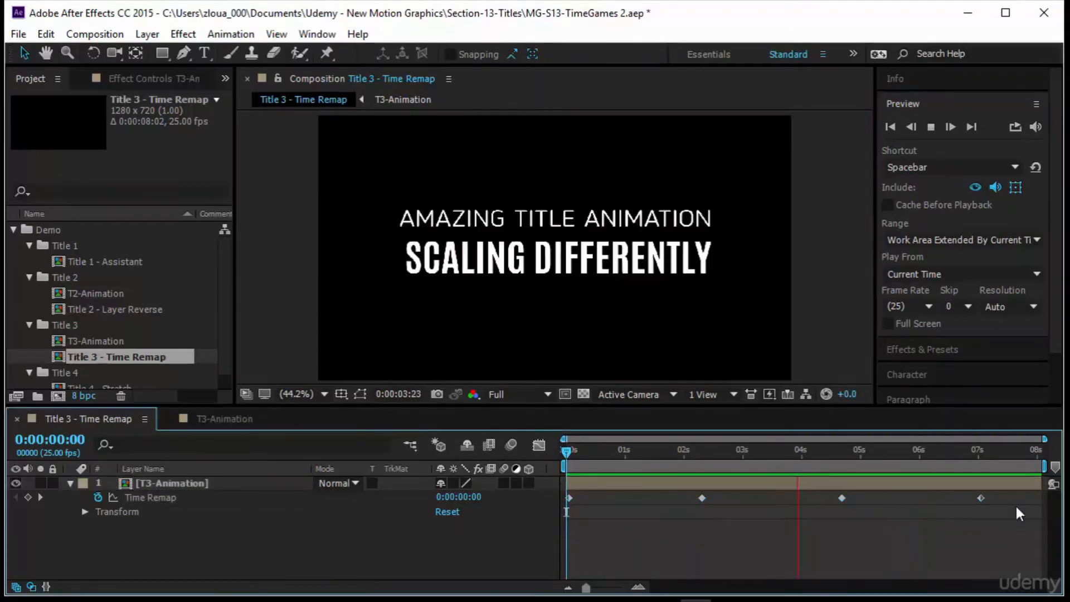
Compress all Time Remap keyframes to end at 0:00:02:00 and add the expression loopOut() to Time Remap.
{"action": "left_click_drag", "start_coordinate": [1017, 506], "coordinate": [554, 478]}
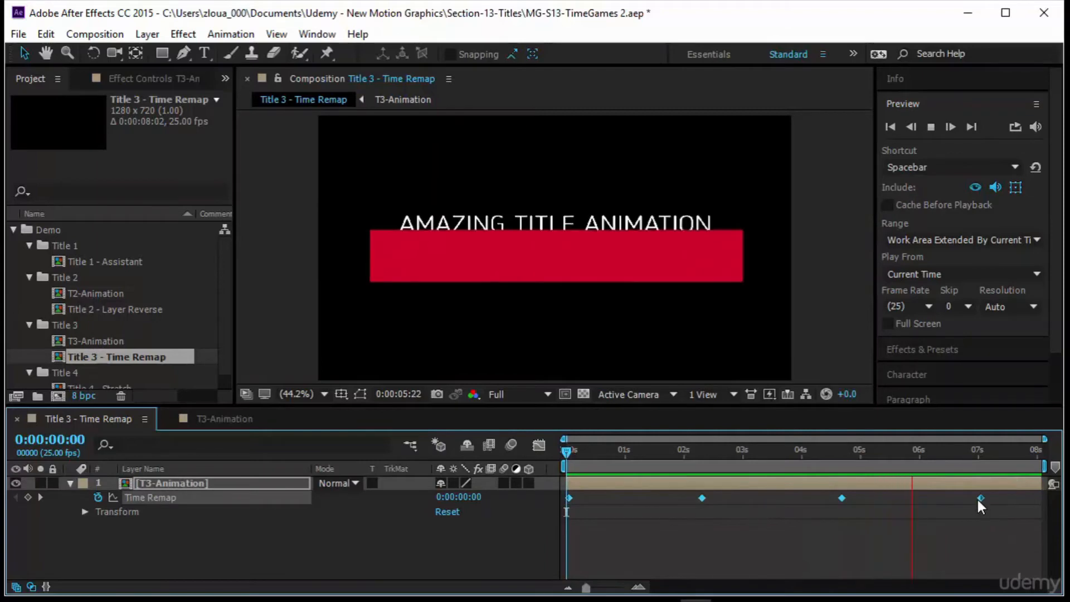
{"action": "left_click_drag", "start_coordinate": [979, 497], "coordinate": [685, 510]}
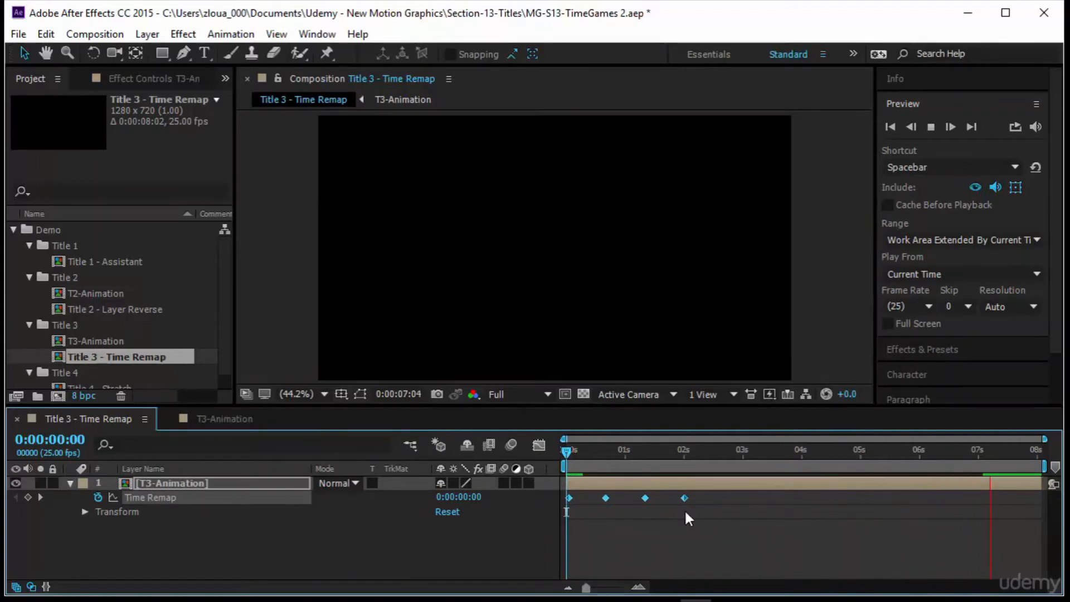
{"action": "left_click", "coordinate": [95, 499], "text": "alt"}
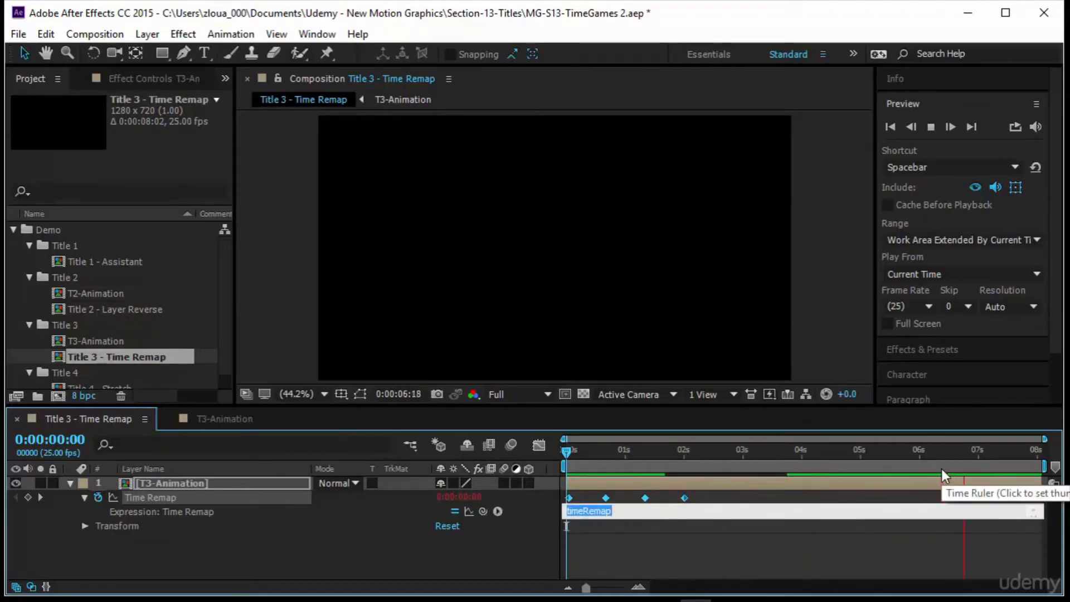
{"action": "type", "text": "lo"}
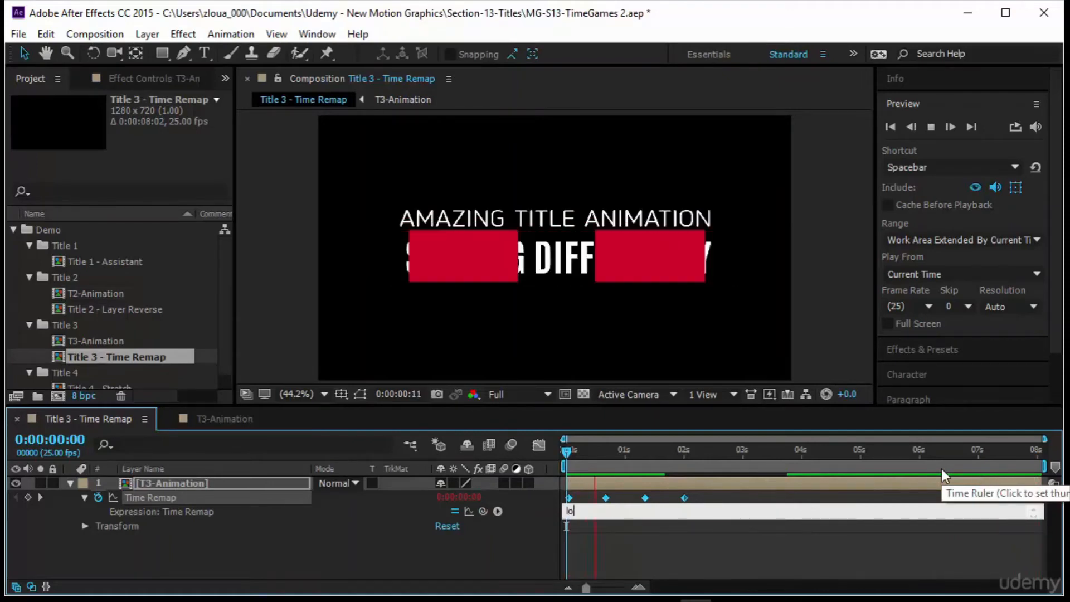
{"action": "type", "text": "opOut()"}
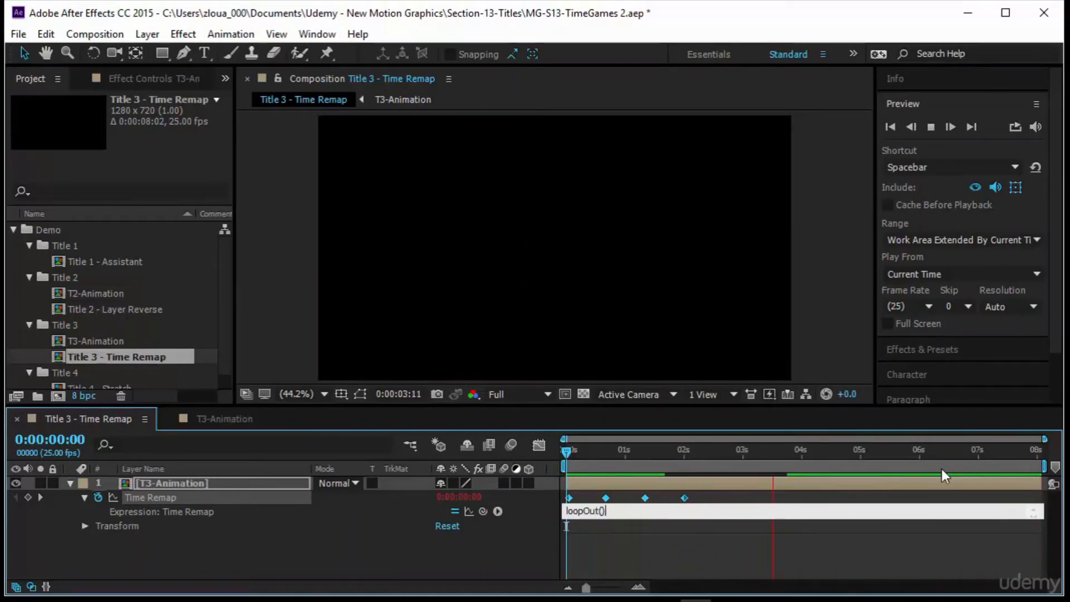
{"action": "left_click", "coordinate": [716, 557]}
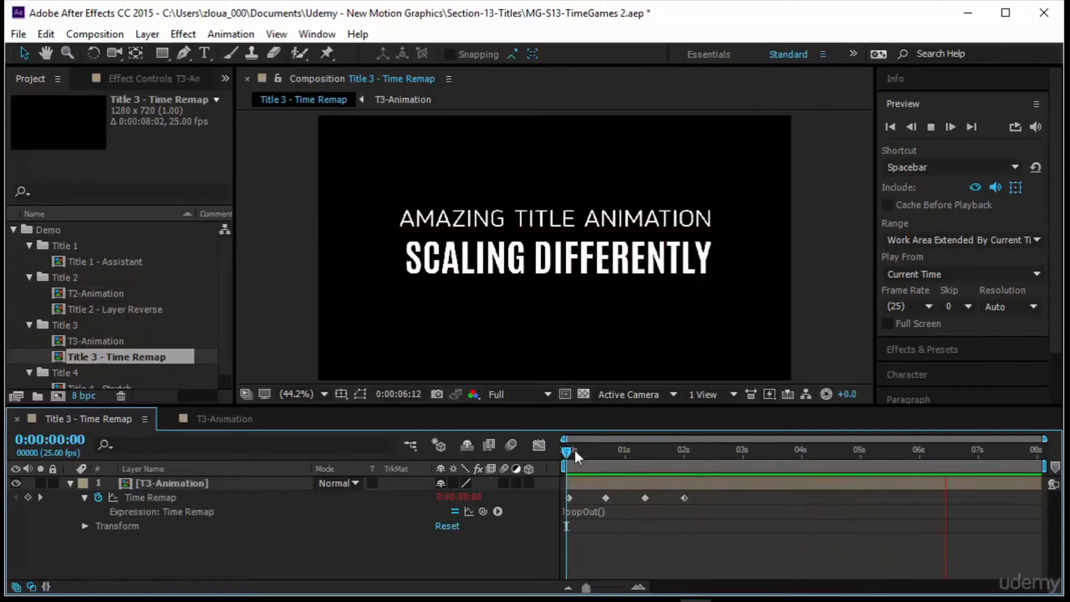
Open the T3-Animation composition and switch back to Title 3 - Time Remap.
{"action": "left_click_drag", "start_coordinate": [569, 450], "coordinate": [535, 505]}
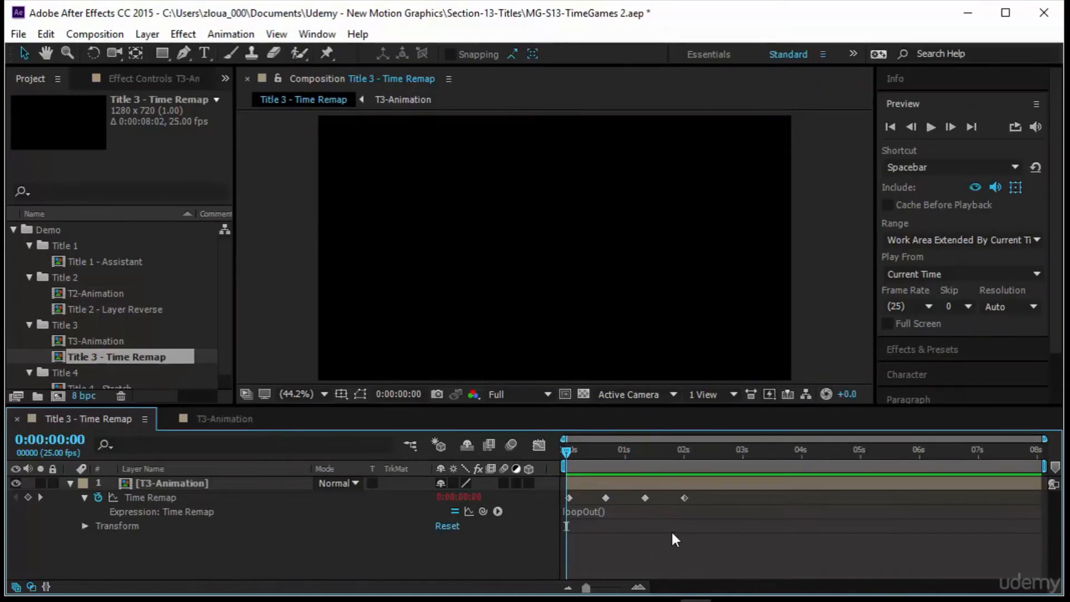
{"action": "left_click", "coordinate": [212, 419]}
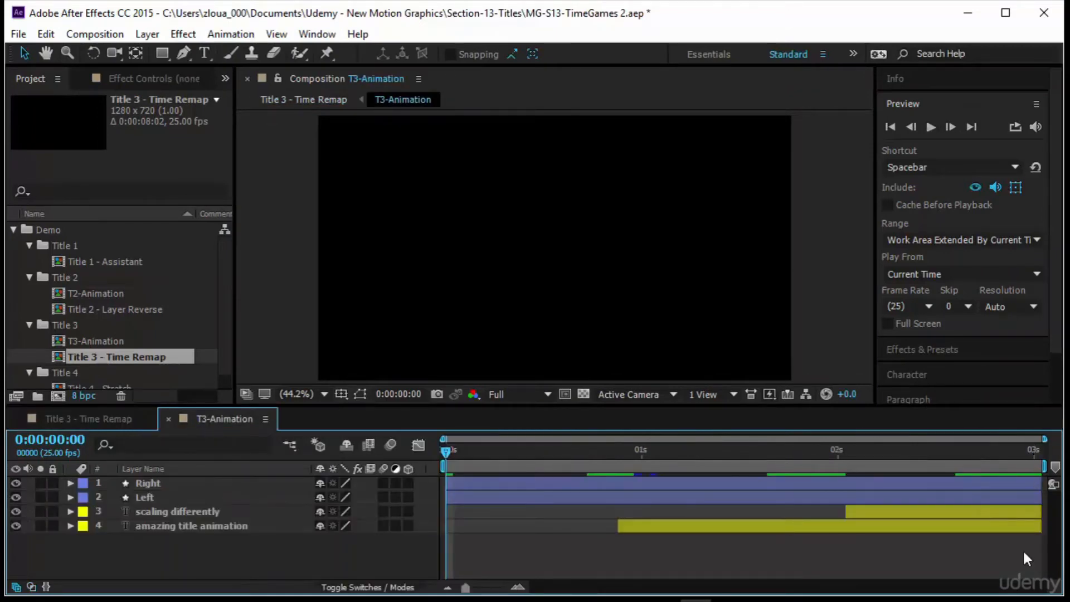
{"action": "left_click", "coordinate": [96, 419]}
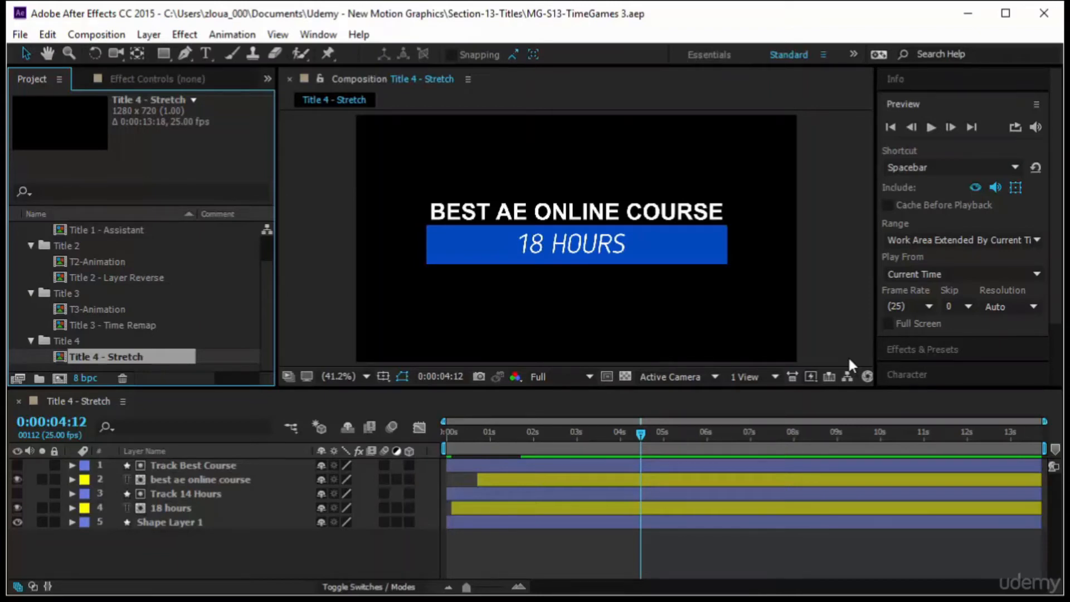
Preview the Title 4 - Stretch composition from the start.
{"action": "left_click_drag", "start_coordinate": [625, 446], "coordinate": [424, 444]}
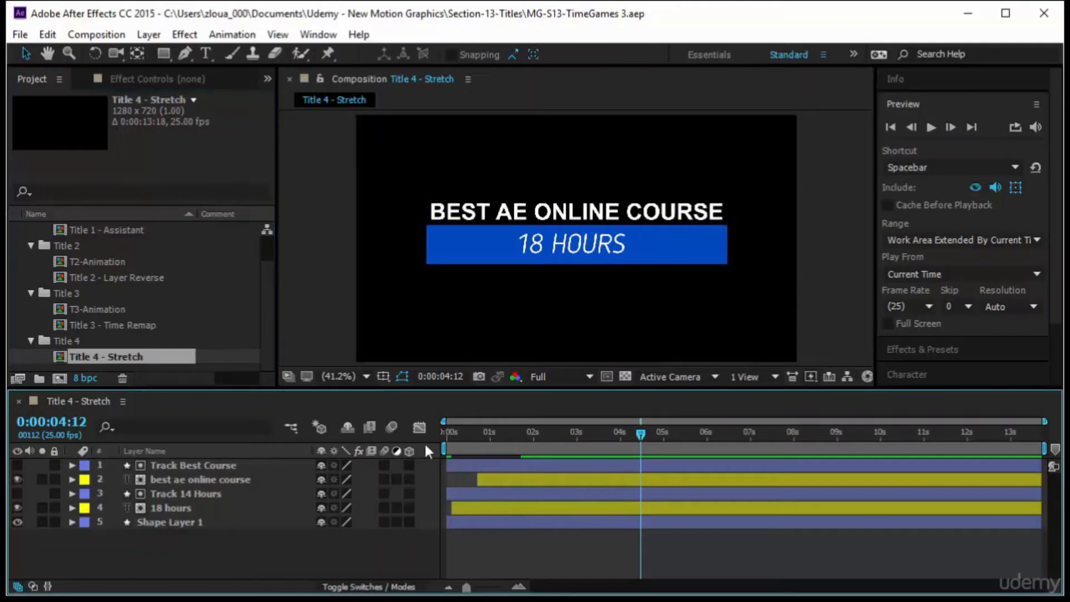
{"action": "left_click", "coordinate": [930, 127]}
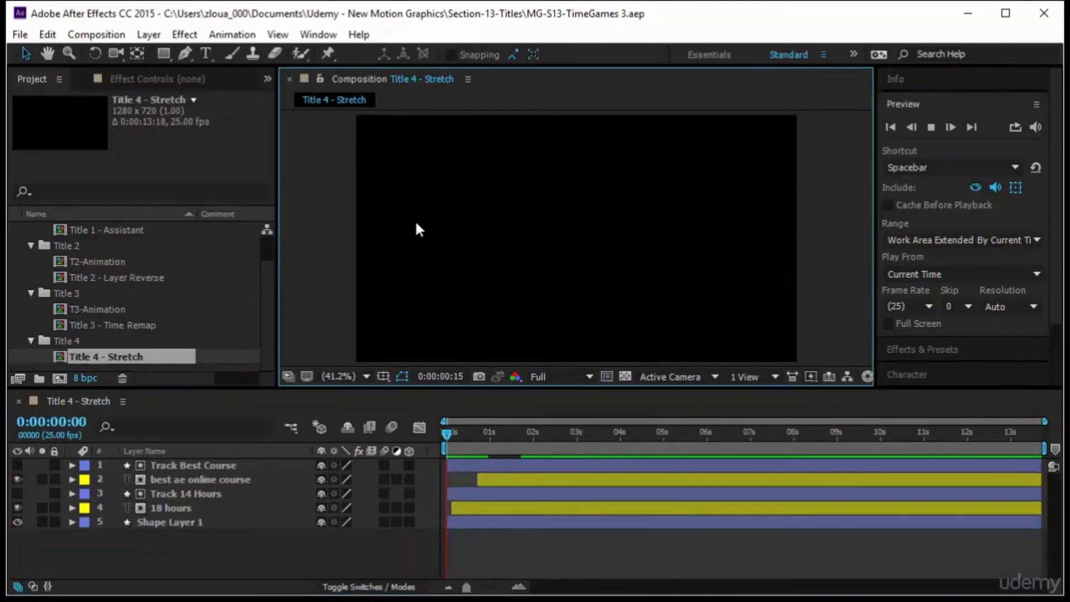
{"action": "left_click", "coordinate": [449, 434]}
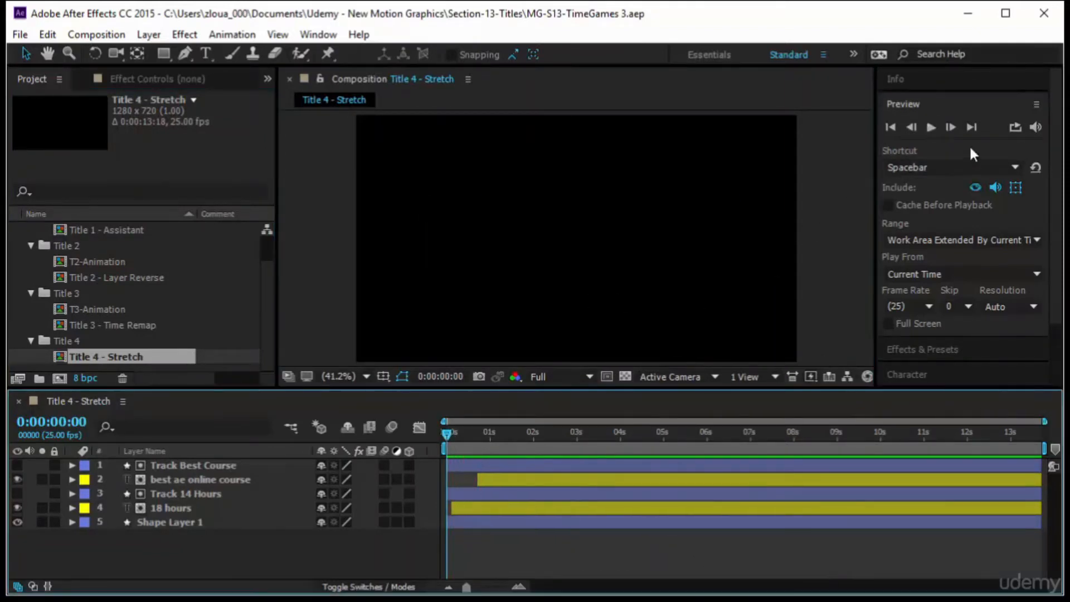
{"action": "left_click", "coordinate": [932, 128]}
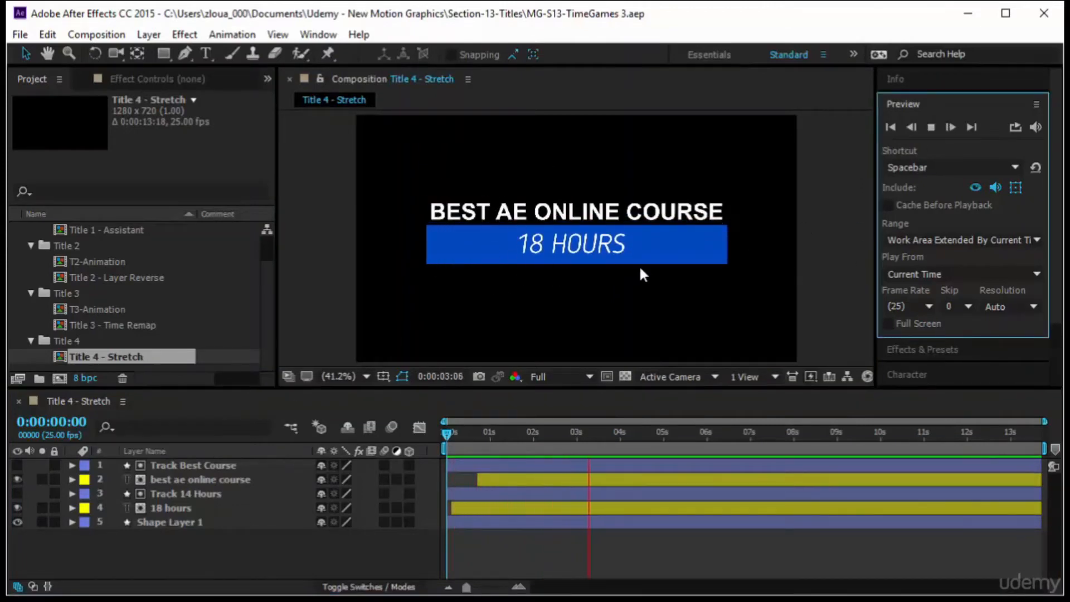
Select all five layers and pre-compose them into a new composition named Ta-Animation.
{"action": "left_click", "coordinate": [344, 542]}
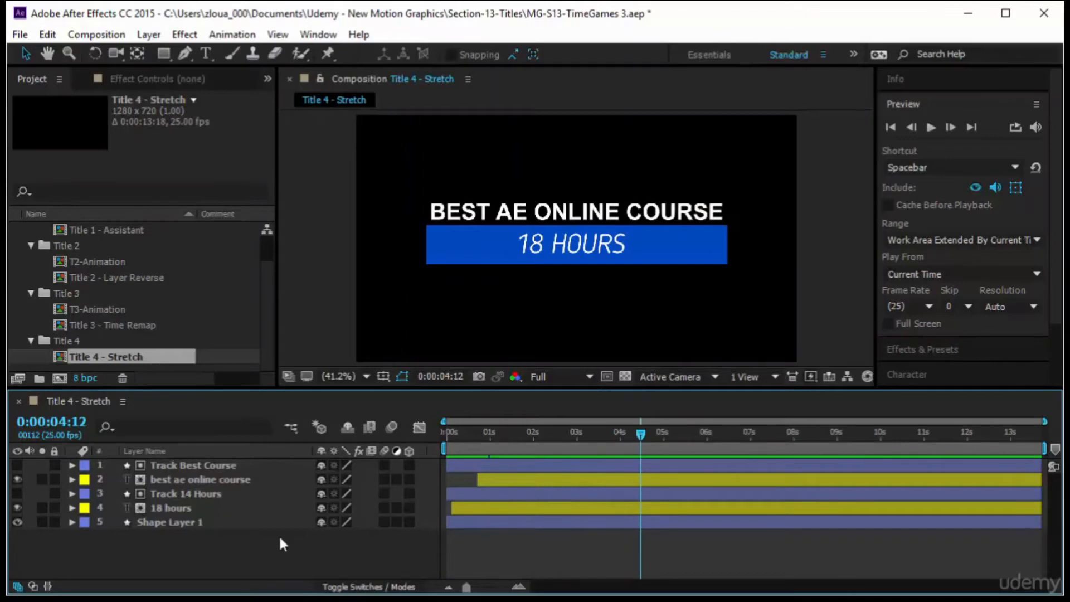
{"action": "left_click_drag", "start_coordinate": [279, 540], "coordinate": [282, 460]}
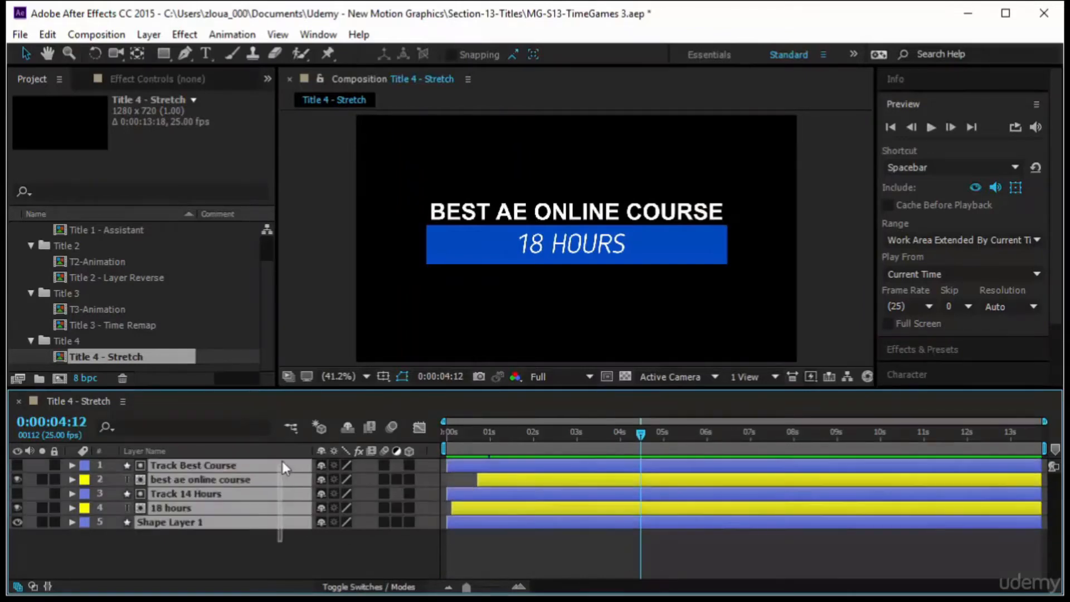
{"action": "right_click", "coordinate": [284, 469]}
{"action": "left_click", "coordinate": [334, 519]}
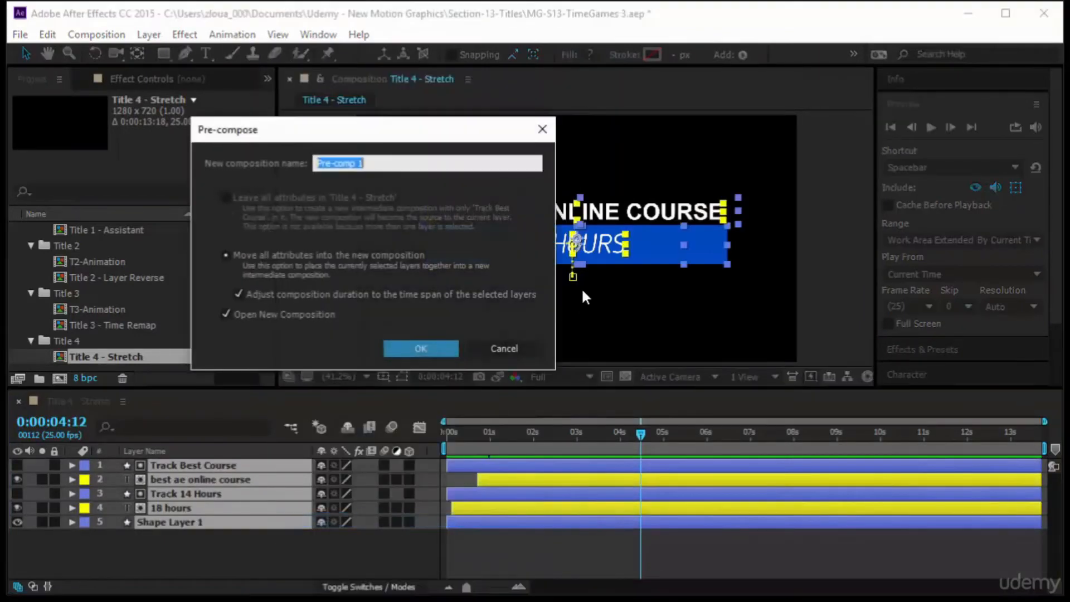
{"action": "type", "text": "Ta-Animation"}
{"action": "left_click", "coordinate": [410, 352]}
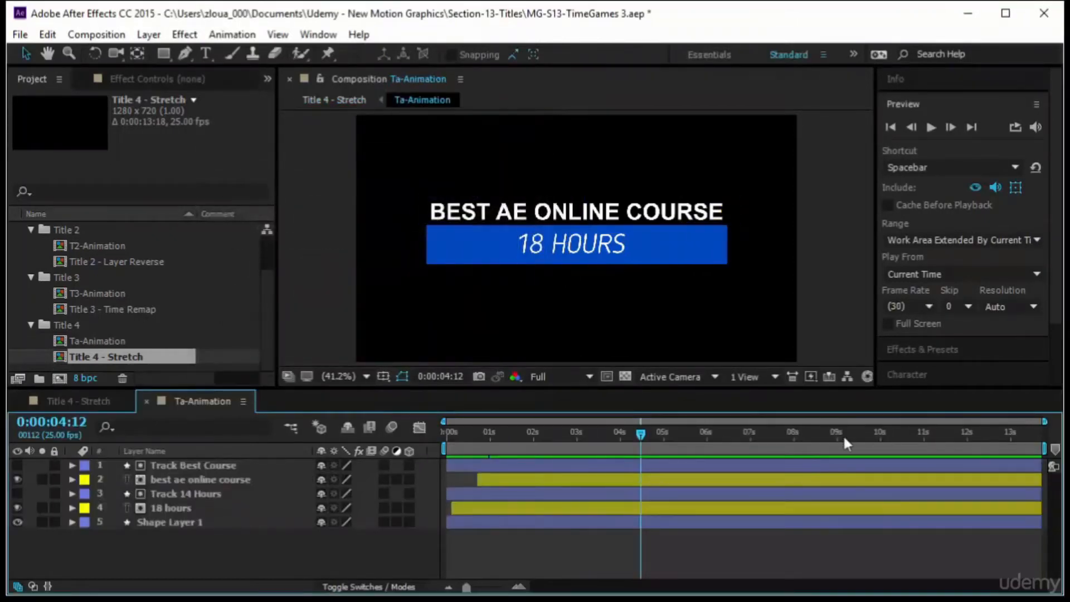
Set the current time to 0:00:03:00, end the work area there, and trim the Ta-Animation composition to the work area.
{"action": "left_click_drag", "start_coordinate": [641, 433], "coordinate": [576, 506]}
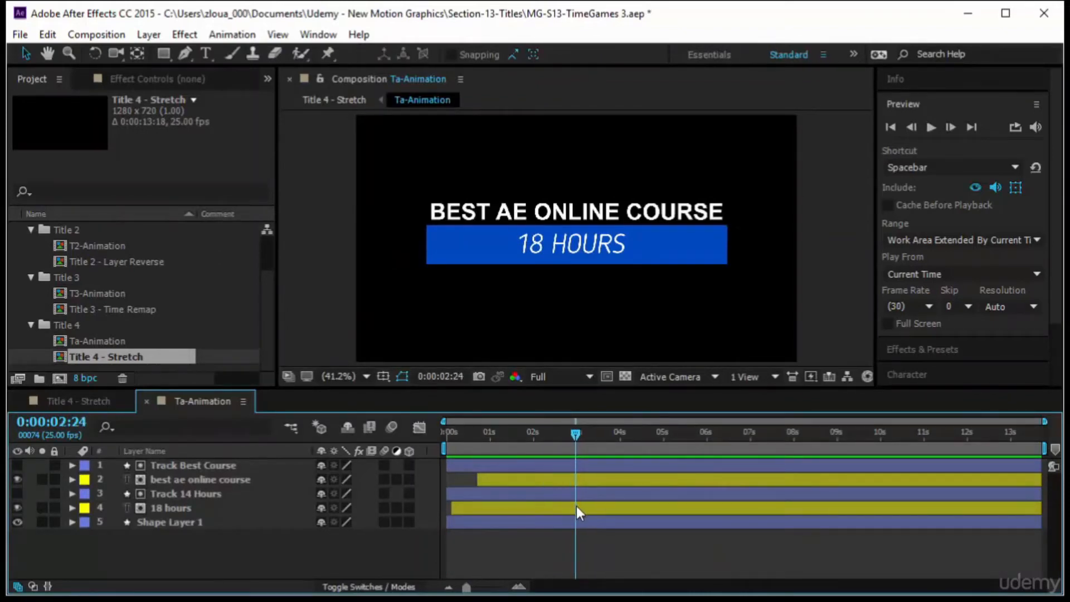
{"action": "left_click", "coordinate": [70, 422]}
{"action": "type", "text": "3:00"}
{"action": "key", "text": "Return"}
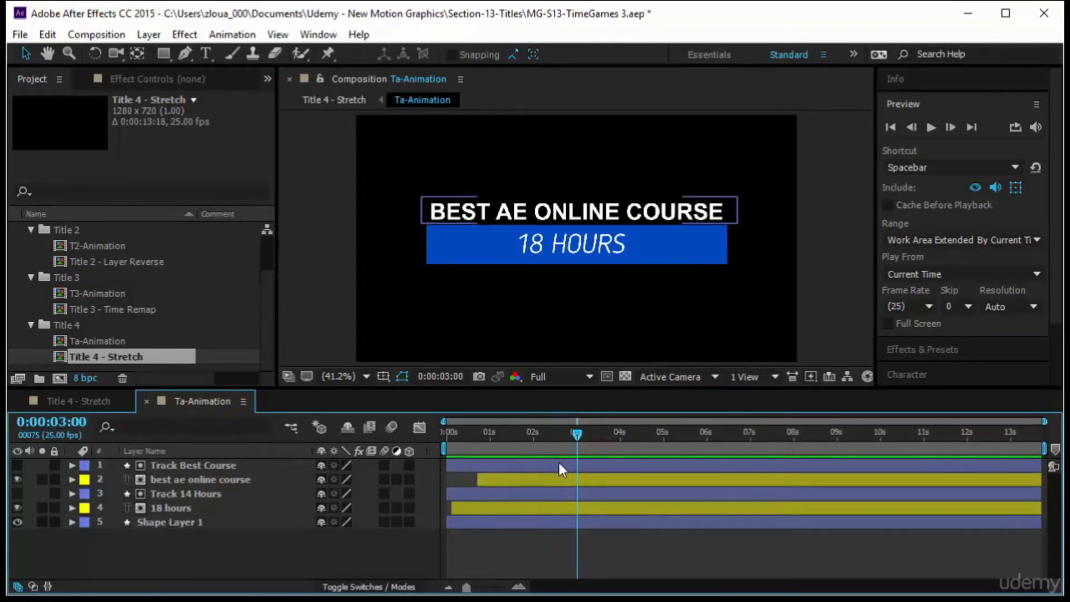
{"action": "key", "text": "n"}
{"action": "right_click", "coordinate": [522, 450]}
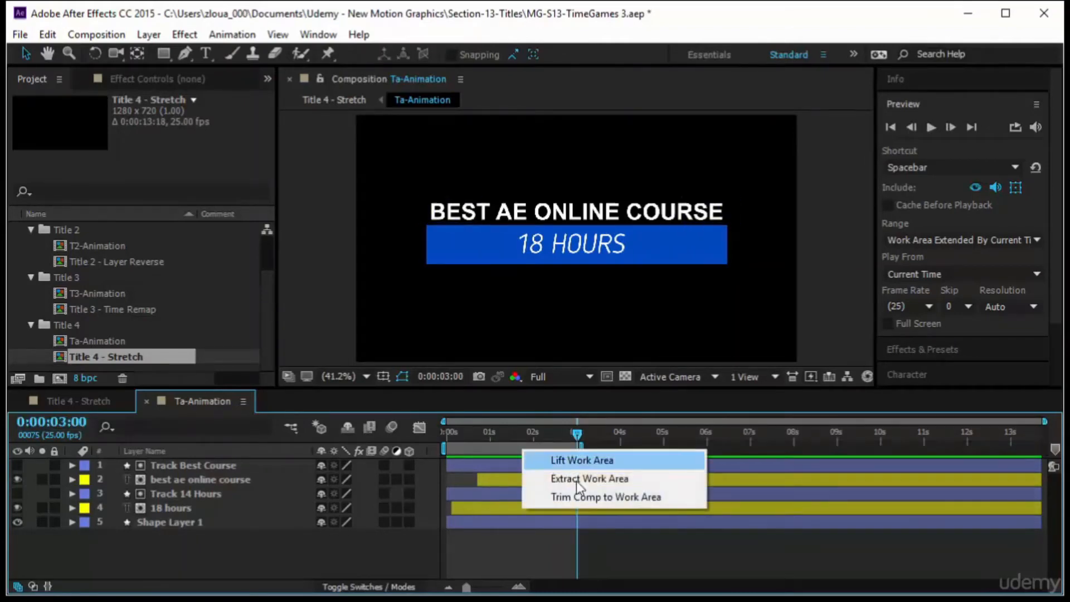
{"action": "left_click", "coordinate": [578, 495]}
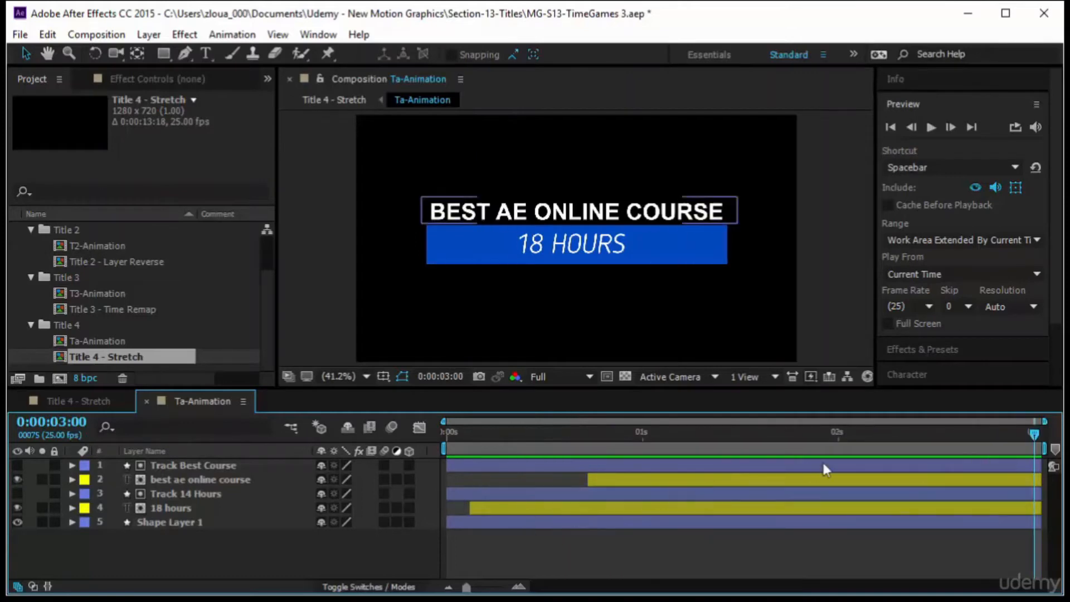
Switch to the Title 4 - Stretch composition and preview it from the start.
{"action": "left_click", "coordinate": [126, 403]}
{"action": "key", "text": "Home"}
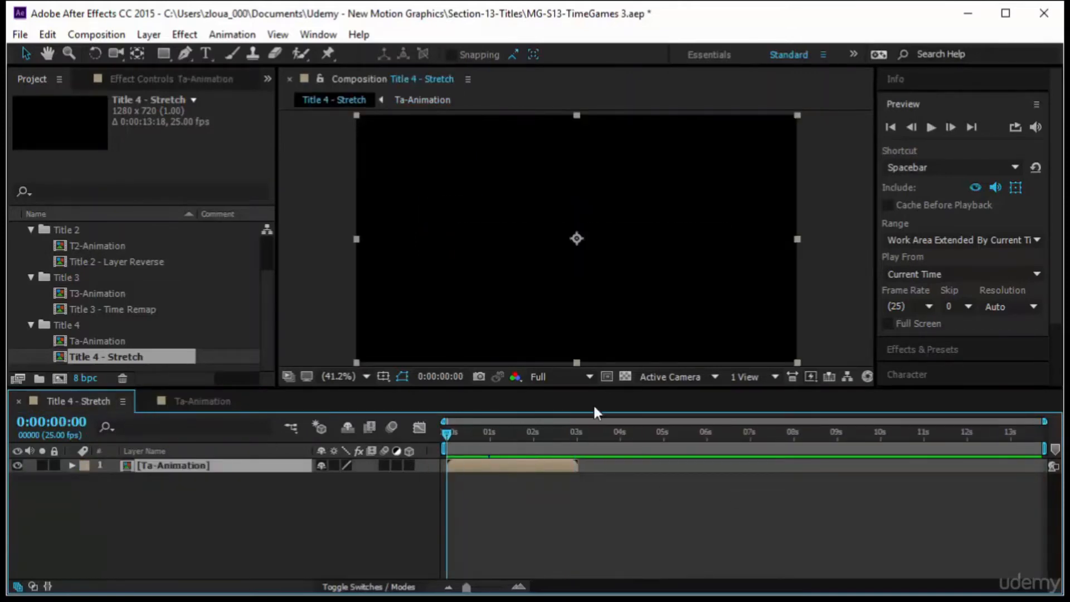
{"action": "left_click", "coordinate": [931, 127]}
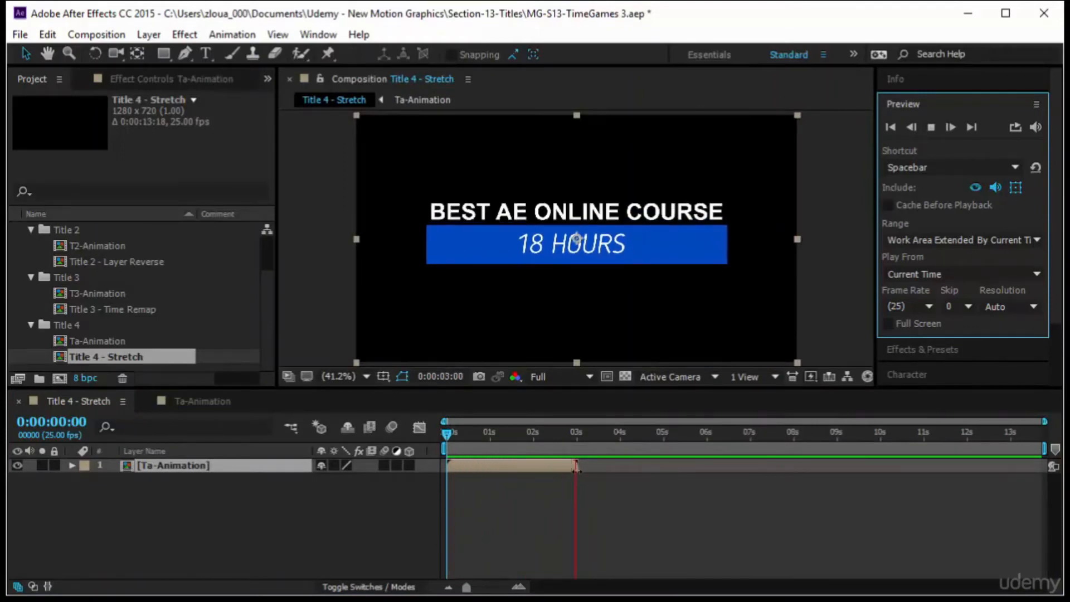
{"action": "left_click", "coordinate": [446, 435]}
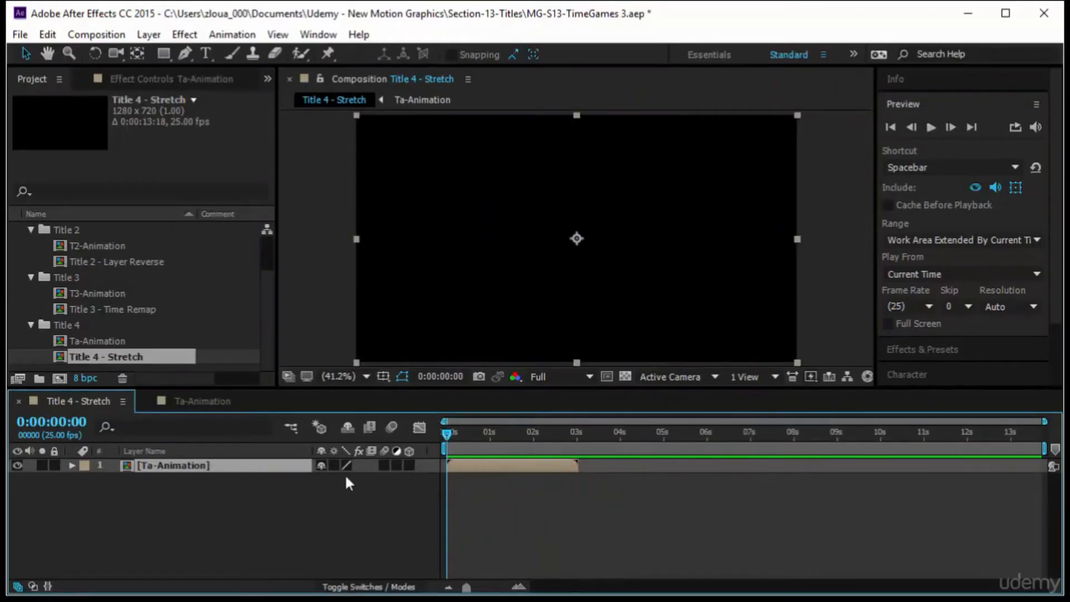
{"action": "left_click_drag", "start_coordinate": [446, 434], "coordinate": [523, 443]}
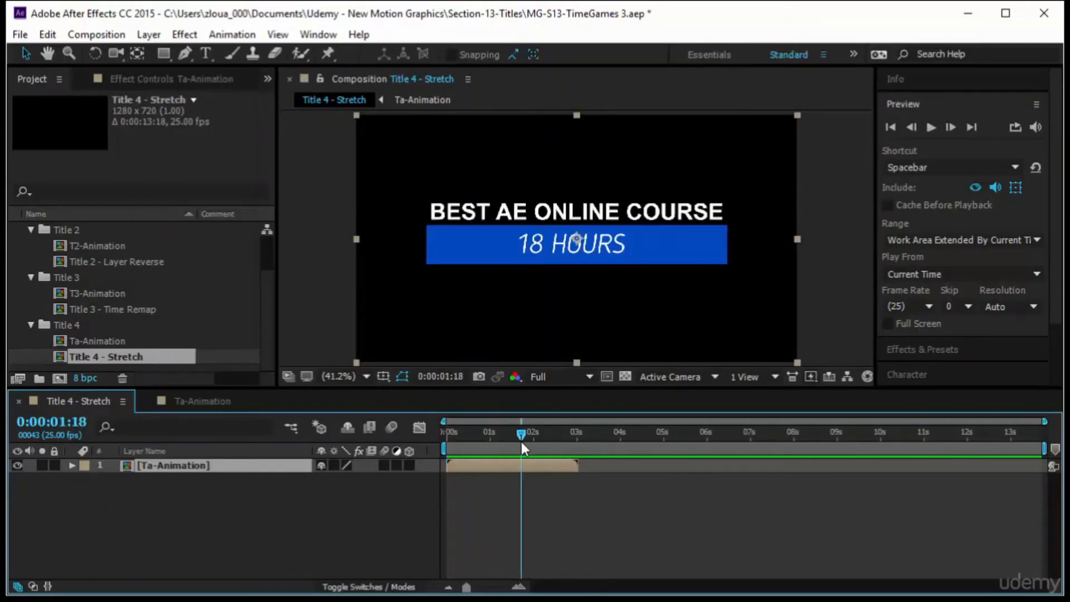
Show the stretch columns and time-stretch the Ta-Animation layer to 214%.
{"action": "right_click", "coordinate": [286, 466]}
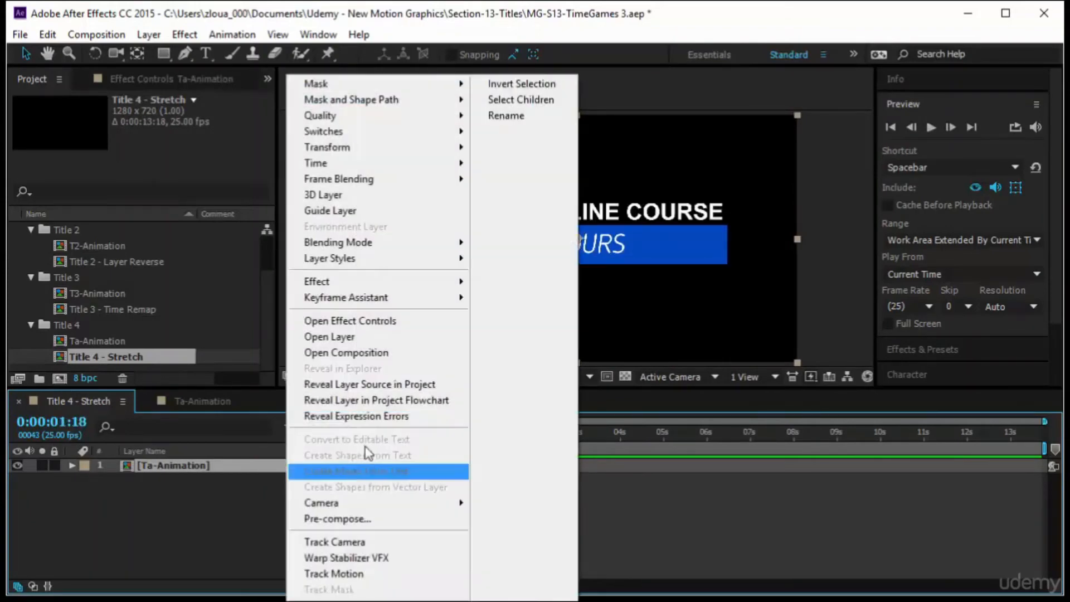
{"action": "mouse_move", "coordinate": [395, 168]}
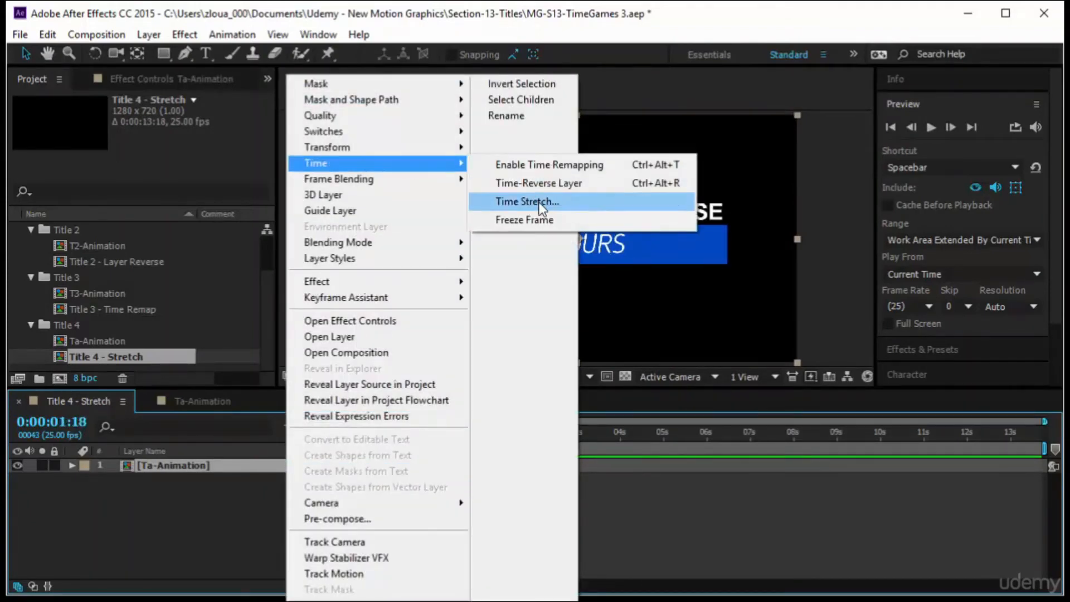
{"action": "left_click", "coordinate": [548, 220]}
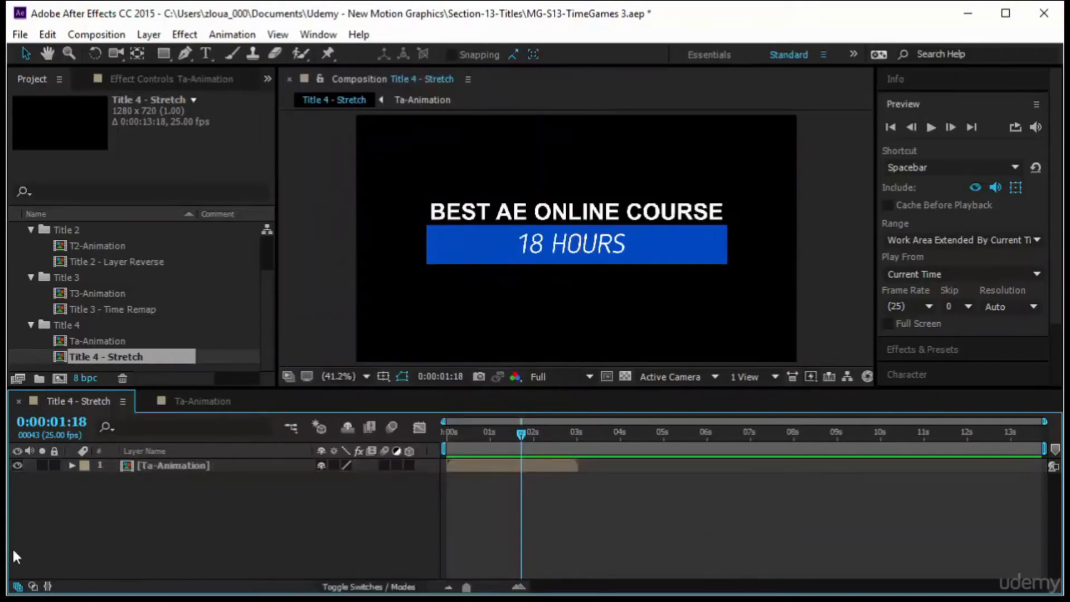
{"action": "left_click", "coordinate": [47, 586]}
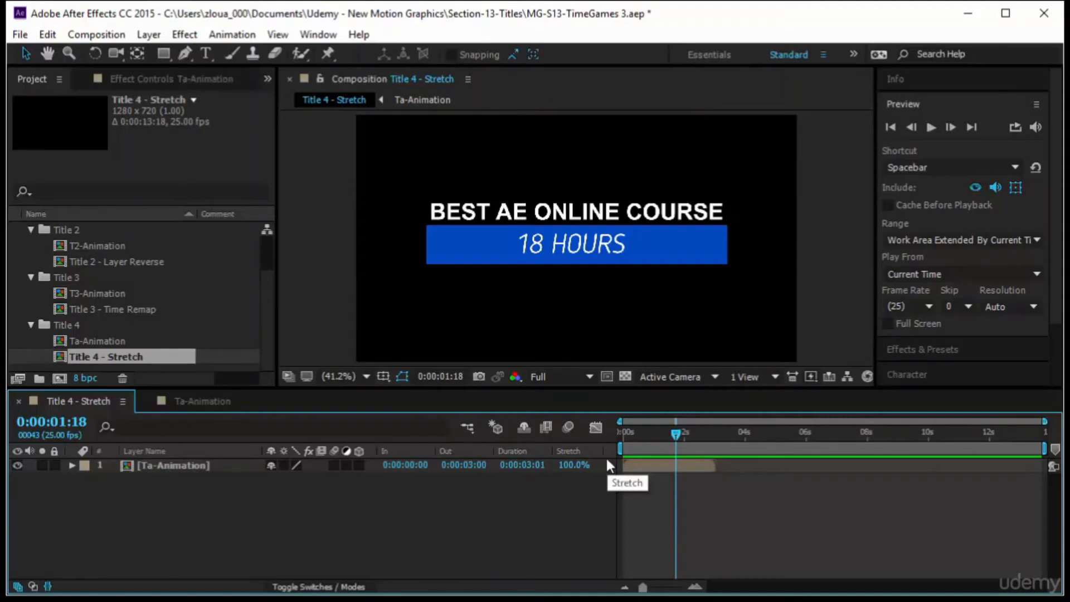
{"action": "left_click_drag", "start_coordinate": [674, 436], "coordinate": [713, 439]}
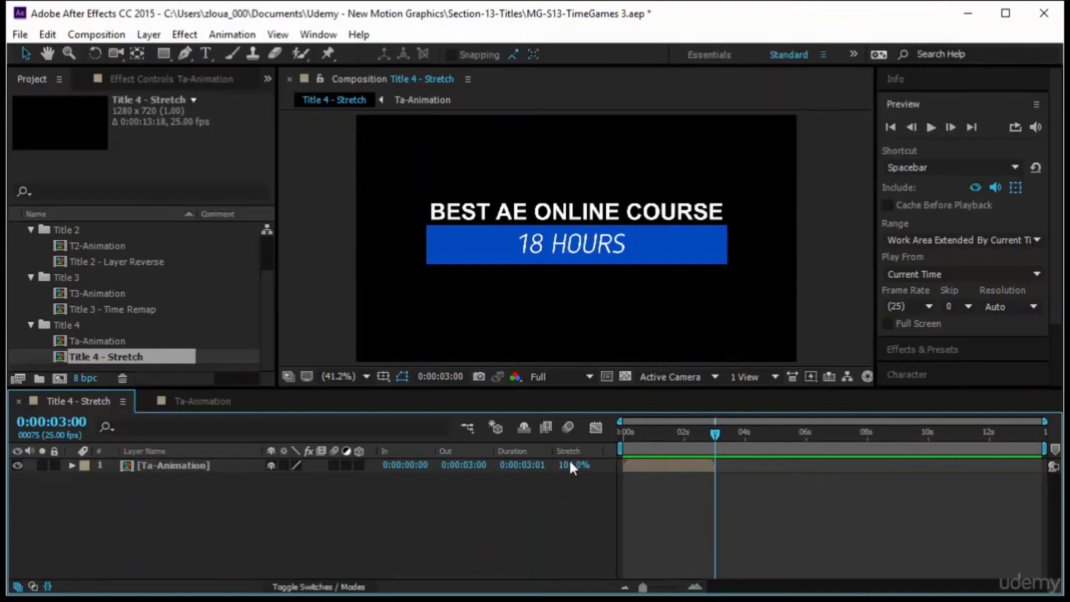
{"action": "left_click_drag", "start_coordinate": [574, 465], "coordinate": [717, 475]}
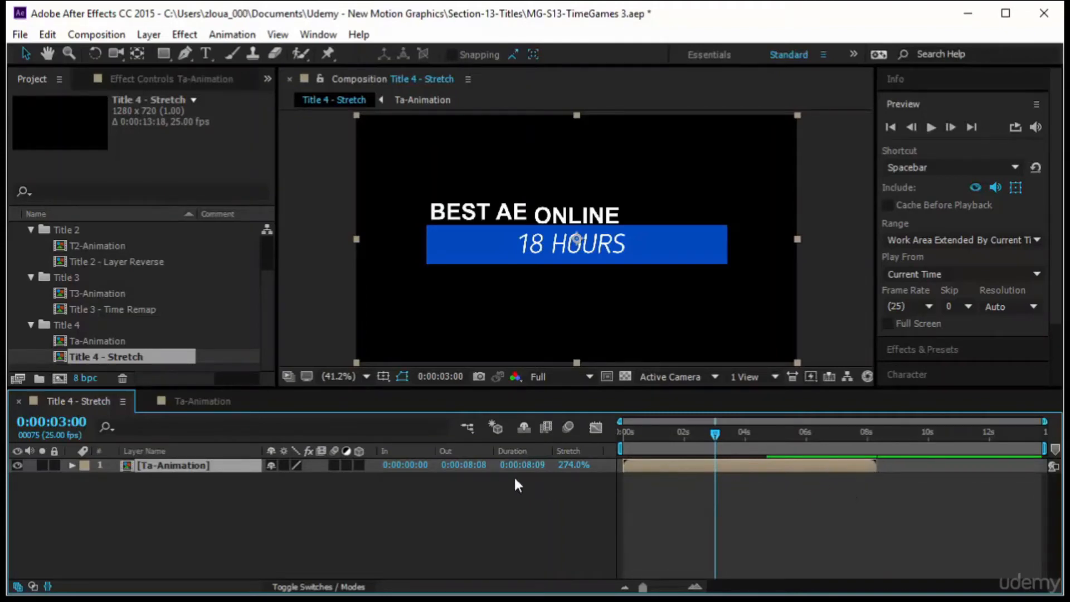
{"action": "left_click_drag", "start_coordinate": [574, 467], "coordinate": [540, 486]}
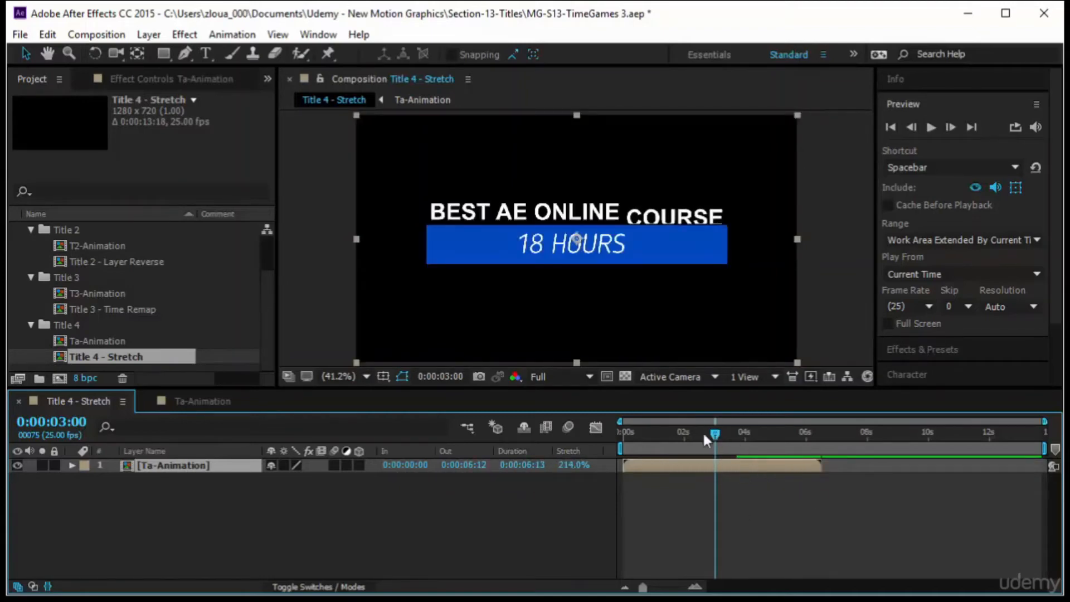
Preview the Title 4 - Stretch composition from the start.
{"action": "key", "text": "Home"}
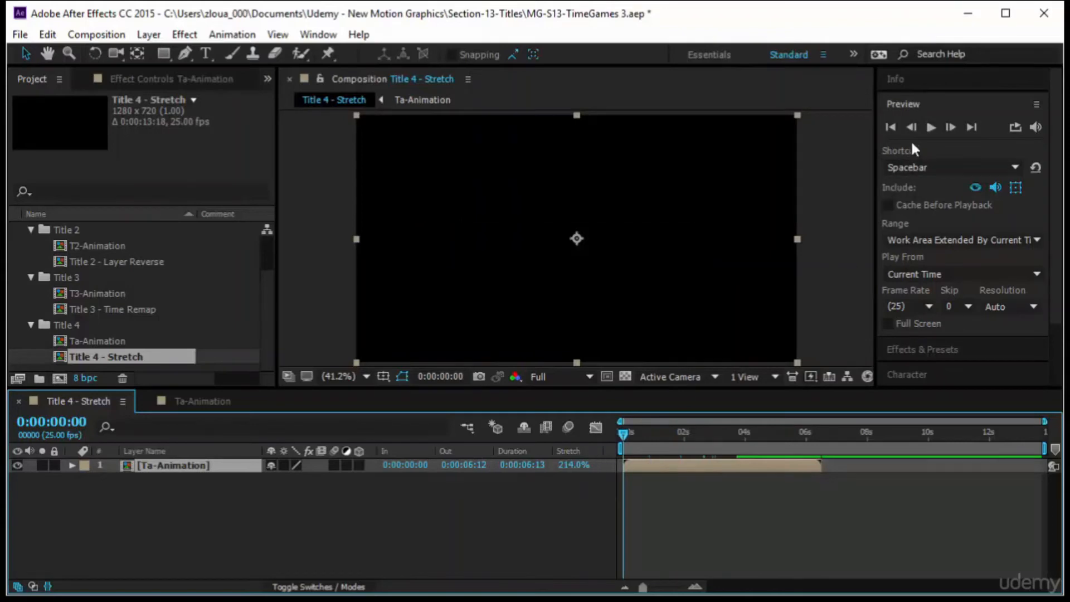
{"action": "left_click", "coordinate": [931, 127]}
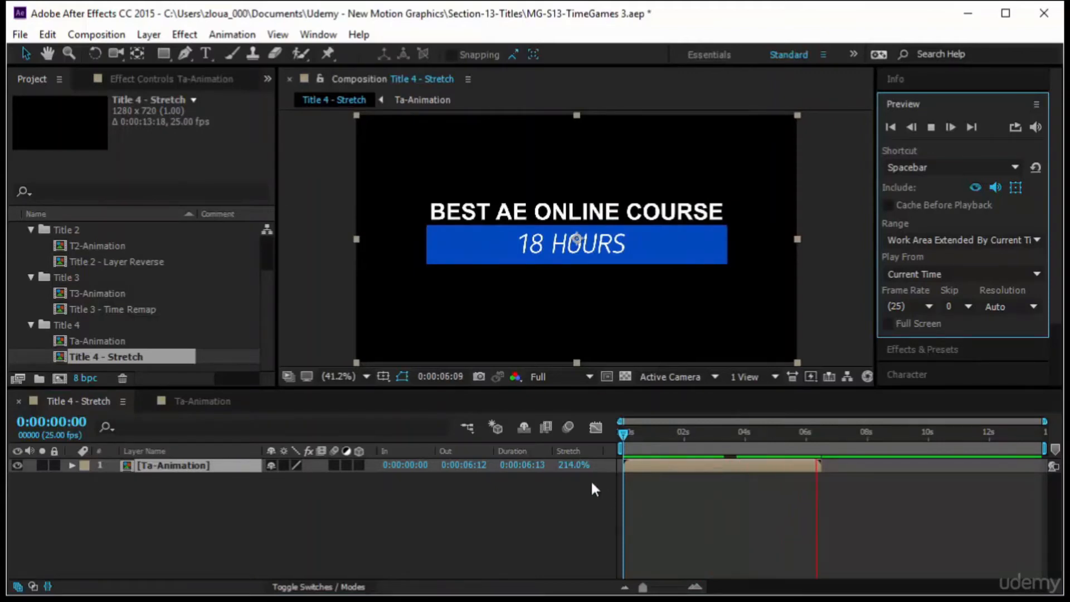
{"action": "left_click", "coordinate": [626, 434]}
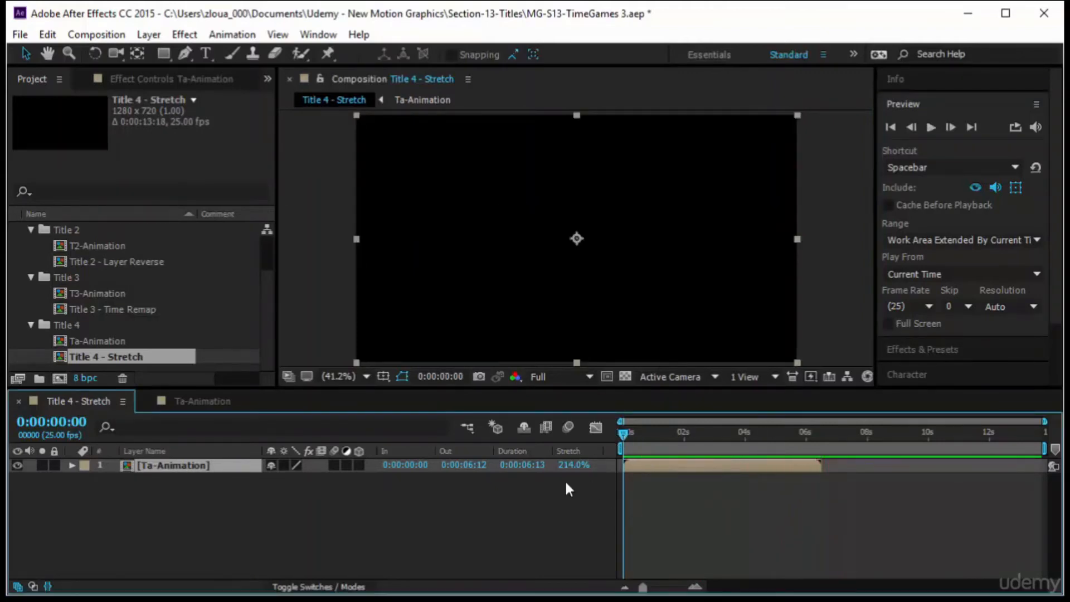
Open the Time Stretch dialog for the Ta-Animation layer.
{"action": "left_click", "coordinate": [577, 470]}
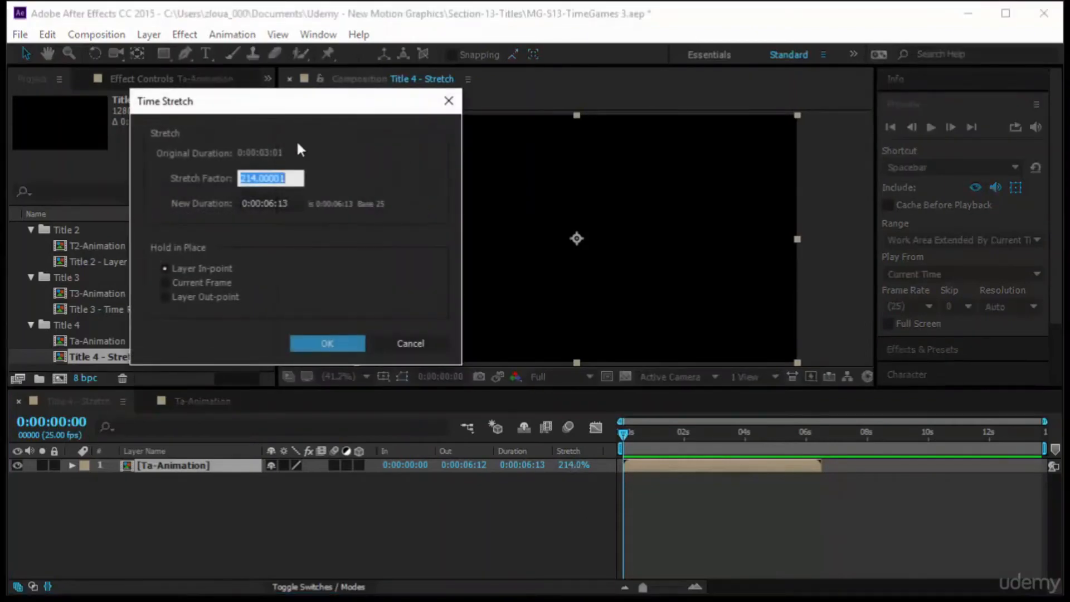
{"action": "left_click_drag", "start_coordinate": [207, 114], "coordinate": [522, 175]}
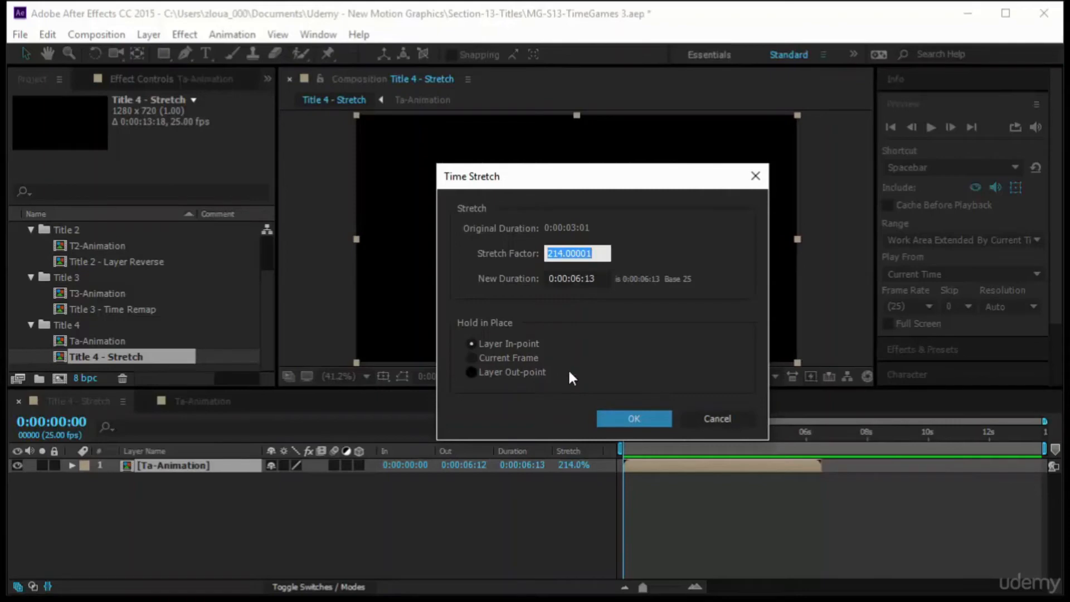
Time-stretch the Ta-Animation layer to a new duration of 5 seconds, holding its in-point in place.
{"action": "left_click", "coordinate": [483, 373]}
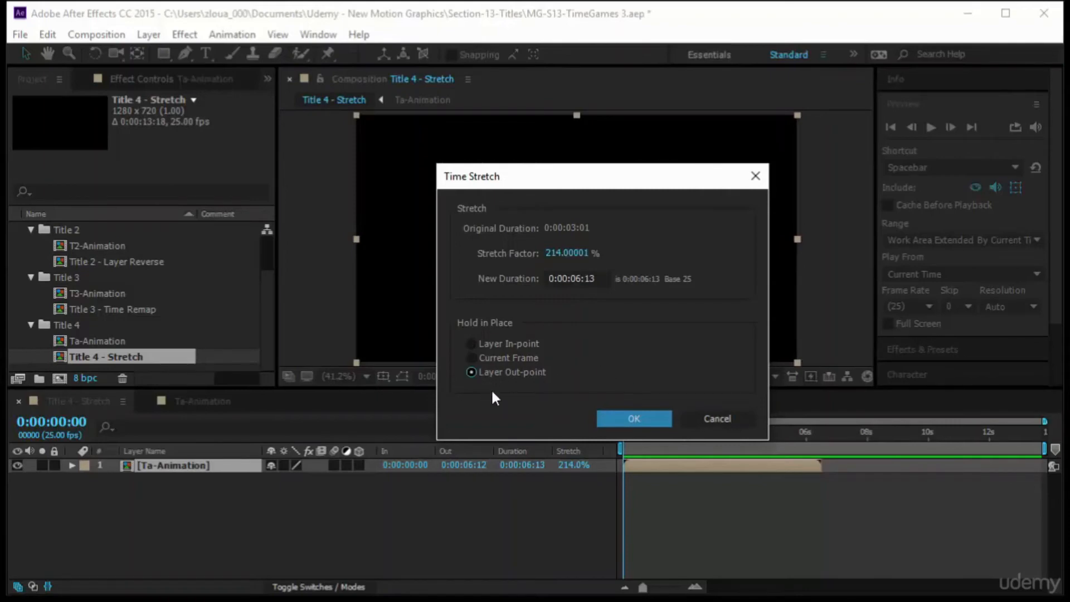
{"action": "left_click", "coordinate": [522, 358]}
{"action": "left_click", "coordinate": [523, 346]}
{"action": "left_click", "coordinate": [571, 255]}
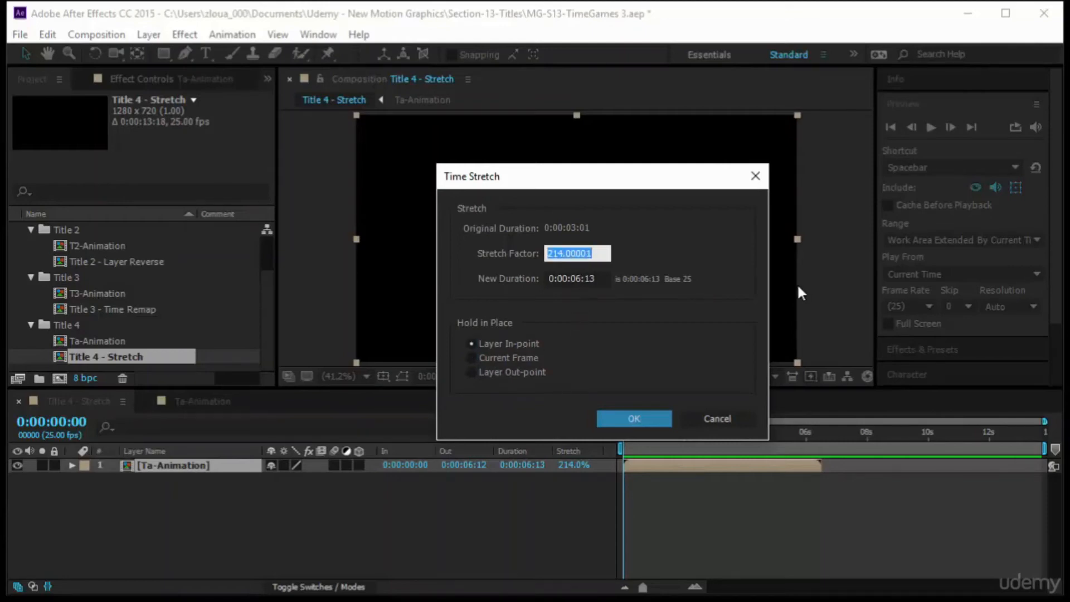
{"action": "type", "text": "150"}
{"action": "left_click", "coordinate": [594, 278]}
{"action": "left_click_drag", "start_coordinate": [595, 278], "coordinate": [524, 276]}
{"action": "type", "text": "500"}
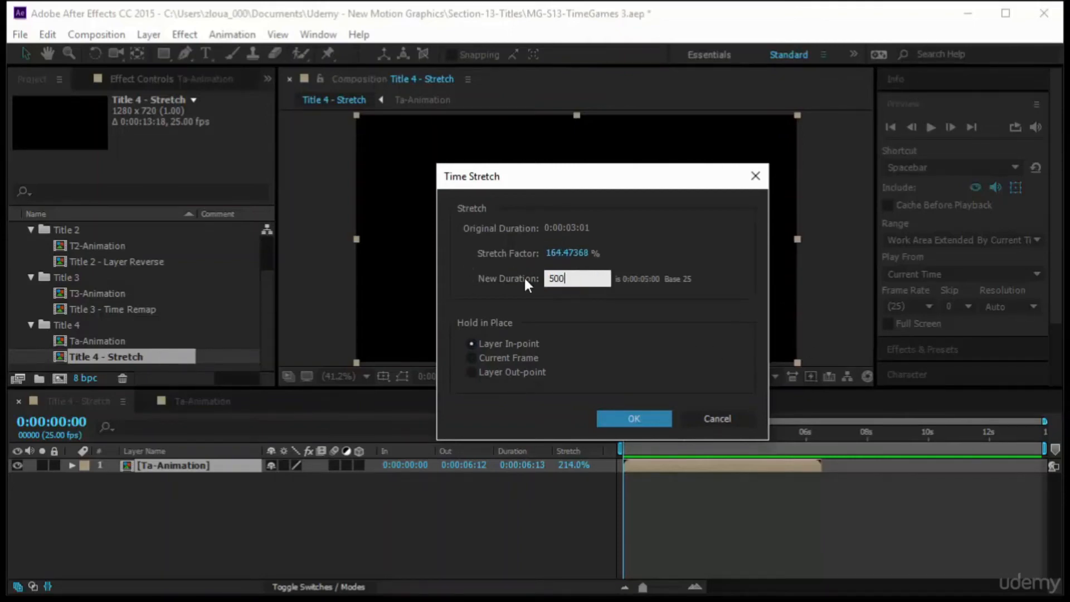
{"action": "left_click", "coordinate": [636, 417]}
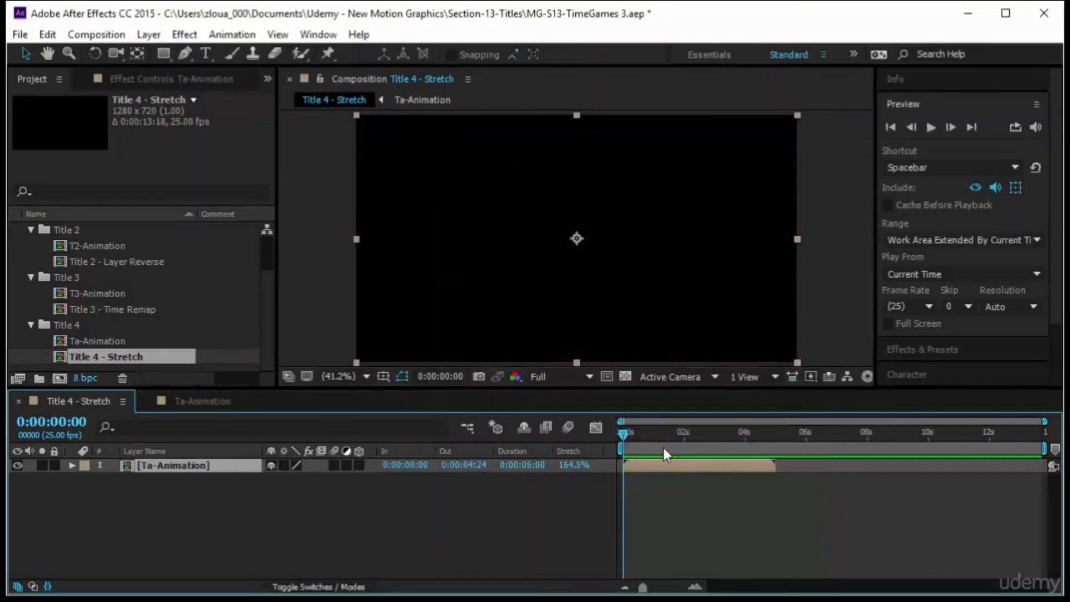
Scrub and preview the Title 4 - Stretch composition from the start.
{"action": "left_click_drag", "start_coordinate": [663, 447], "coordinate": [775, 436]}
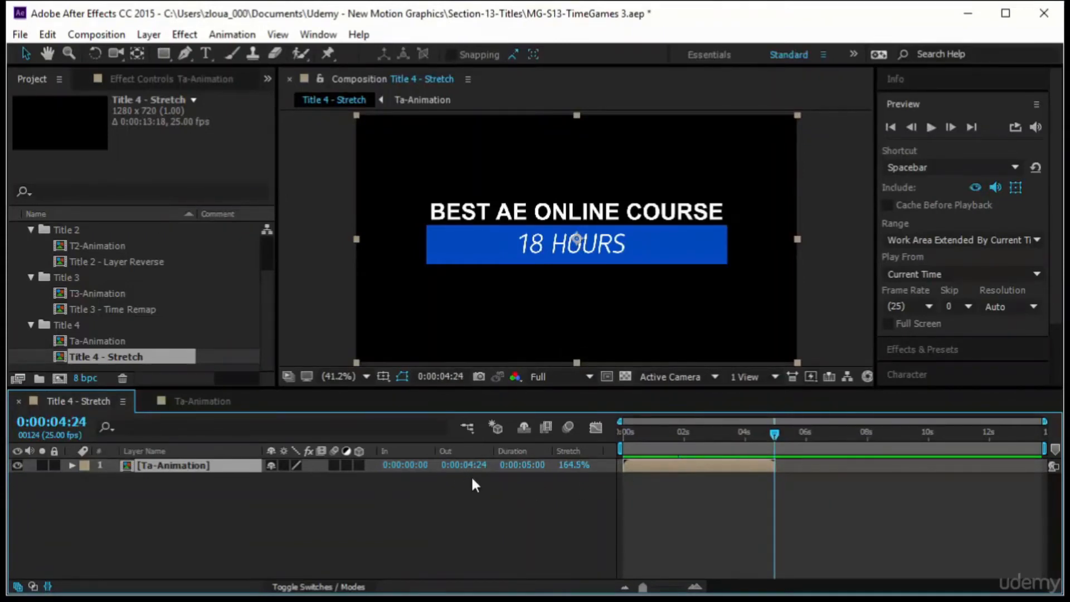
{"action": "key", "text": "Home"}
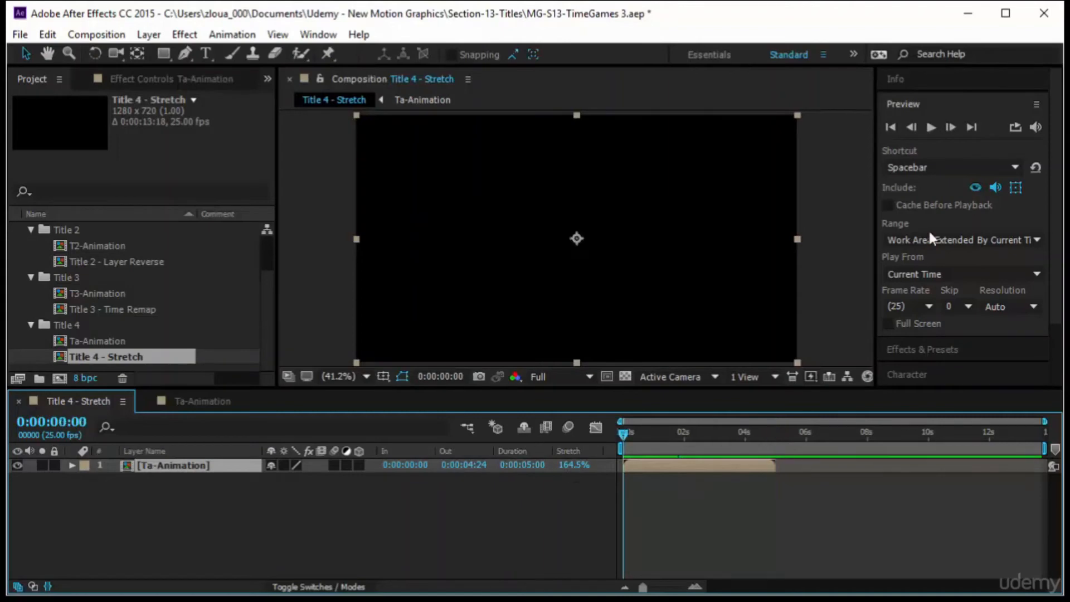
{"action": "left_click", "coordinate": [935, 132]}
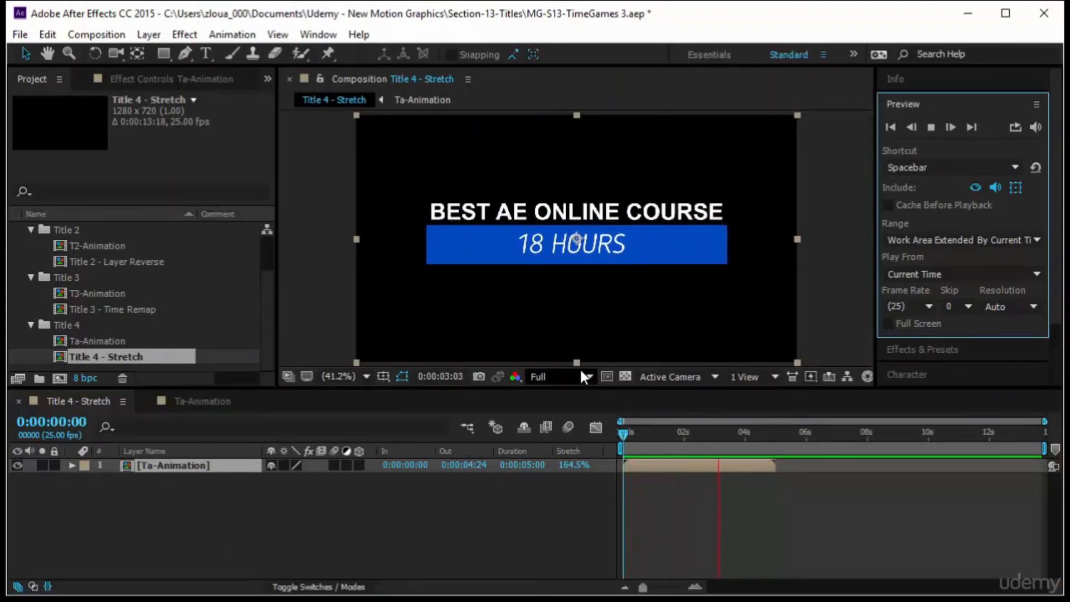
{"action": "left_click", "coordinate": [624, 436]}
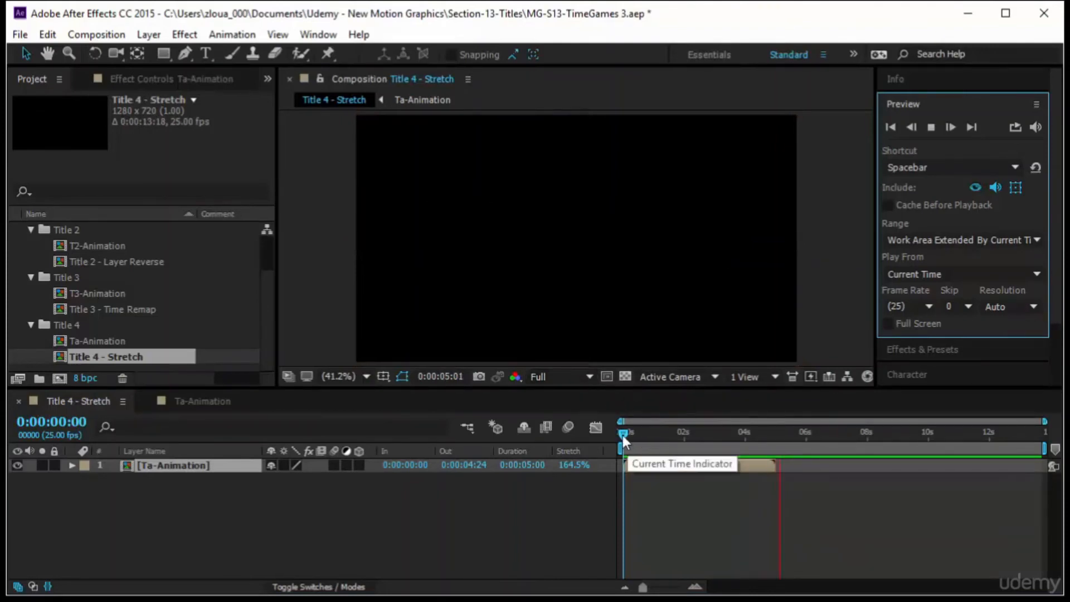
Move the Ta-Animation layer to the end of the timeline and stretch it to about 240% while holding its out-point.
{"action": "left_click_drag", "start_coordinate": [654, 463], "coordinate": [953, 467]}
{"action": "left_click", "coordinate": [575, 465]}
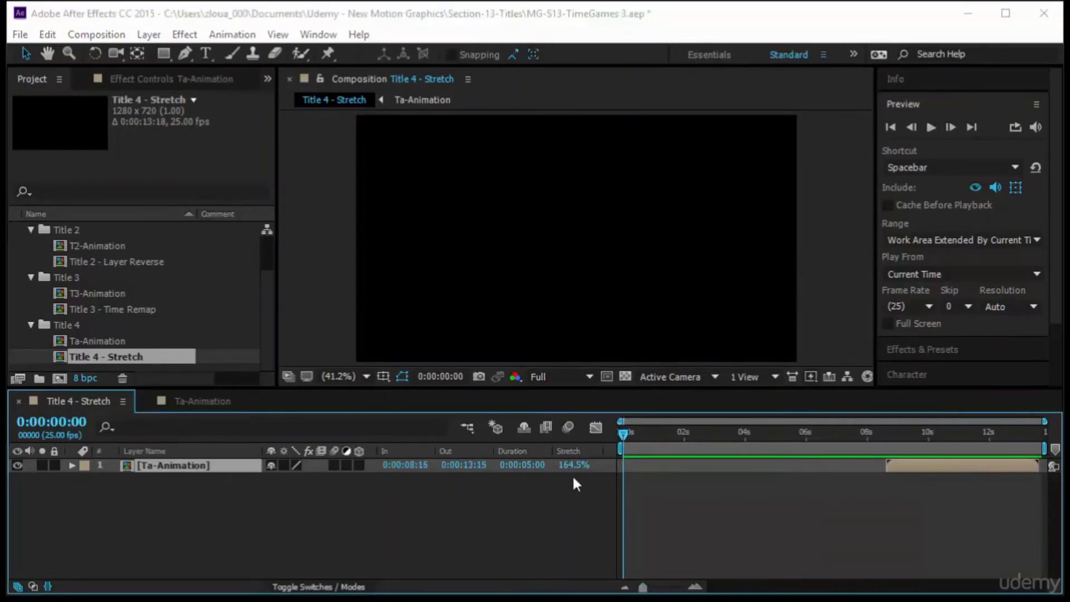
{"action": "left_click", "coordinate": [484, 370]}
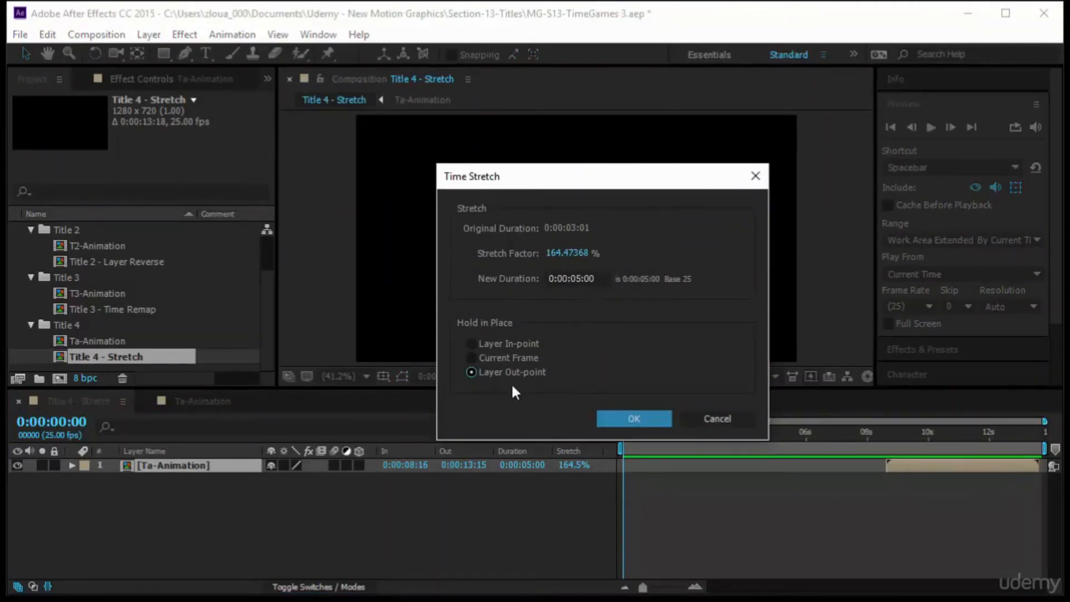
{"action": "left_click", "coordinate": [628, 419]}
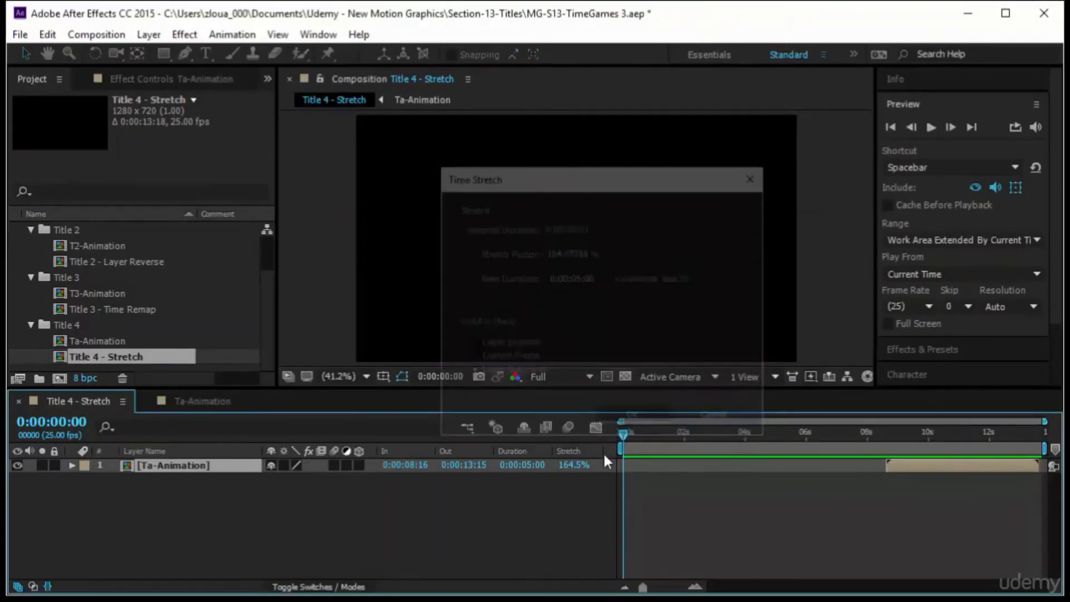
{"action": "left_click_drag", "start_coordinate": [569, 468], "coordinate": [660, 488]}
{"action": "left_click_drag", "start_coordinate": [628, 436], "coordinate": [892, 471]}
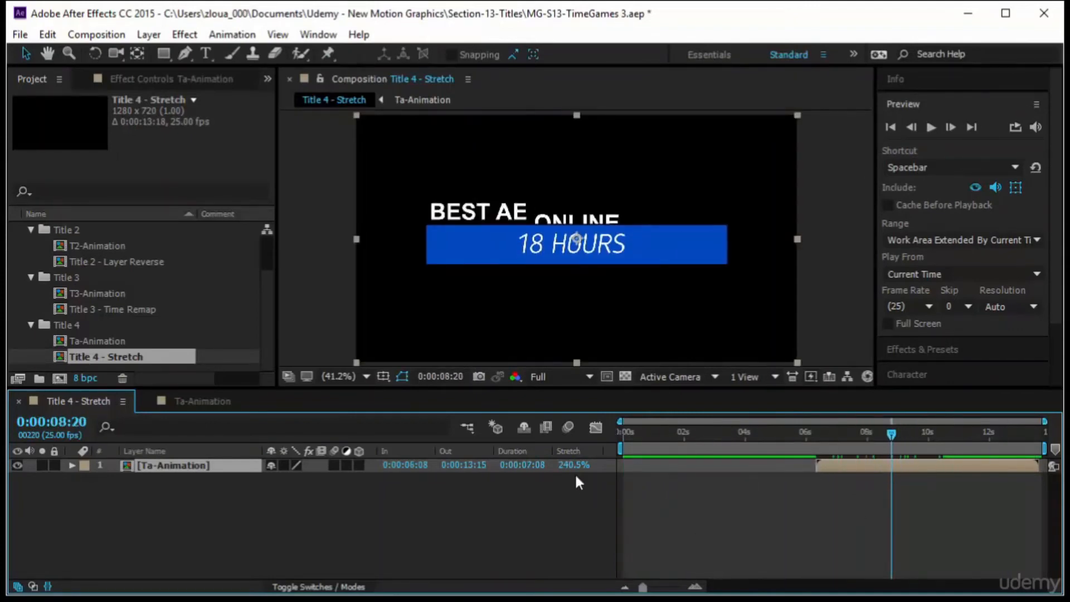
Reset the Ta-Animation layer's stretch factor to 100%.
{"action": "left_click", "coordinate": [575, 467]}
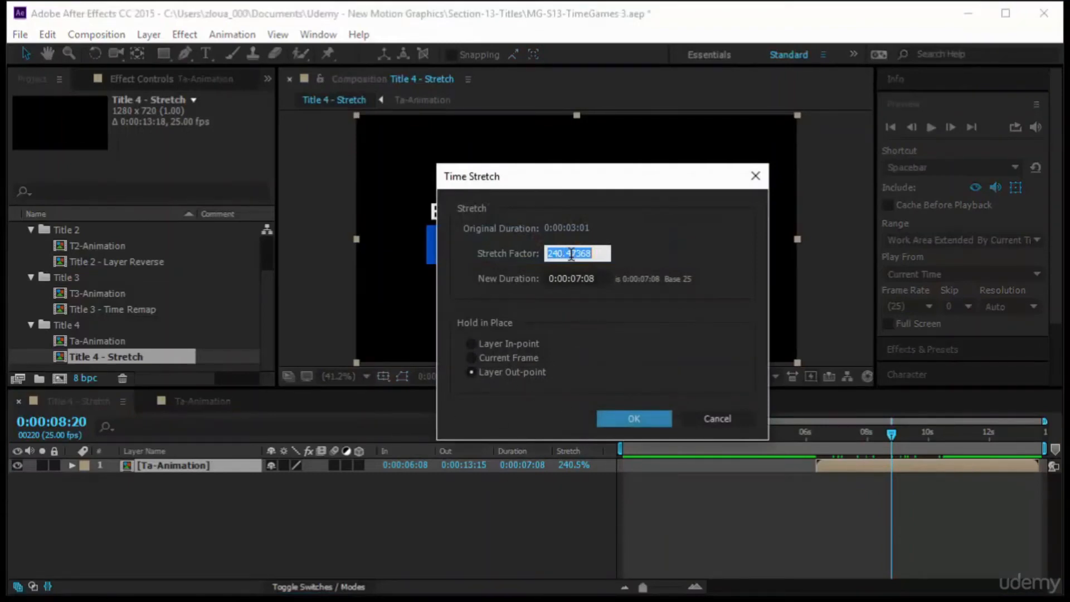
{"action": "type", "text": "100"}
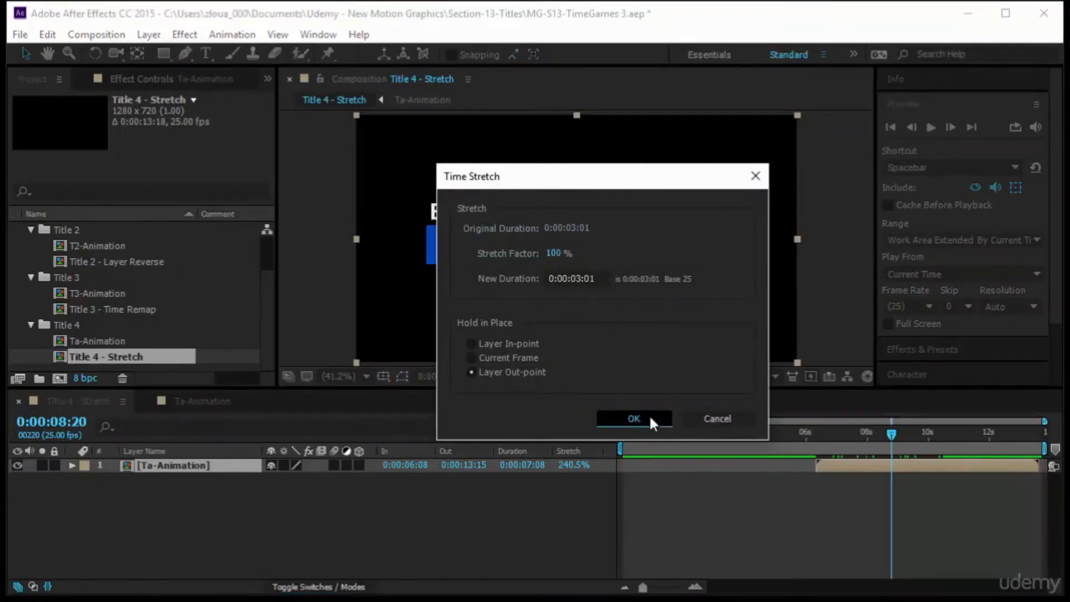
{"action": "left_click", "coordinate": [641, 418]}
{"action": "left_click_drag", "start_coordinate": [972, 464], "coordinate": [797, 490]}
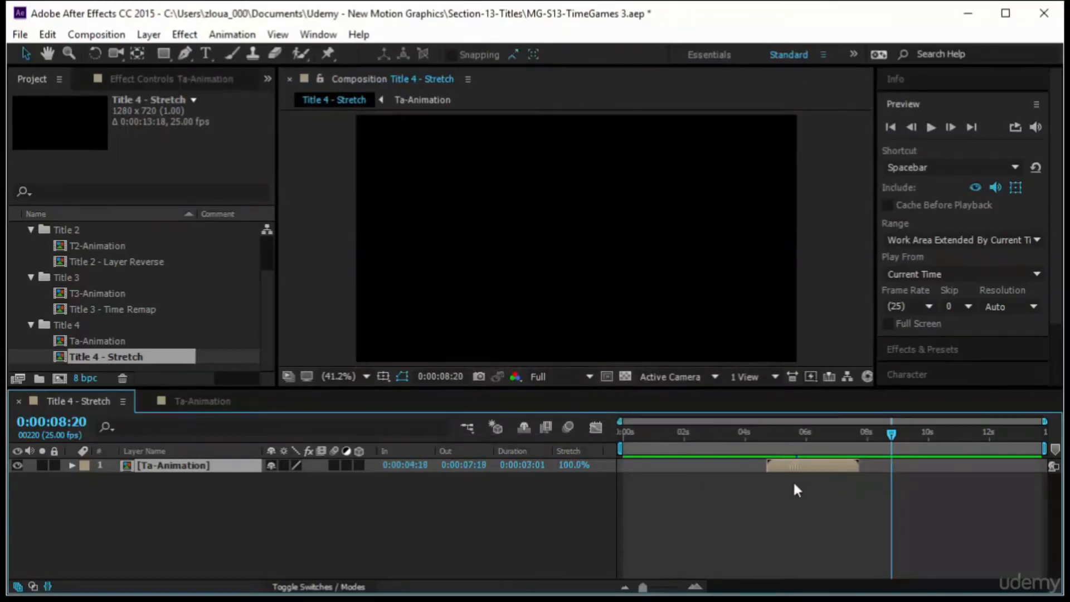
Stretch the Ta-Animation layer to 200% holding the current frame at 6:00.
{"action": "left_click_drag", "start_coordinate": [891, 435], "coordinate": [806, 454]}
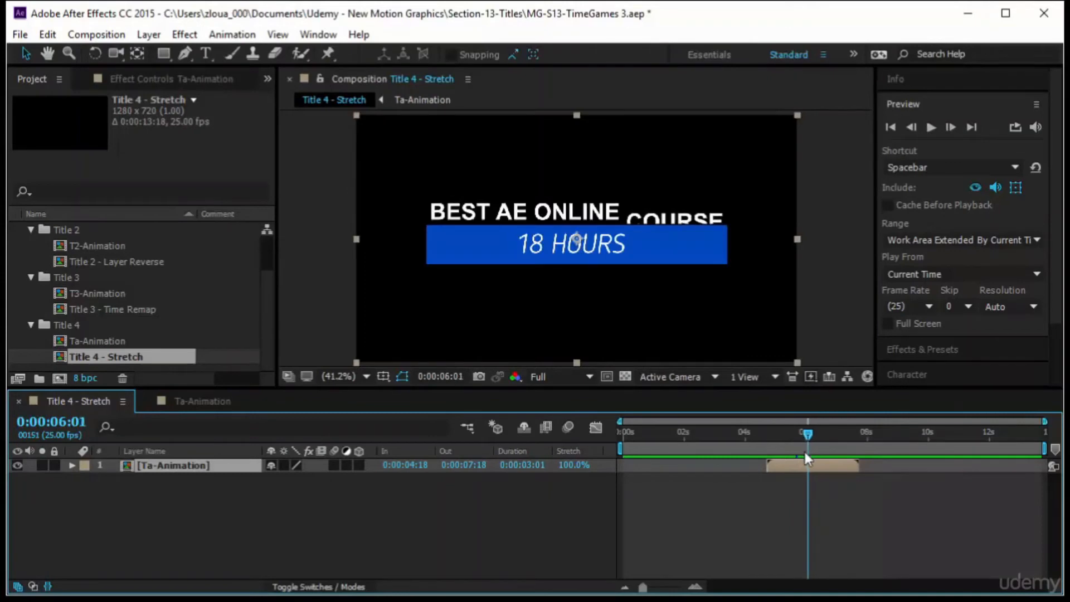
{"action": "left_click", "coordinate": [808, 434]}
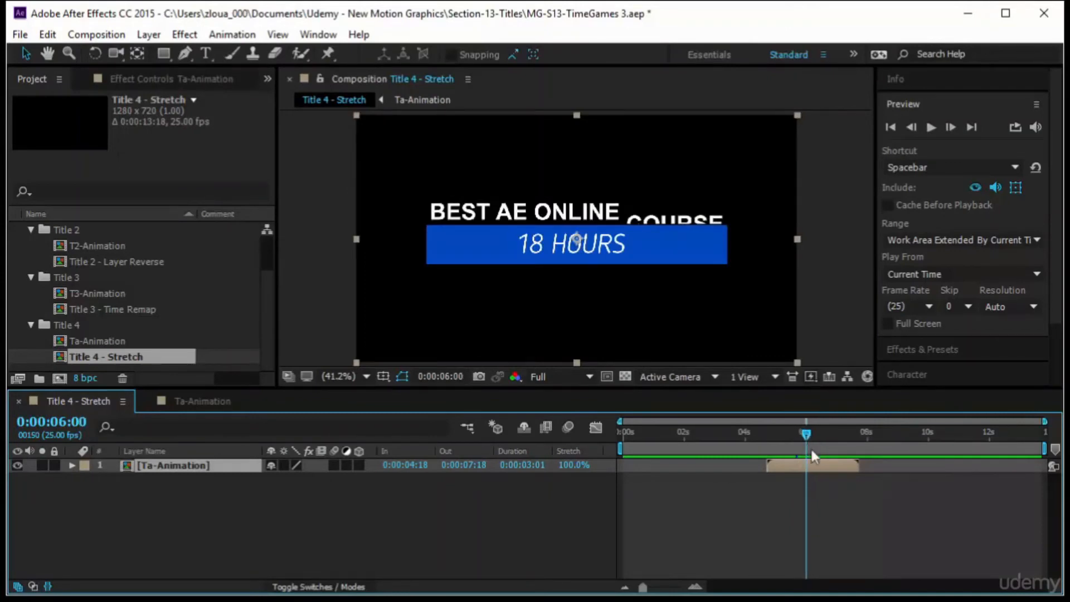
{"action": "left_click", "coordinate": [568, 465]}
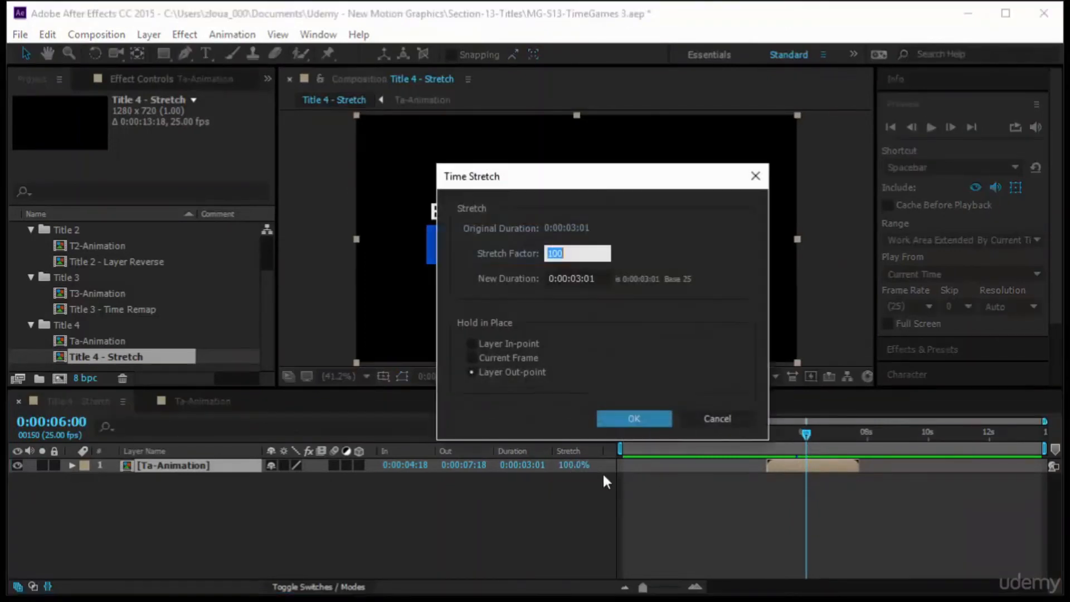
{"action": "left_click", "coordinate": [512, 358]}
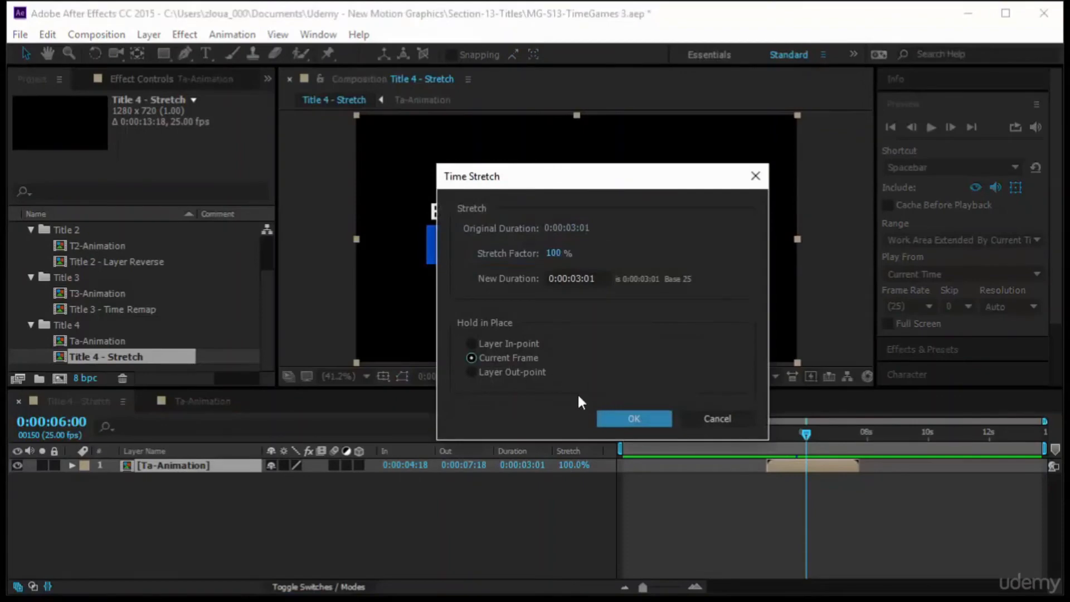
{"action": "left_click", "coordinate": [555, 253]}
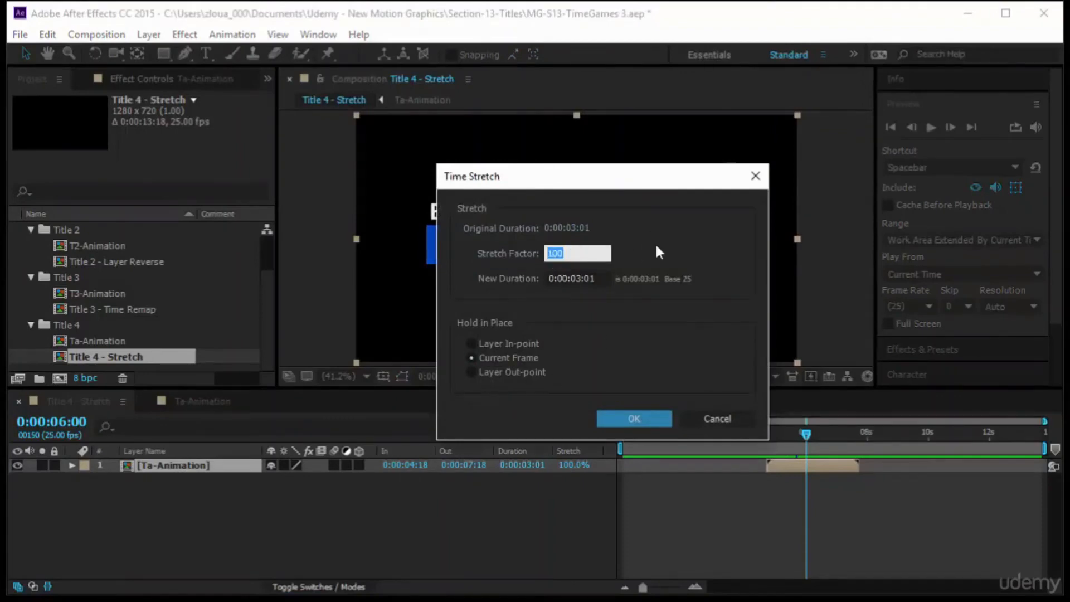
{"action": "type", "text": "200"}
{"action": "left_click", "coordinate": [646, 425]}
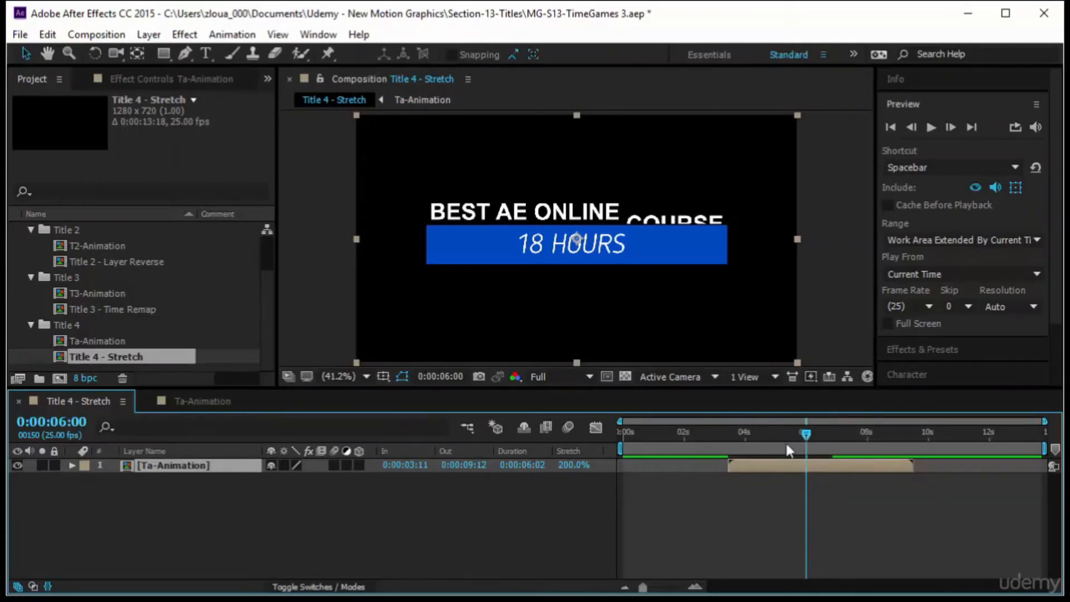
{"action": "left_click", "coordinate": [137, 246]}
{"action": "left_click", "coordinate": [137, 261]}
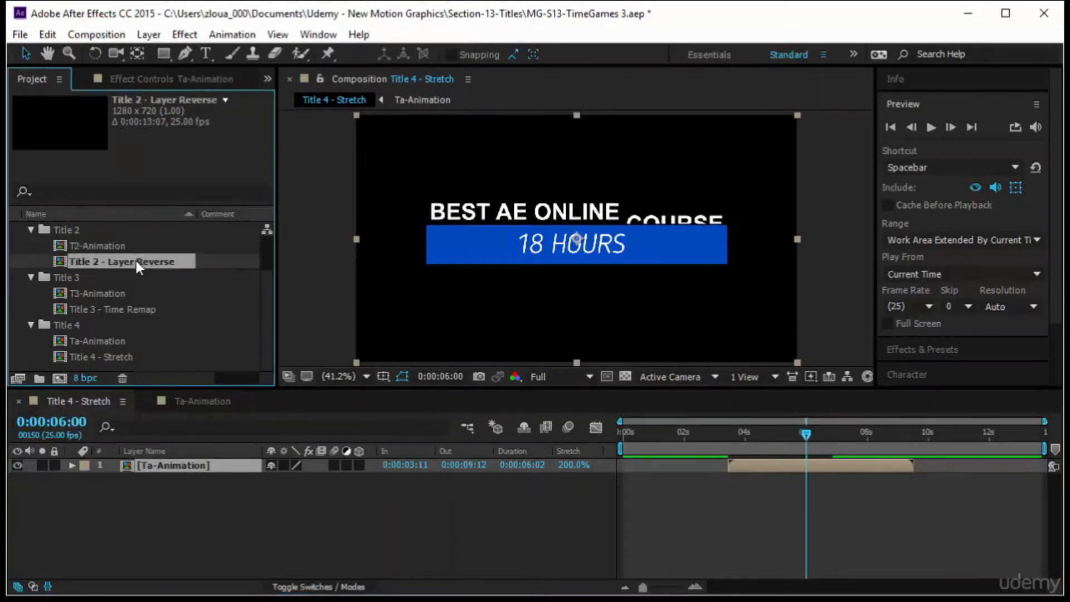
{"action": "left_click_drag", "start_coordinate": [138, 262], "coordinate": [201, 533]}
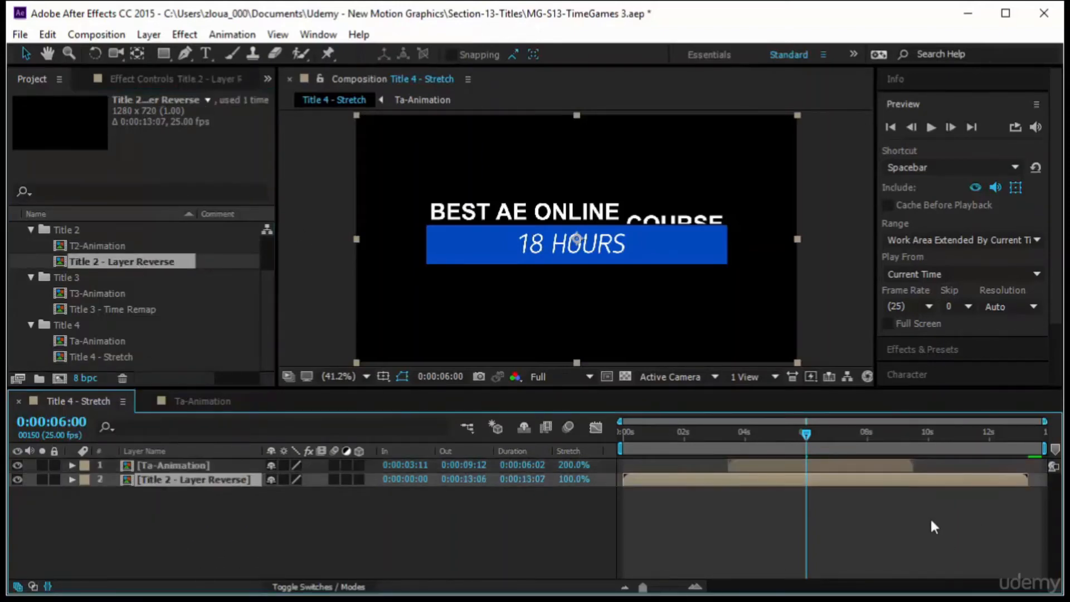
{"action": "left_click_drag", "start_coordinate": [857, 463], "coordinate": [882, 465]}
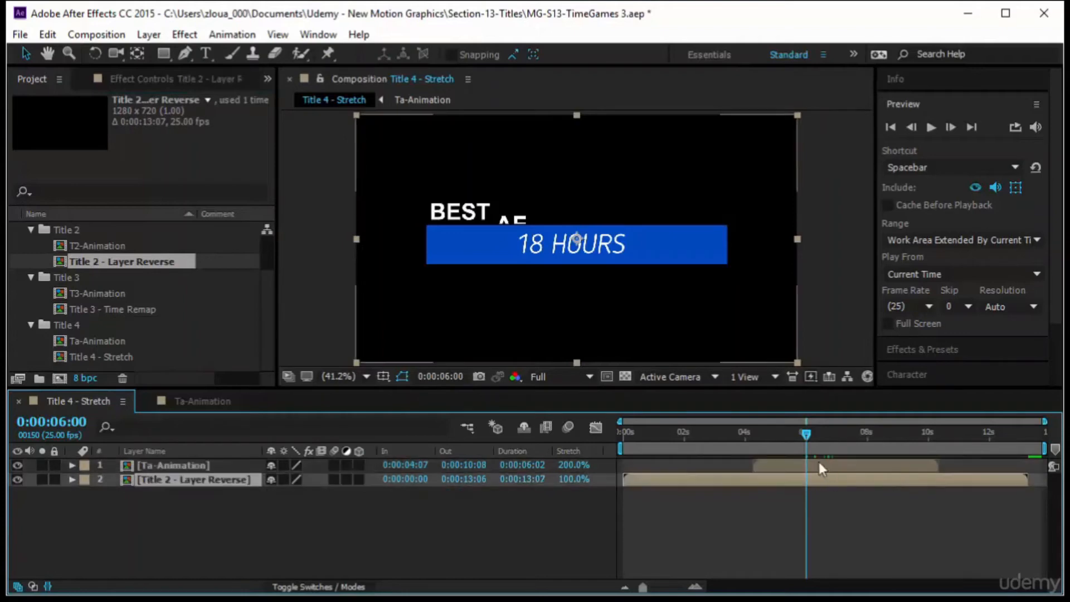
{"action": "left_click_drag", "start_coordinate": [807, 437], "coordinate": [861, 438]}
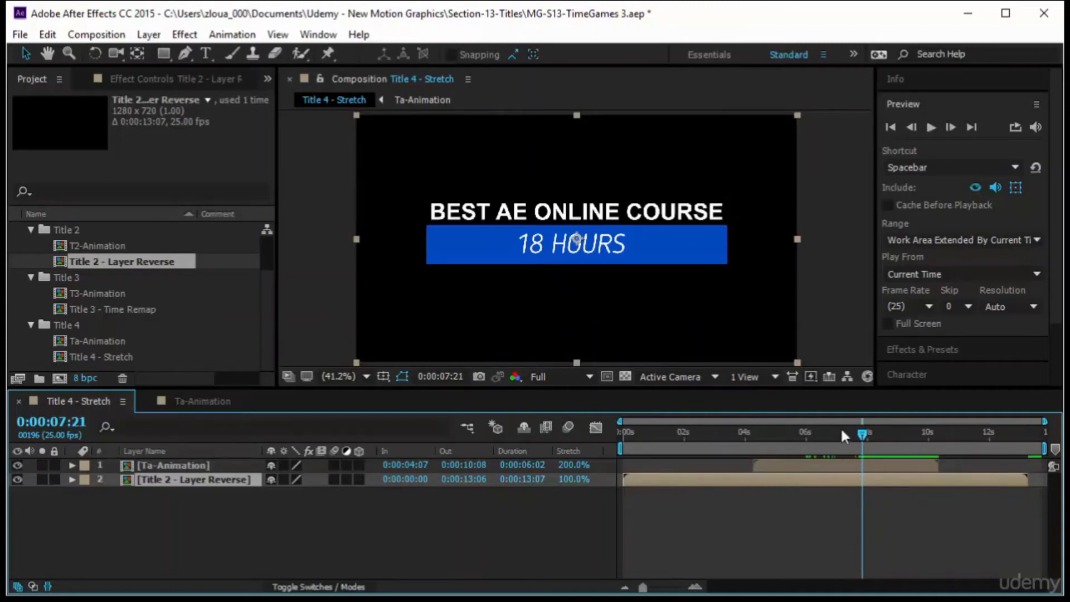
{"action": "left_click", "coordinate": [573, 465]}
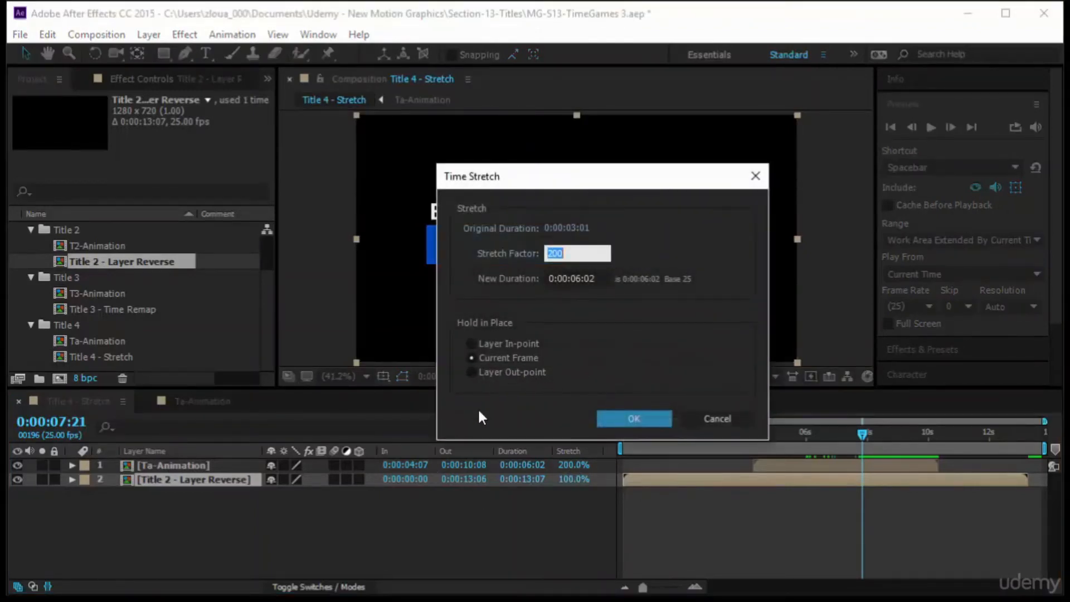
{"action": "left_click", "coordinate": [703, 418]}
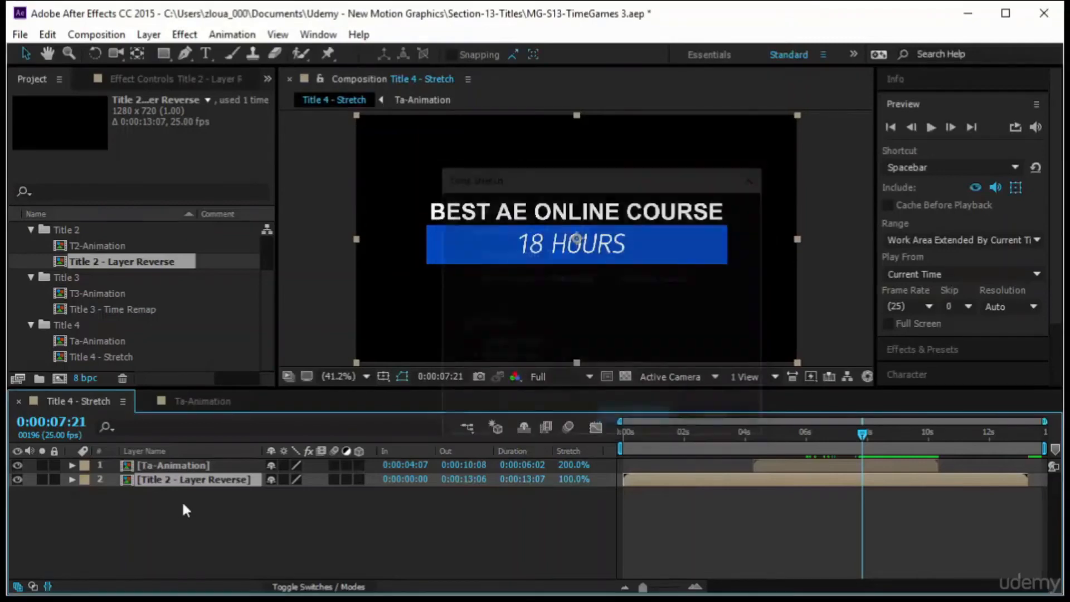
{"action": "key", "text": "Delete"}
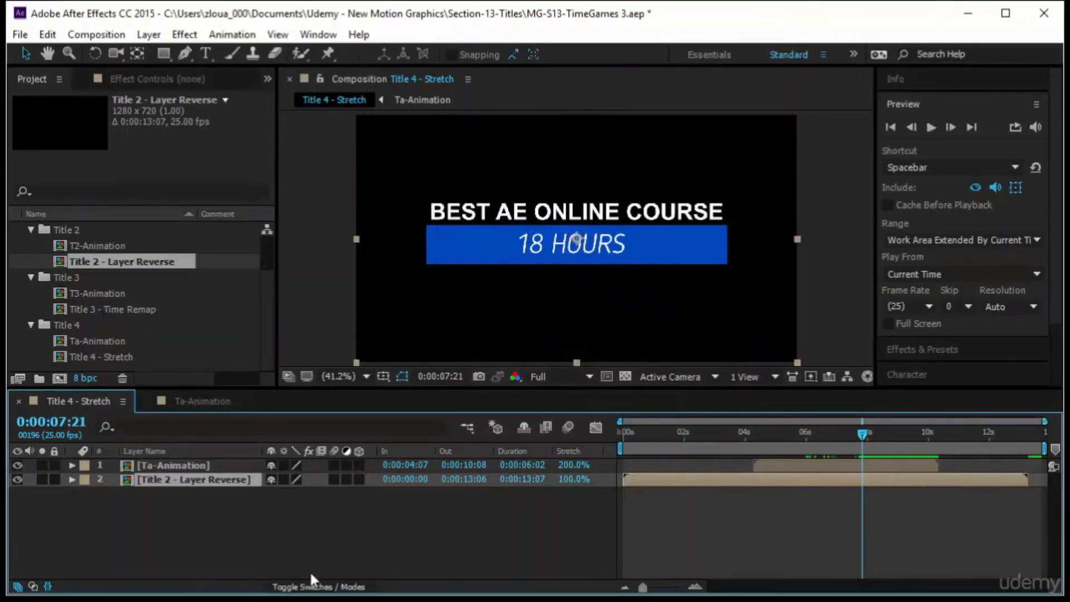
Slide the Ta-Animation layer to start at about 3:01 and scrub through its stretched animation.
{"action": "left_click_drag", "start_coordinate": [863, 474], "coordinate": [702, 479]}
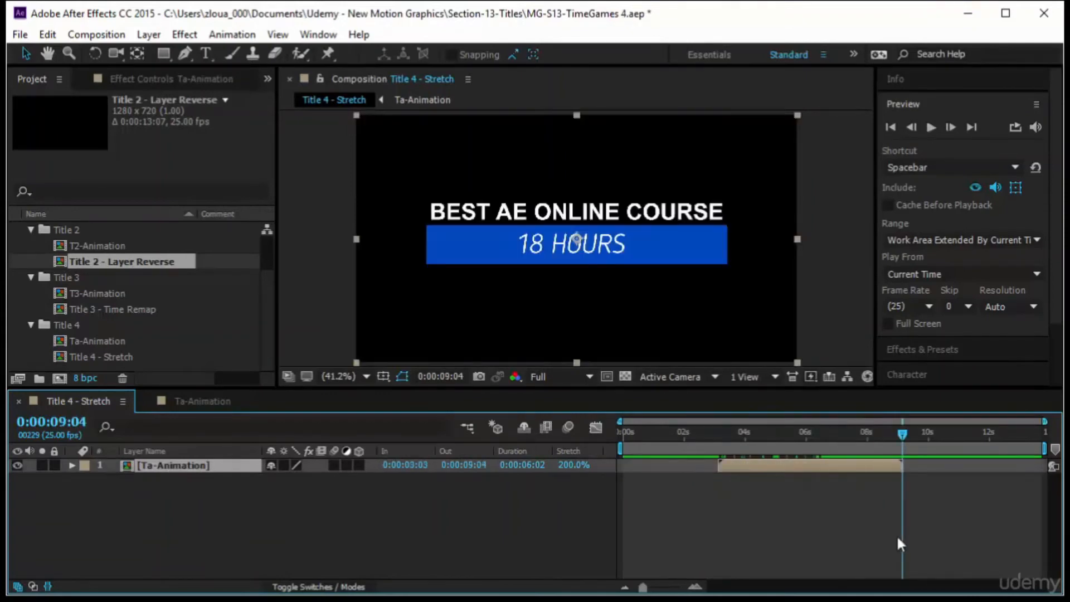
{"action": "left_click_drag", "start_coordinate": [855, 466], "coordinate": [755, 474]}
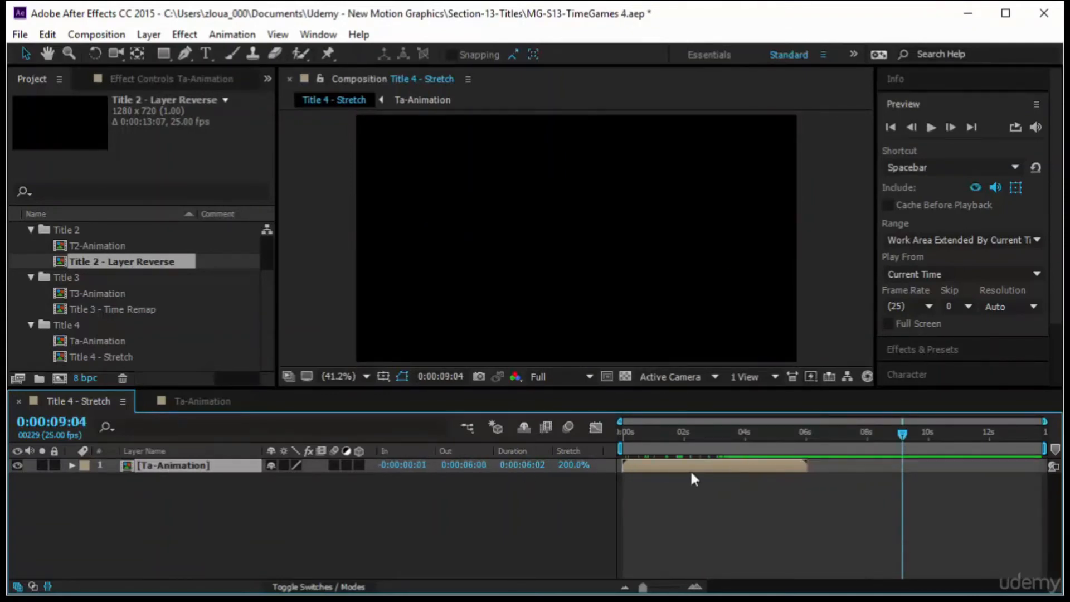
{"action": "left_click_drag", "start_coordinate": [690, 473], "coordinate": [694, 472]}
{"action": "left_click_drag", "start_coordinate": [718, 467], "coordinate": [808, 463]}
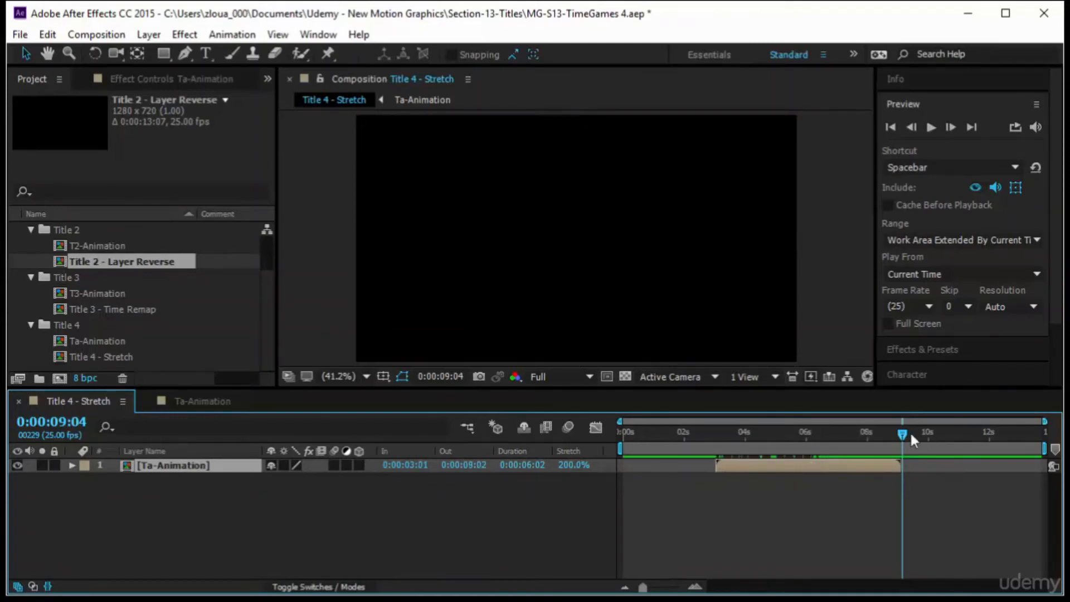
{"action": "left_click_drag", "start_coordinate": [913, 439], "coordinate": [834, 474]}
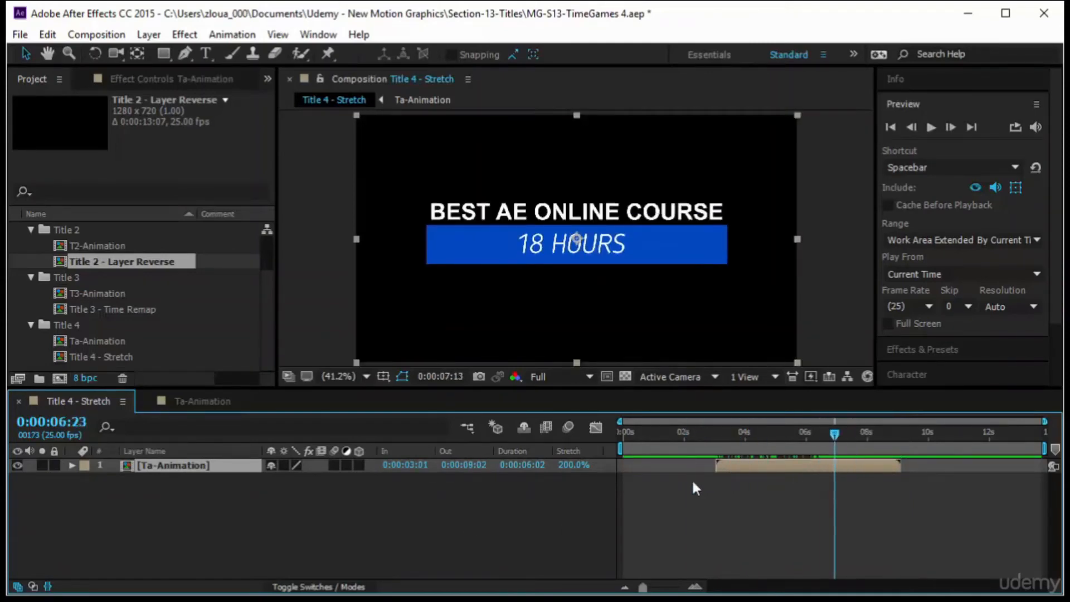
{"action": "left_click_drag", "start_coordinate": [692, 478], "coordinate": [687, 479]}
{"action": "left_click_drag", "start_coordinate": [785, 465], "coordinate": [695, 473]}
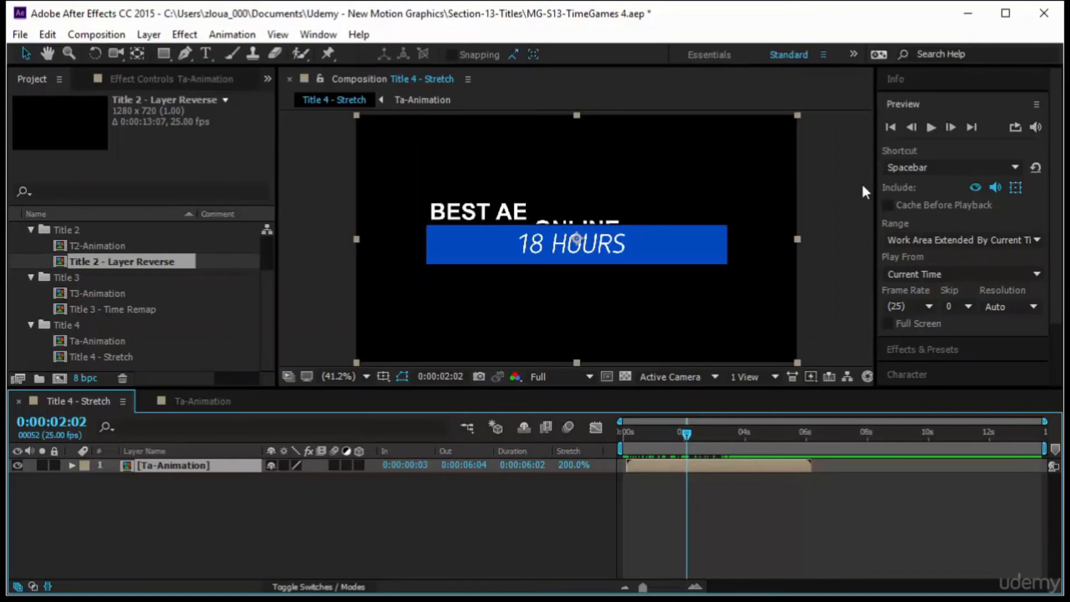
{"action": "left_click_drag", "start_coordinate": [715, 477], "coordinate": [804, 478]}
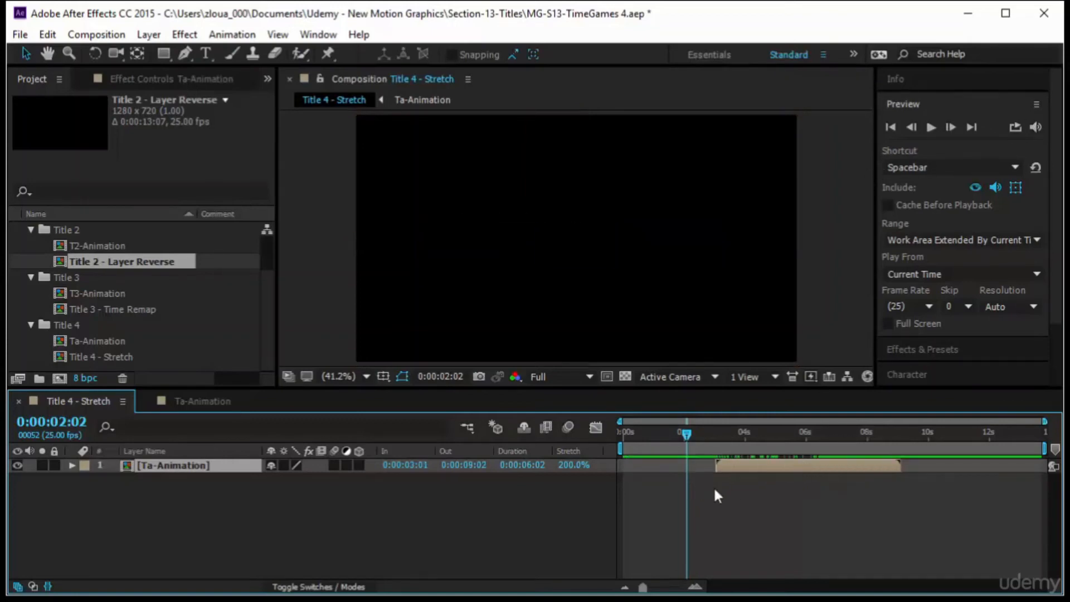
{"action": "left_click_drag", "start_coordinate": [707, 434], "coordinate": [793, 457]}
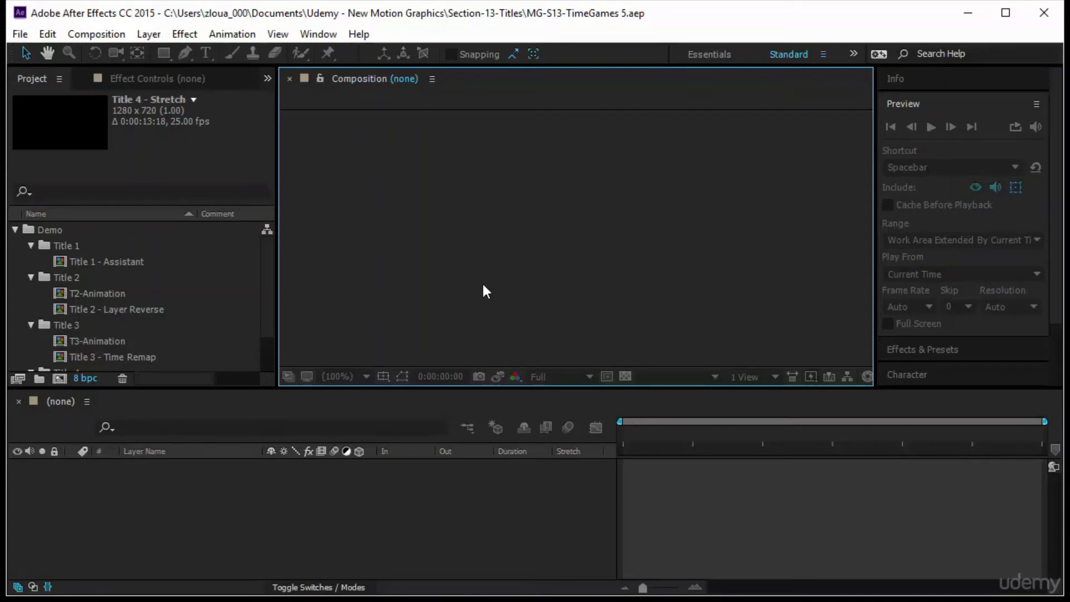
Create a new composition named DEmo.
{"action": "scroll", "coordinate": [136, 346], "scroll_direction": "down", "scroll_amount": 2}
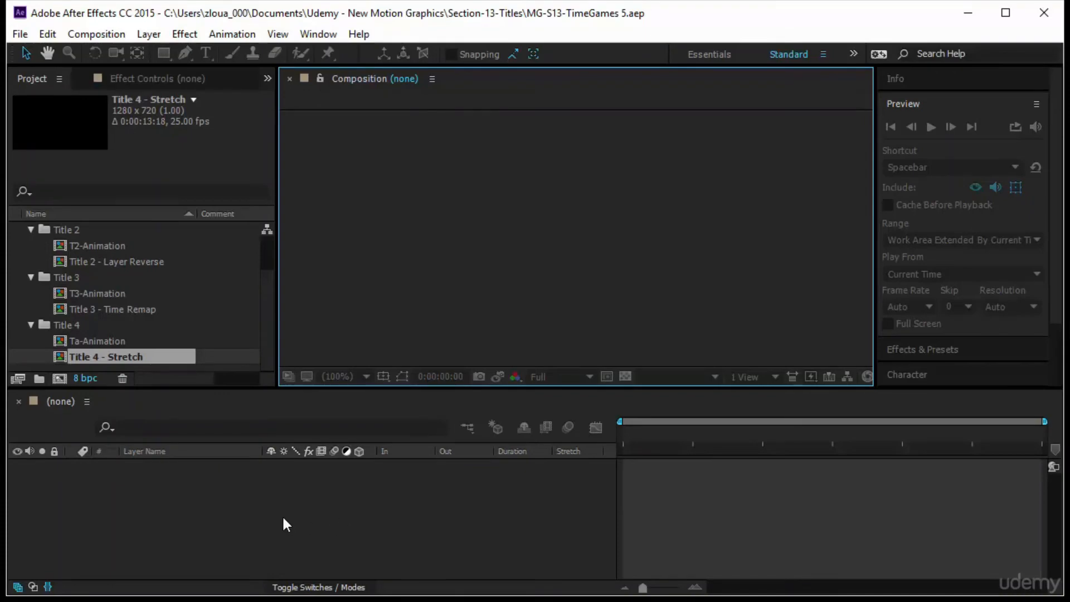
{"action": "left_click", "coordinate": [59, 378]}
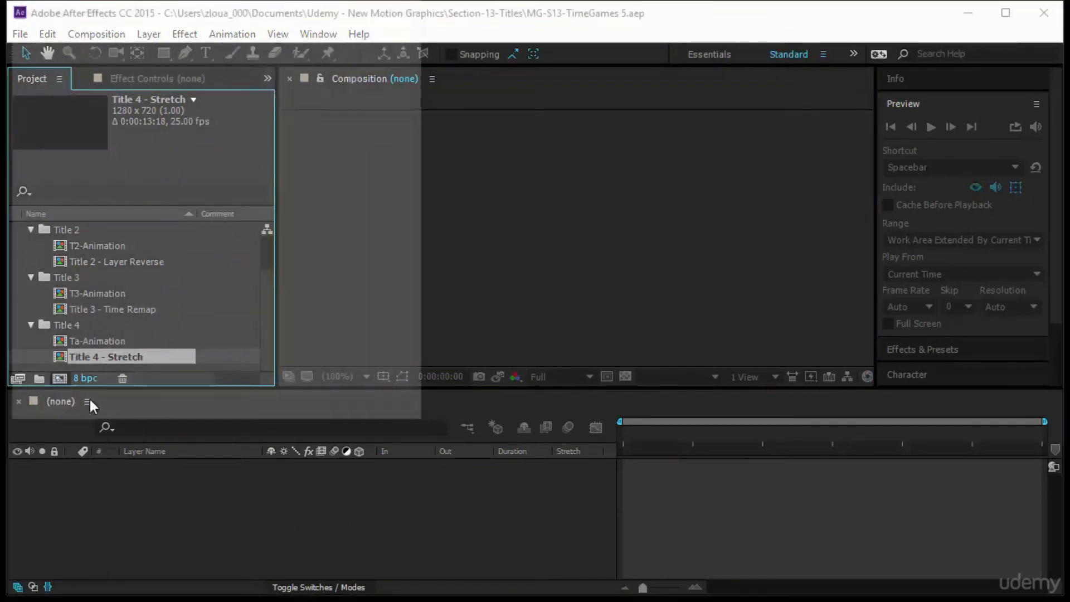
{"action": "left_click_drag", "start_coordinate": [222, 8], "coordinate": [346, 79]}
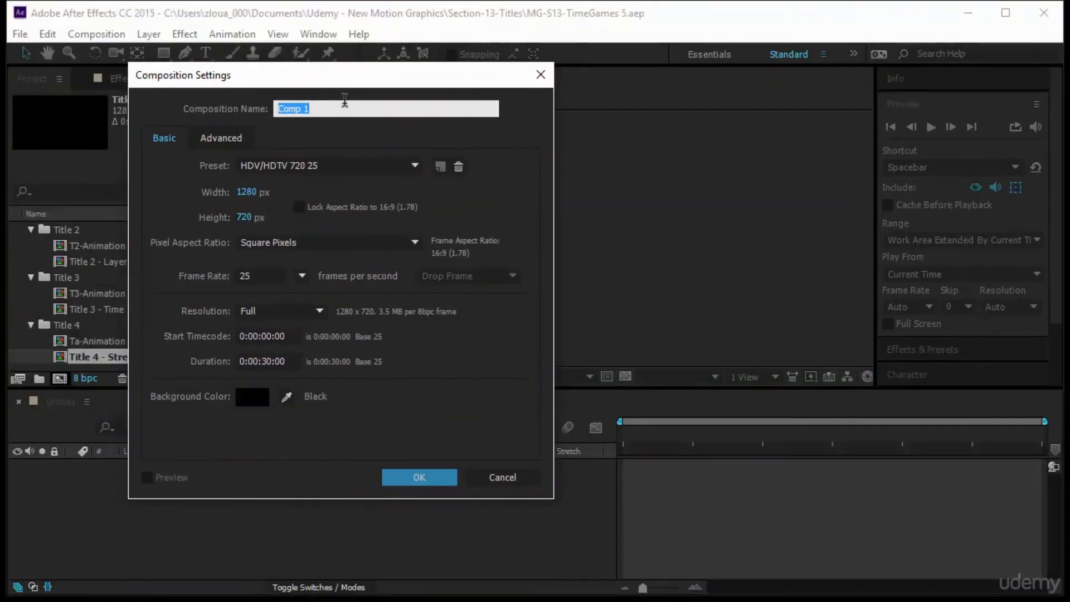
{"action": "type", "text": "DEmo"}
{"action": "key", "text": "Return"}
Add the Title 1 - Assistant and Title 2 - Layer Reverse compositions as layers in DEmo.
{"action": "left_click_drag", "start_coordinate": [99, 351], "coordinate": [114, 175]}
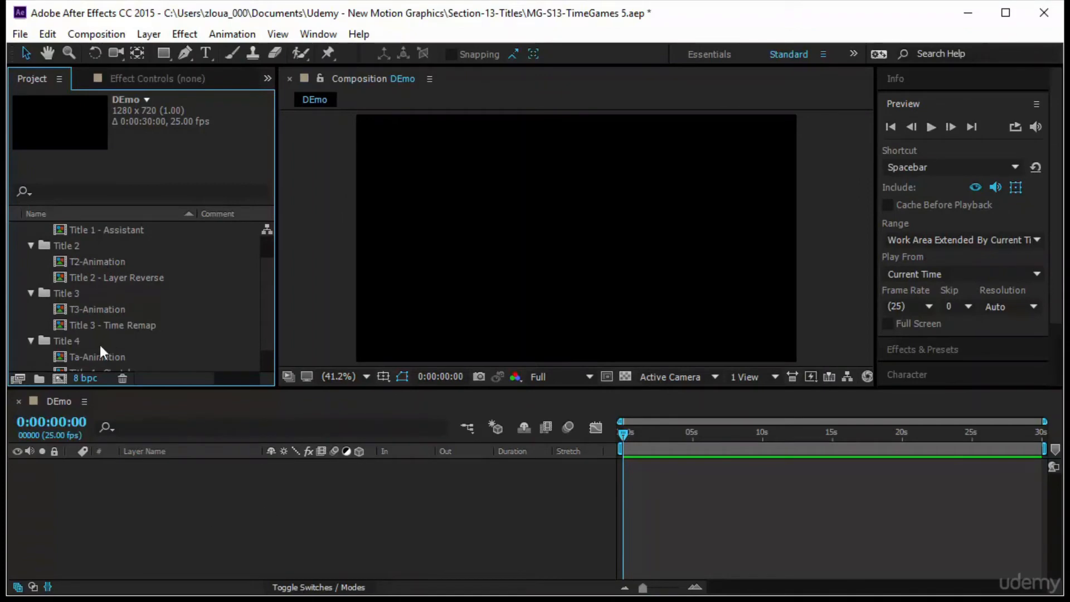
{"action": "scroll", "coordinate": [96, 242], "scroll_direction": "up", "scroll_amount": 2}
{"action": "left_click", "coordinate": [118, 261]}
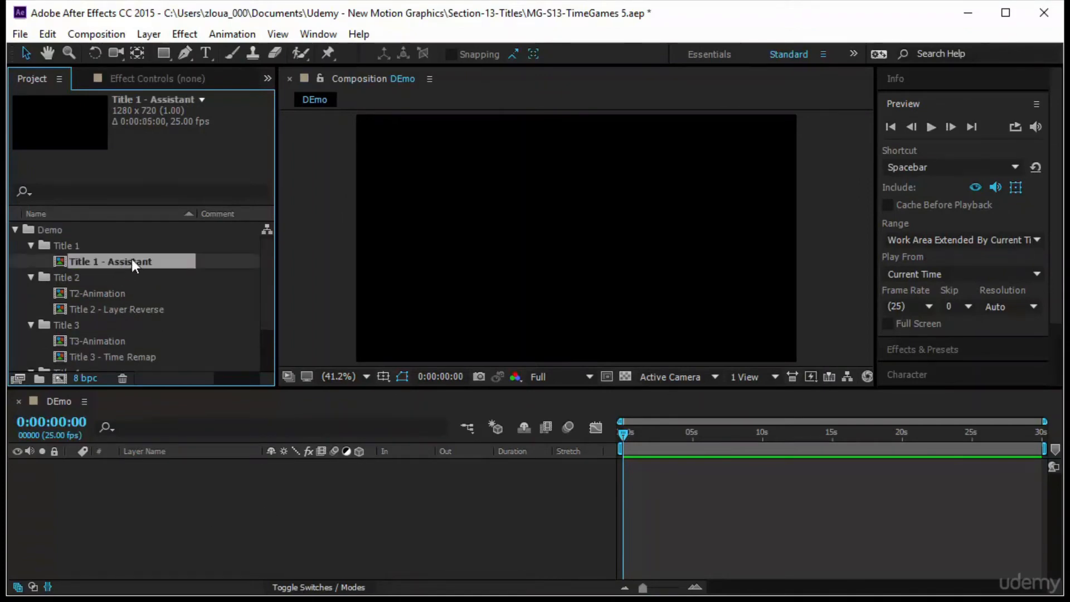
{"action": "left_click_drag", "start_coordinate": [132, 260], "coordinate": [149, 477]}
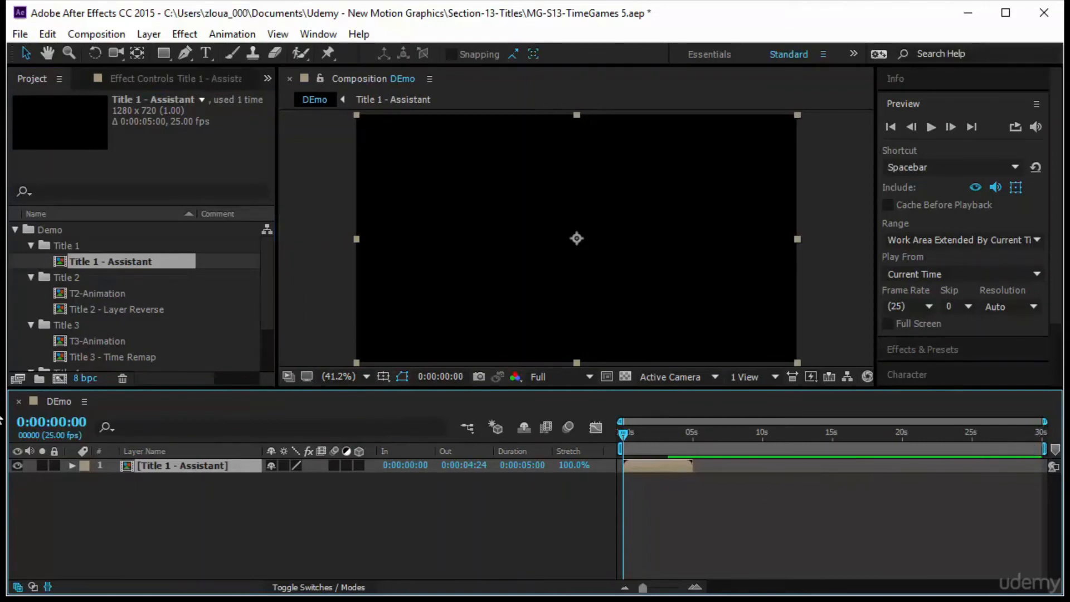
{"action": "left_click_drag", "start_coordinate": [120, 309], "coordinate": [125, 489]}
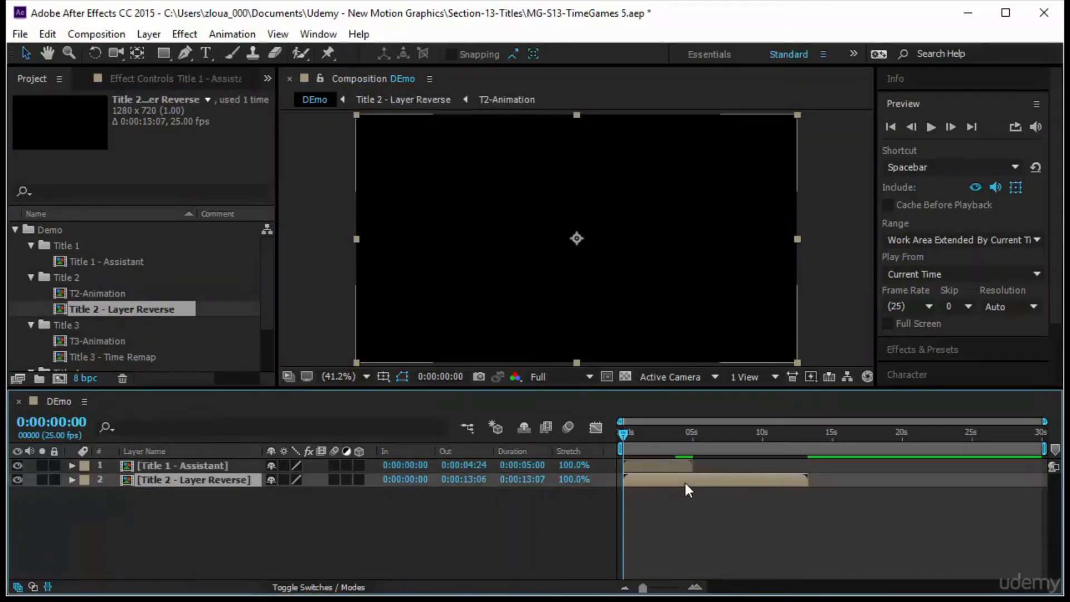
Add the Title 3 - Time Remap and Title 4 - Stretch compositions as layers in DEmo.
{"action": "left_click", "coordinate": [112, 340]}
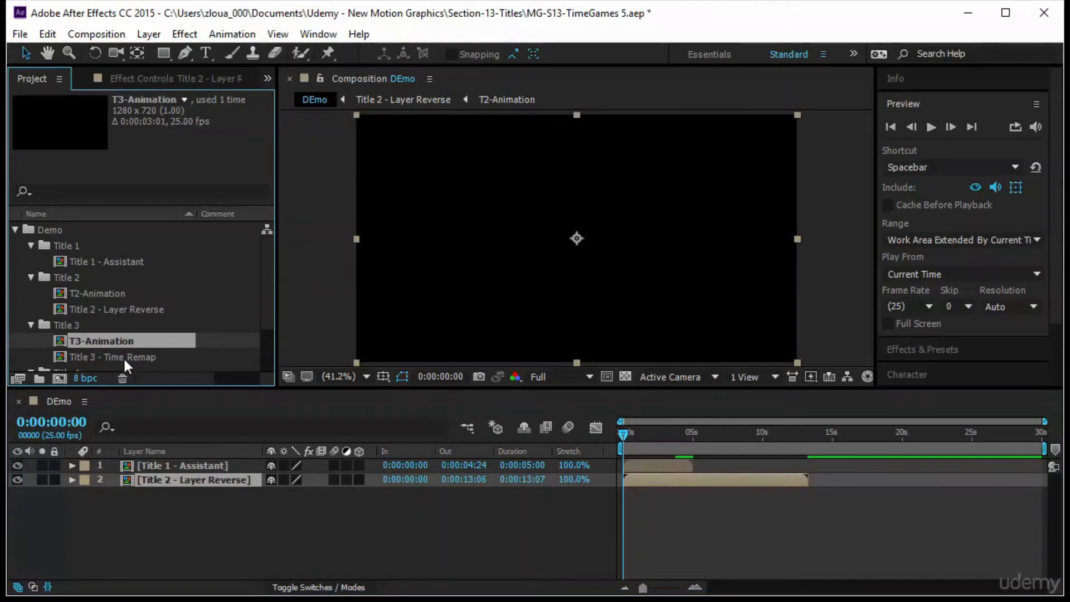
{"action": "left_click", "coordinate": [123, 357]}
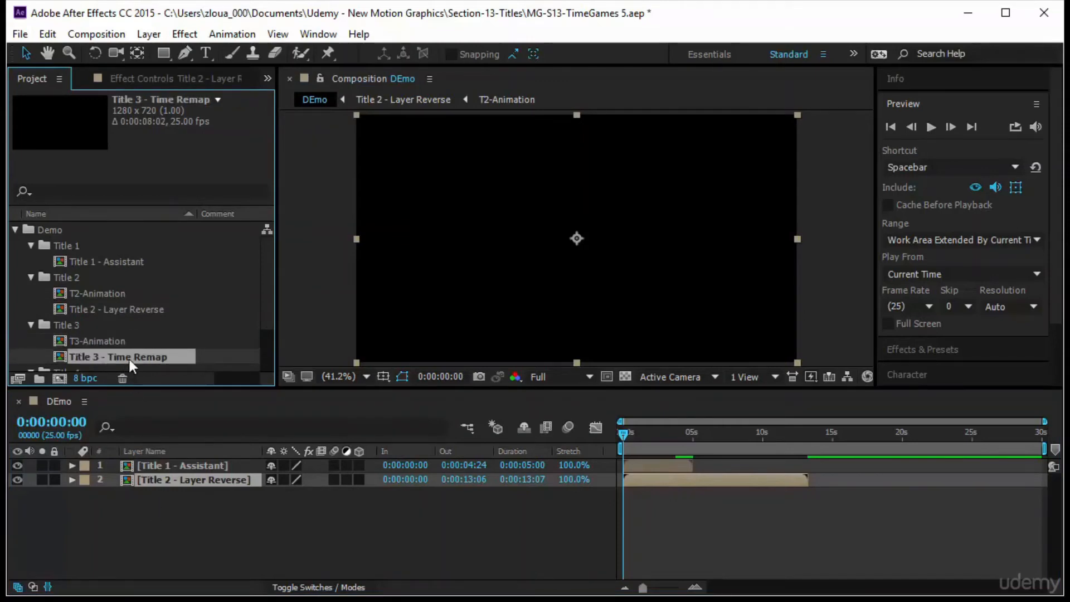
{"action": "left_click_drag", "start_coordinate": [128, 357], "coordinate": [148, 506]}
{"action": "scroll", "coordinate": [178, 332], "scroll_direction": "down", "scroll_amount": 3}
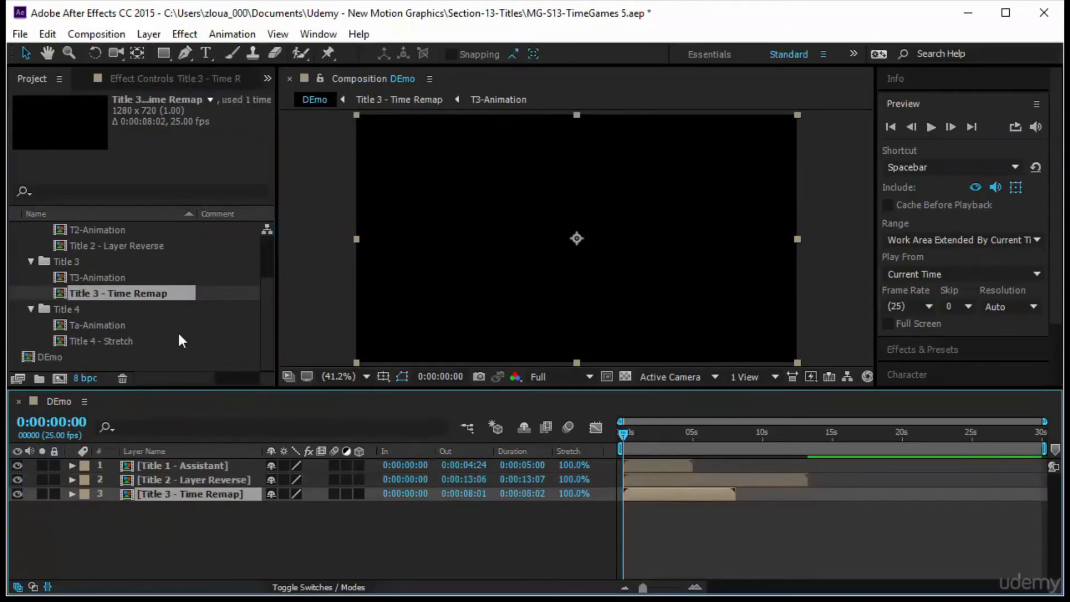
{"action": "left_click", "coordinate": [138, 341]}
{"action": "left_click_drag", "start_coordinate": [135, 342], "coordinate": [150, 521]}
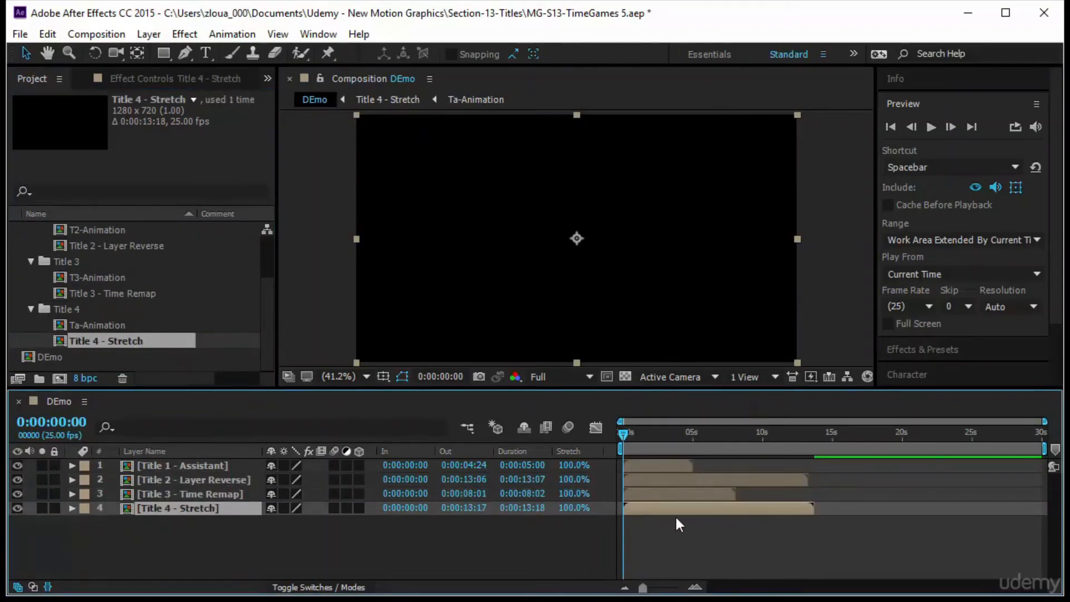
Scrub through the DEmo timeline to preview the stacked title layers.
{"action": "left_click_drag", "start_coordinate": [618, 433], "coordinate": [799, 469]}
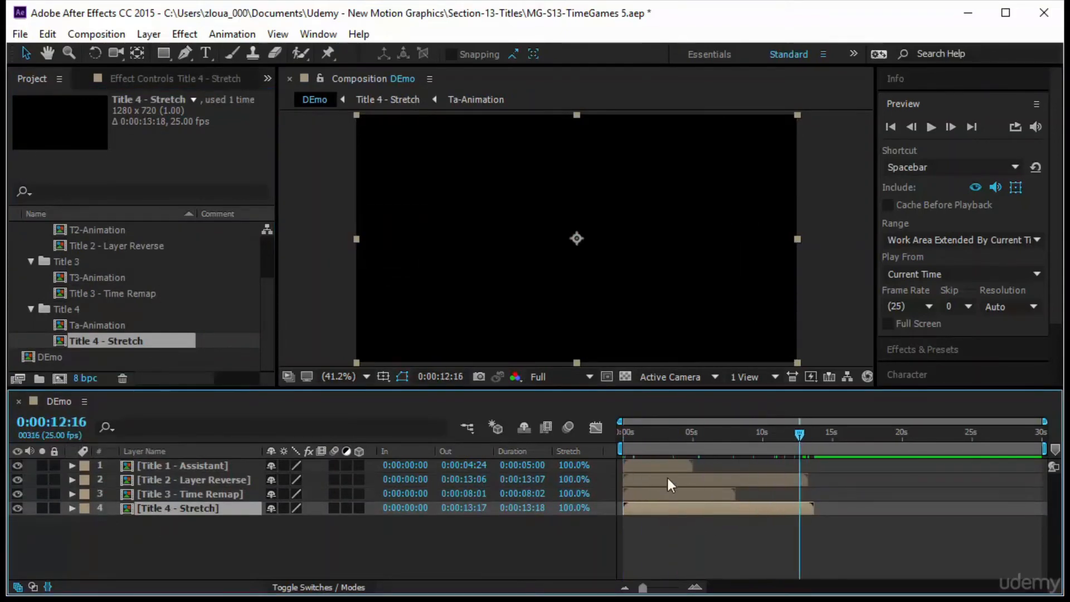
{"action": "key", "text": "Home"}
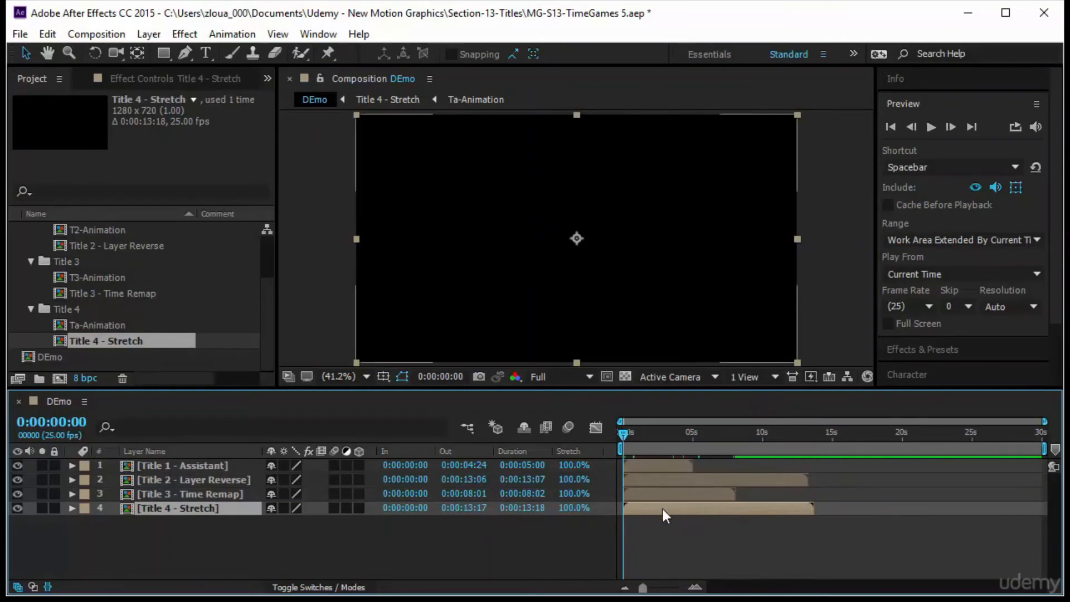
{"action": "left_click", "coordinate": [493, 543]}
{"action": "left_click", "coordinate": [675, 467]}
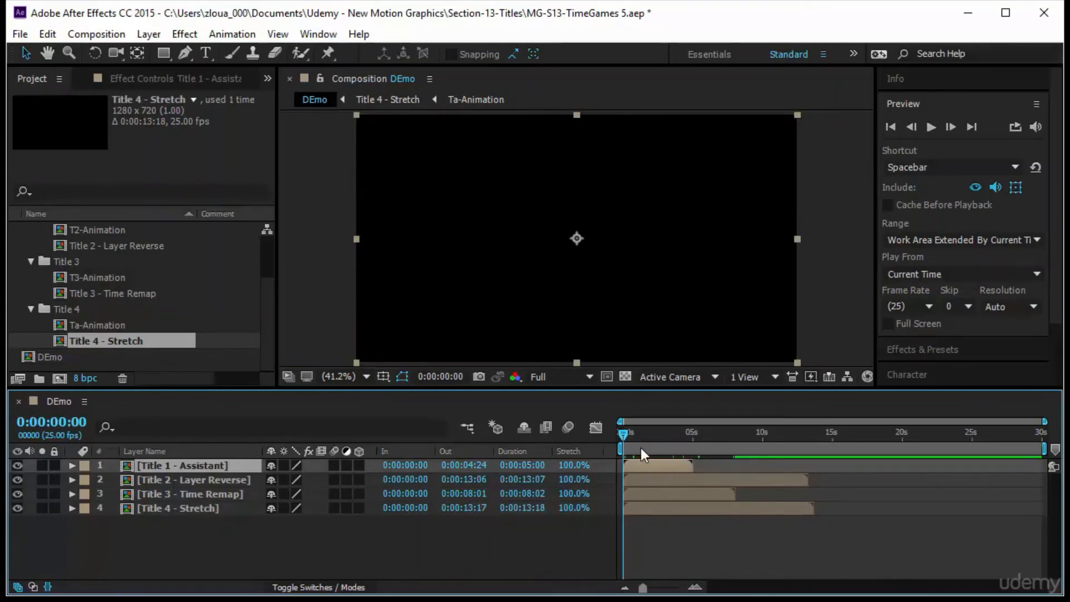
{"action": "key", "text": "o"}
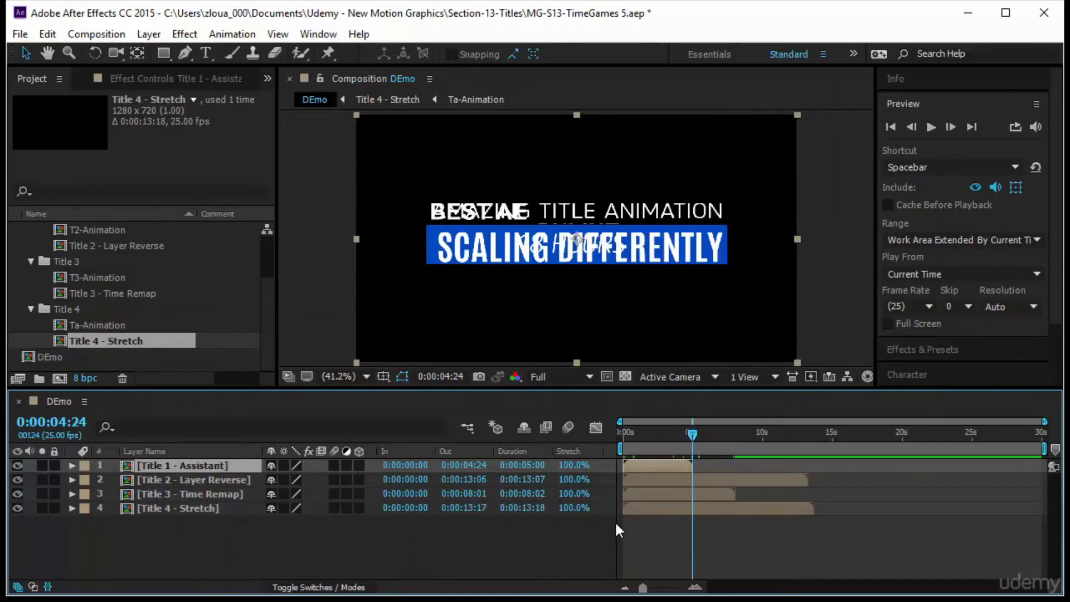
{"action": "left_click_drag", "start_coordinate": [630, 440], "coordinate": [838, 447]}
{"action": "key", "text": "Home"}
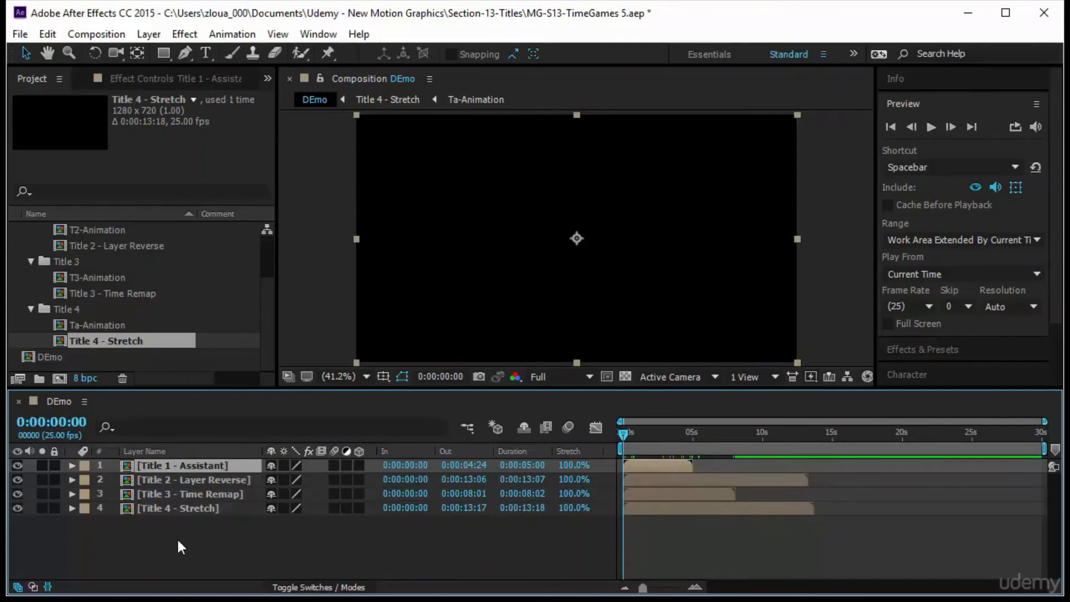
Try time-stretching all four layers to a 4:00 duration, then undo the stretch.
{"action": "left_click_drag", "start_coordinate": [176, 538], "coordinate": [185, 464]}
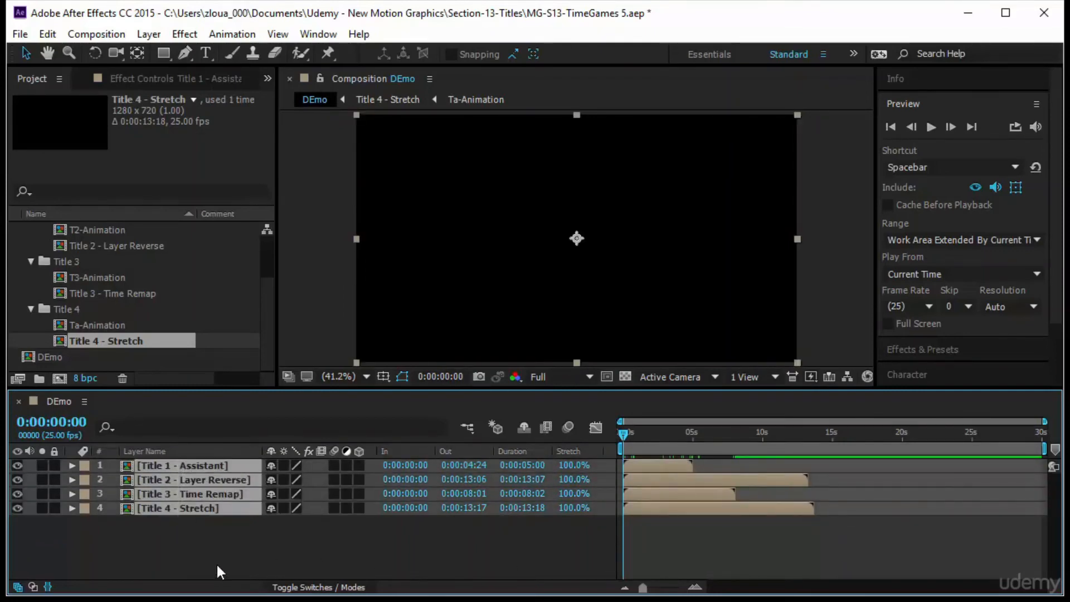
{"action": "left_click", "coordinate": [526, 470]}
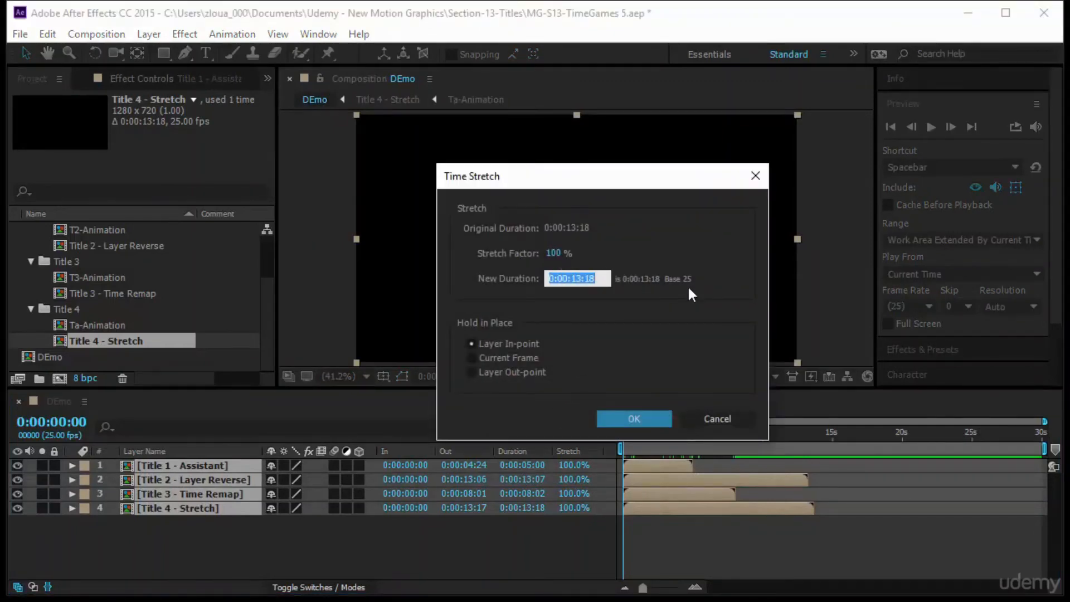
{"action": "type", "text": "400"}
{"action": "key", "text": "Return"}
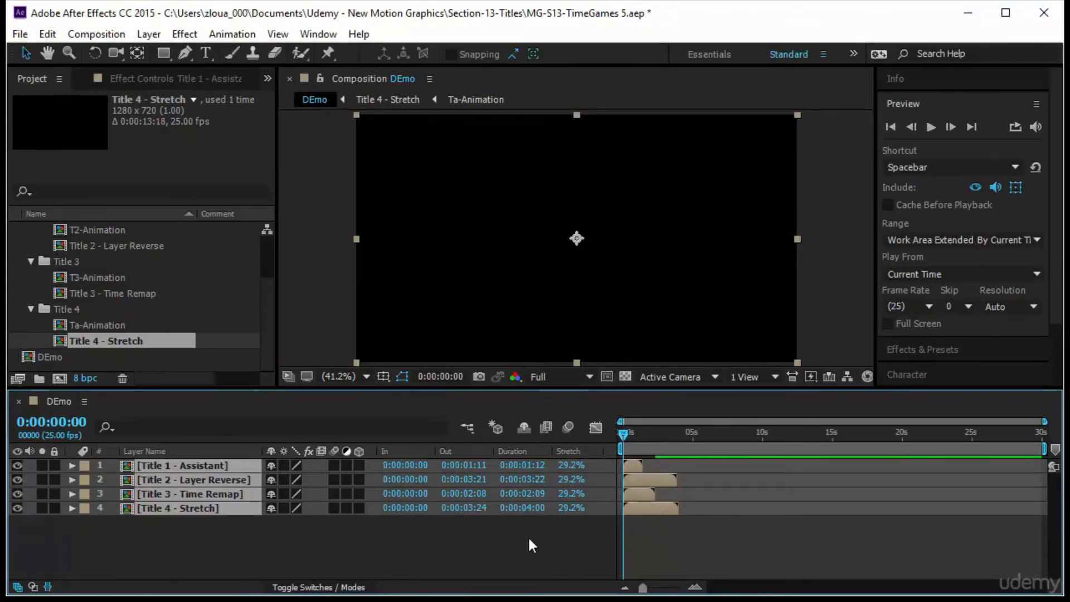
{"action": "key", "text": "ctrl+z"}
Time-stretch the Title 1 - Assistant layer to a new duration of 4:00.
{"action": "left_click", "coordinate": [494, 544]}
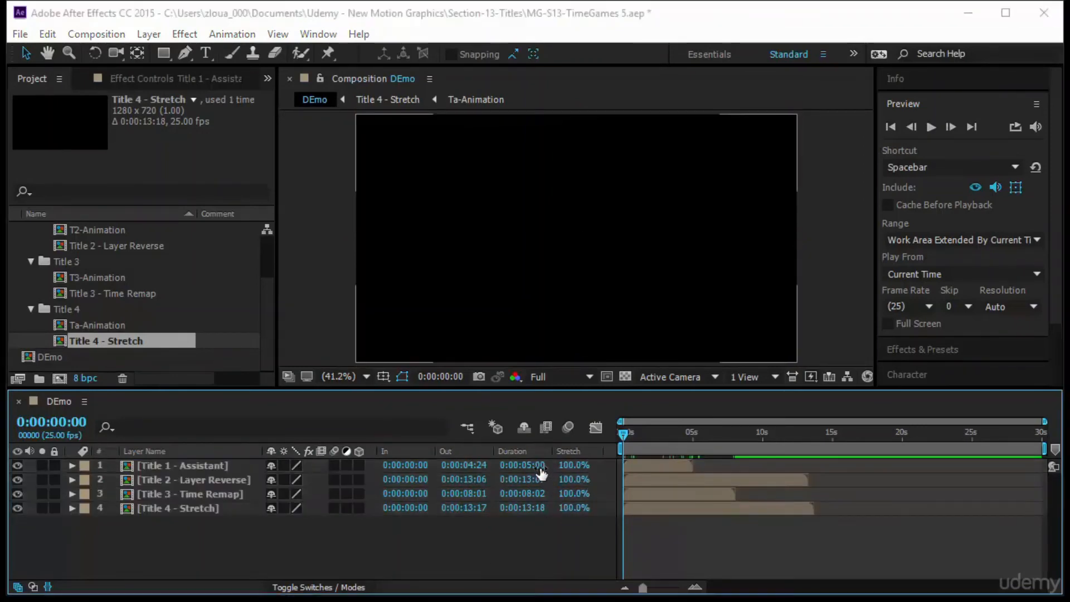
{"action": "left_click", "coordinate": [540, 471]}
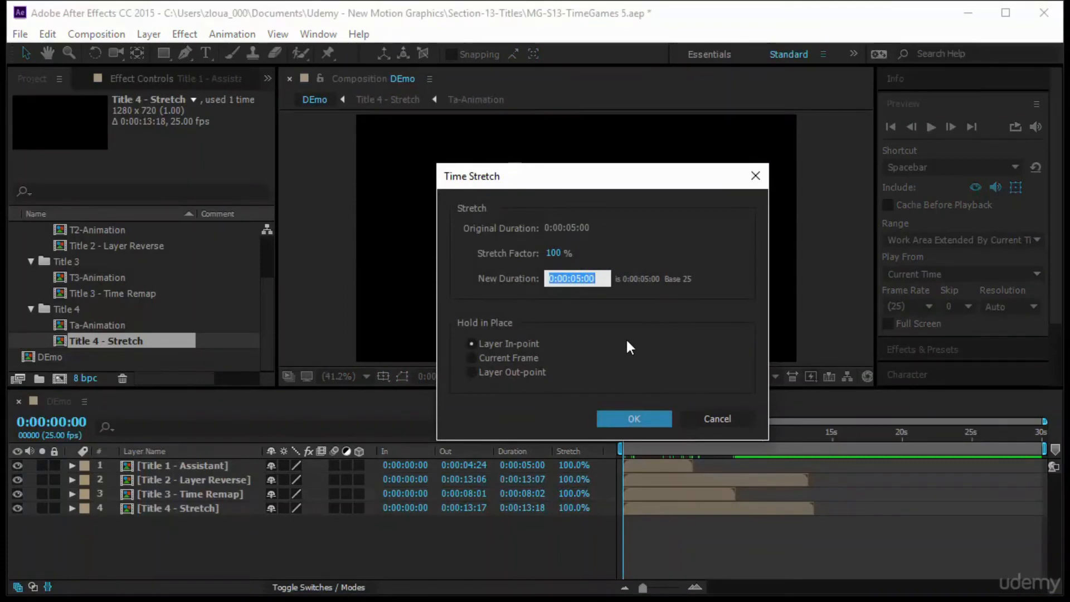
{"action": "type", "text": "400"}
{"action": "key", "text": "Return"}
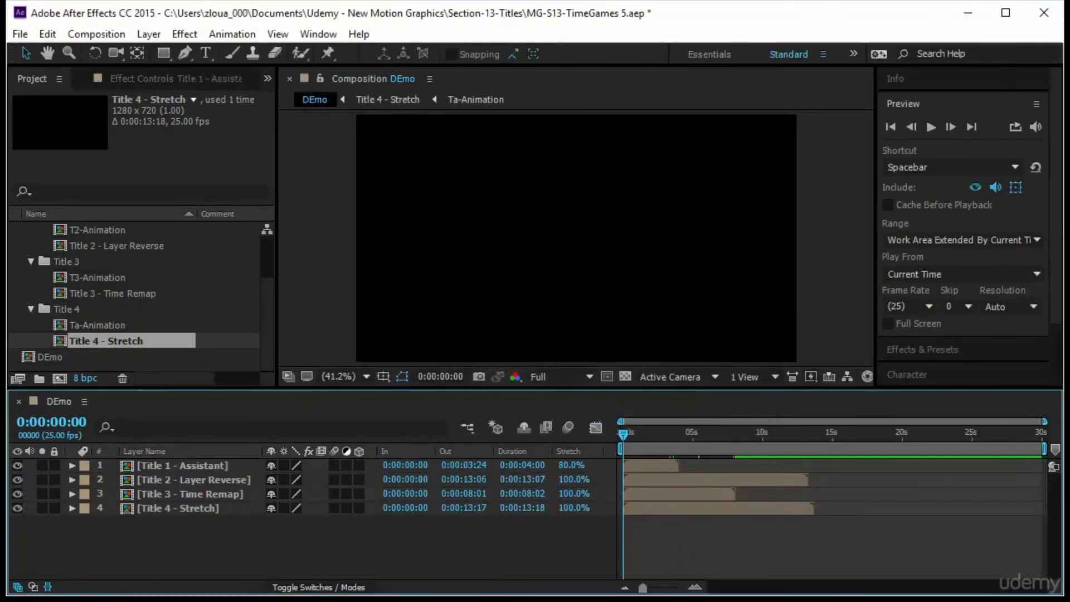
Open the Title 2 - Layer Reverse composition and trim it to a work area ending at the lower layer's out-point.
{"action": "left_click", "coordinate": [372, 481]}
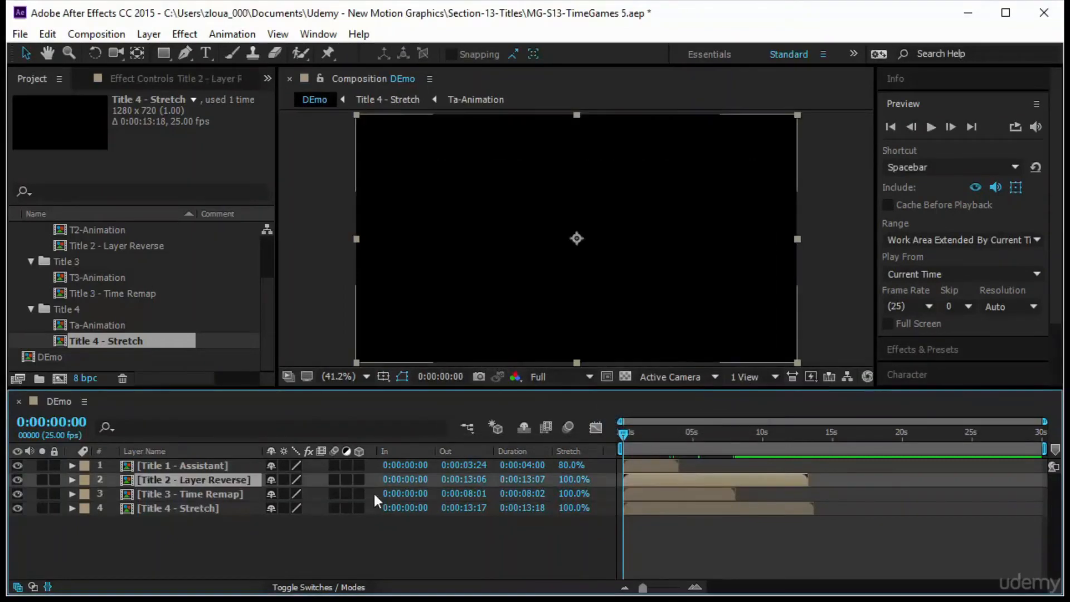
{"action": "double_click", "coordinate": [169, 483]}
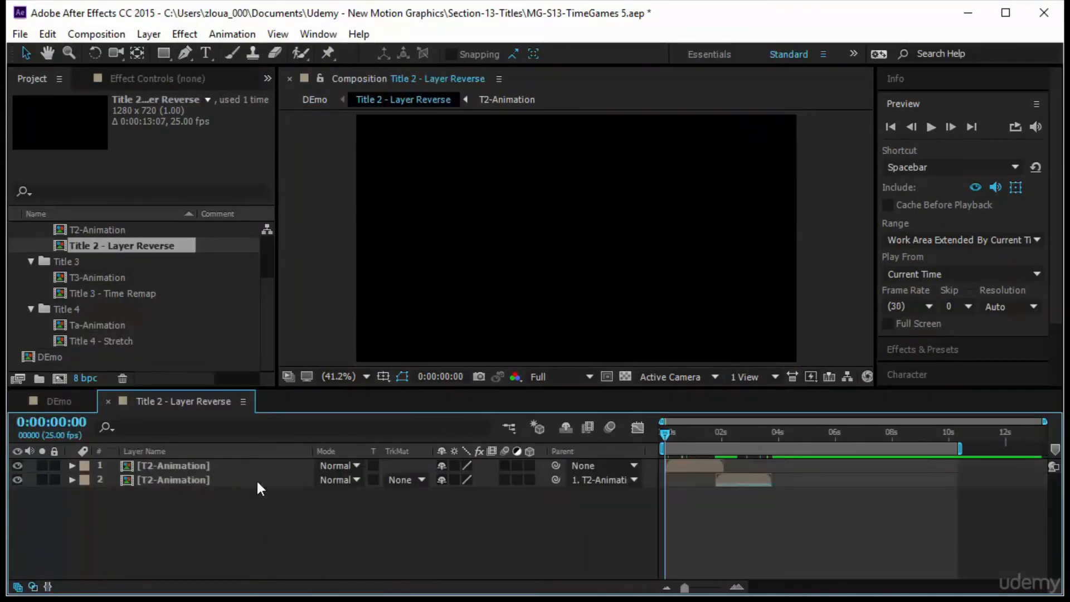
{"action": "left_click_drag", "start_coordinate": [678, 463], "coordinate": [754, 500]}
{"action": "left_click", "coordinate": [727, 481]}
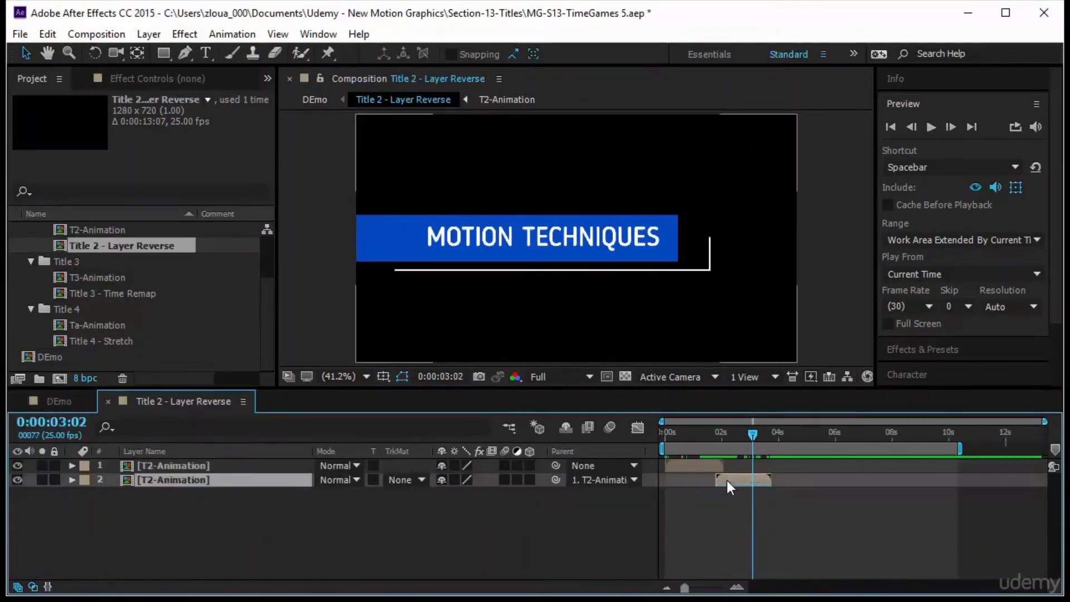
{"action": "key", "text": "o"}
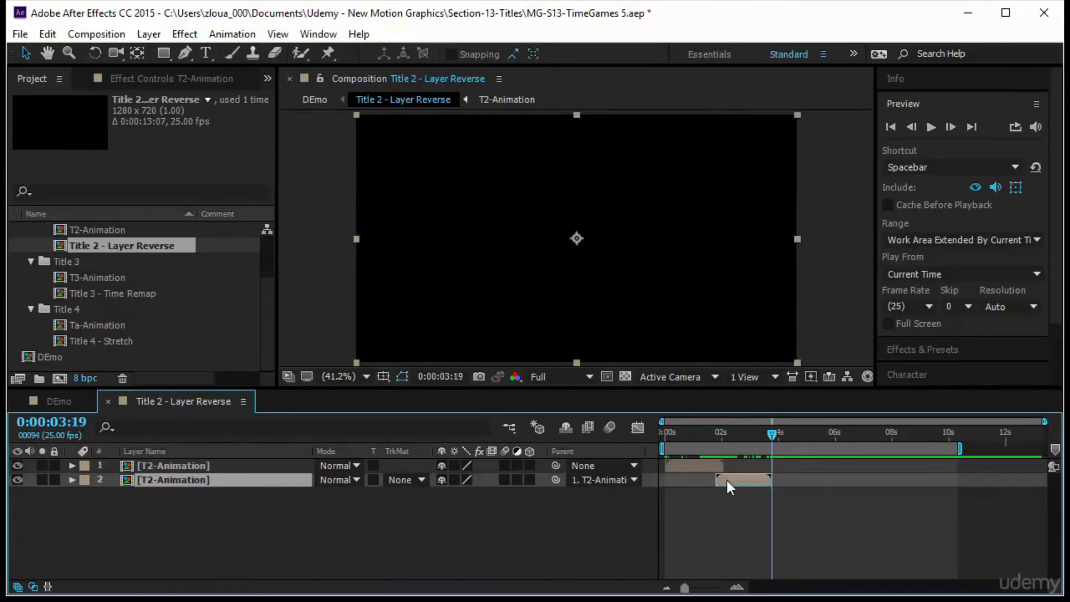
{"action": "key", "text": "n"}
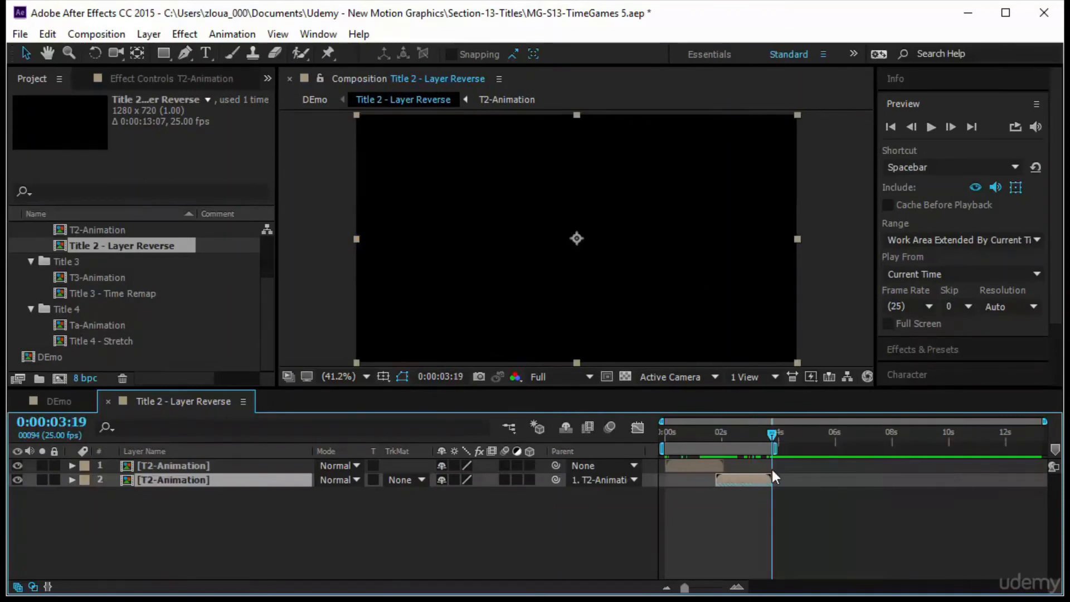
{"action": "right_click", "coordinate": [748, 452]}
{"action": "left_click", "coordinate": [797, 501]}
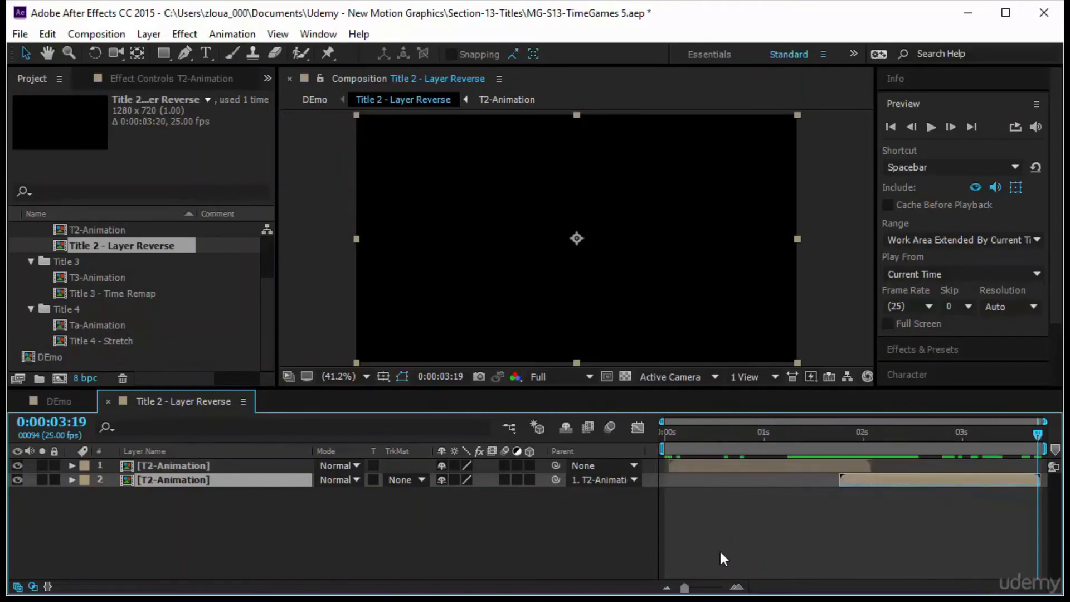
Back in DEmo, time-stretch the Title 2 - Layer Reverse layer to a new duration of 4:00.
{"action": "left_click", "coordinate": [83, 405]}
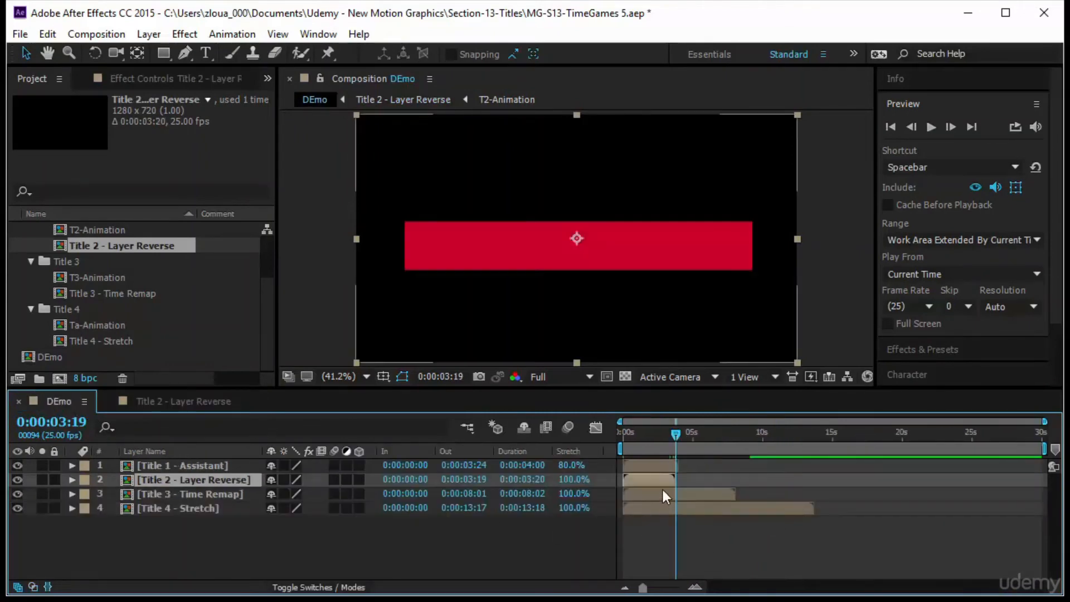
{"action": "left_click", "coordinate": [523, 481]}
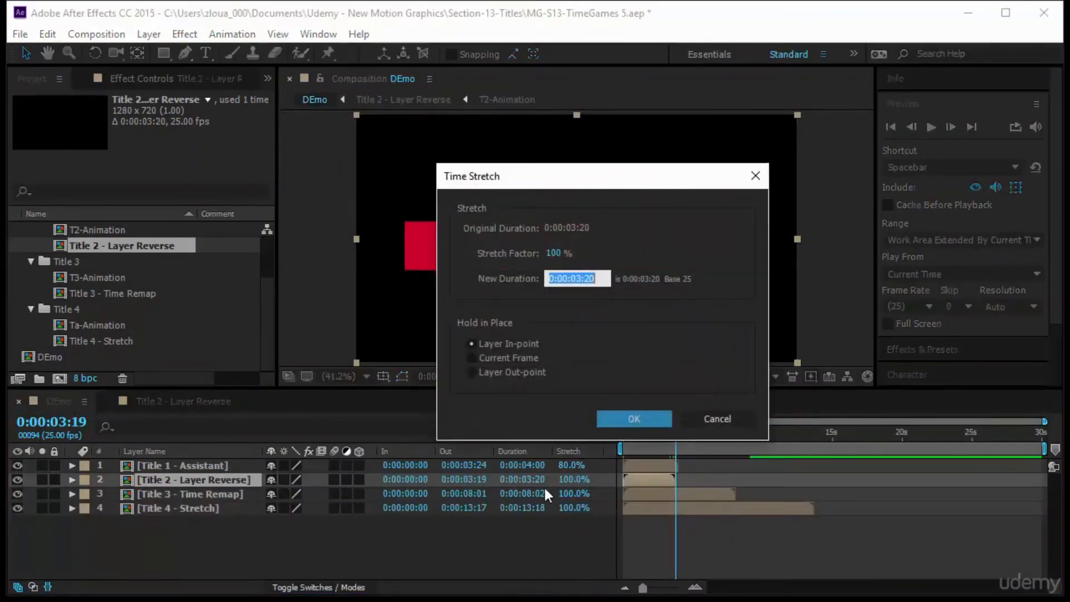
{"action": "type", "text": "400"}
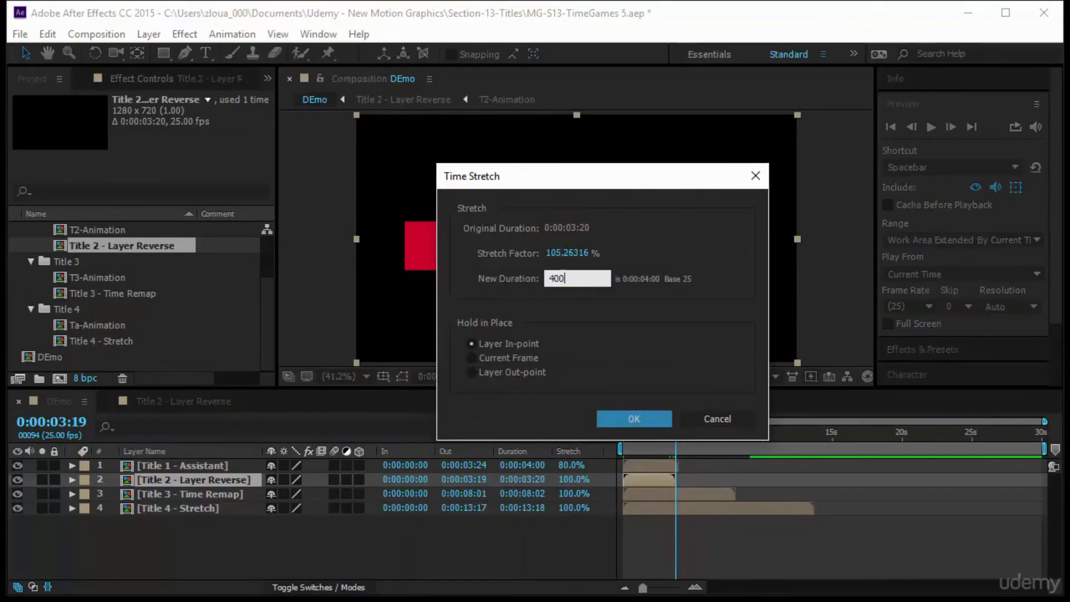
{"action": "key", "text": "Return"}
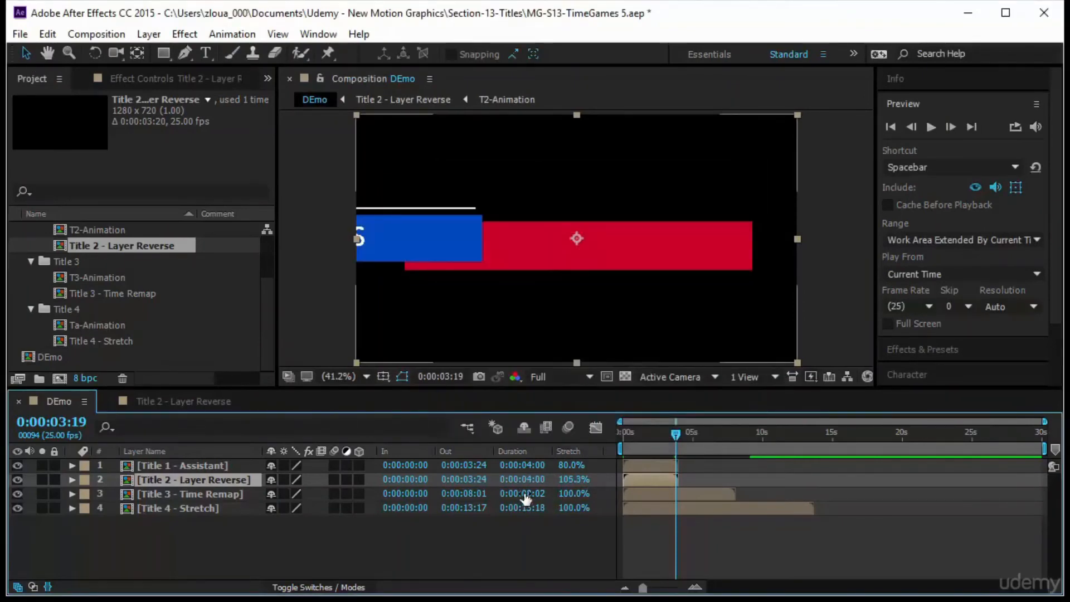
Open the Title 3 - Time Remap composition and trim it to a work area ending at about 5:01.
{"action": "double_click", "coordinate": [206, 493]}
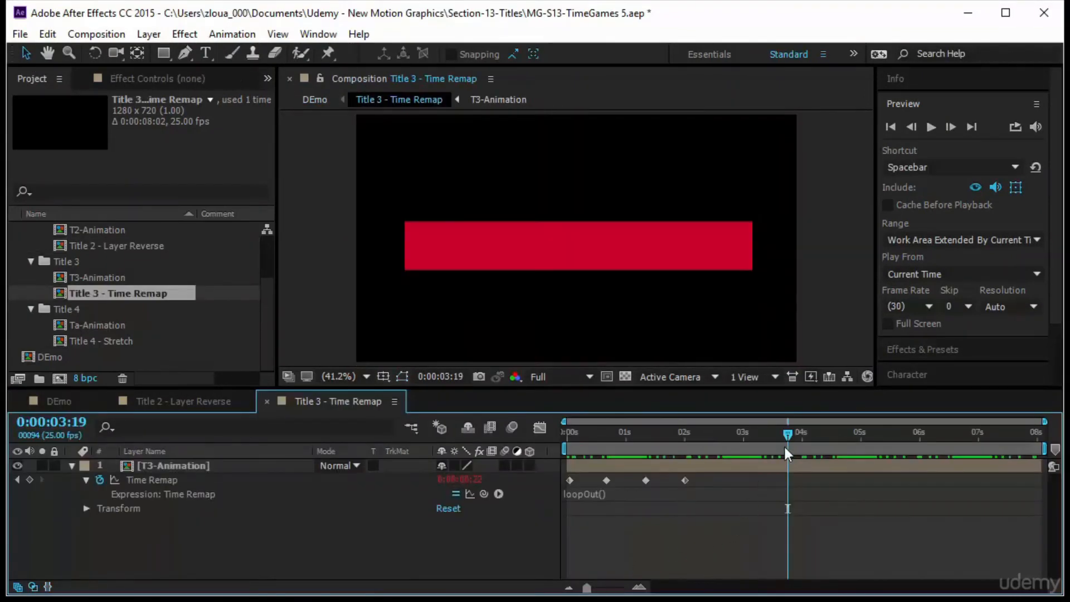
{"action": "left_click_drag", "start_coordinate": [889, 434], "coordinate": [863, 473]}
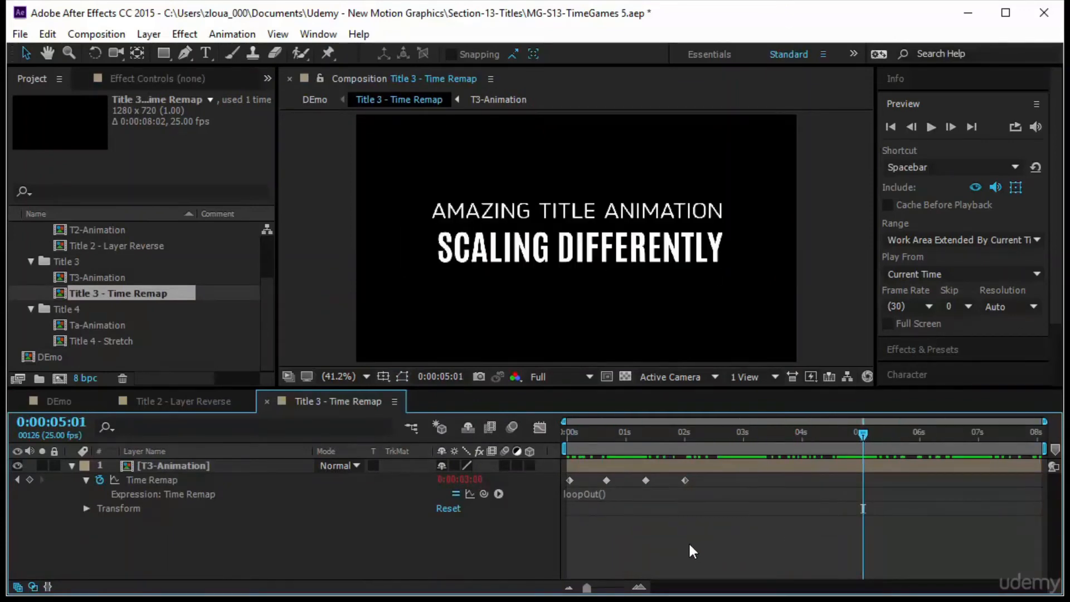
{"action": "key", "text": "n"}
{"action": "right_click", "coordinate": [730, 450]}
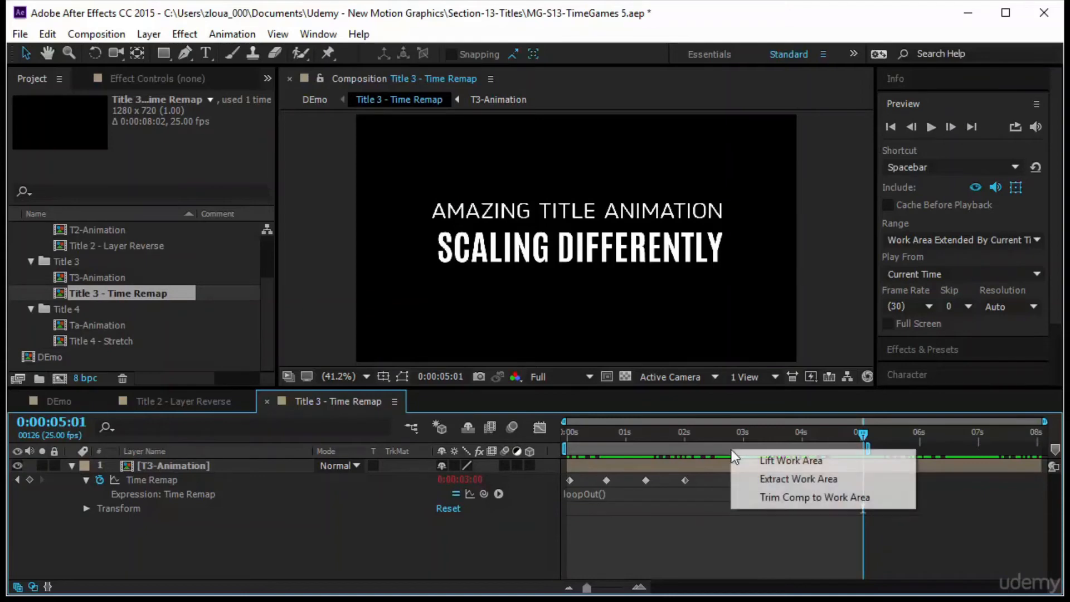
{"action": "left_click", "coordinate": [783, 498]}
Back in DEmo, time-stretch the Title 3 - Time Remap layer to a new duration of 4:00.
{"action": "left_click", "coordinate": [95, 402]}
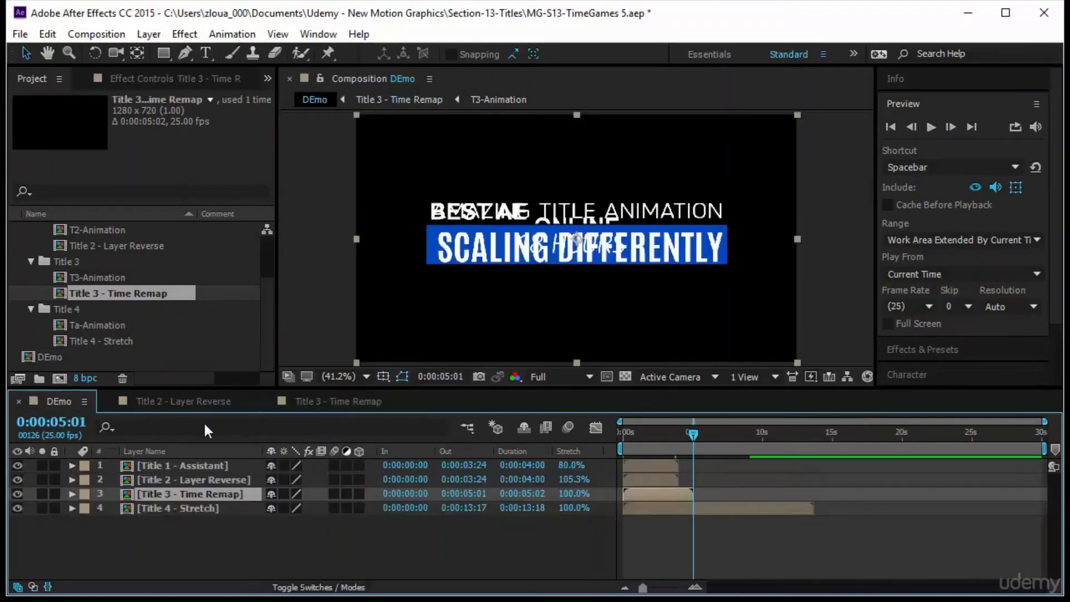
{"action": "left_click", "coordinate": [524, 494]}
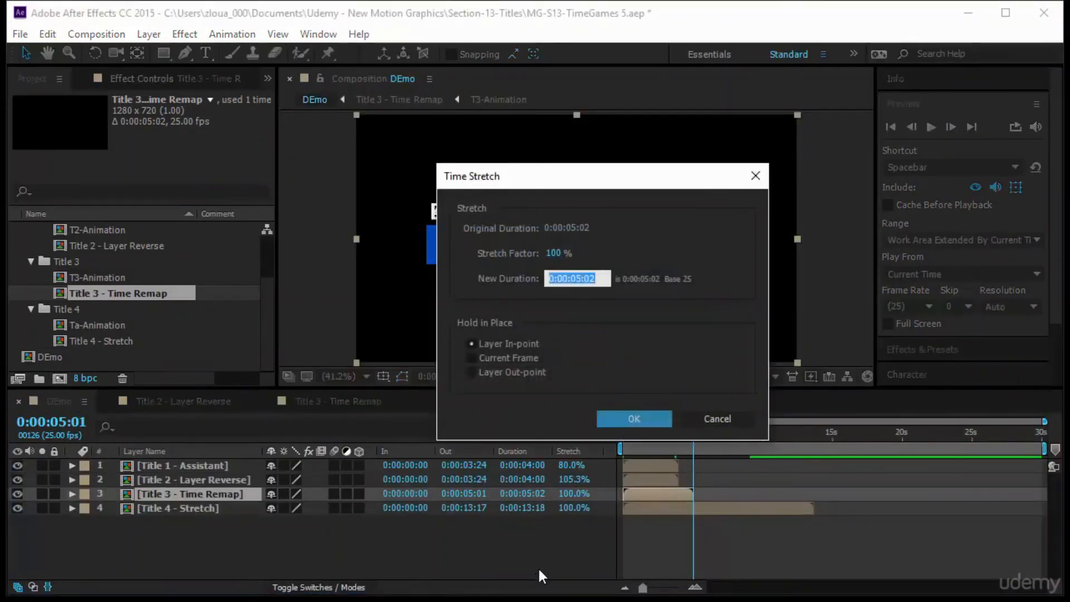
{"action": "type", "text": "400"}
{"action": "key", "text": "Return"}
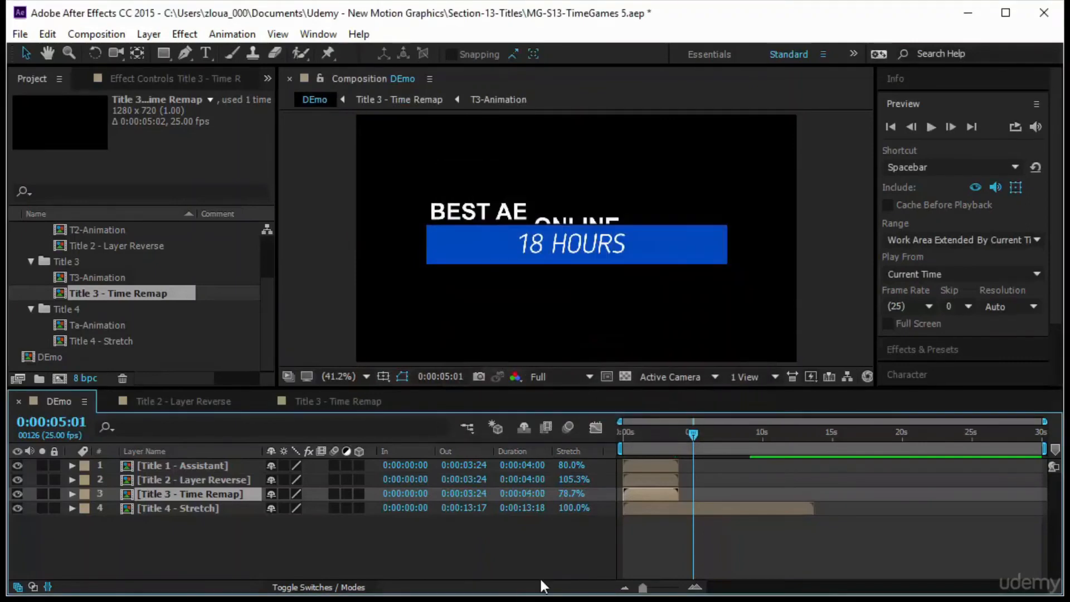
Open Title 4 - Stretch, move the Ta-Animation layer to start at 0:00 and time-stretch it to 4:00.
{"action": "double_click", "coordinate": [209, 507]}
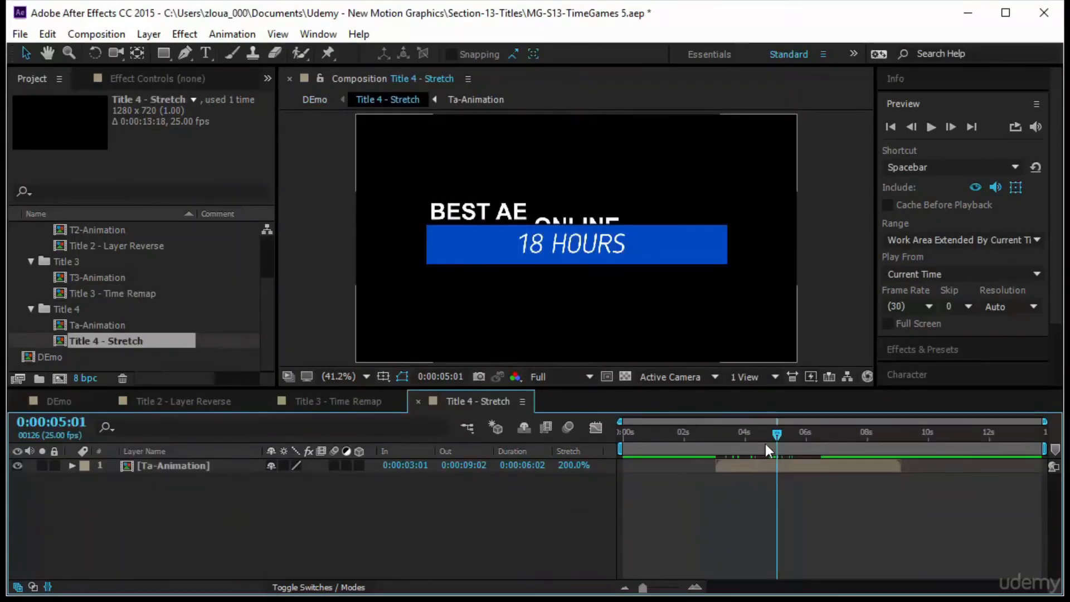
{"action": "key", "text": "Home"}
{"action": "left_click_drag", "start_coordinate": [741, 468], "coordinate": [648, 477]}
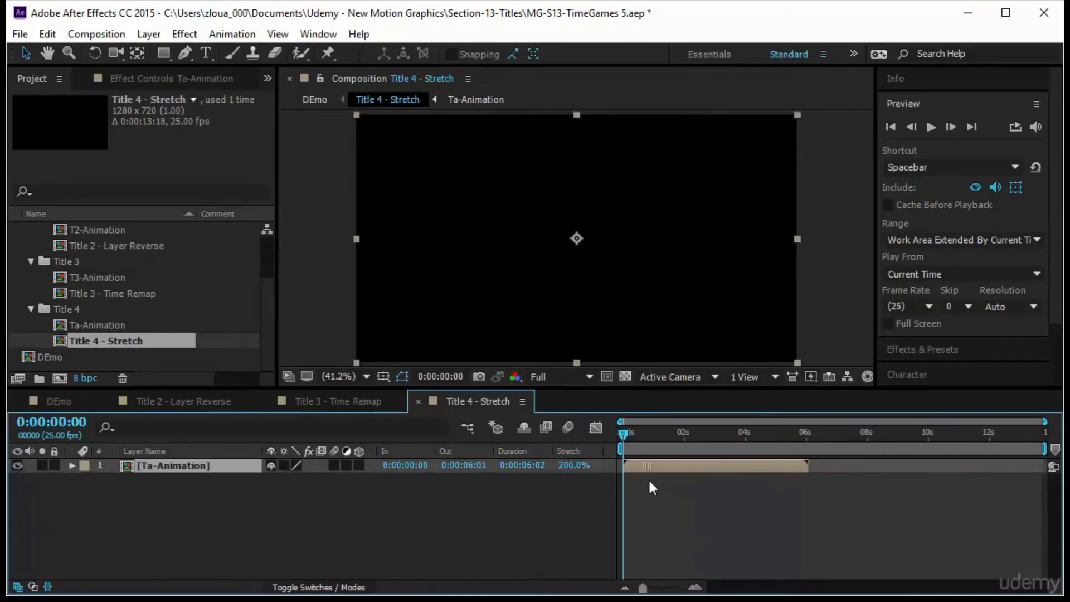
{"action": "left_click", "coordinate": [530, 467]}
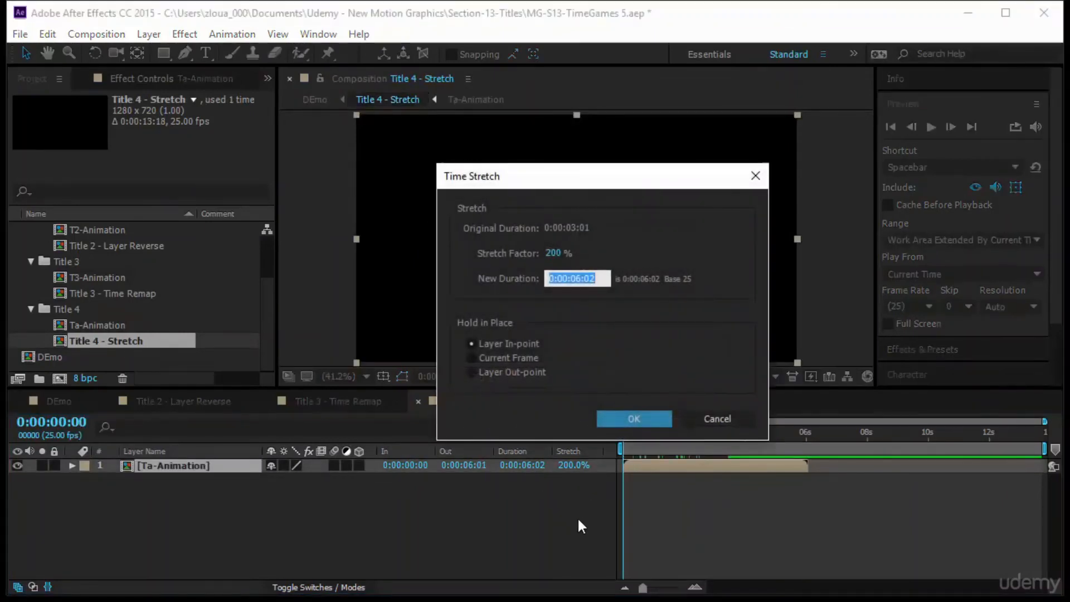
{"action": "type", "text": "400"}
{"action": "key", "text": "Return"}
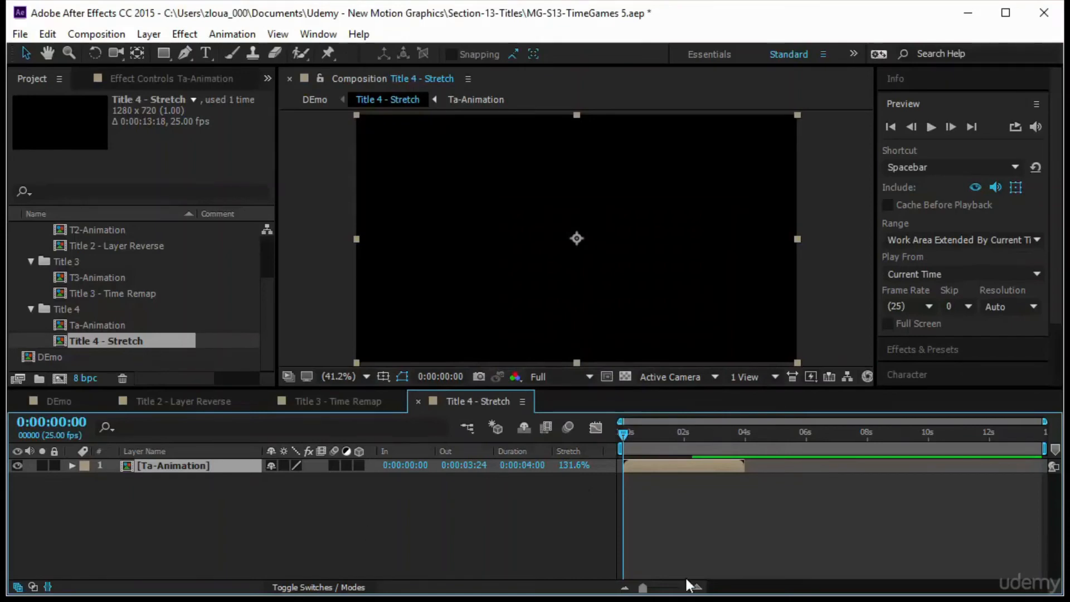
Trim the Title 4 - Stretch composition to a work area ending at the layer's out-point.
{"action": "key", "text": "o"}
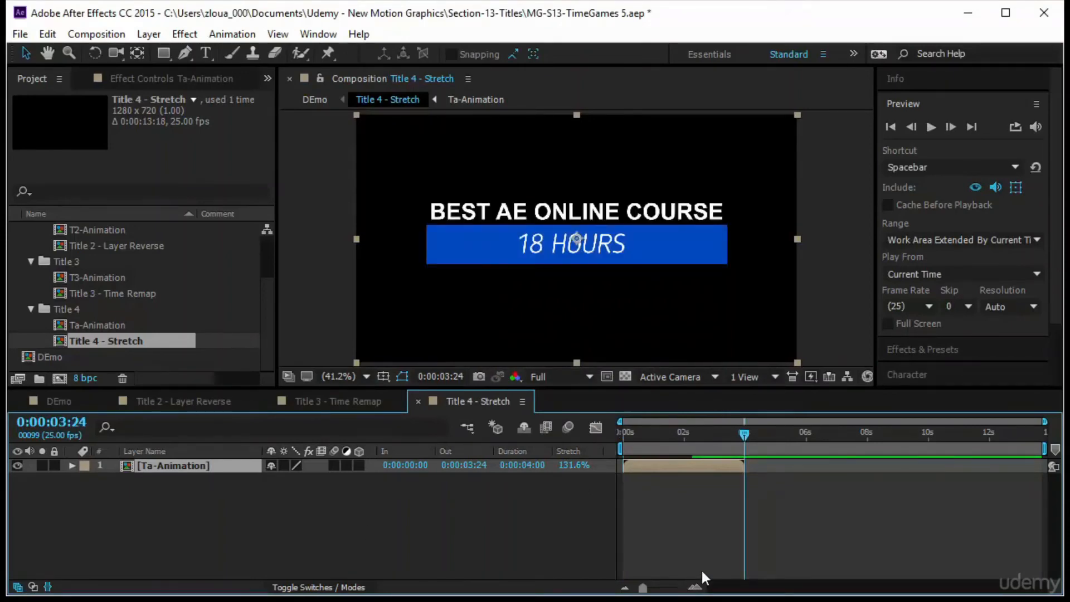
{"action": "key", "text": "n"}
{"action": "left_click", "coordinate": [684, 434]}
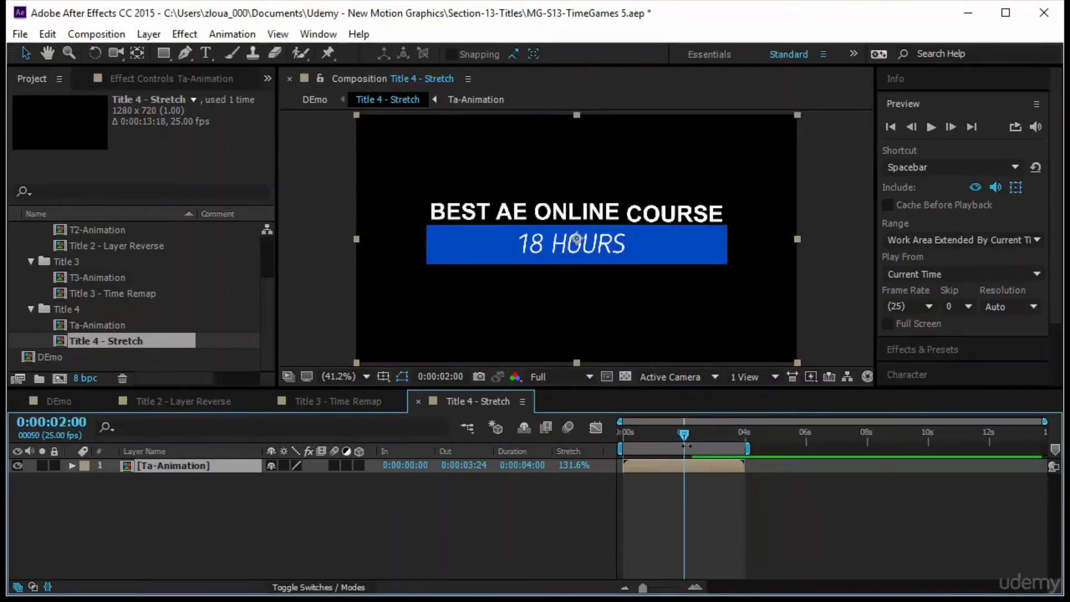
{"action": "right_click", "coordinate": [687, 449]}
{"action": "left_click", "coordinate": [750, 495]}
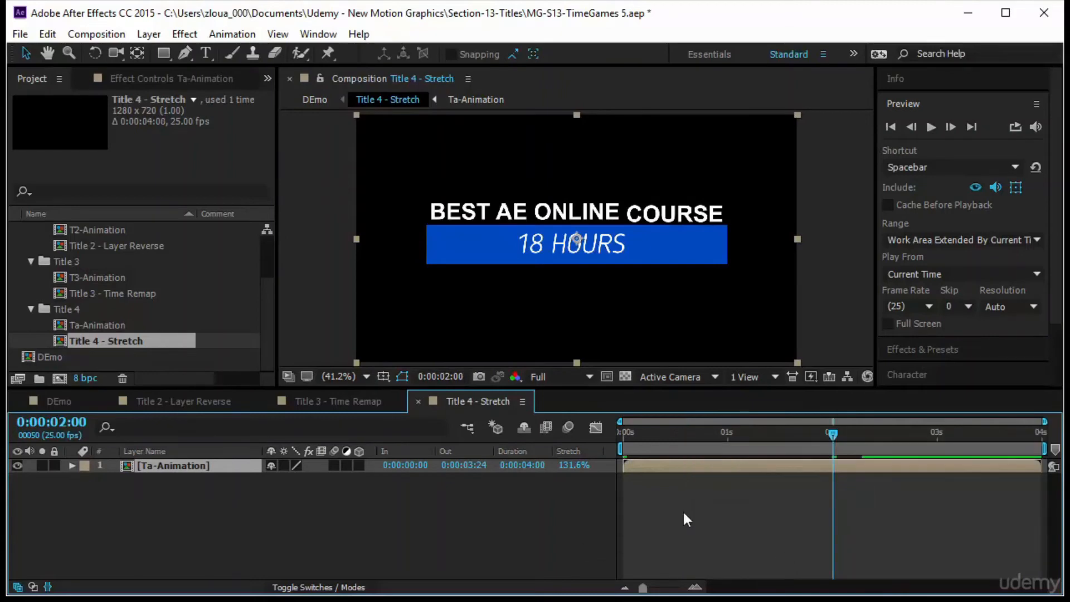
Return to DEmo and close the other composition viewers.
{"action": "left_click", "coordinate": [89, 402]}
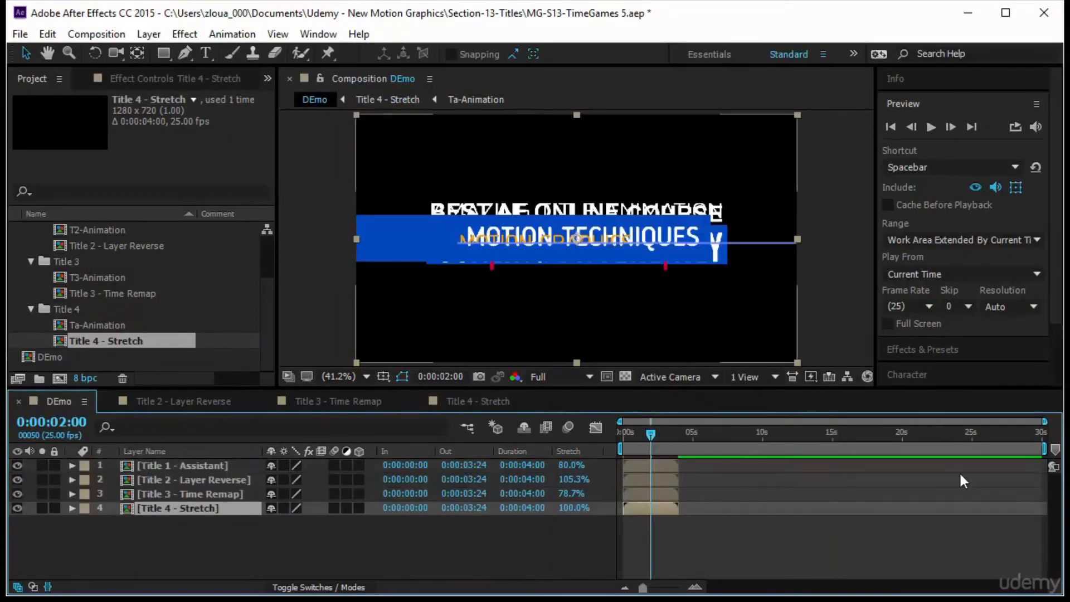
{"action": "left_click", "coordinate": [409, 76]}
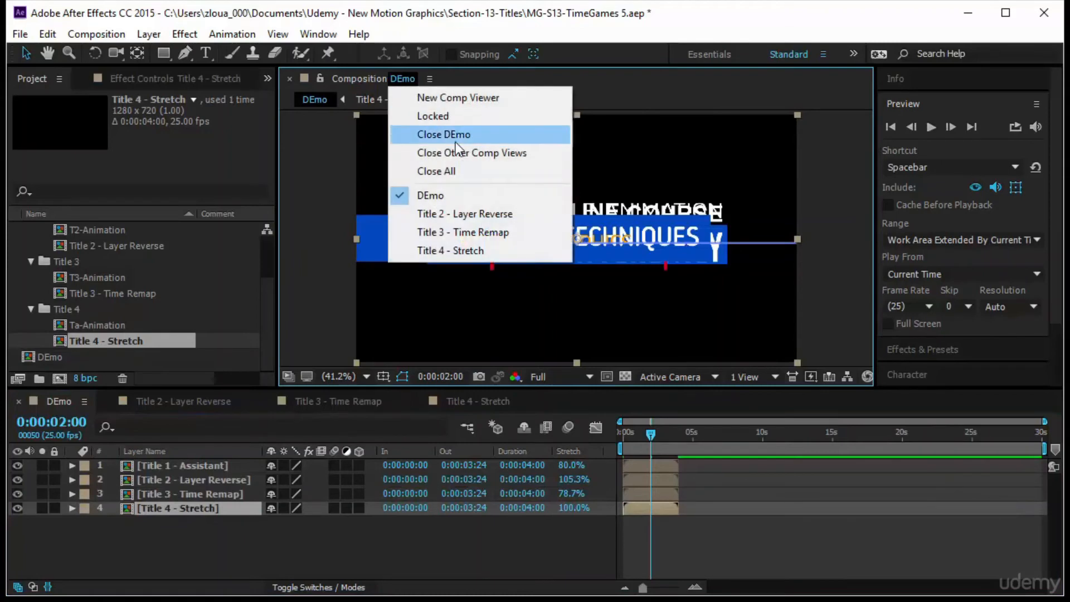
{"action": "left_click", "coordinate": [484, 155]}
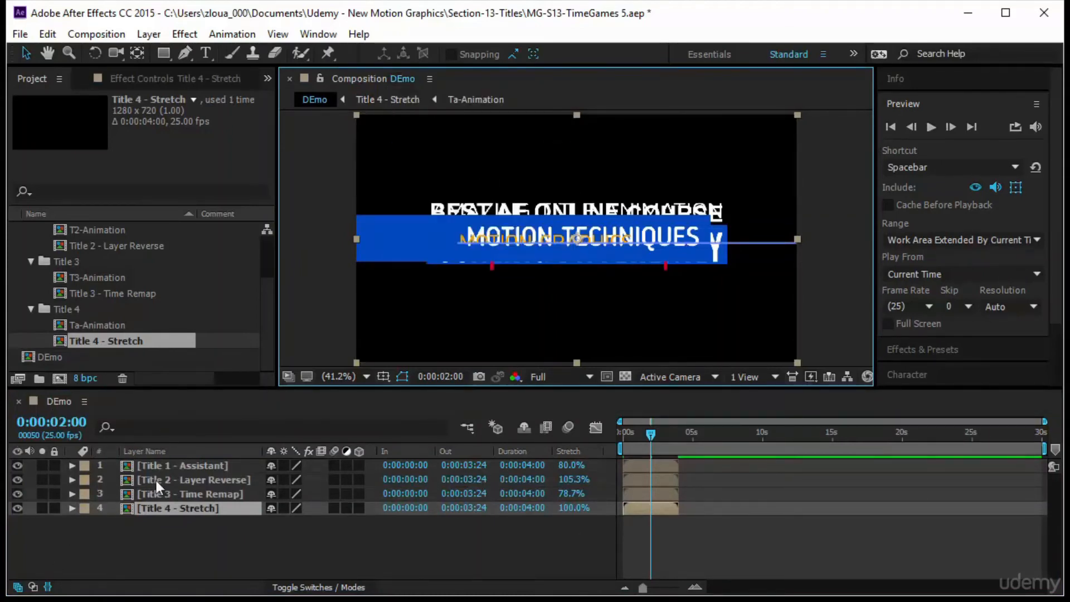
Try shifting the Title 2 - Layer Reverse layer to start at 4:00, then move its in-point back to the start.
{"action": "left_click_drag", "start_coordinate": [649, 443], "coordinate": [746, 451]}
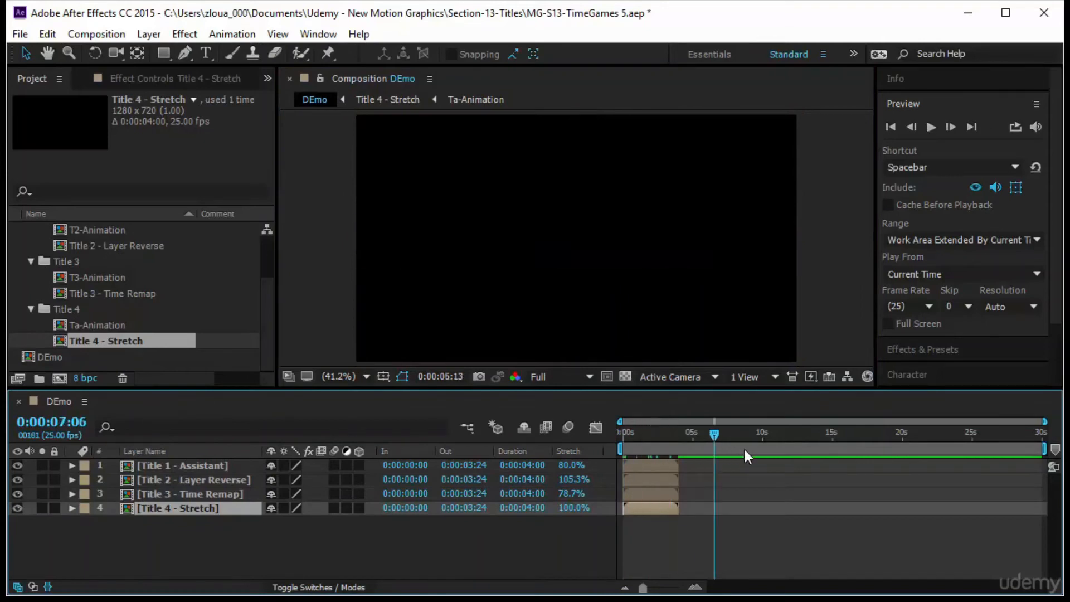
{"action": "key", "text": "Home"}
{"action": "left_click", "coordinate": [700, 544]}
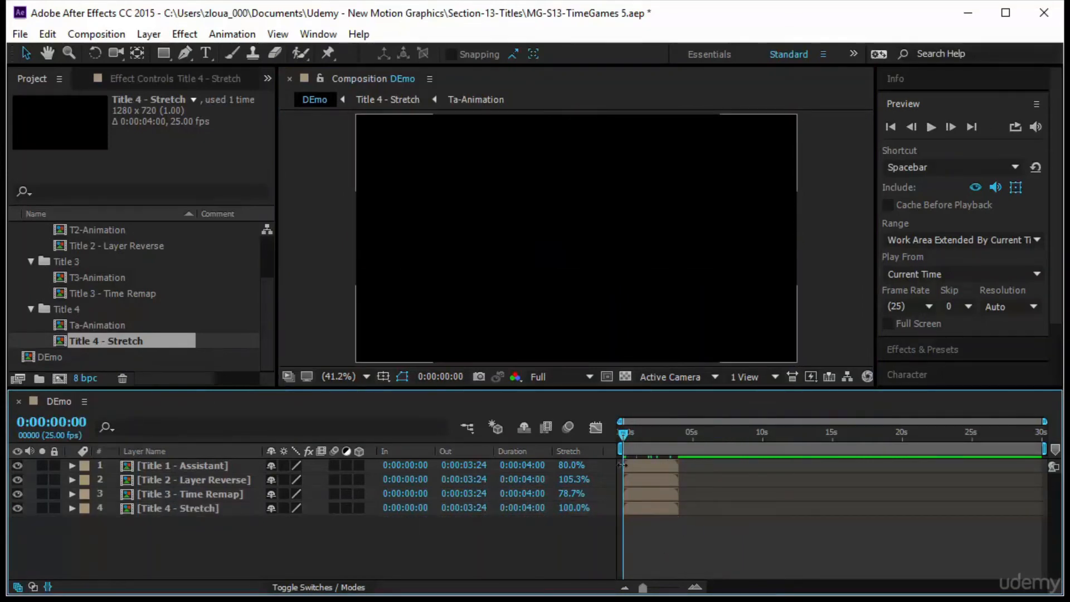
{"action": "left_click", "coordinate": [625, 436]}
{"action": "left_click_drag", "start_coordinate": [624, 436], "coordinate": [614, 436]}
{"action": "left_click_drag", "start_coordinate": [656, 481], "coordinate": [705, 483]}
{"action": "key", "text": "o"}
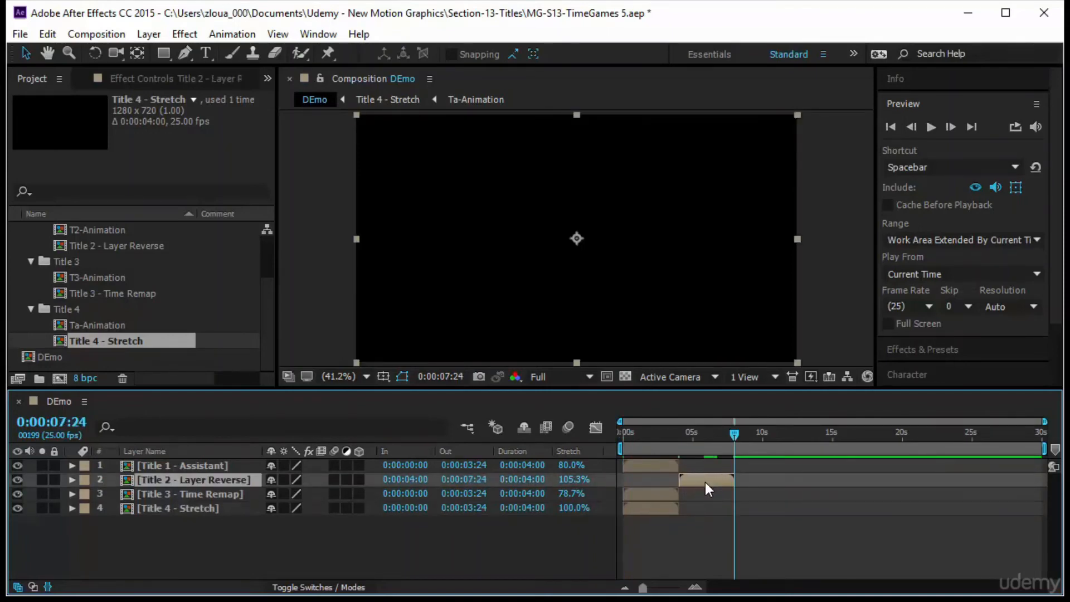
{"action": "left_click", "coordinate": [662, 469]}
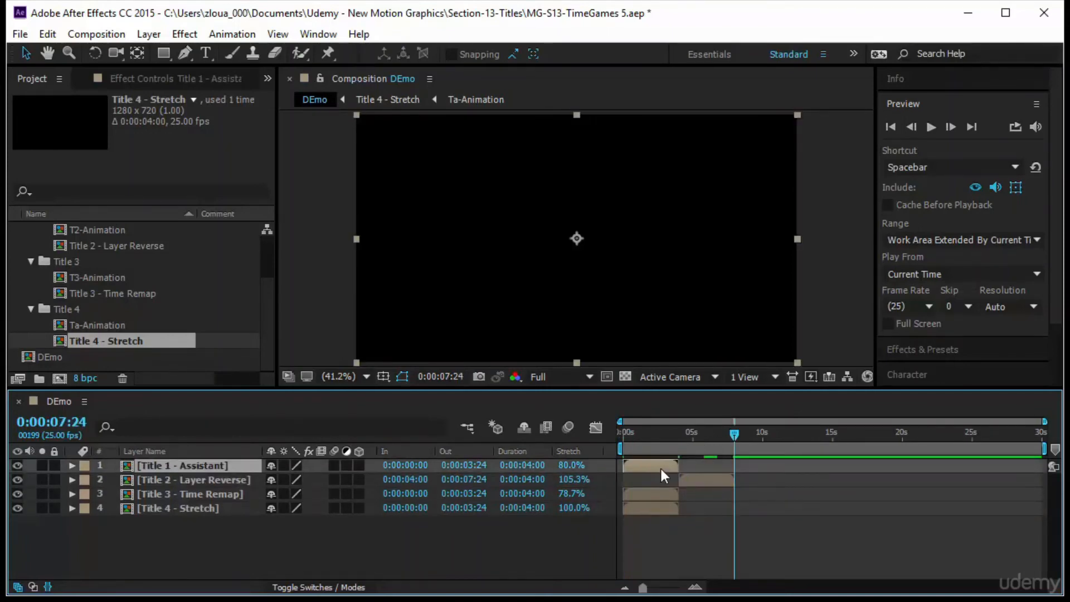
{"action": "key", "text": "o"}
{"action": "left_click_drag", "start_coordinate": [711, 481], "coordinate": [707, 481]}
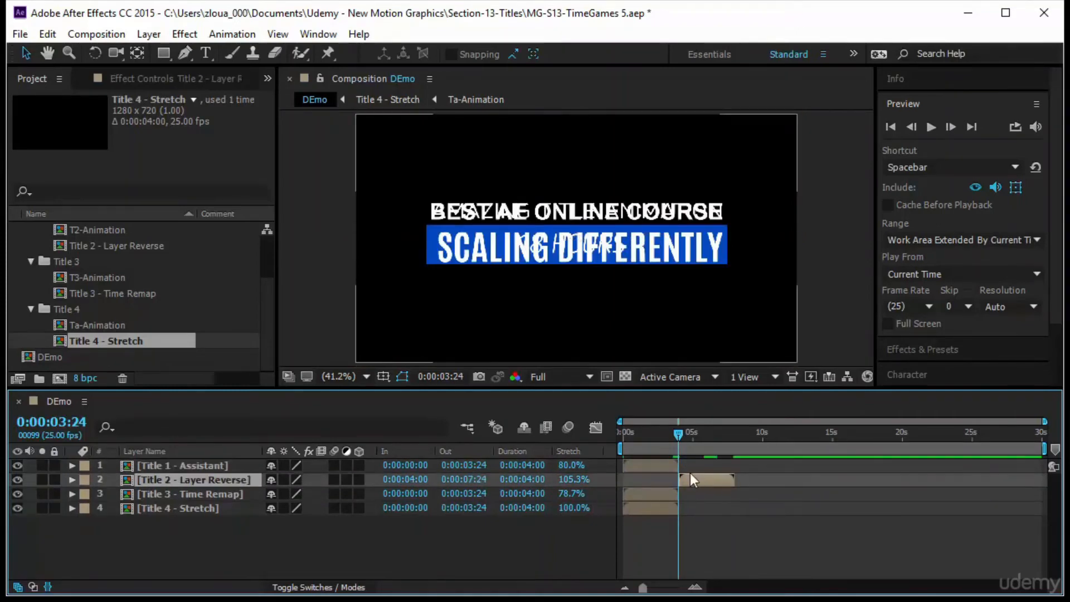
{"action": "key", "text": "Home"}
{"action": "key", "text": "bracketleft"}
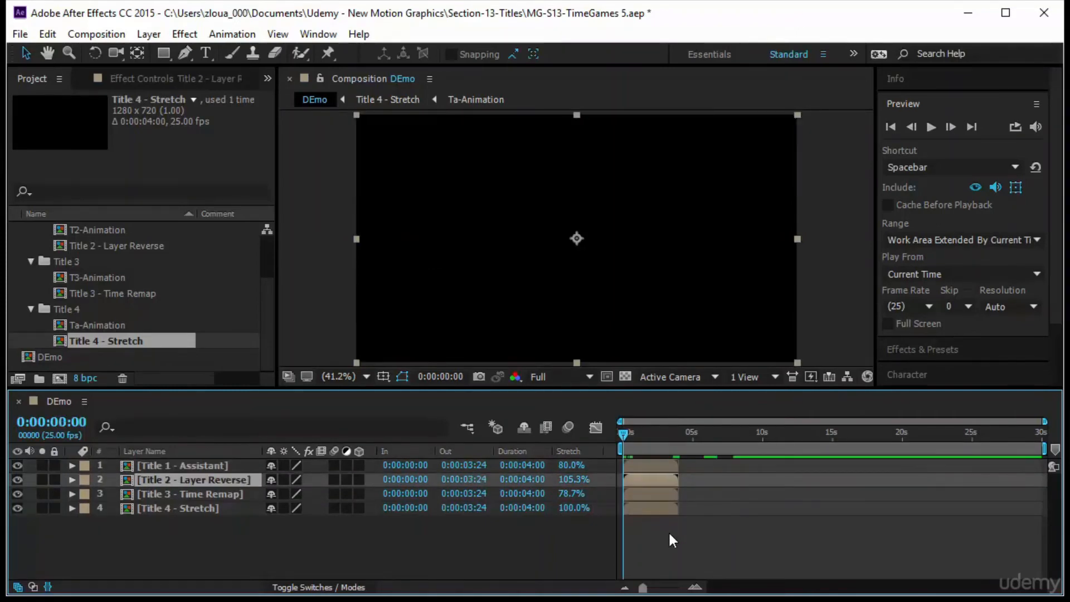
Select all four title layers and sequence them one after another with overlap turned off.
{"action": "left_click", "coordinate": [189, 466]}
{"action": "left_click", "coordinate": [199, 509], "text": "shift"}
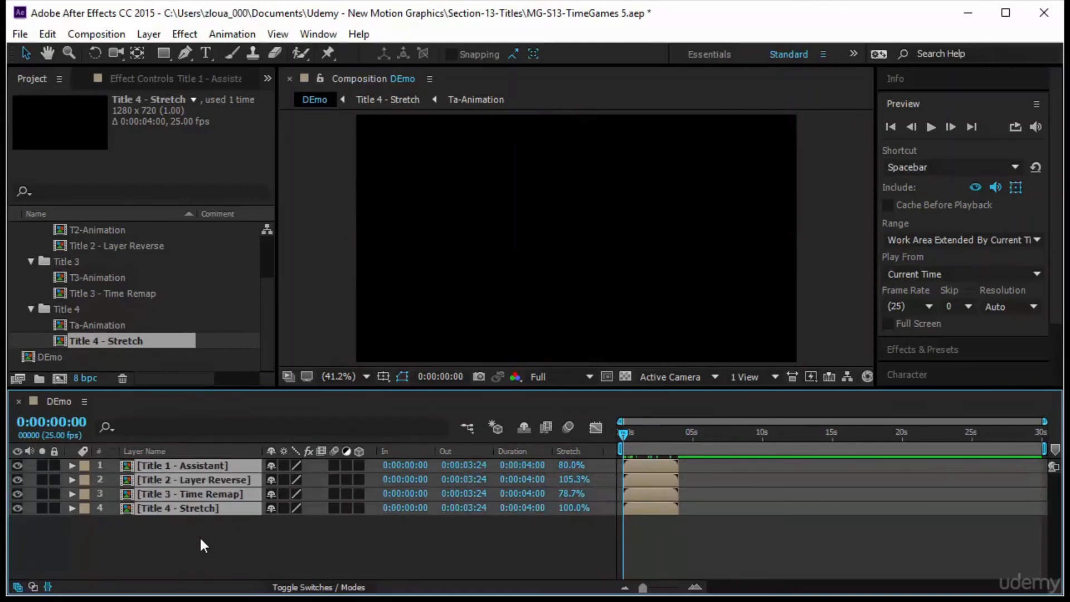
{"action": "left_click", "coordinate": [200, 537]}
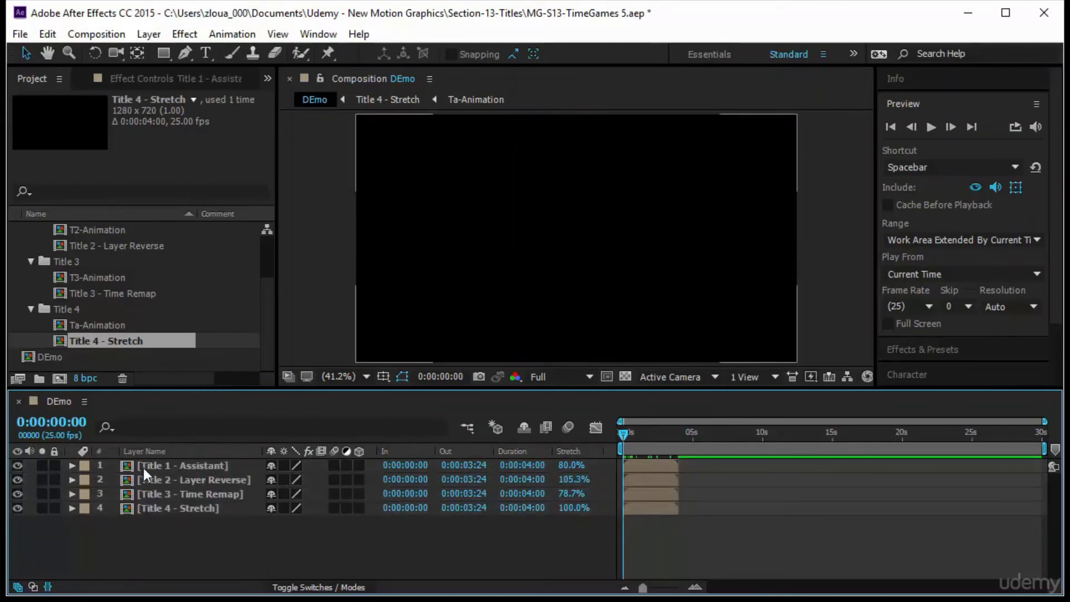
{"action": "left_click", "coordinate": [190, 469]}
{"action": "left_click", "coordinate": [191, 481]}
{"action": "left_click", "coordinate": [193, 496]}
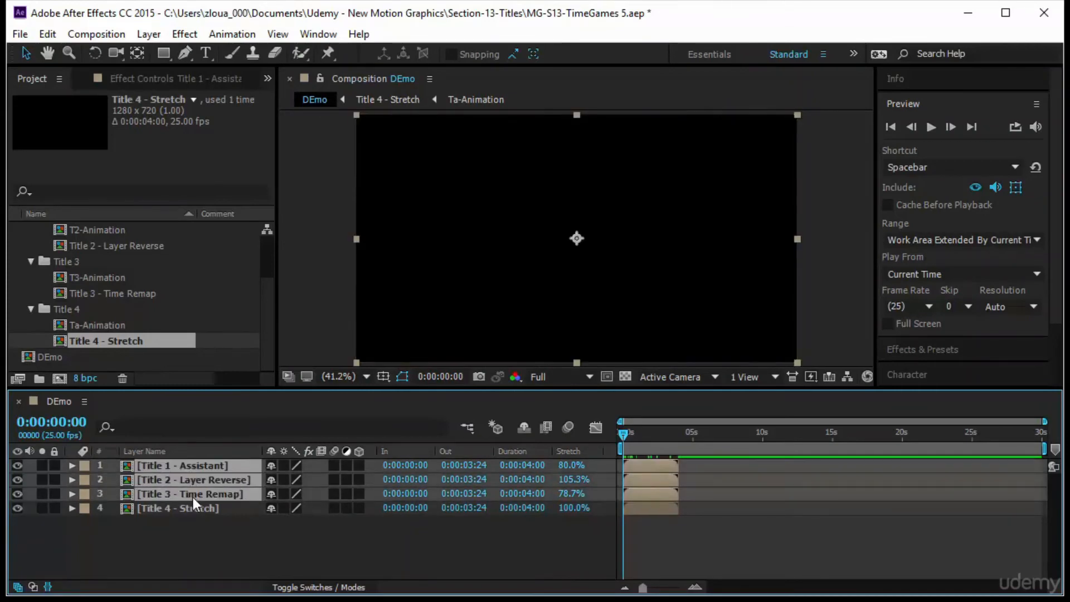
{"action": "left_click", "coordinate": [197, 509], "text": "ctrl"}
{"action": "left_click", "coordinate": [215, 558]}
{"action": "left_click", "coordinate": [192, 467]}
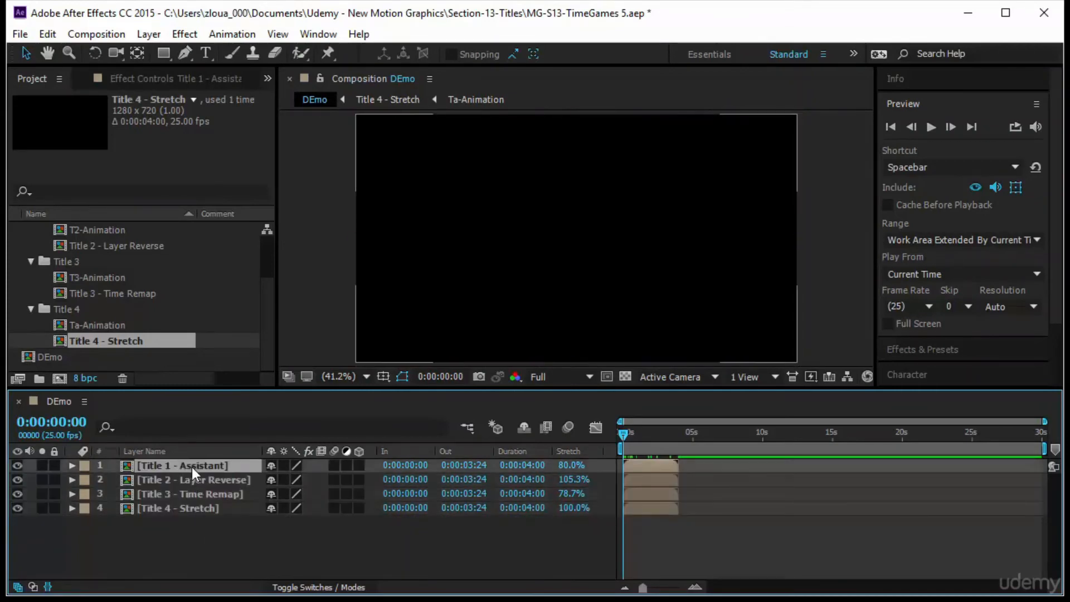
{"action": "left_click", "coordinate": [196, 510], "text": "shift"}
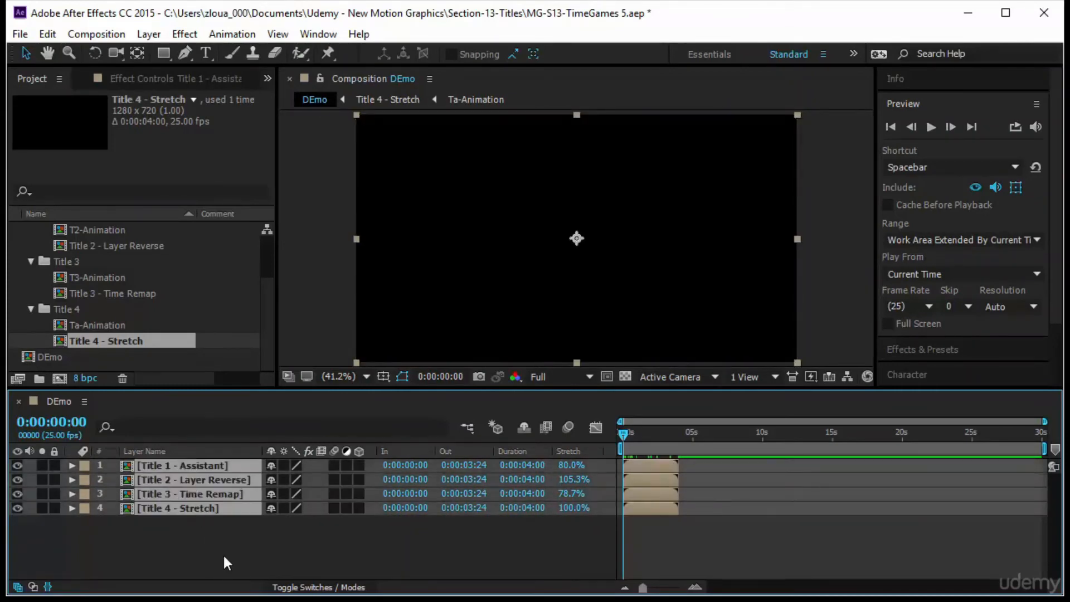
{"action": "right_click", "coordinate": [196, 480]}
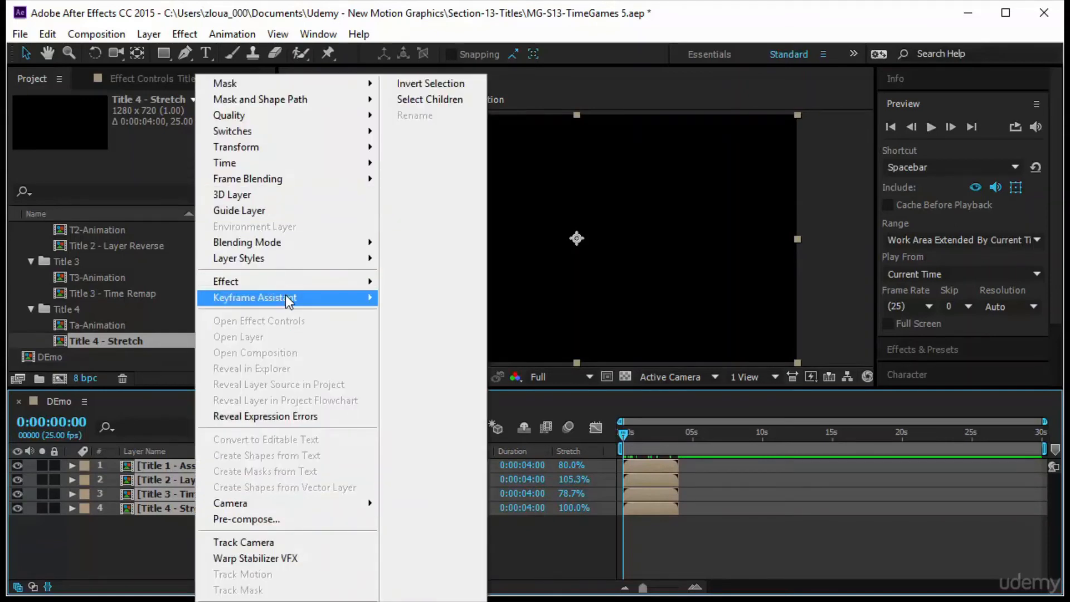
{"action": "mouse_move", "coordinate": [286, 298]}
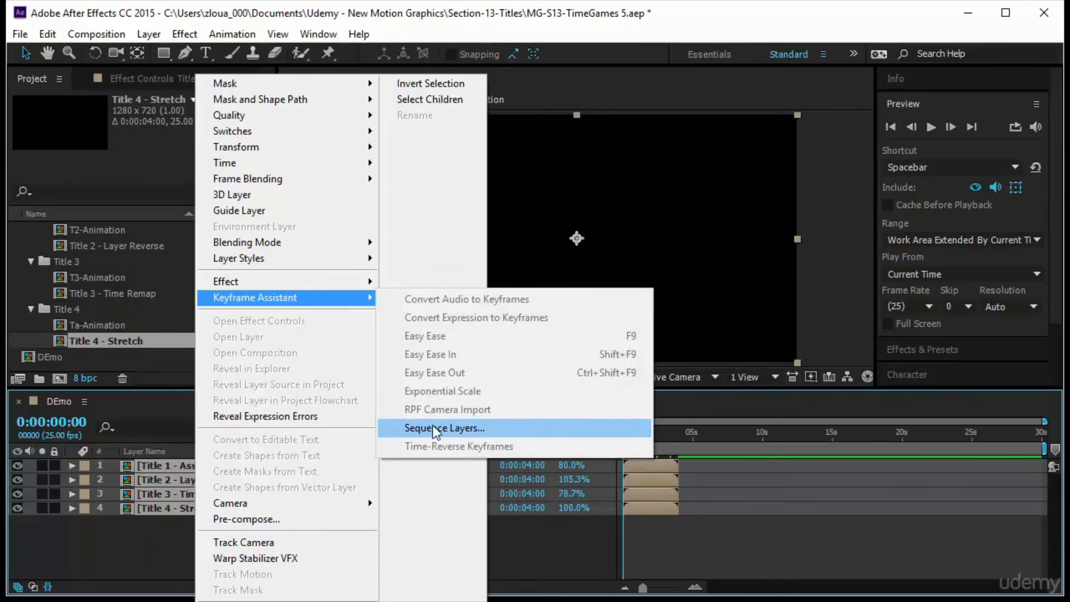
{"action": "left_click", "coordinate": [504, 426]}
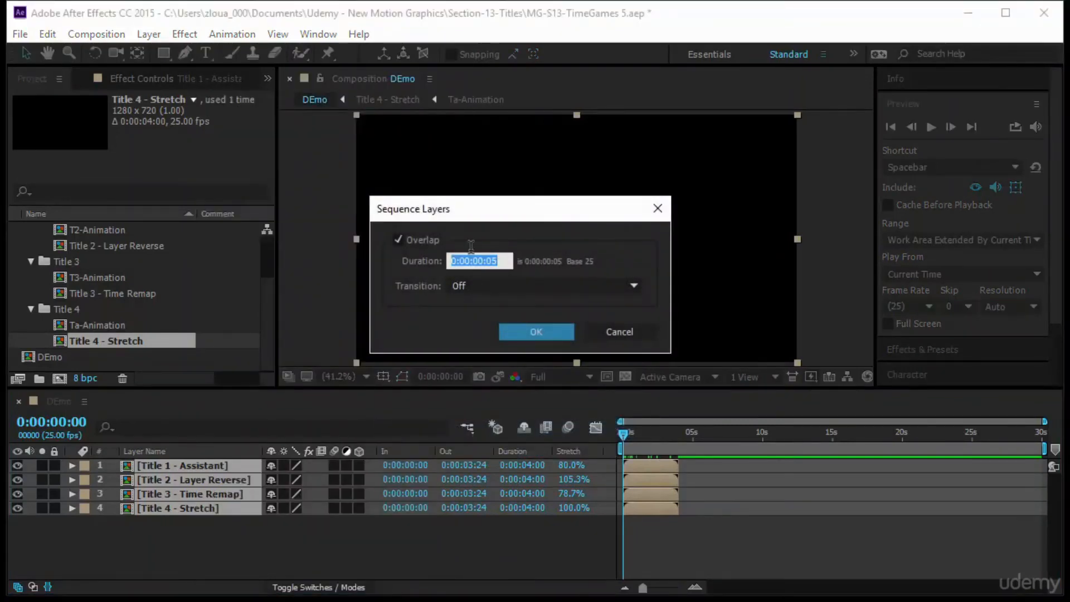
{"action": "left_click", "coordinate": [397, 240]}
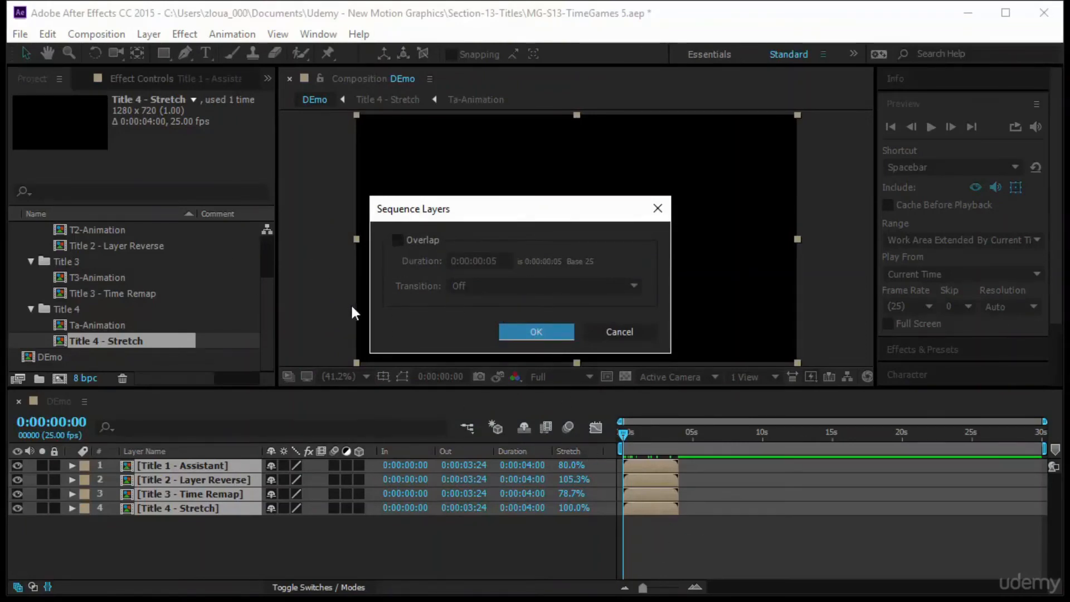
{"action": "left_click", "coordinate": [516, 329]}
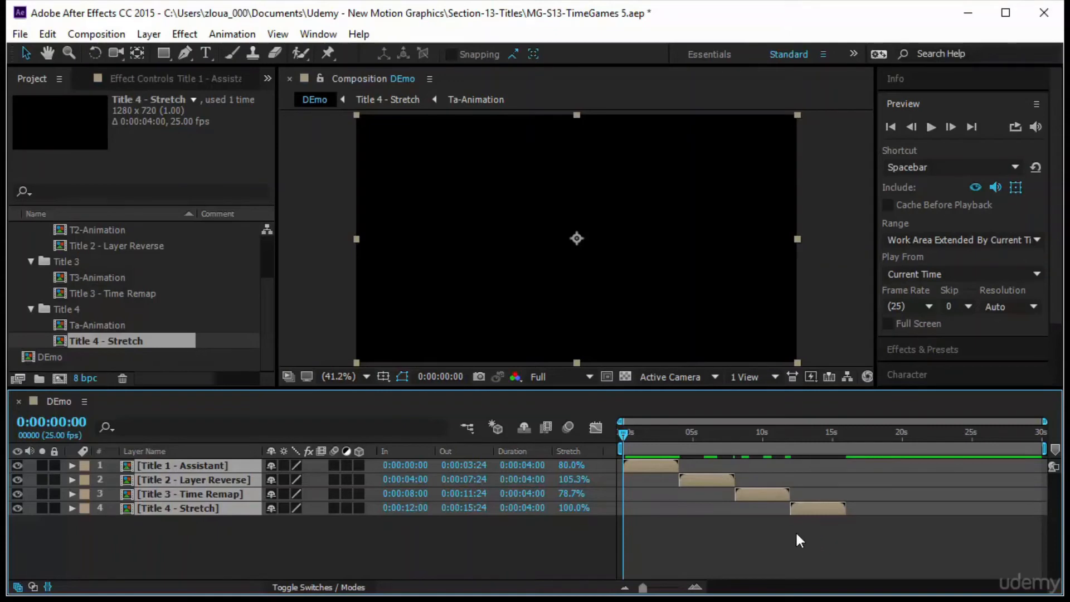
Preview the sequenced DEmo composition from the beginning.
{"action": "left_click_drag", "start_coordinate": [627, 434], "coordinate": [590, 506]}
{"action": "left_click", "coordinate": [931, 127]}
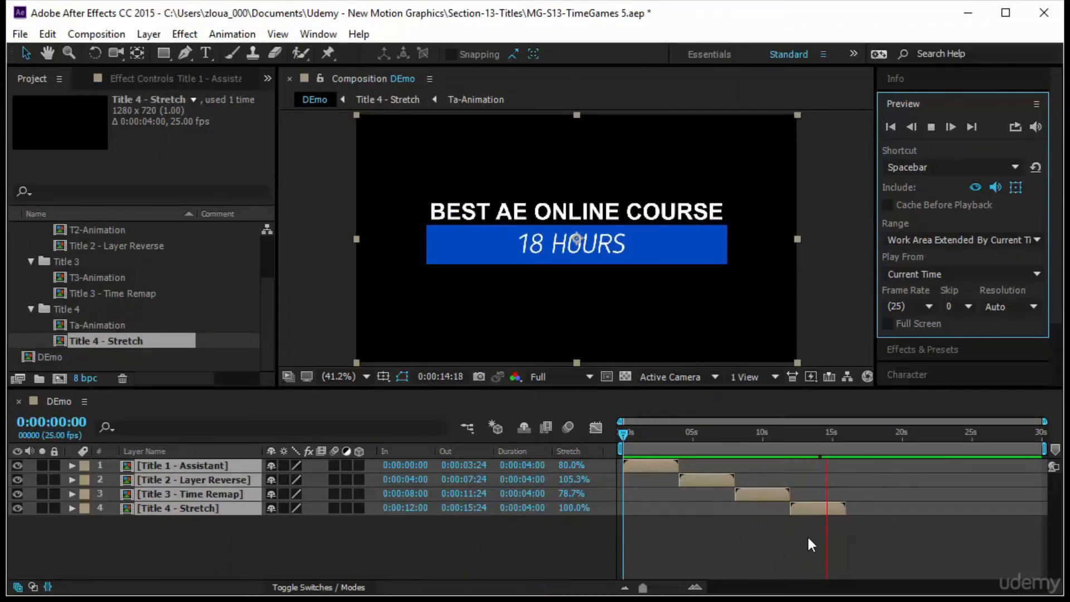
Enable Time Remapping on the Title 4 - Stretch layer.
{"action": "left_click", "coordinate": [197, 535]}
{"action": "left_click", "coordinate": [208, 507]}
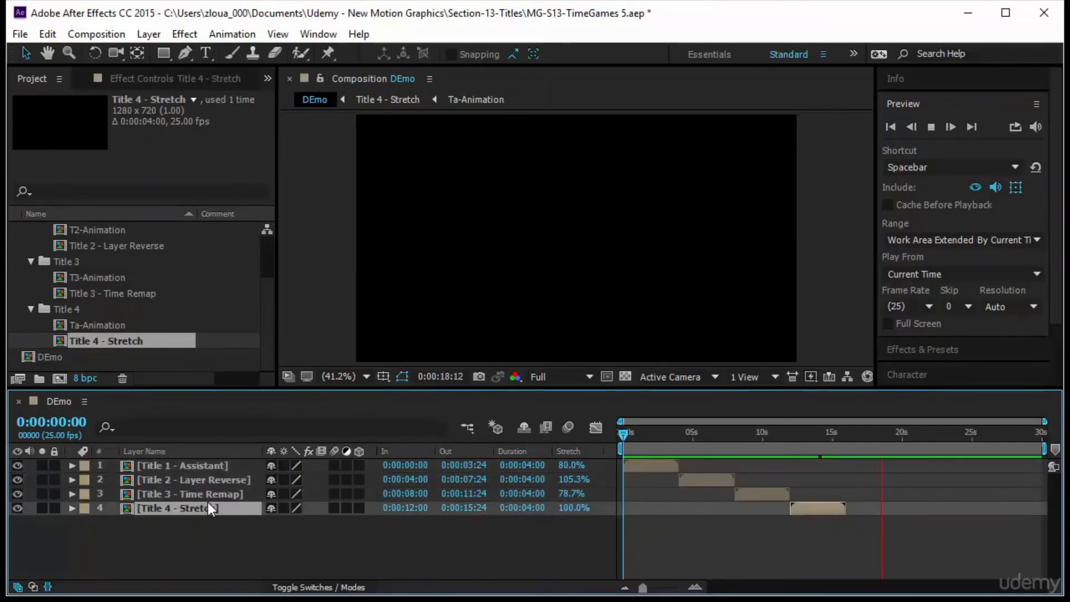
{"action": "right_click", "coordinate": [210, 507]}
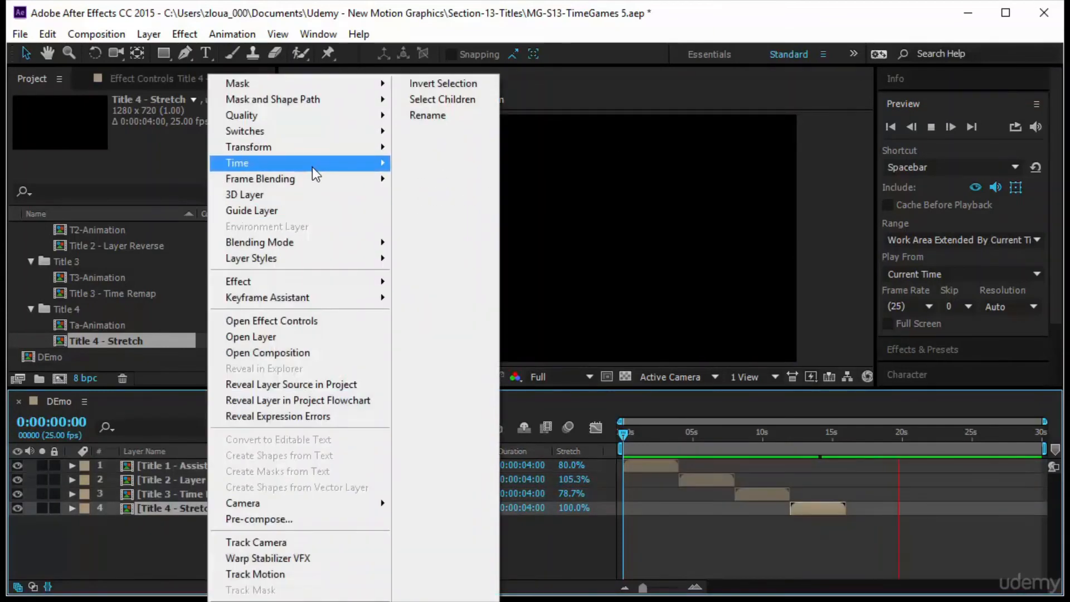
{"action": "mouse_move", "coordinate": [315, 167]}
{"action": "left_click", "coordinate": [467, 166]}
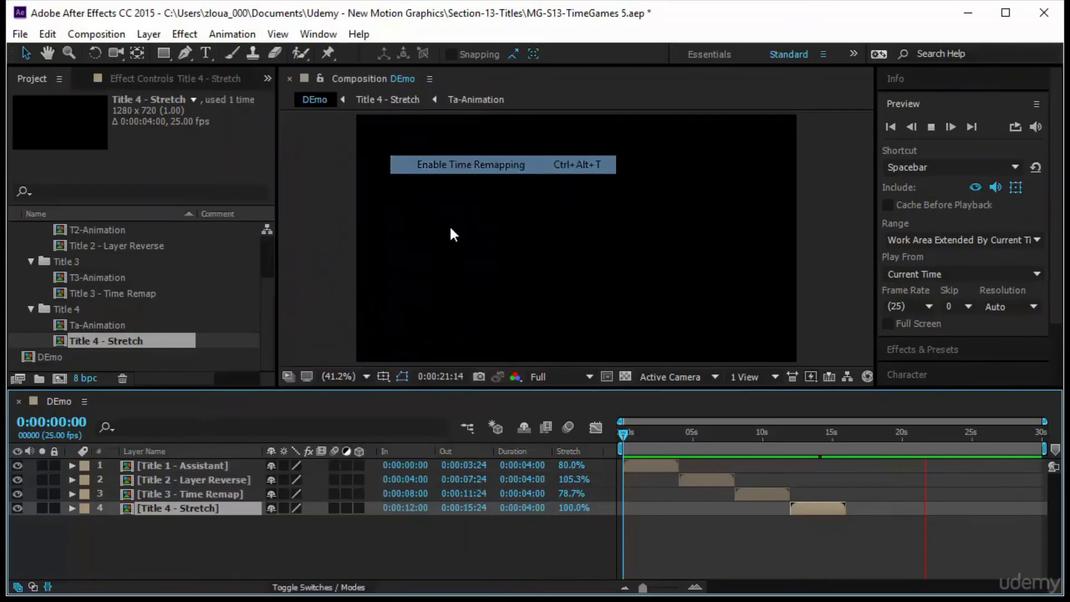
Extend the Title 4 - Stretch layer's out-point, then time-stretch the layer to a new duration of 4:00.
{"action": "left_click_drag", "start_coordinate": [533, 503], "coordinate": [902, 507]}
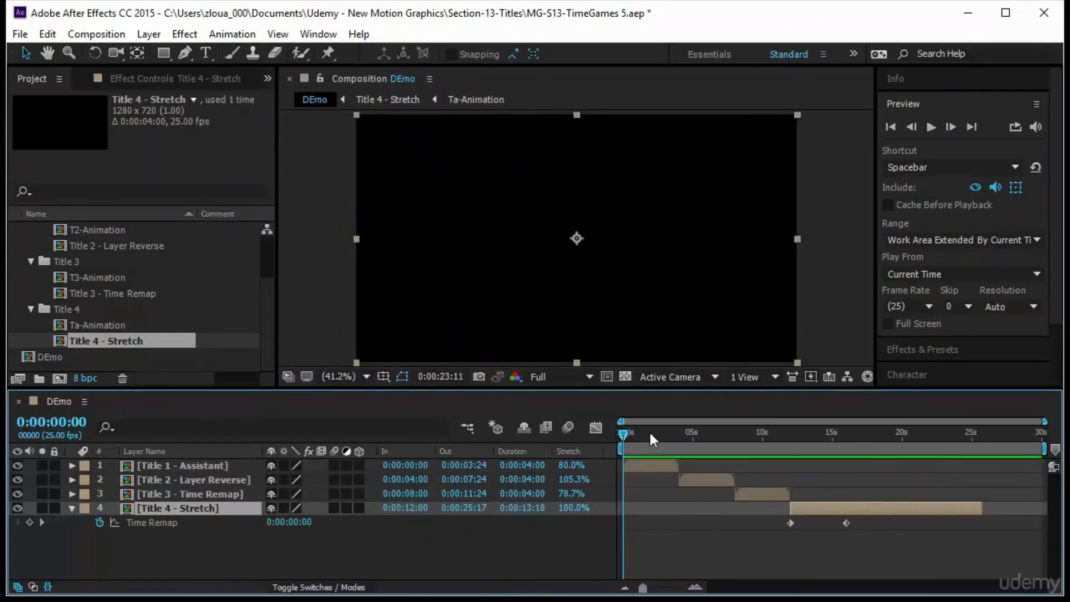
{"action": "left_click_drag", "start_coordinate": [650, 430], "coordinate": [795, 489]}
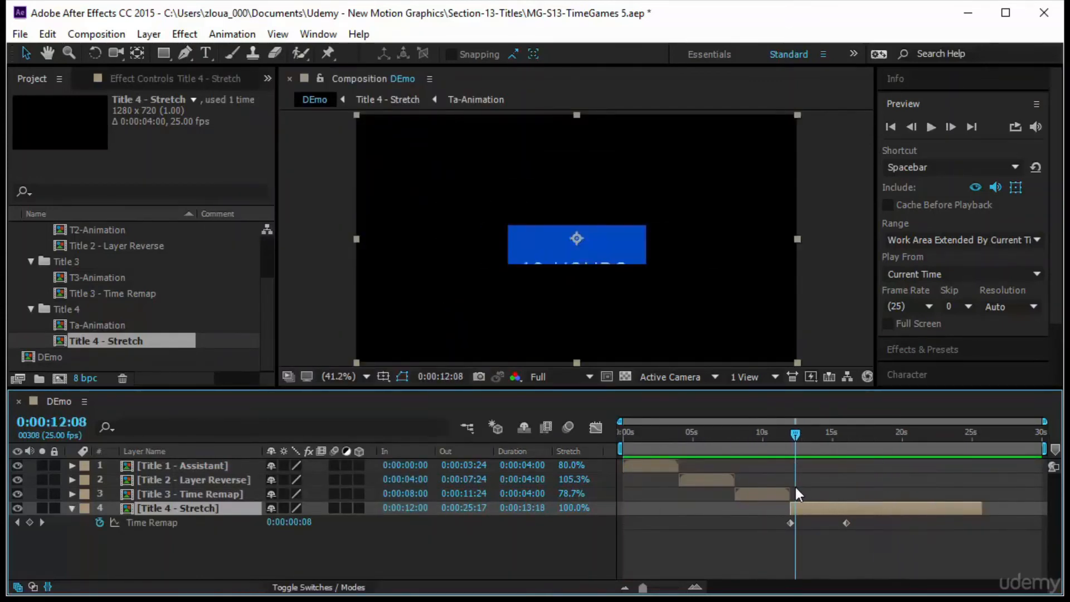
{"action": "left_click", "coordinate": [528, 513]}
{"action": "type", "text": "4:0"}
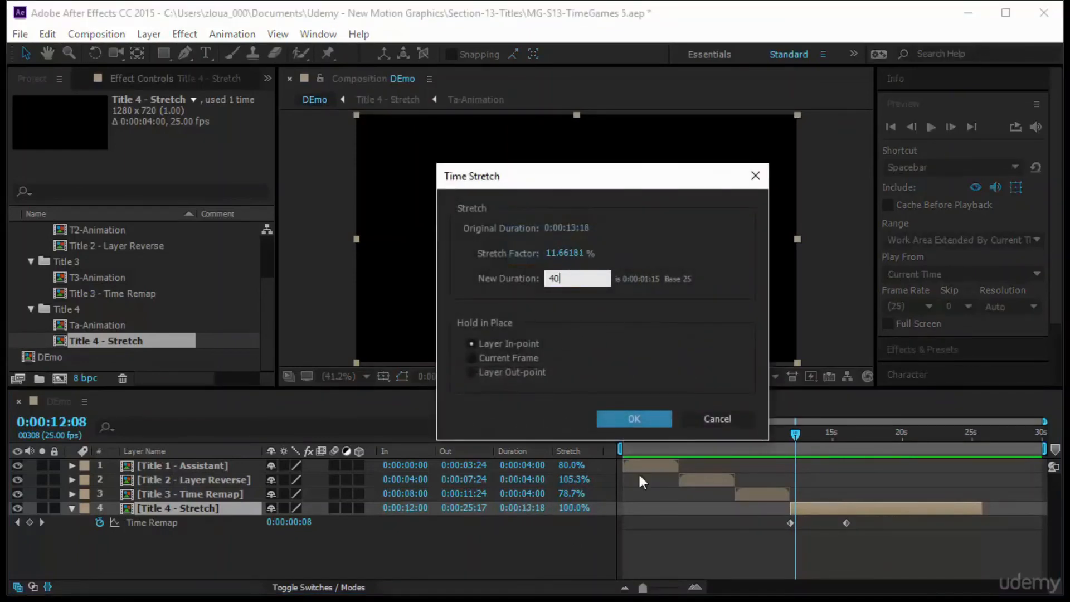
{"action": "type", "text": "0"}
{"action": "key", "text": "Return"}
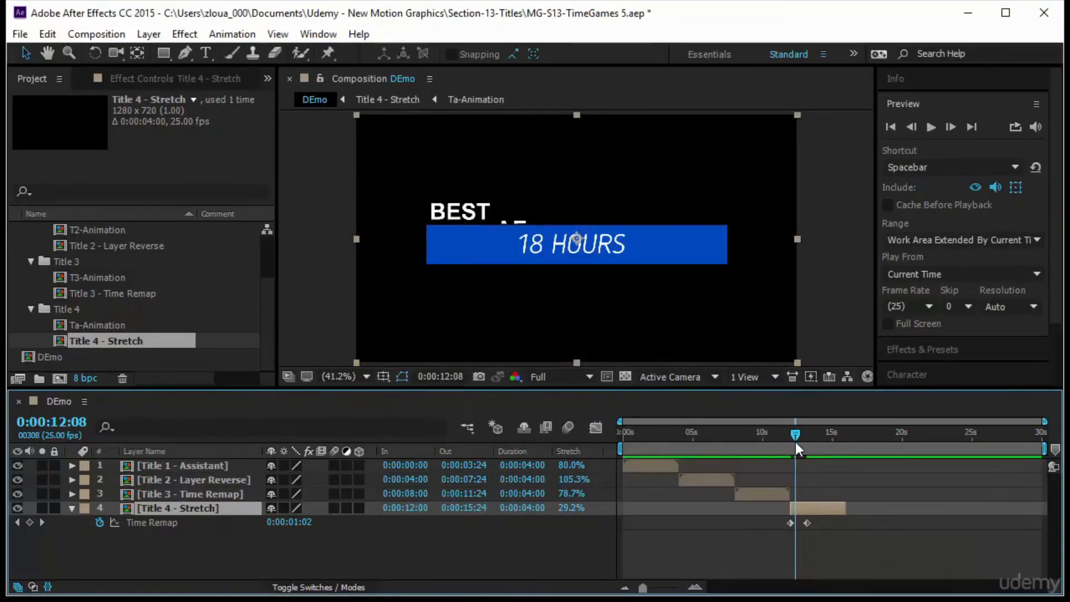
Jump to the layer's second Time Remap keyframe and set its value to 0:00:03:23.
{"action": "left_click_drag", "start_coordinate": [794, 440], "coordinate": [789, 474]}
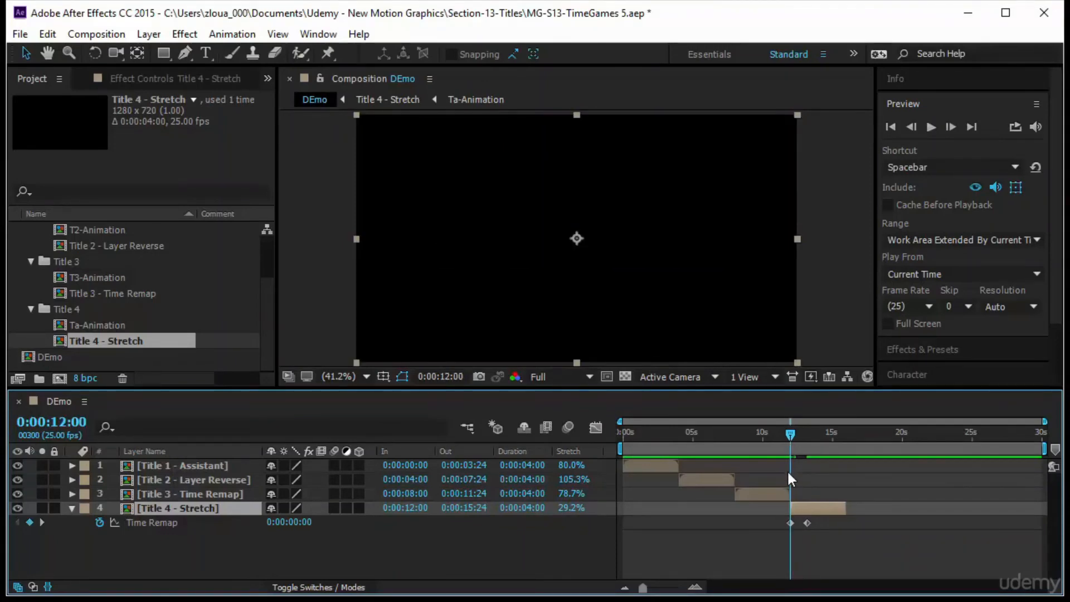
{"action": "key", "text": "k"}
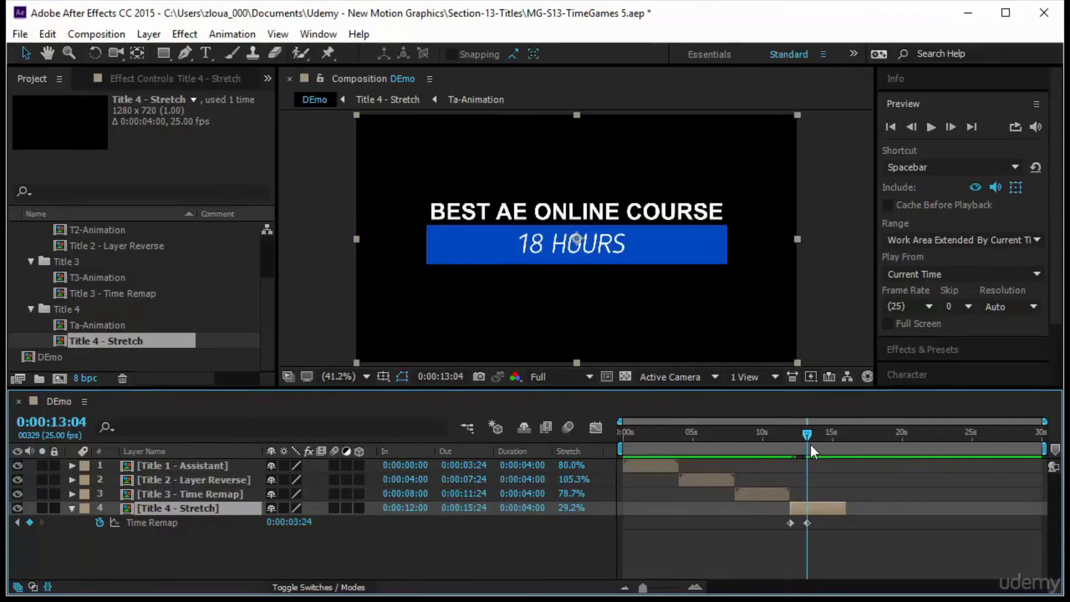
{"action": "left_click_drag", "start_coordinate": [809, 439], "coordinate": [807, 439]}
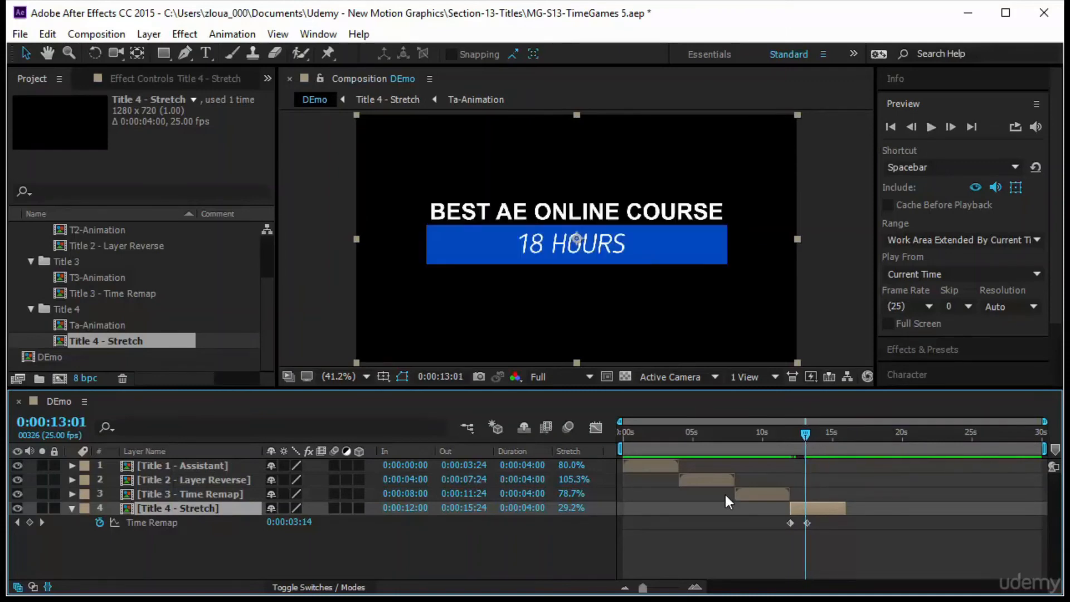
{"action": "key", "text": "k"}
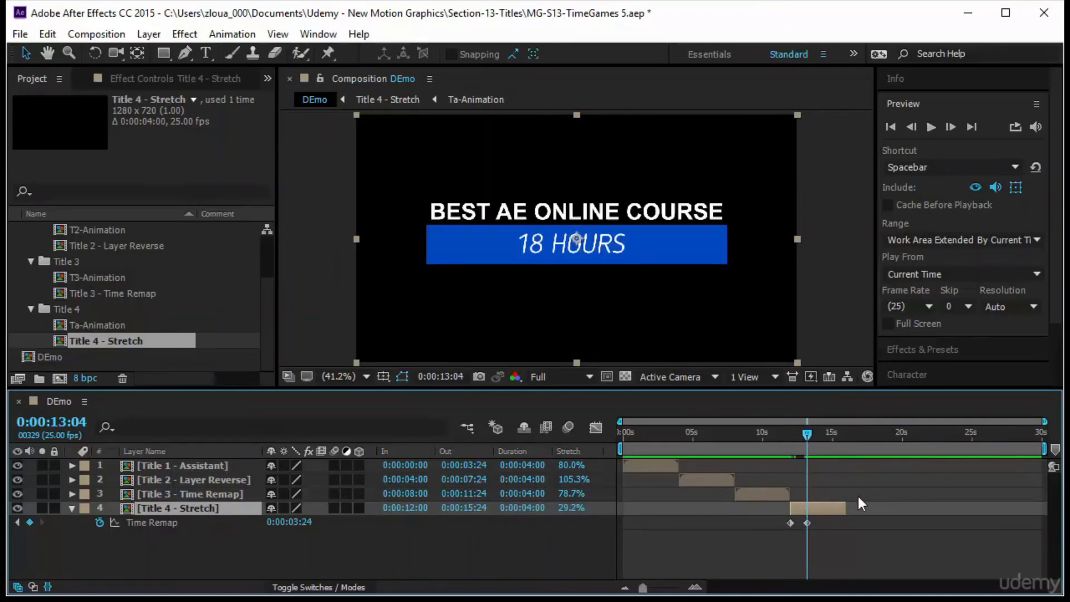
{"action": "left_click", "coordinate": [289, 521]}
{"action": "type", "text": "323"}
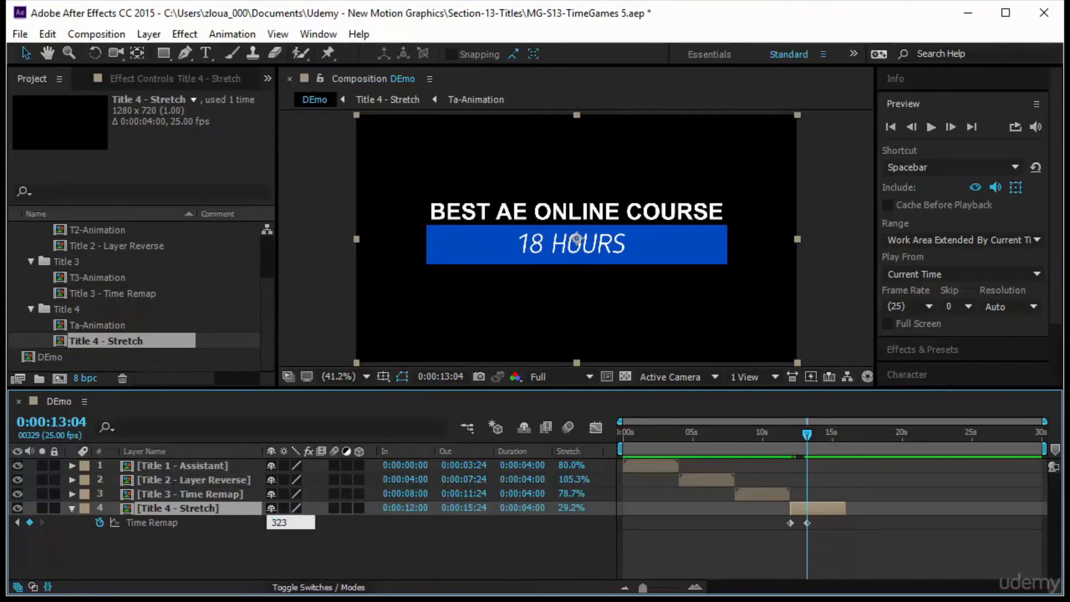
{"action": "key", "text": "Return"}
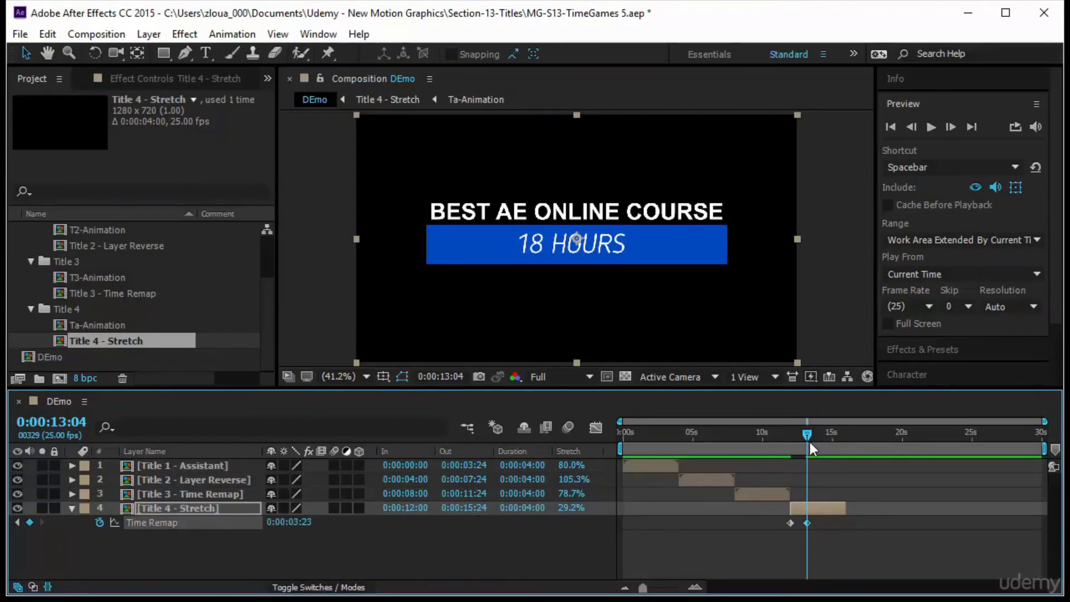
Add a Time Remap keyframe with value 0 near the layer's end, at 0:00:15:22.
{"action": "left_click_drag", "start_coordinate": [808, 439], "coordinate": [842, 456]}
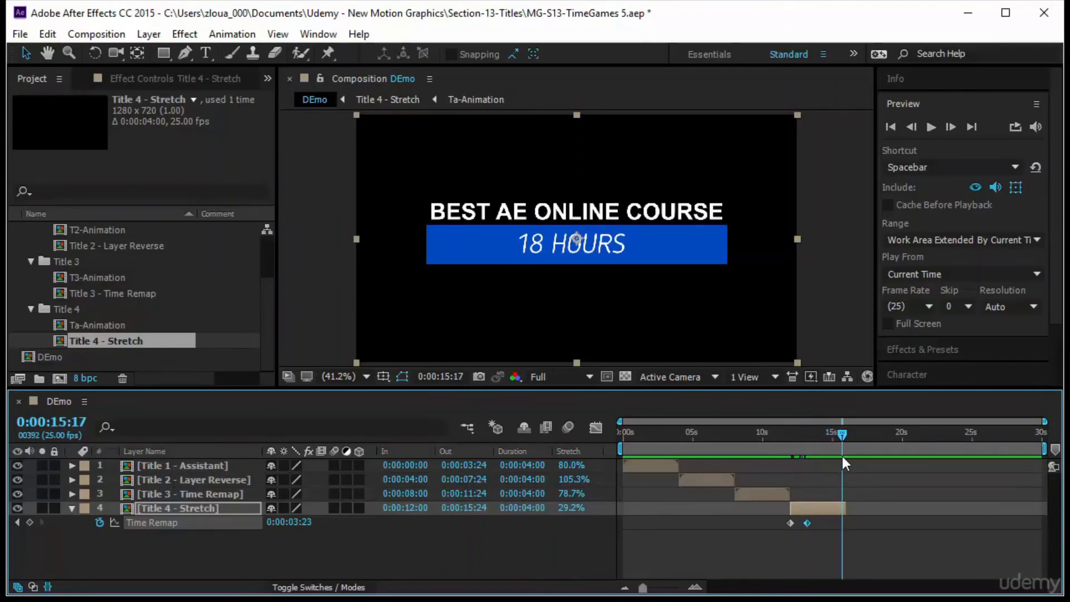
{"action": "key", "text": "o"}
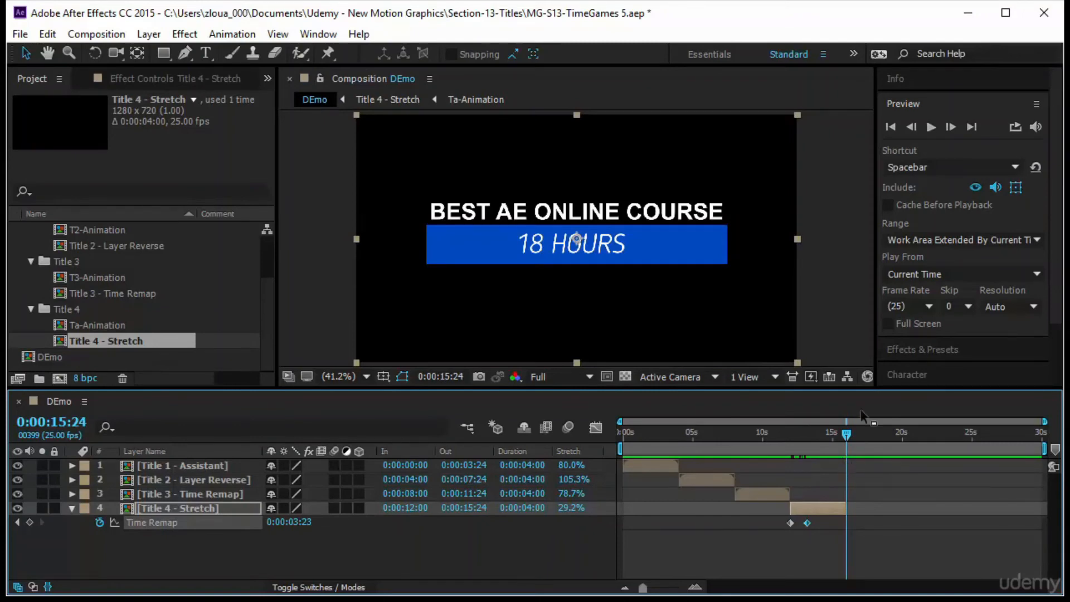
{"action": "left_click_drag", "start_coordinate": [845, 439], "coordinate": [844, 439]}
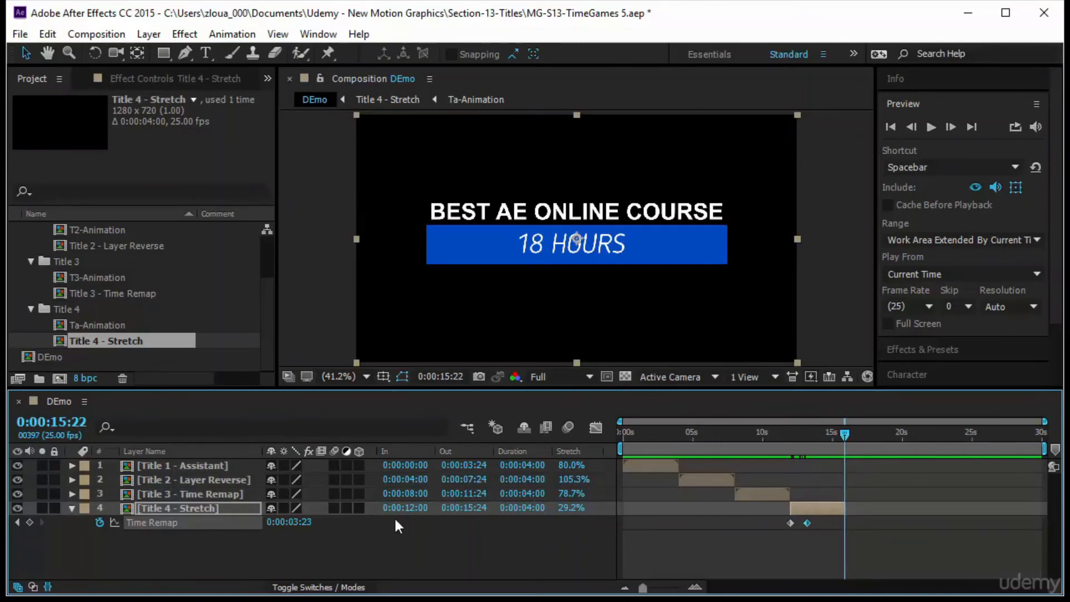
{"action": "left_click", "coordinate": [29, 522]}
{"action": "type", "text": "0"}
{"action": "key", "text": "Return"}
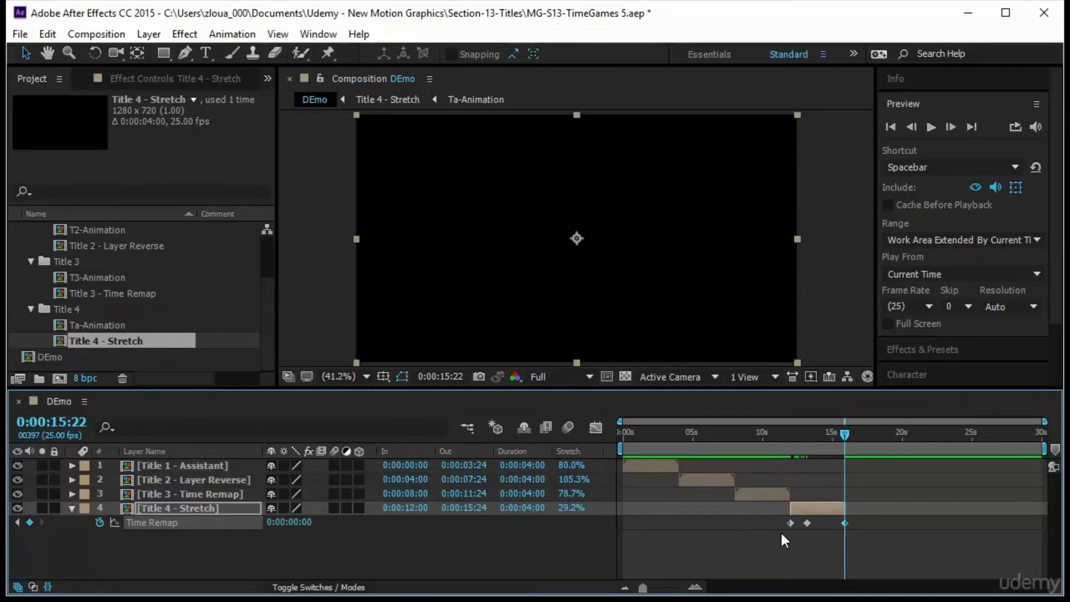
Shift the middle Time Remap keyframe slightly later and collapse the layer's properties.
{"action": "left_click_drag", "start_coordinate": [807, 523], "coordinate": [817, 523]}
{"action": "left_click_drag", "start_coordinate": [844, 435], "coordinate": [595, 501]}
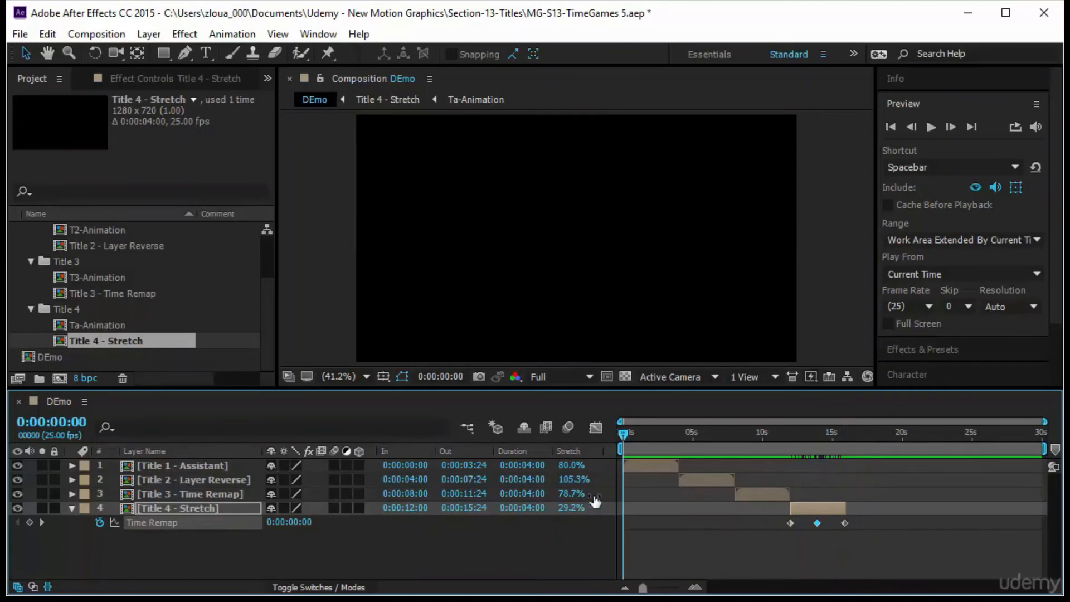
{"action": "left_click", "coordinate": [63, 519]}
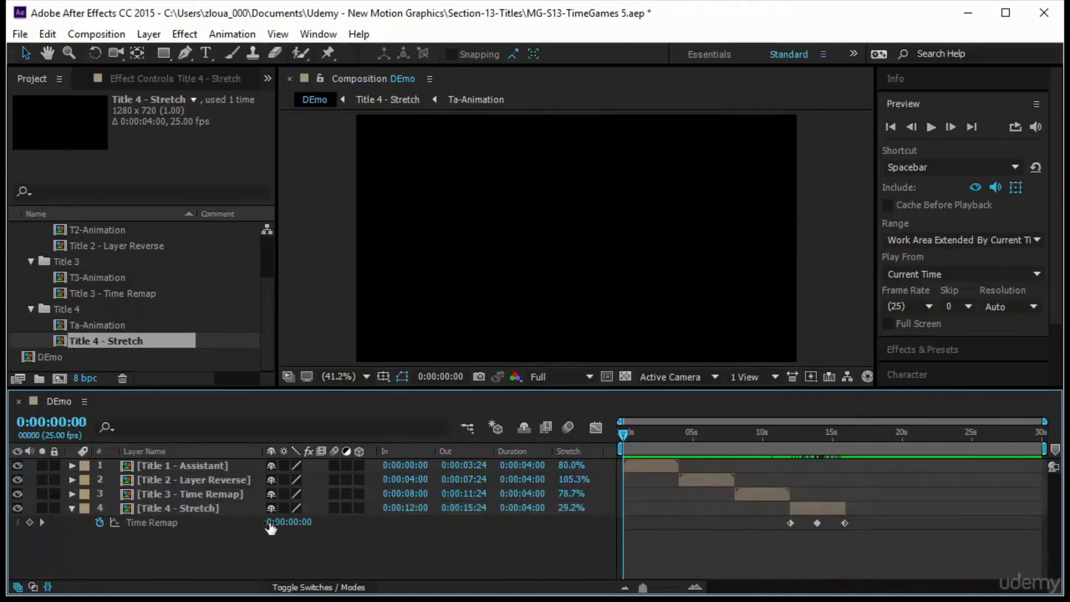
{"action": "left_click", "coordinate": [72, 508]}
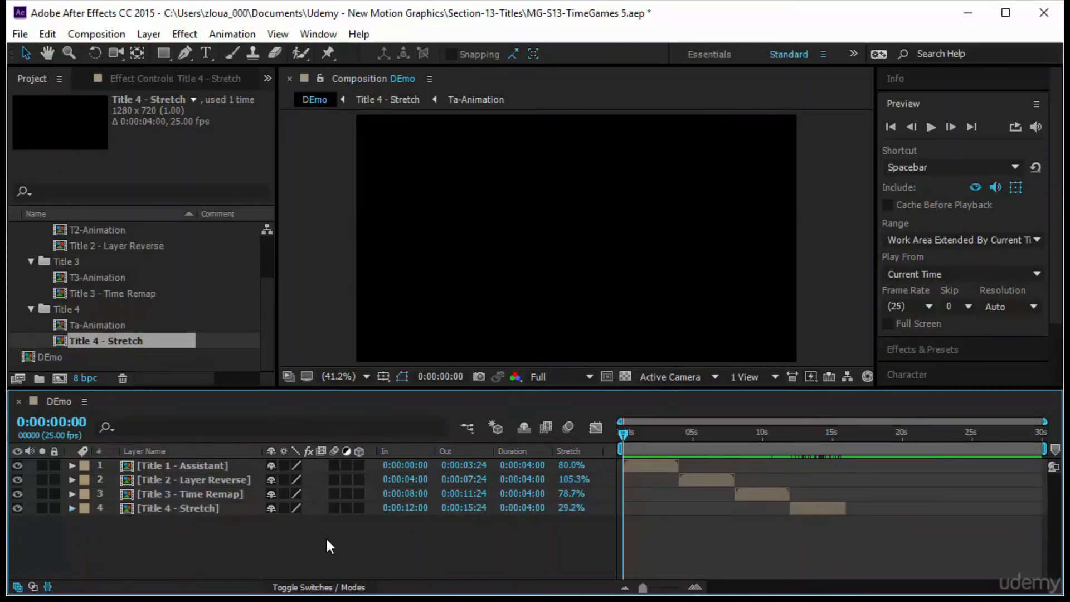
{"action": "left_click_drag", "start_coordinate": [273, 533], "coordinate": [262, 465]}
{"action": "right_click", "coordinate": [235, 494]}
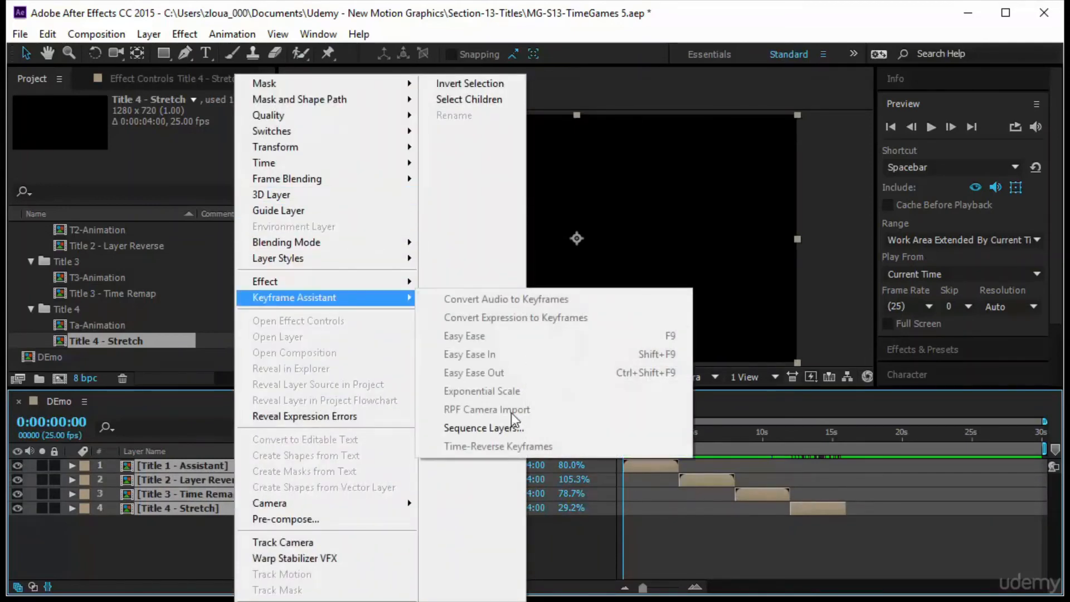
{"action": "left_click", "coordinate": [159, 550]}
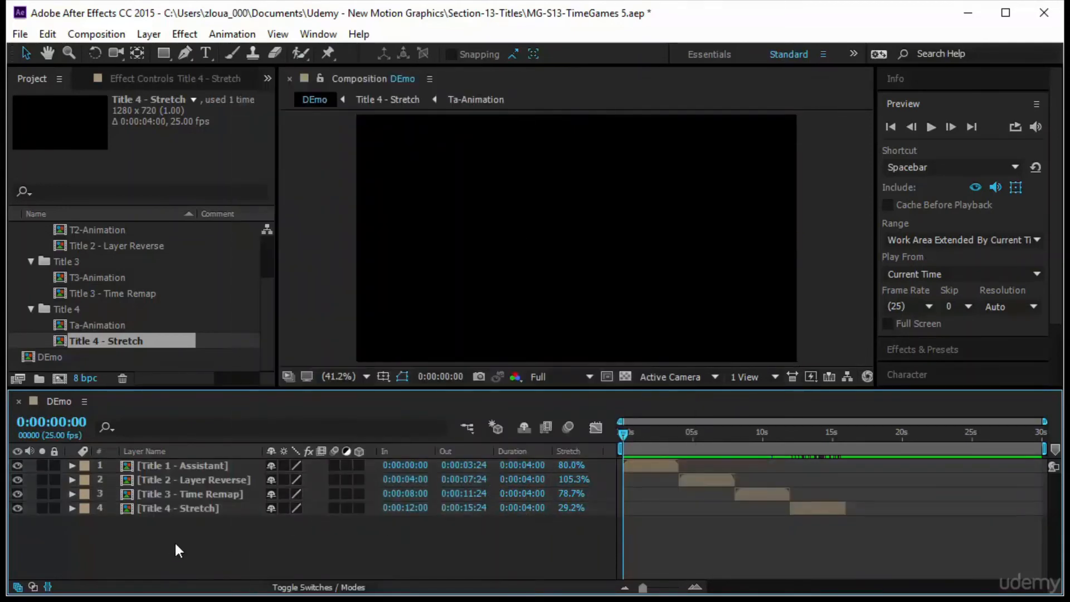
Select all four title layers and apply Sequence Layers with overlap turned off.
{"action": "left_click", "coordinate": [175, 507]}
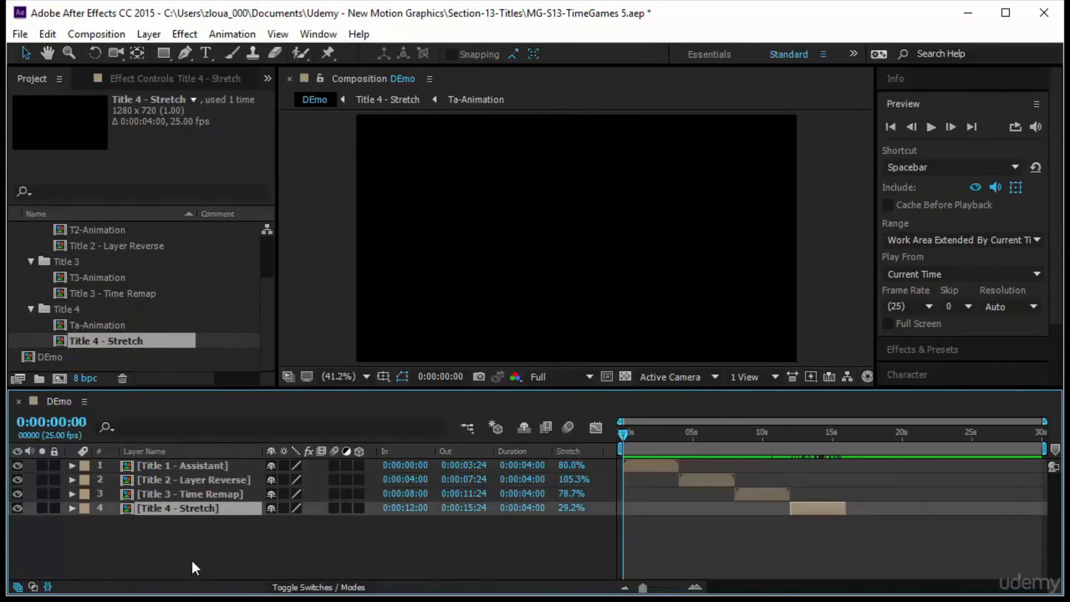
{"action": "left_click", "coordinate": [205, 467], "text": "shift"}
{"action": "right_click", "coordinate": [205, 467]}
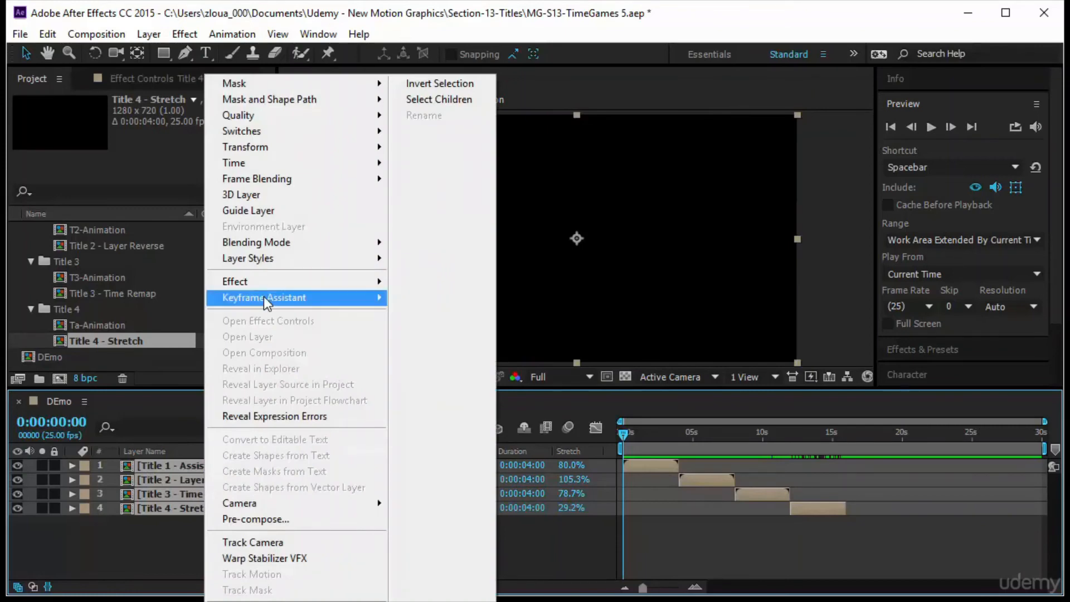
{"action": "mouse_move", "coordinate": [263, 297]}
{"action": "left_click", "coordinate": [430, 427]}
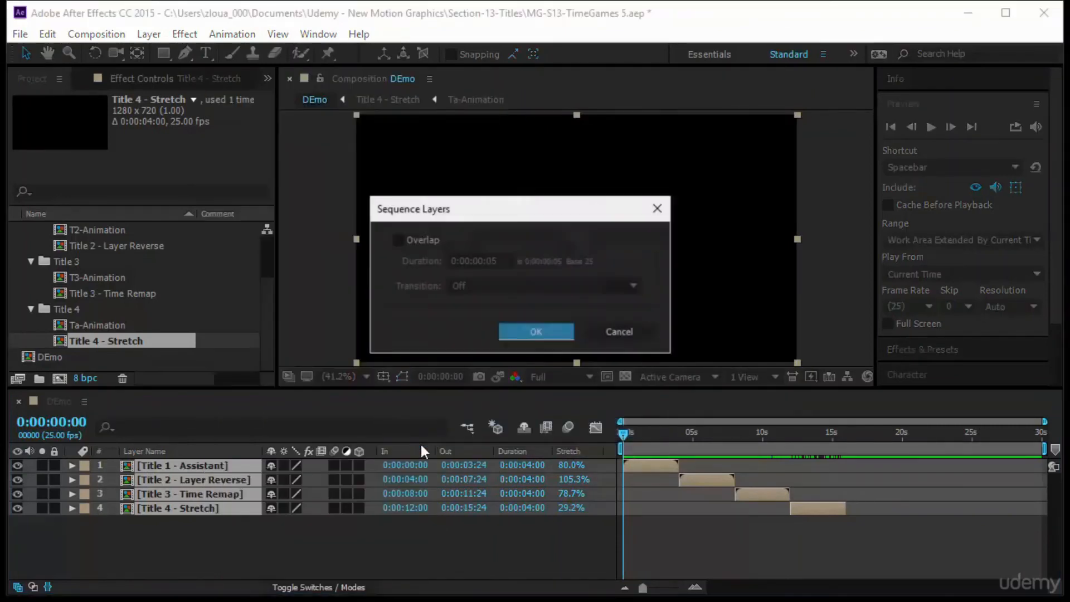
{"action": "left_click", "coordinate": [524, 334]}
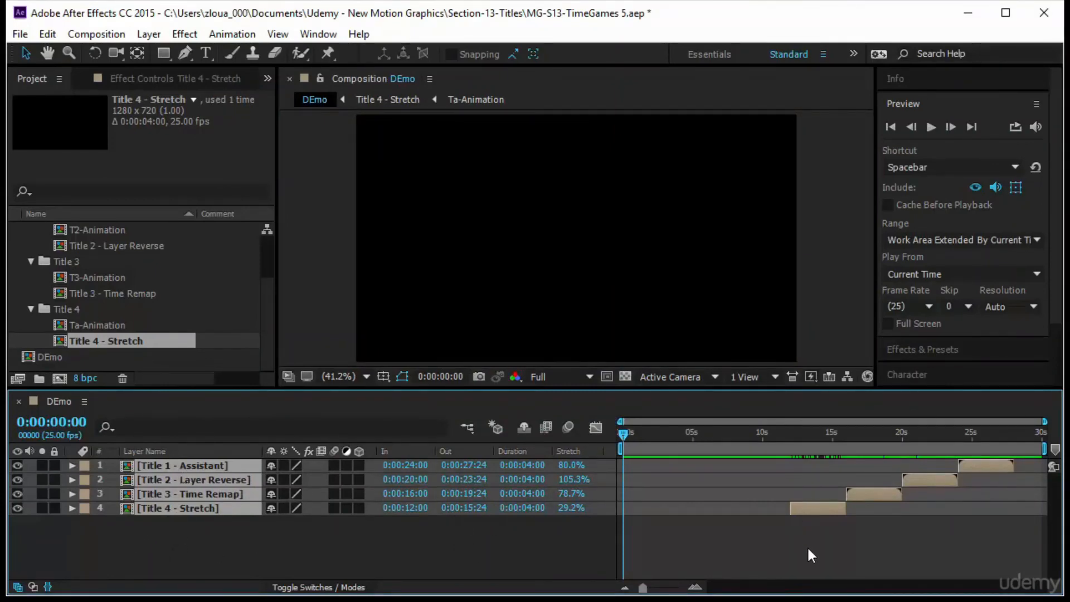
Select all layers and slide them together so the sequence starts at the beginning of the composition.
{"action": "left_click", "coordinate": [826, 542]}
{"action": "key", "text": "ctrl+a"}
{"action": "left_click_drag", "start_coordinate": [825, 506], "coordinate": [656, 525]}
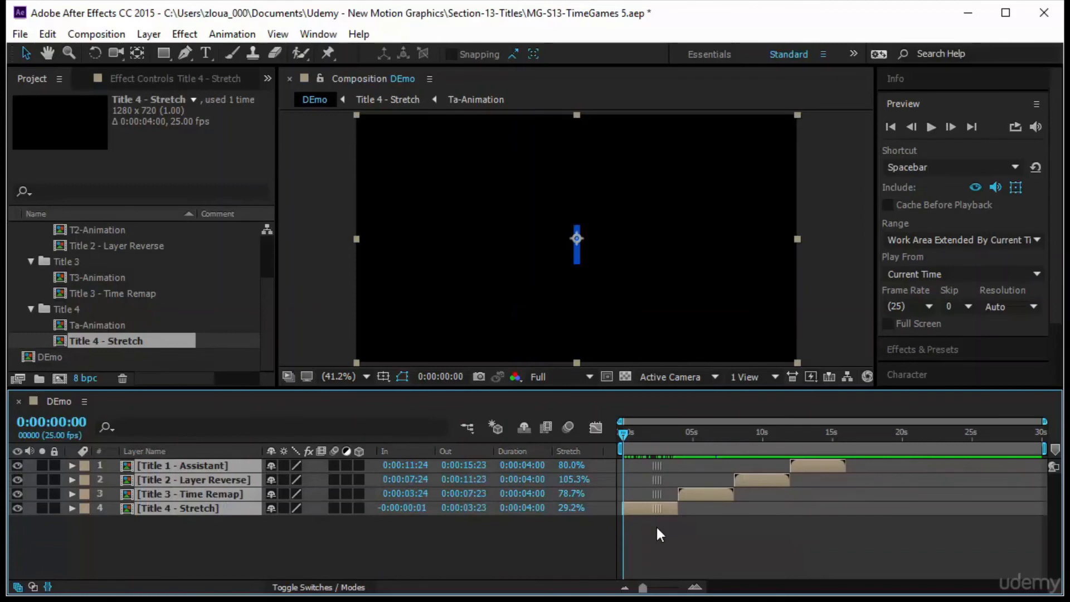
Preview the resequenced DEmo composition from the start.
{"action": "left_click", "coordinate": [774, 524]}
{"action": "left_click", "coordinate": [931, 127]}
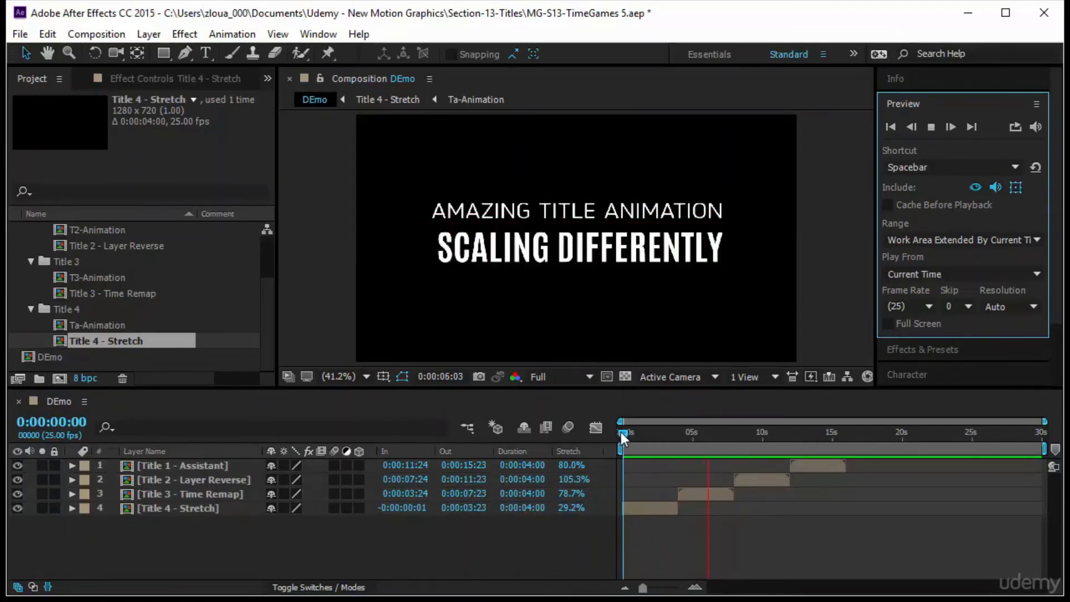
{"action": "left_click", "coordinate": [621, 432]}
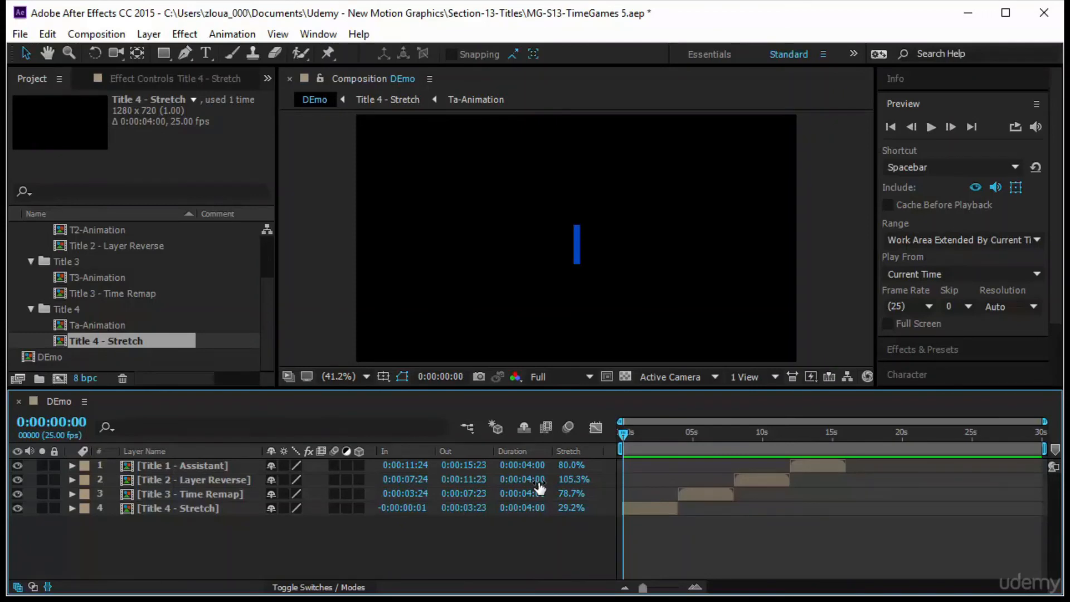
Scrub through the opening titles and inspect the Title 4 and Title 3 layers' timing.
{"action": "left_click_drag", "start_coordinate": [628, 436], "coordinate": [755, 496]}
{"action": "key", "text": "Home"}
{"action": "left_click", "coordinate": [658, 509]}
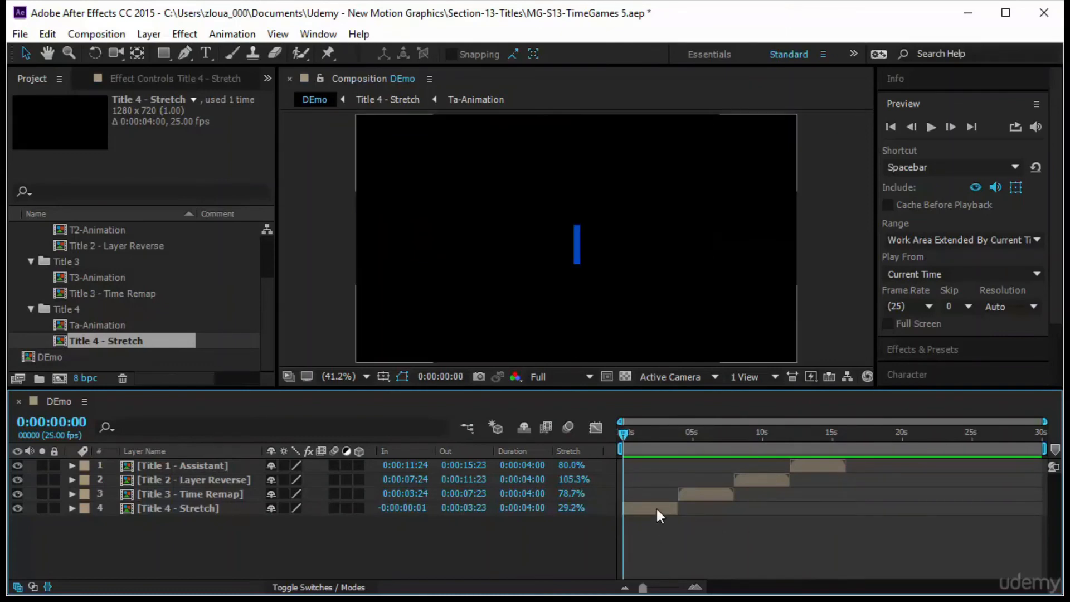
{"action": "left_click", "coordinate": [697, 495]}
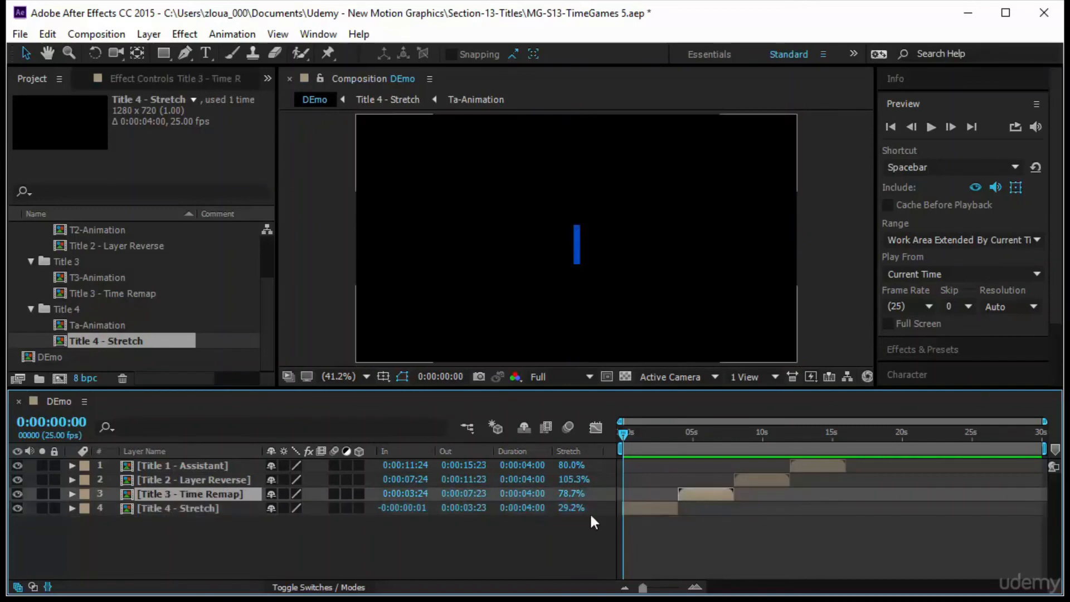
{"action": "left_click_drag", "start_coordinate": [620, 435], "coordinate": [761, 466]}
{"action": "key", "text": "Home"}
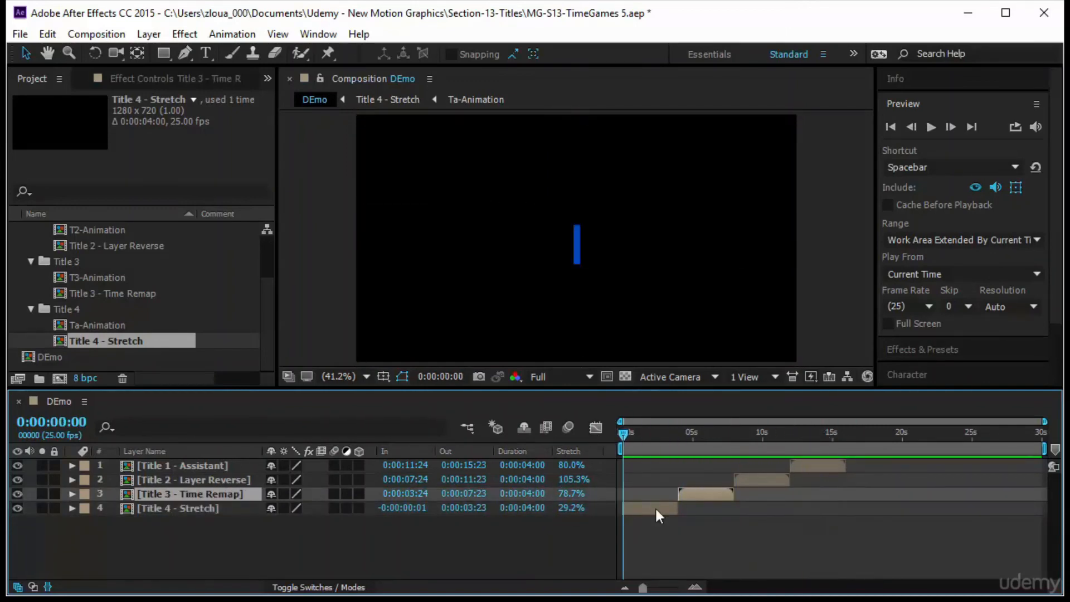
{"action": "left_click", "coordinate": [778, 541]}
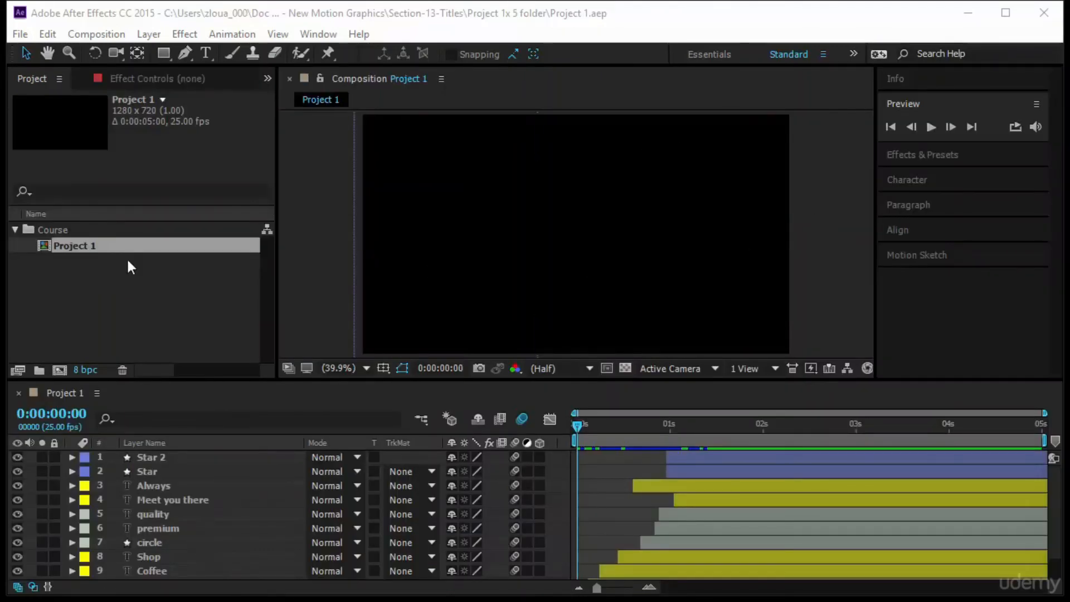
Preview the Project 1 composition and return the playhead to the start.
{"action": "left_click", "coordinate": [930, 127]}
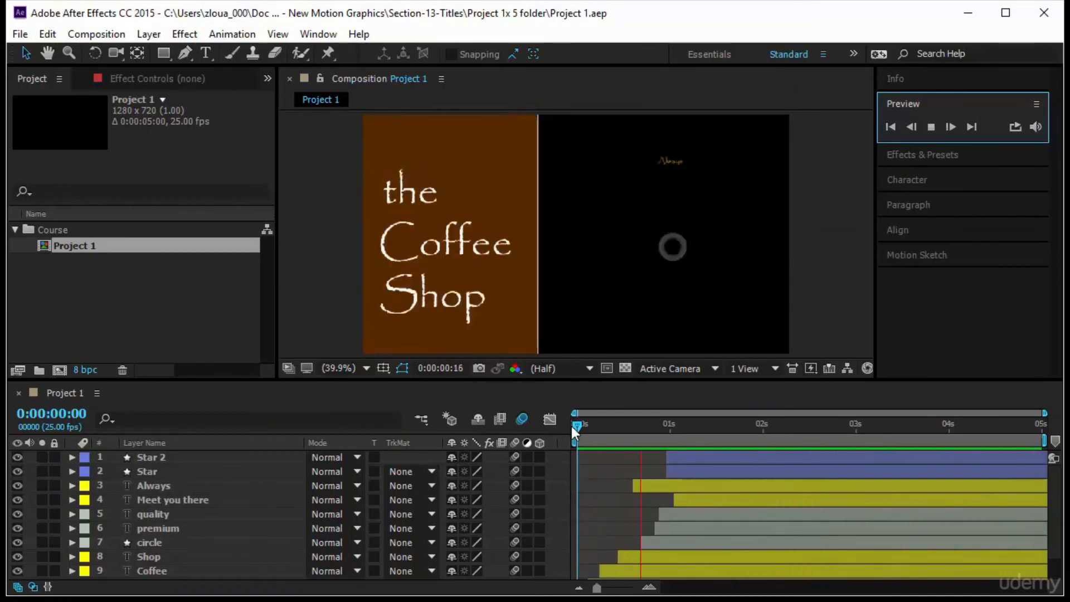
{"action": "left_click_drag", "start_coordinate": [574, 427], "coordinate": [545, 478]}
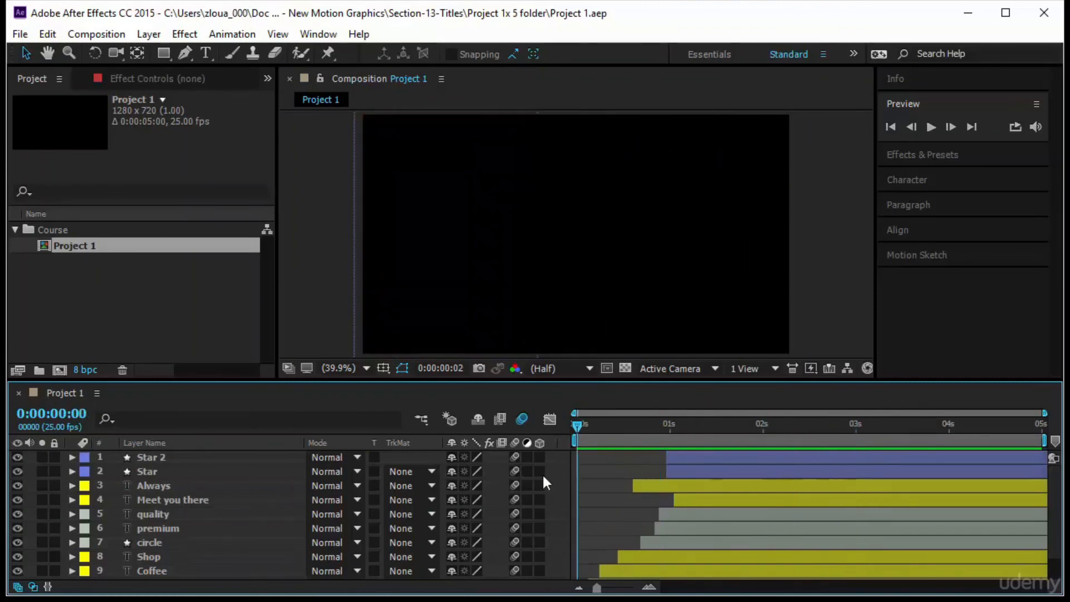
Pre-compose all layers of Project 1 into a new composition named "Project - Animation".
{"action": "left_click", "coordinate": [213, 571]}
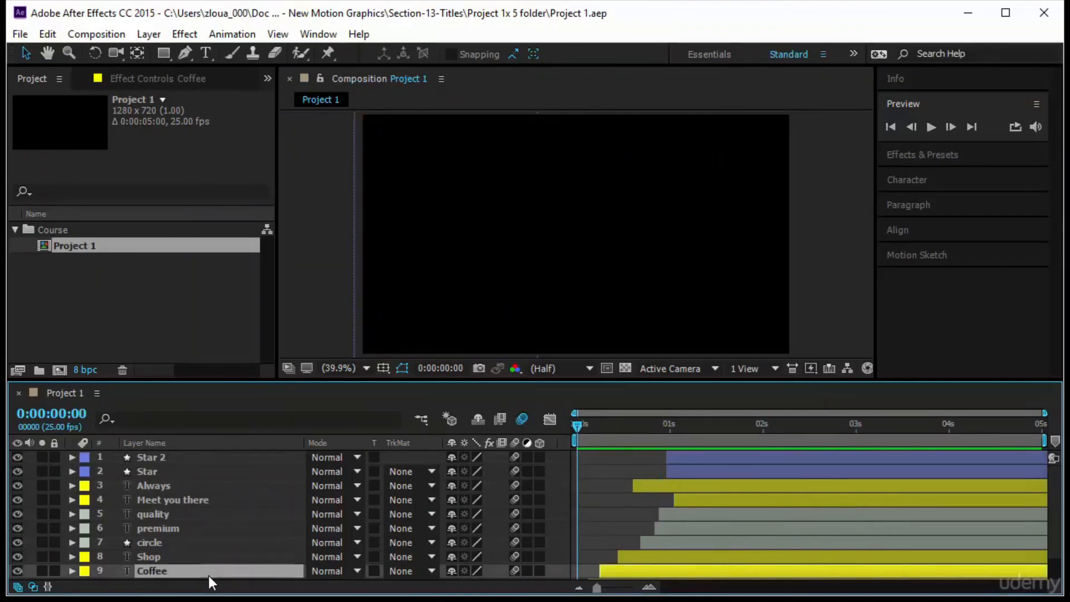
{"action": "key", "text": "ctrl+a"}
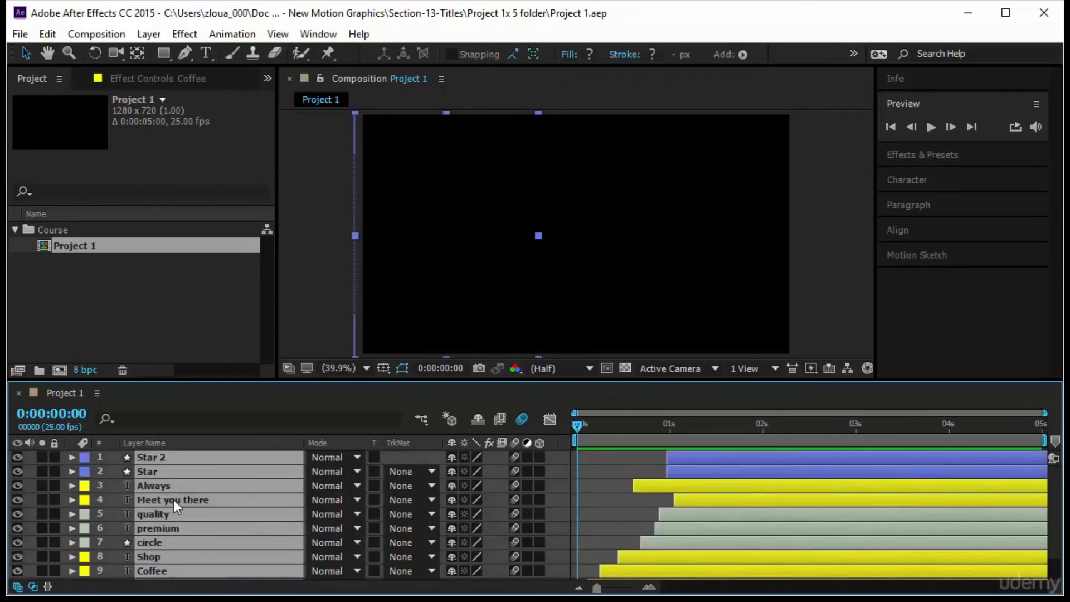
{"action": "right_click", "coordinate": [173, 500]}
{"action": "left_click", "coordinate": [246, 517]}
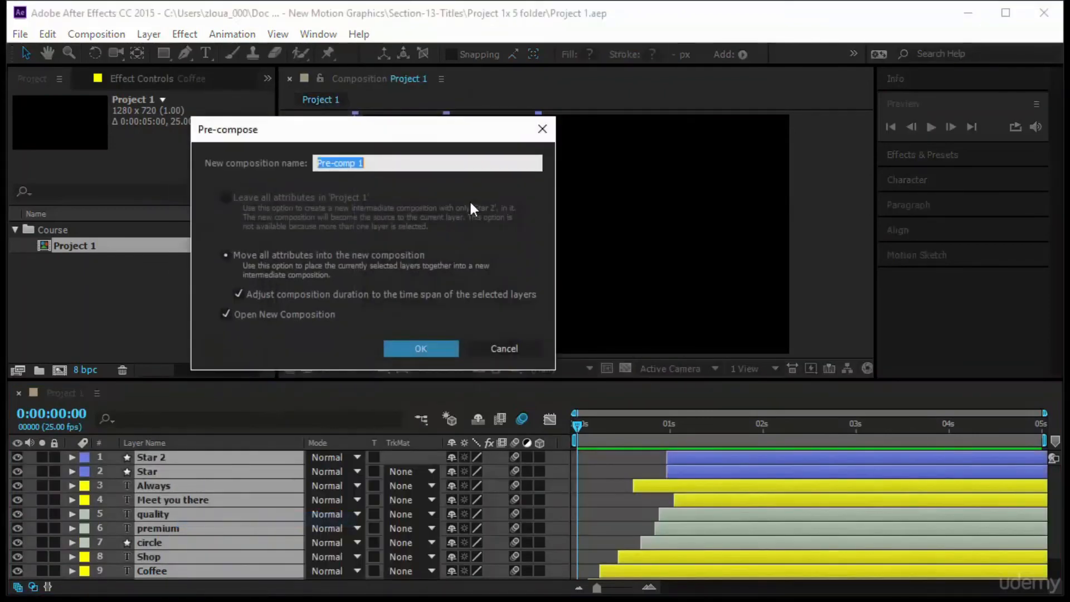
{"action": "type", "text": "Project"}
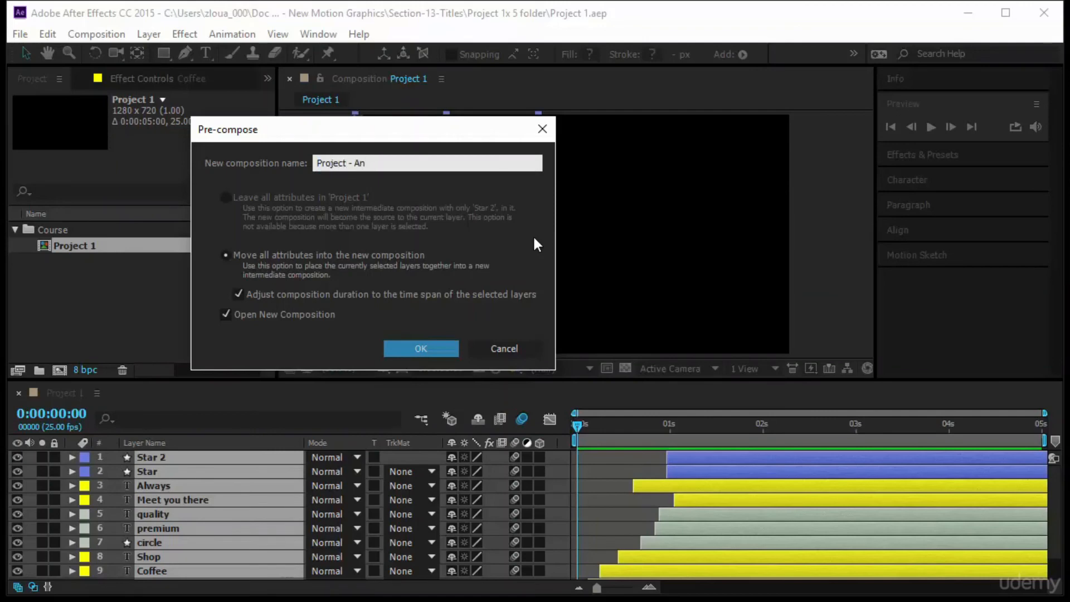
{"action": "type", "text": " - Animation"}
{"action": "key", "text": "Return"}
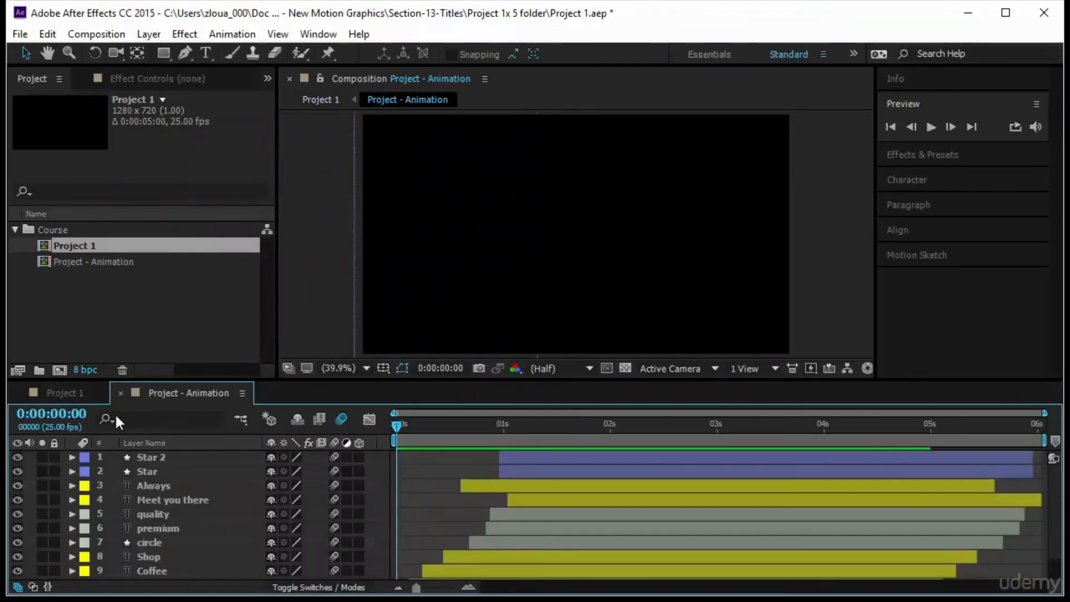
Set the Project 1 composition's duration to 10 seconds.
{"action": "left_click", "coordinate": [75, 396]}
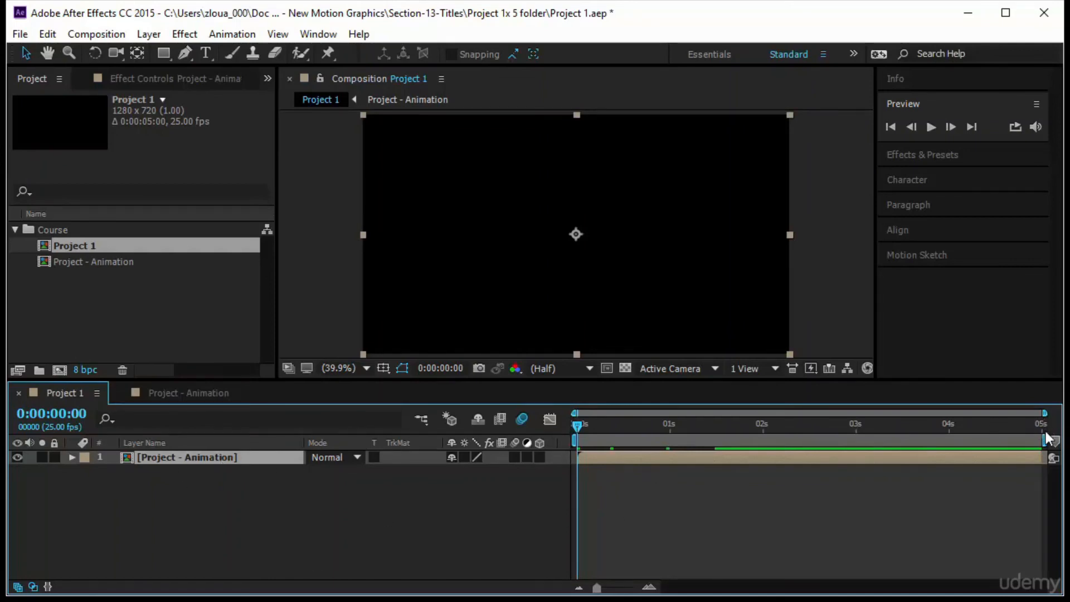
{"action": "right_click", "coordinate": [83, 389]}
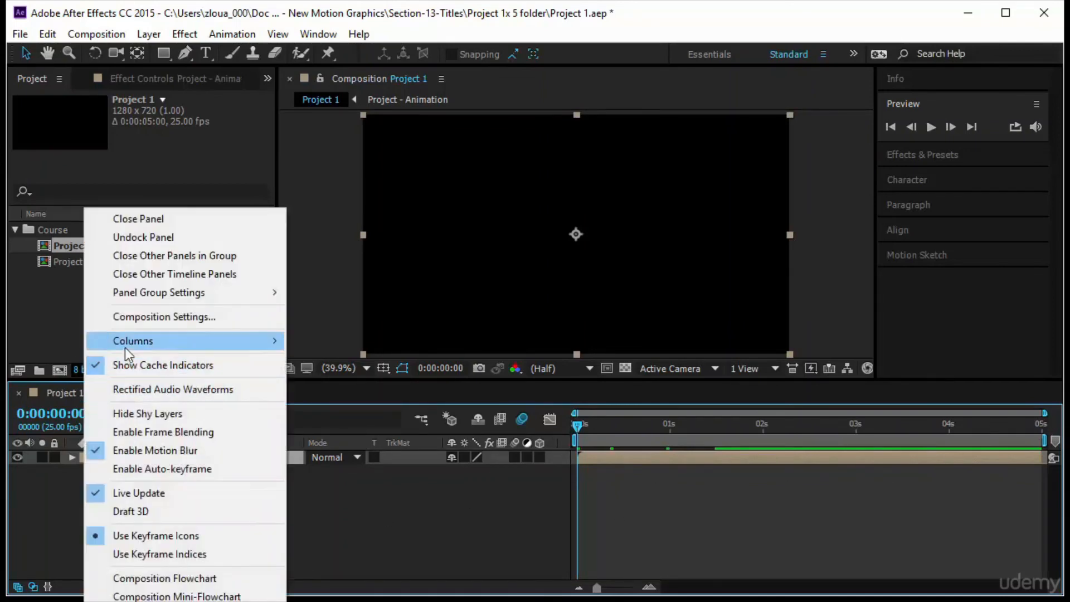
{"action": "left_click", "coordinate": [139, 316]}
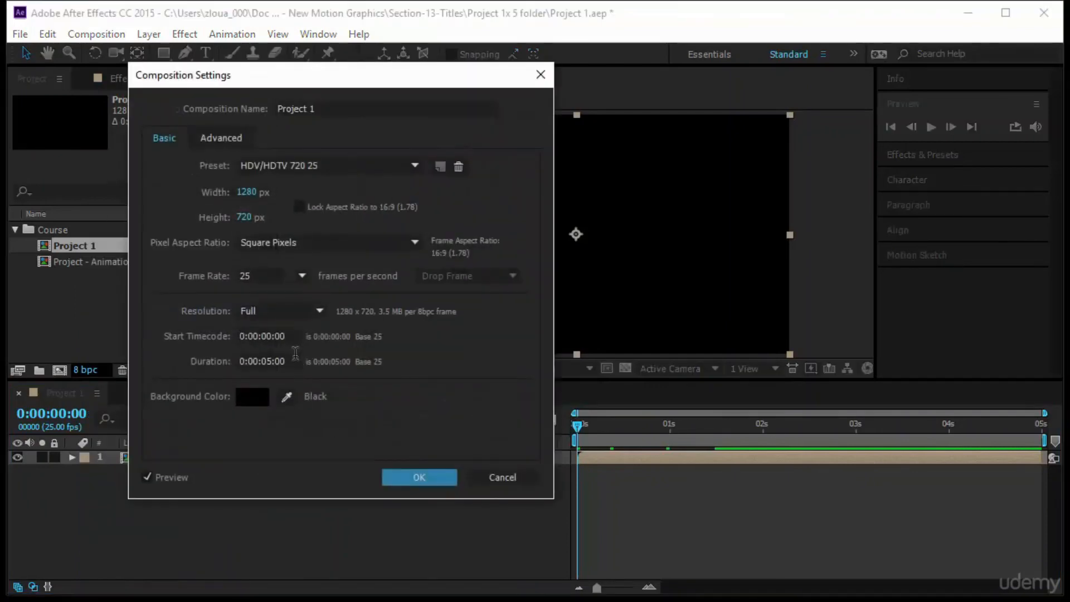
{"action": "left_click", "coordinate": [293, 361]}
{"action": "type", "text": "10."}
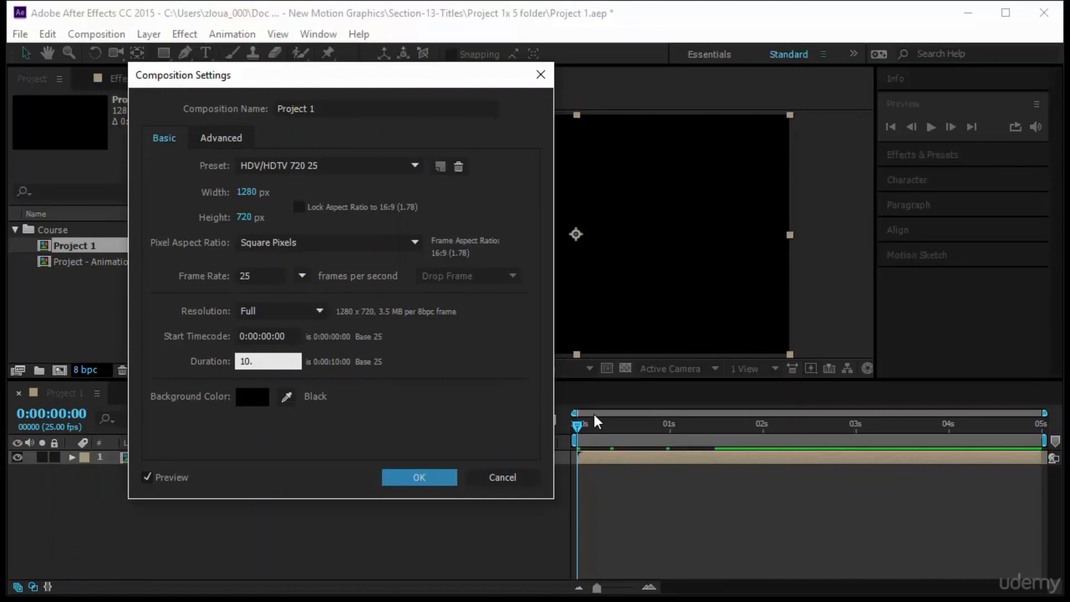
{"action": "key", "text": "Return"}
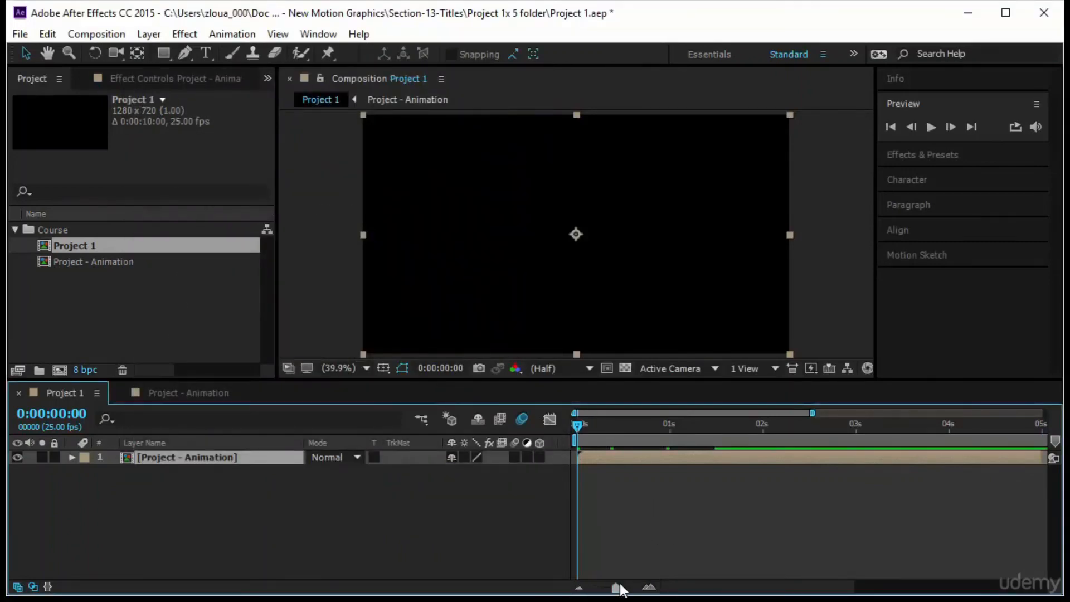
In Project - Animation, end the work area at 3 seconds and trim the composition to the work area.
{"action": "left_click_drag", "start_coordinate": [616, 587], "coordinate": [597, 587]}
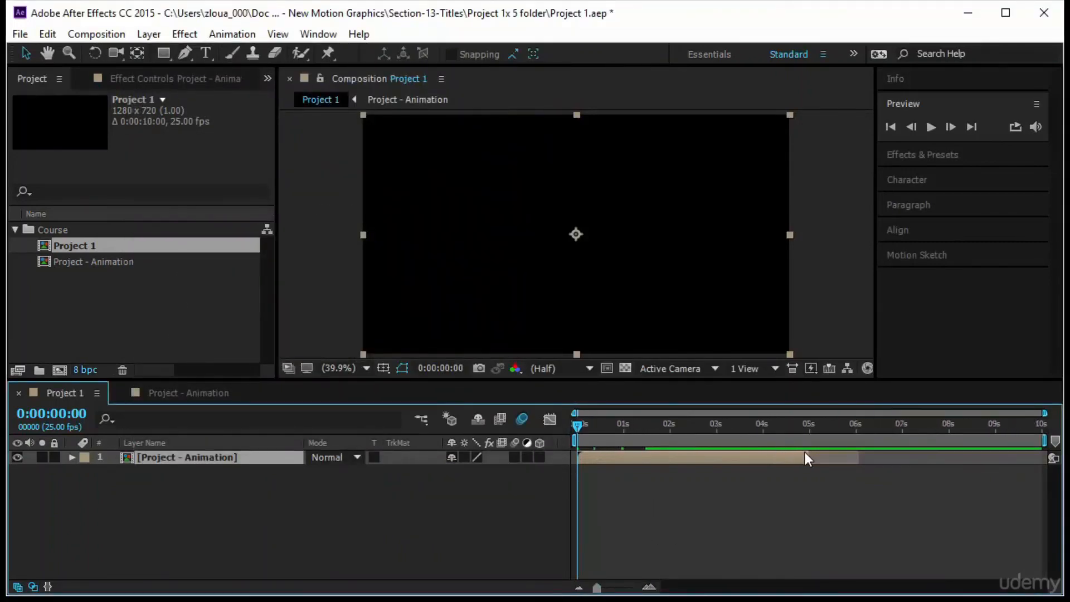
{"action": "left_click", "coordinate": [135, 396]}
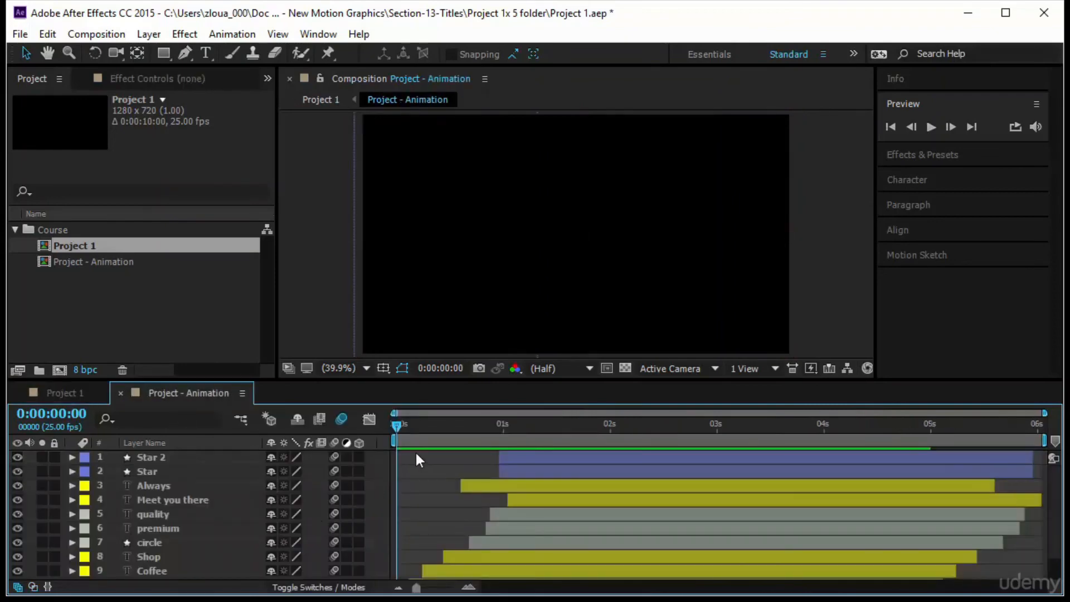
{"action": "left_click", "coordinate": [435, 426]}
{"action": "left_click_drag", "start_coordinate": [471, 428], "coordinate": [717, 473]}
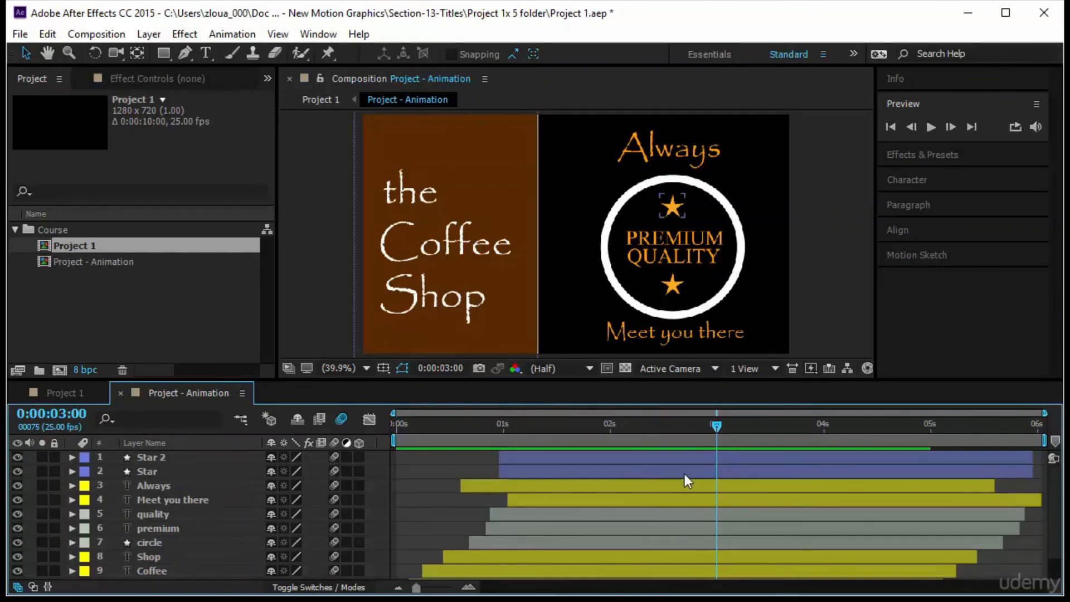
{"action": "key", "text": "n"}
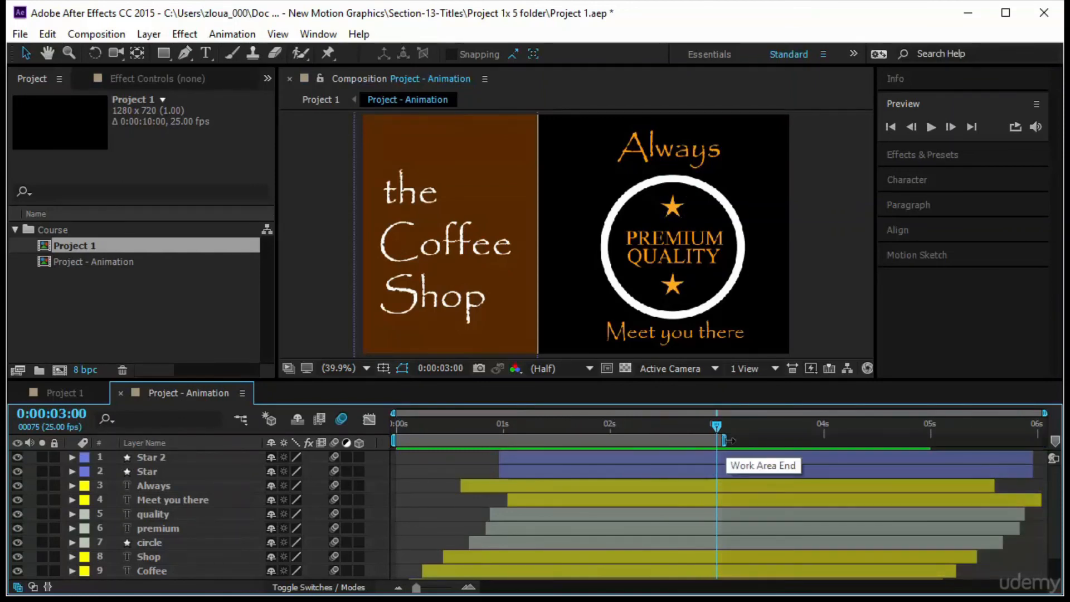
{"action": "right_click", "coordinate": [655, 446]}
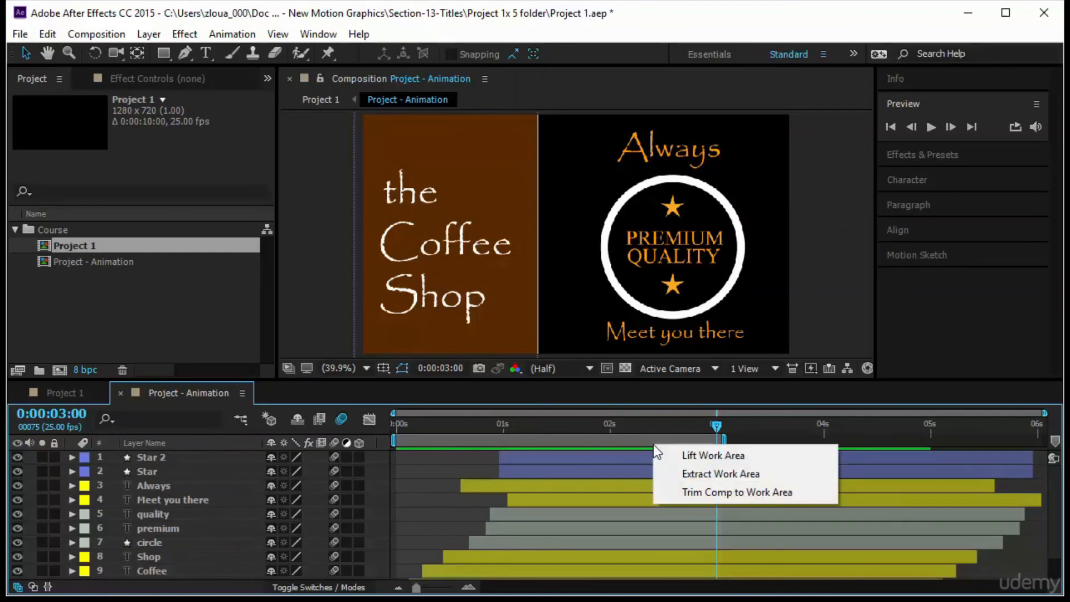
{"action": "left_click", "coordinate": [694, 491]}
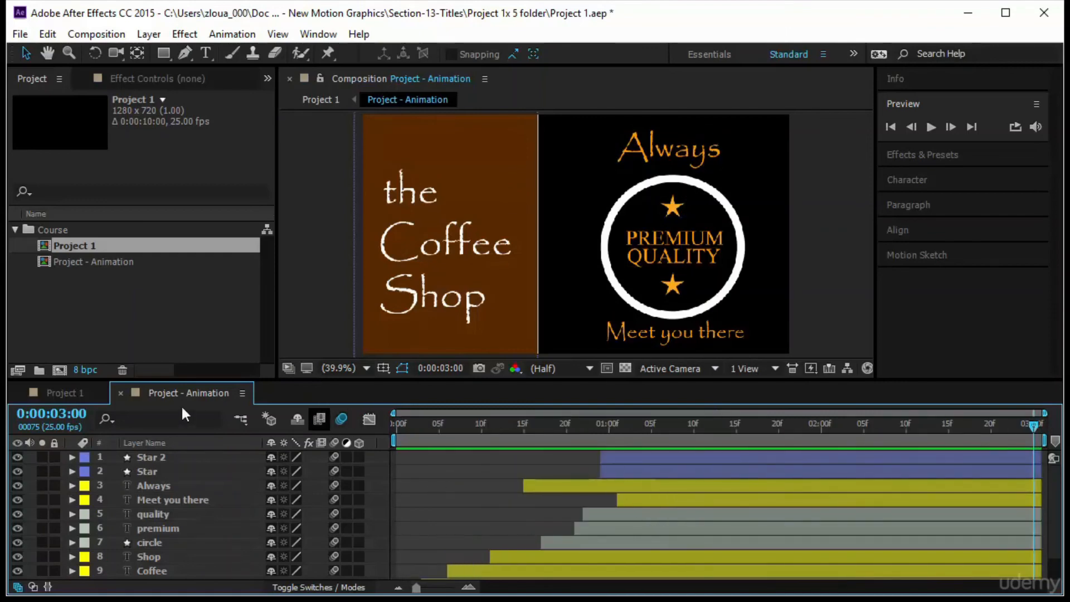
Enable time remapping on the Project - Animation layer in Project 1.
{"action": "left_click", "coordinate": [55, 392]}
{"action": "left_click_drag", "start_coordinate": [706, 439], "coordinate": [668, 450]}
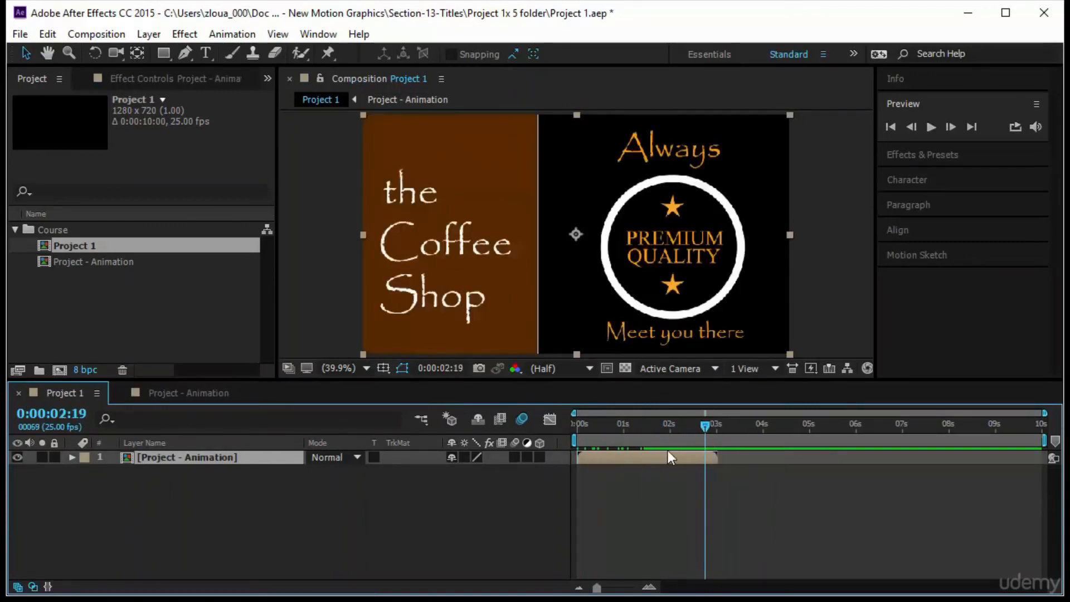
{"action": "right_click", "coordinate": [201, 464]}
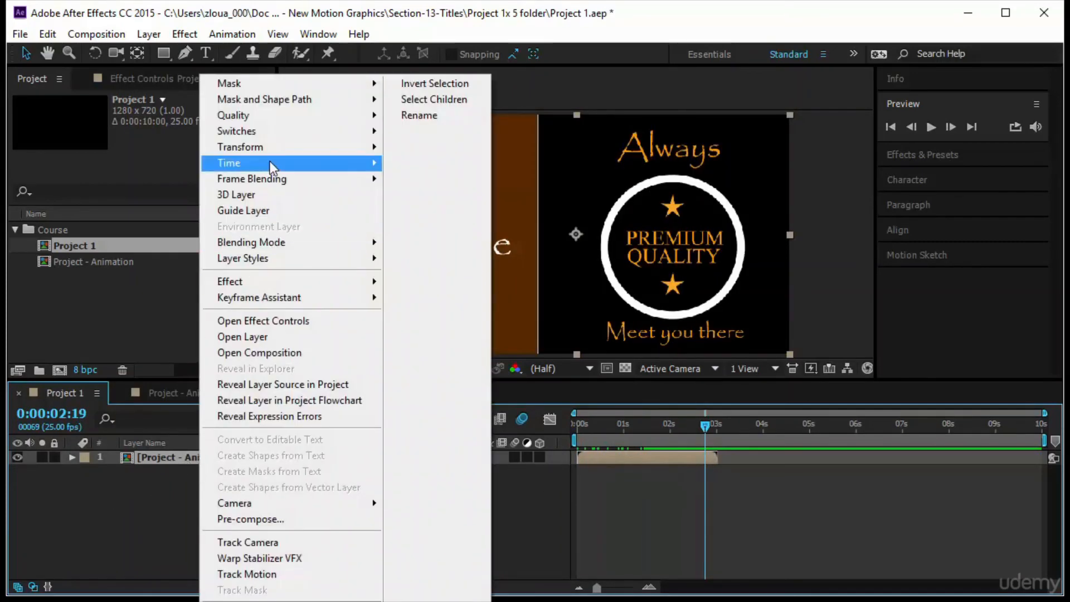
{"action": "mouse_move", "coordinate": [272, 166]}
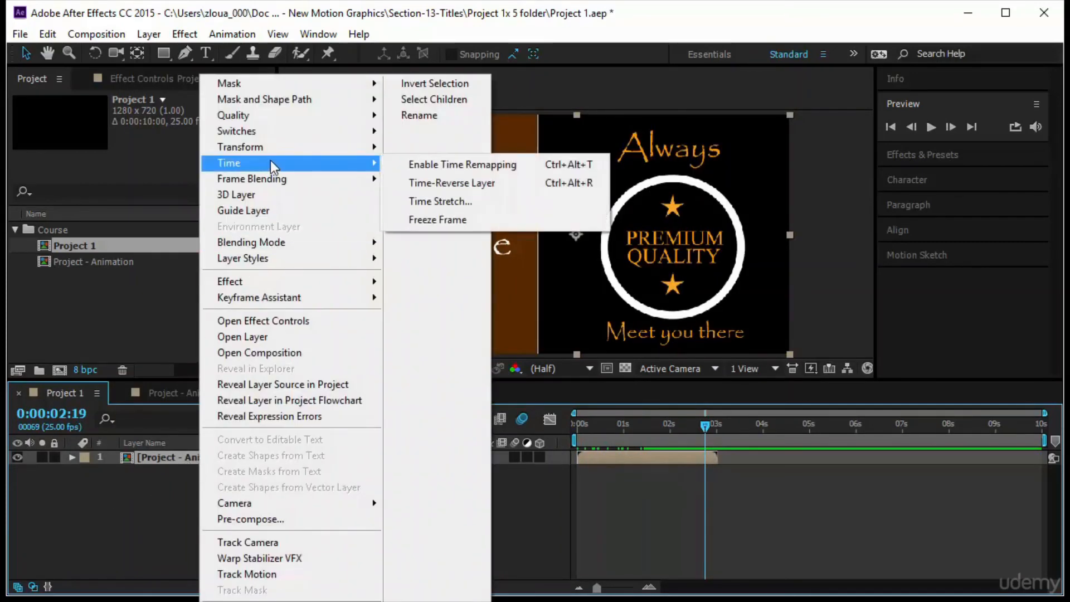
{"action": "left_click", "coordinate": [446, 168]}
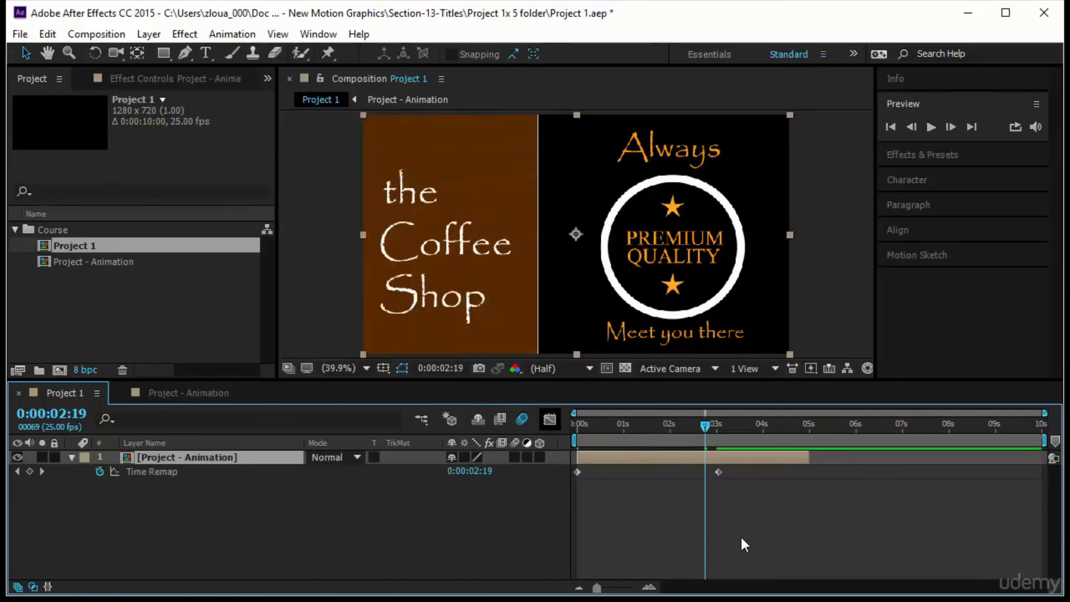
At the second Time Remap keyframe, set the Time Remap value to 3:00.
{"action": "key", "text": "k"}
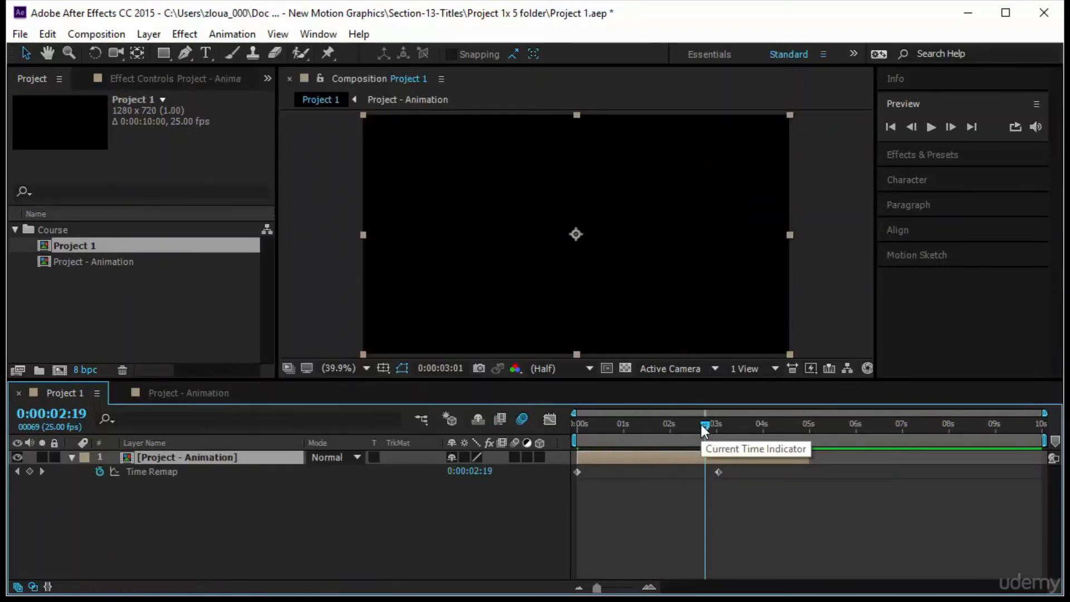
{"action": "left_click", "coordinate": [452, 478]}
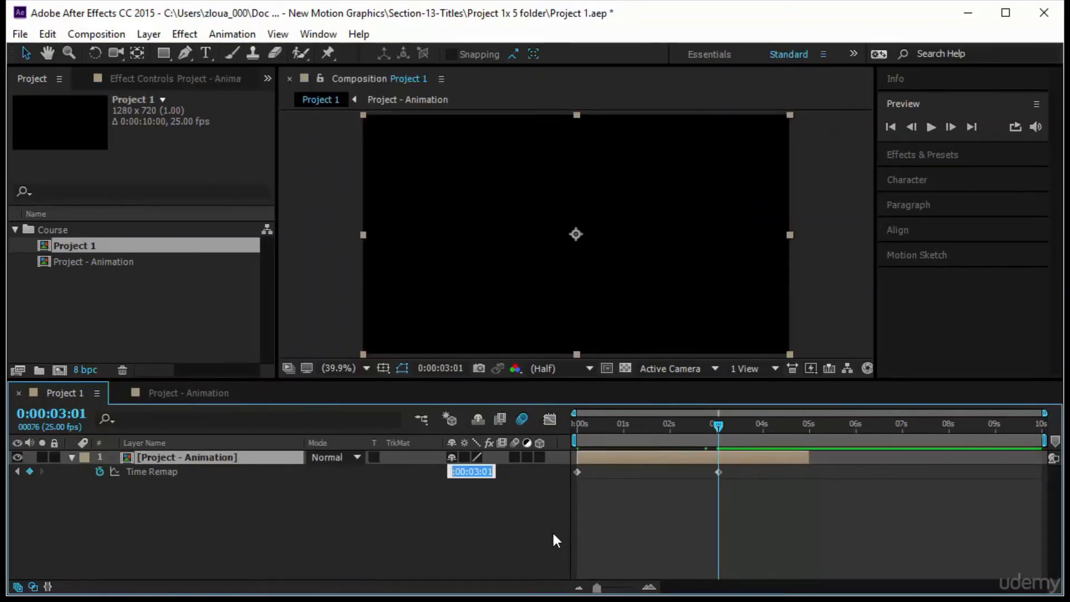
{"action": "type", "text": "300"}
{"action": "key", "text": "Return"}
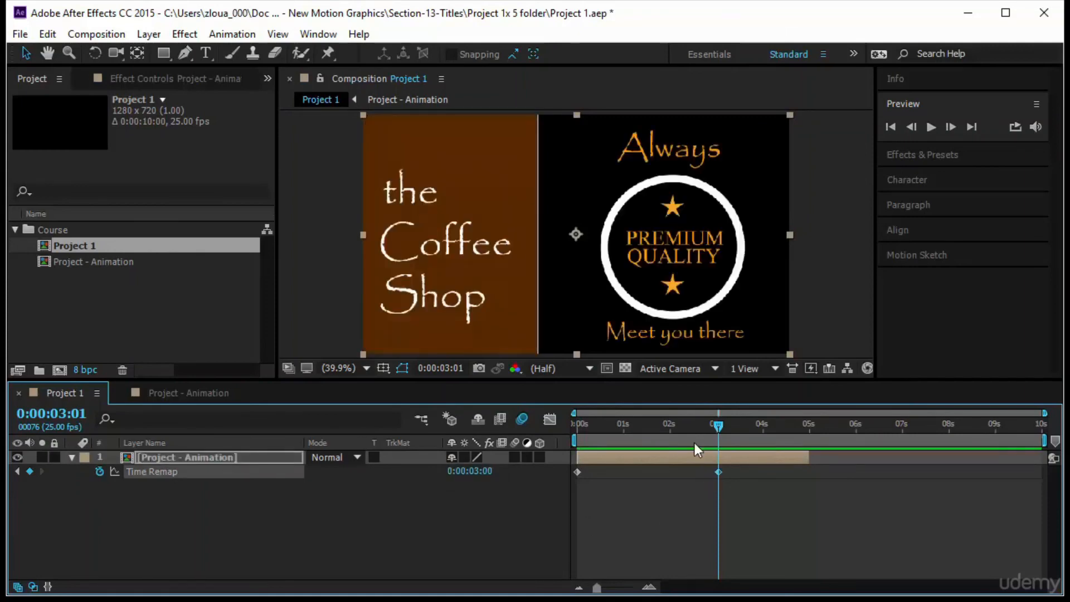
Extend the precomp layer to about 8.5 seconds and add a Time Remap keyframe at 5 seconds with value 0.
{"action": "left_click_drag", "start_coordinate": [717, 427], "coordinate": [980, 457]}
{"action": "left_click", "coordinate": [810, 458]}
{"action": "left_click_drag", "start_coordinate": [804, 431], "coordinate": [809, 430]}
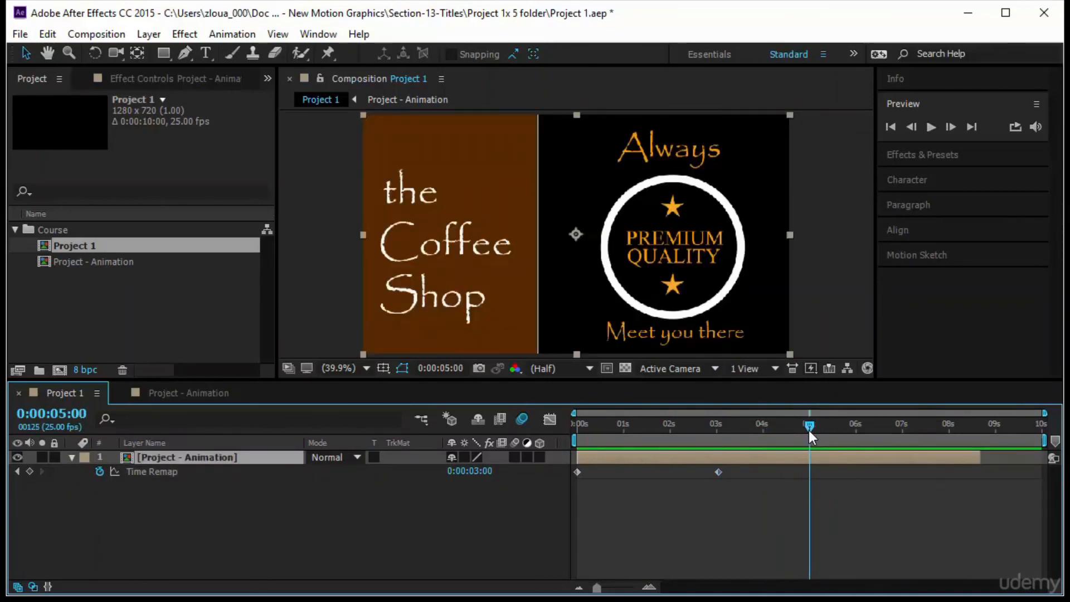
{"action": "left_click", "coordinate": [30, 471]}
{"action": "left_click", "coordinate": [470, 471]}
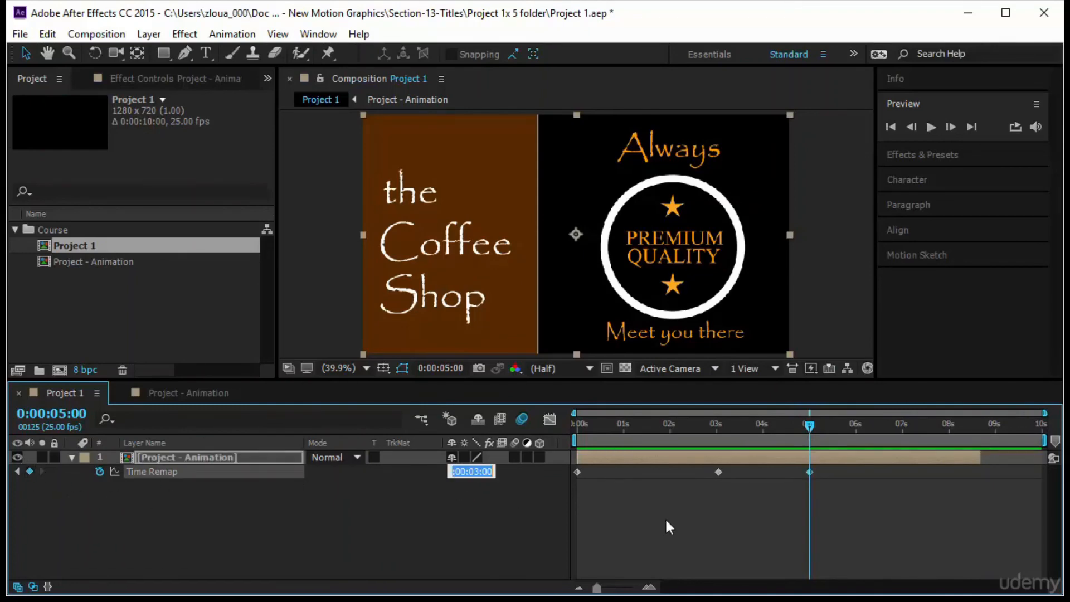
{"action": "type", "text": "0"}
{"action": "key", "text": "Return"}
Preview the time-remapped Project 1 composition from the start.
{"action": "key", "text": "Home"}
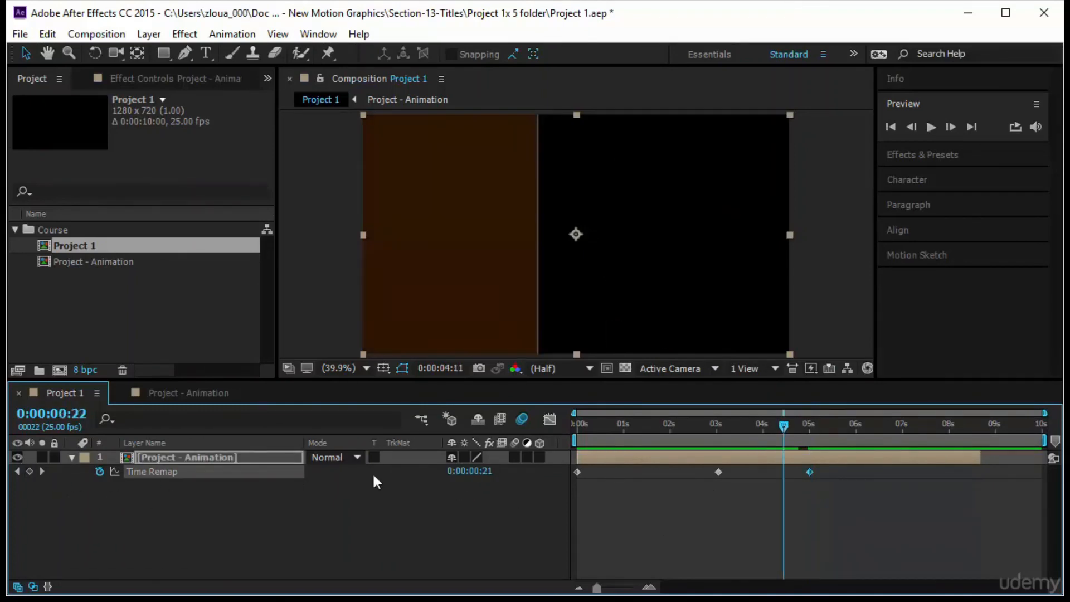
{"action": "left_click", "coordinate": [930, 127]}
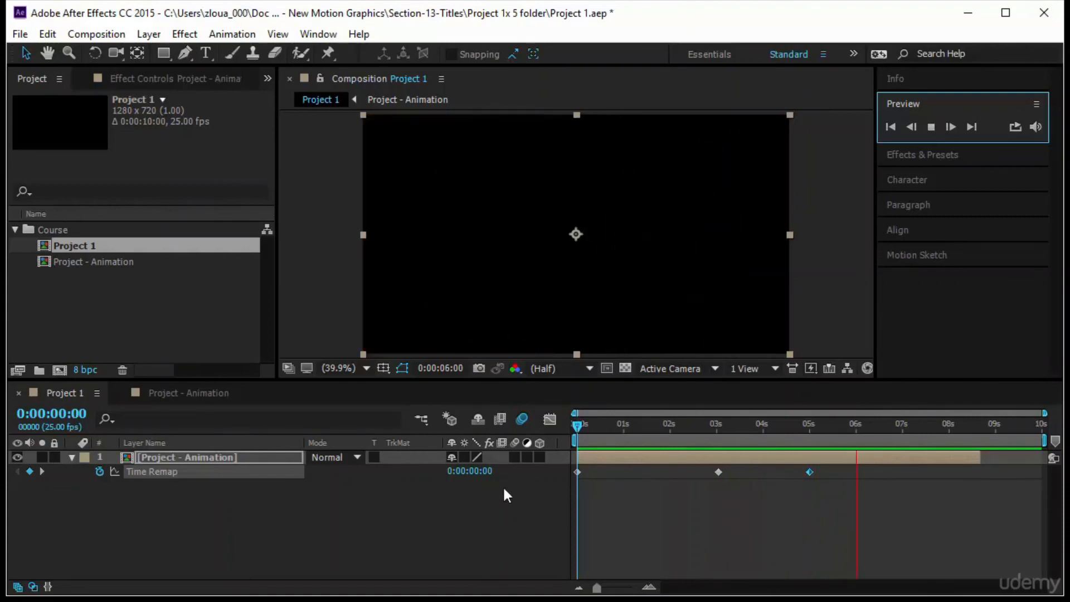
{"action": "left_click", "coordinate": [515, 457]}
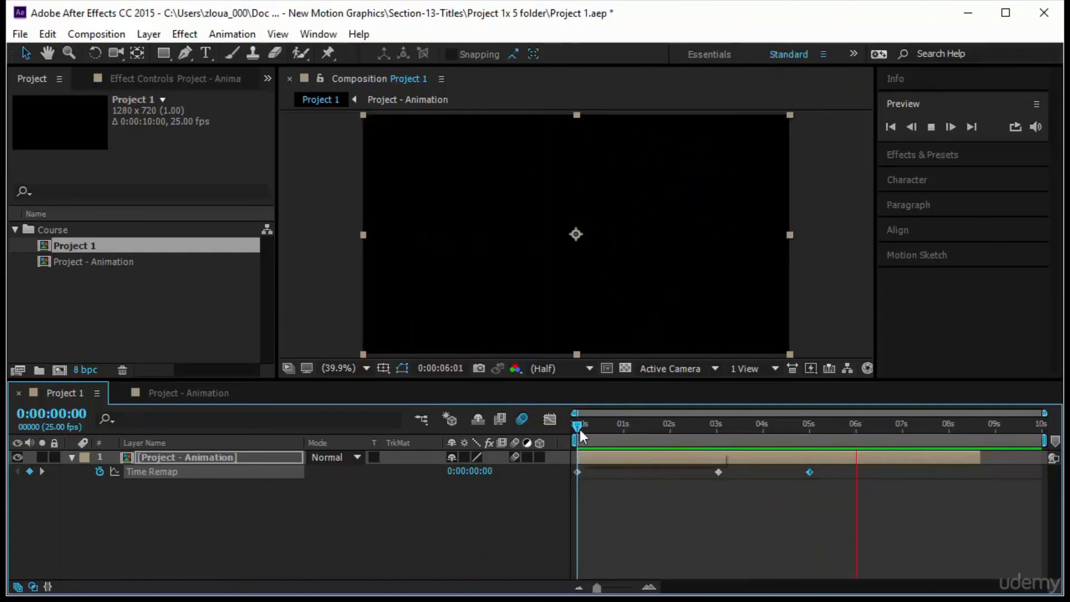
{"action": "key", "text": "space"}
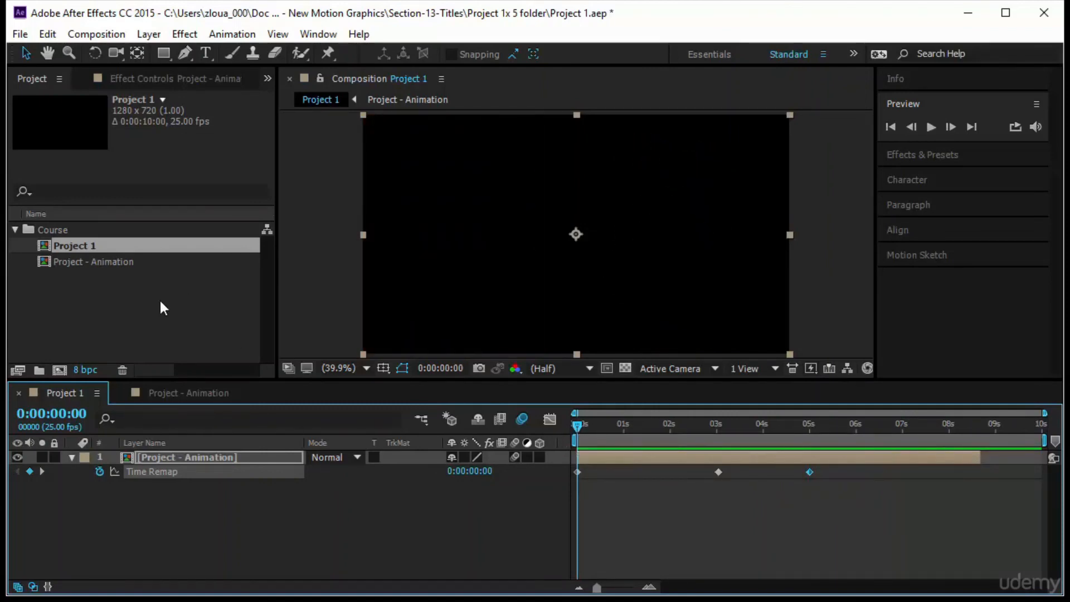
Create a new orange solid layer named bg.
{"action": "left_click", "coordinate": [157, 36]}
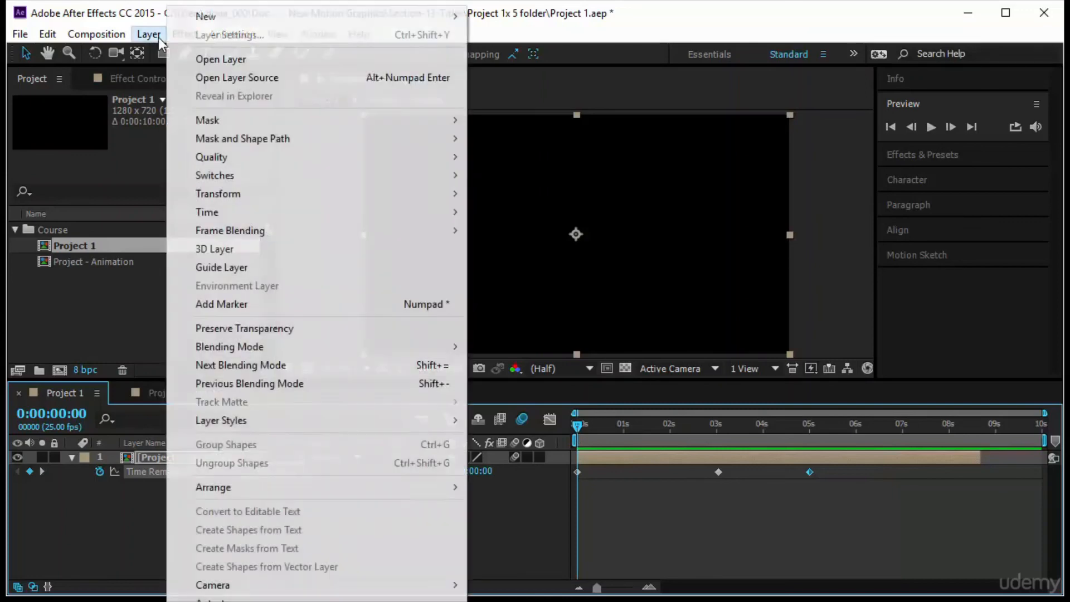
{"action": "mouse_move", "coordinate": [228, 16]}
{"action": "left_click", "coordinate": [507, 35]}
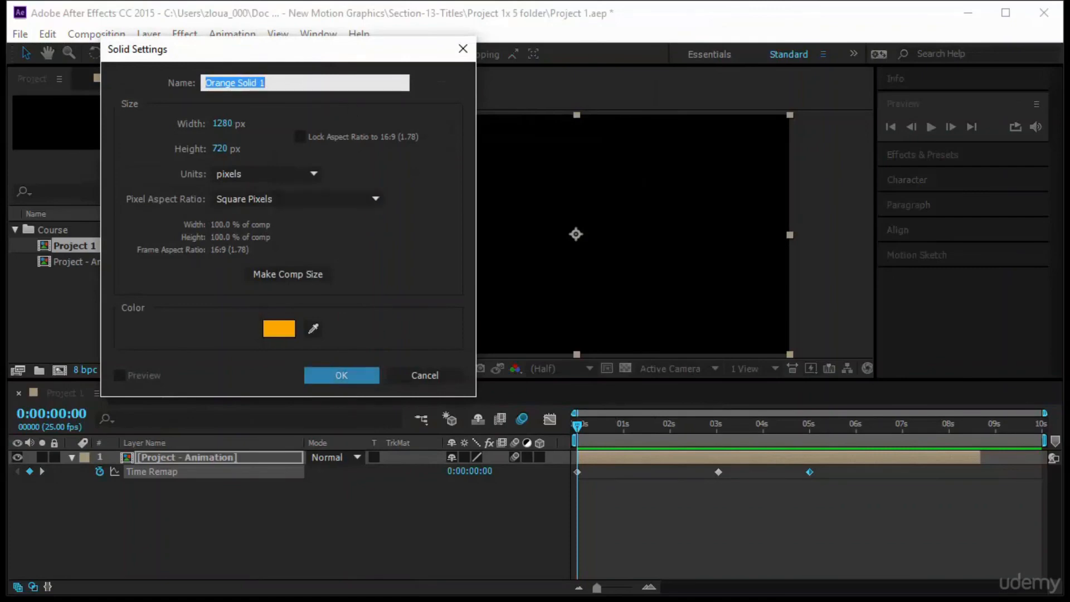
{"action": "type", "text": "bg"}
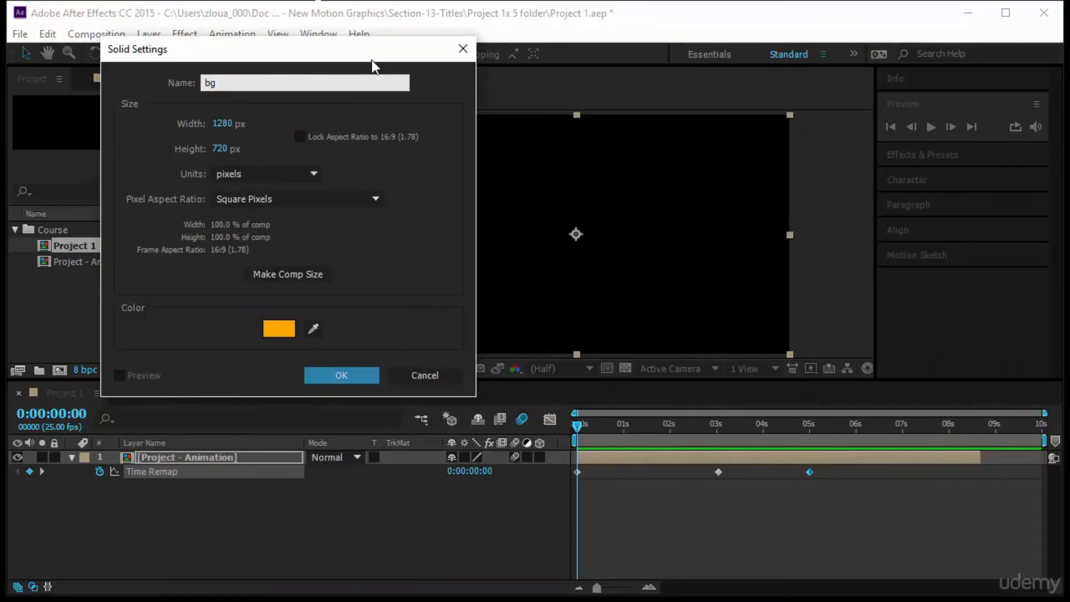
{"action": "left_click", "coordinate": [353, 371]}
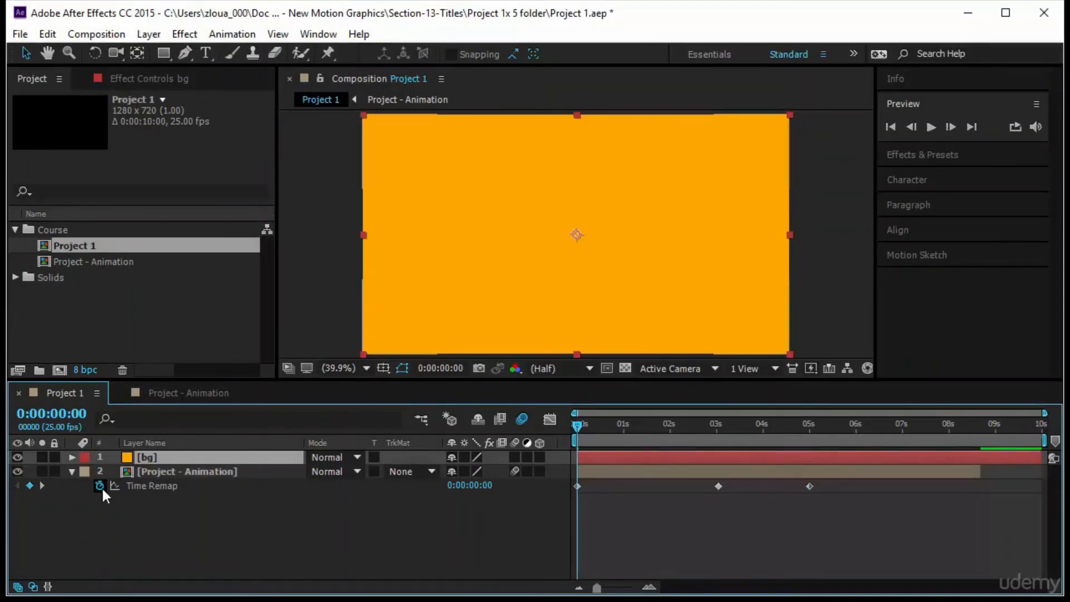
Animate the bg layer's Opacity from 0% at about 4:21 to 100% at about 5:04.
{"action": "key", "text": "t"}
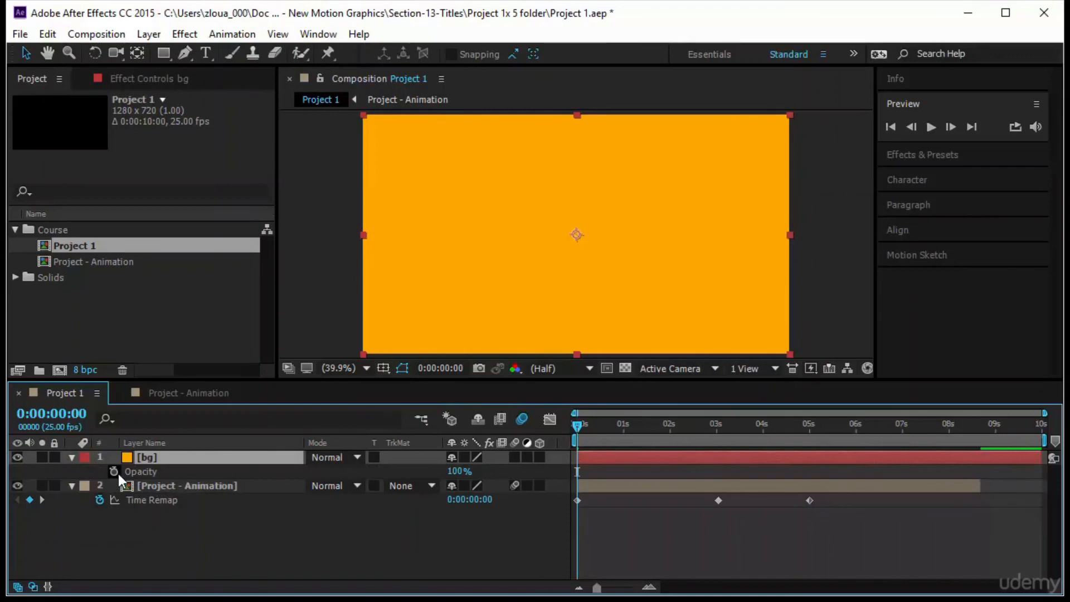
{"action": "left_click_drag", "start_coordinate": [574, 430], "coordinate": [797, 437]}
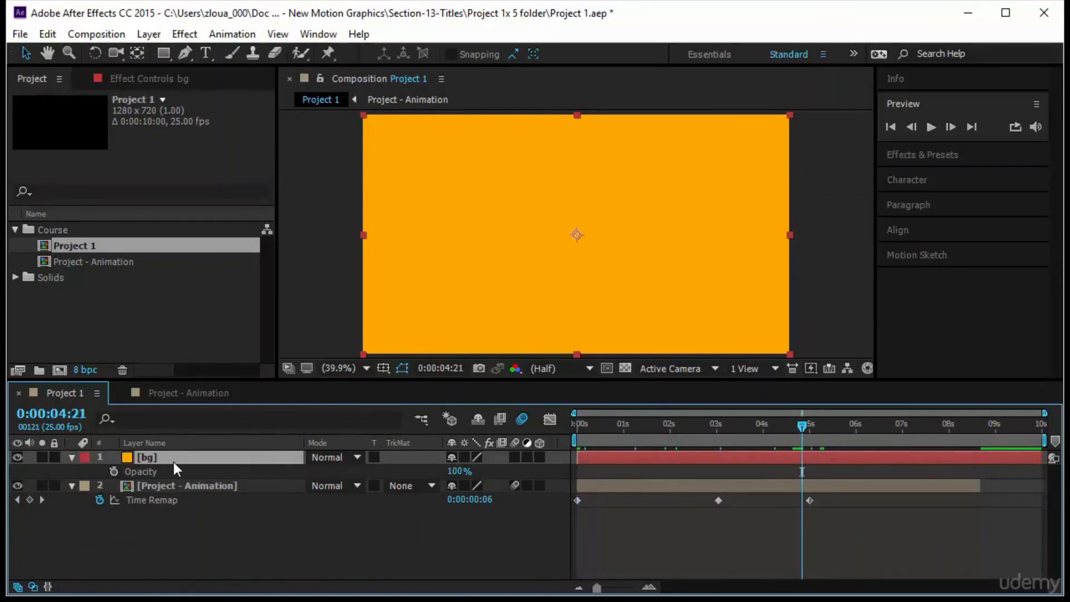
{"action": "left_click", "coordinate": [114, 472]}
{"action": "left_click_drag", "start_coordinate": [460, 472], "coordinate": [323, 473]}
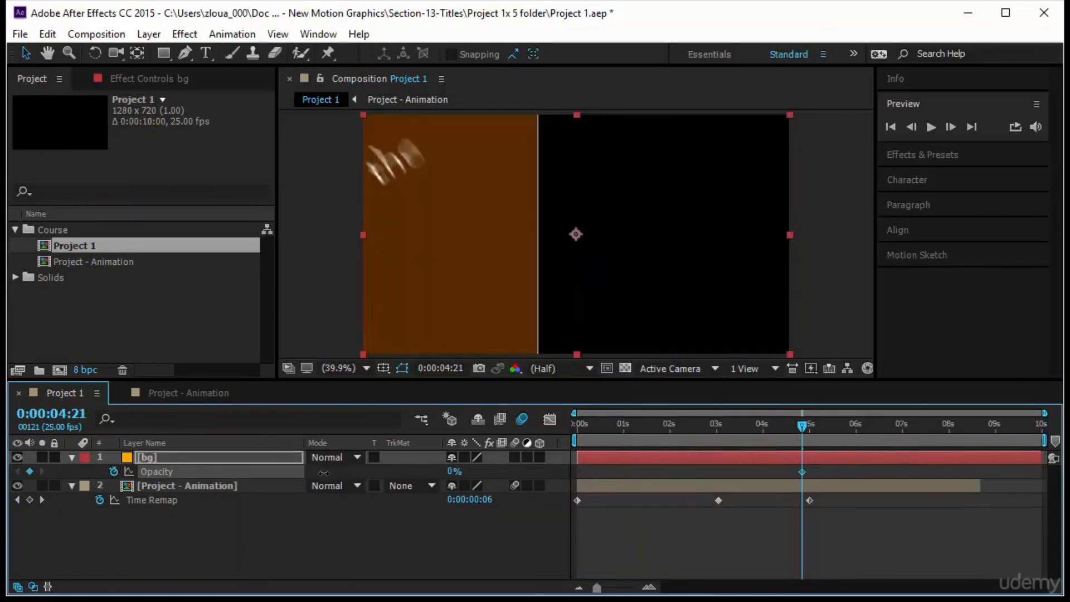
{"action": "left_click_drag", "start_coordinate": [803, 425], "coordinate": [818, 426]}
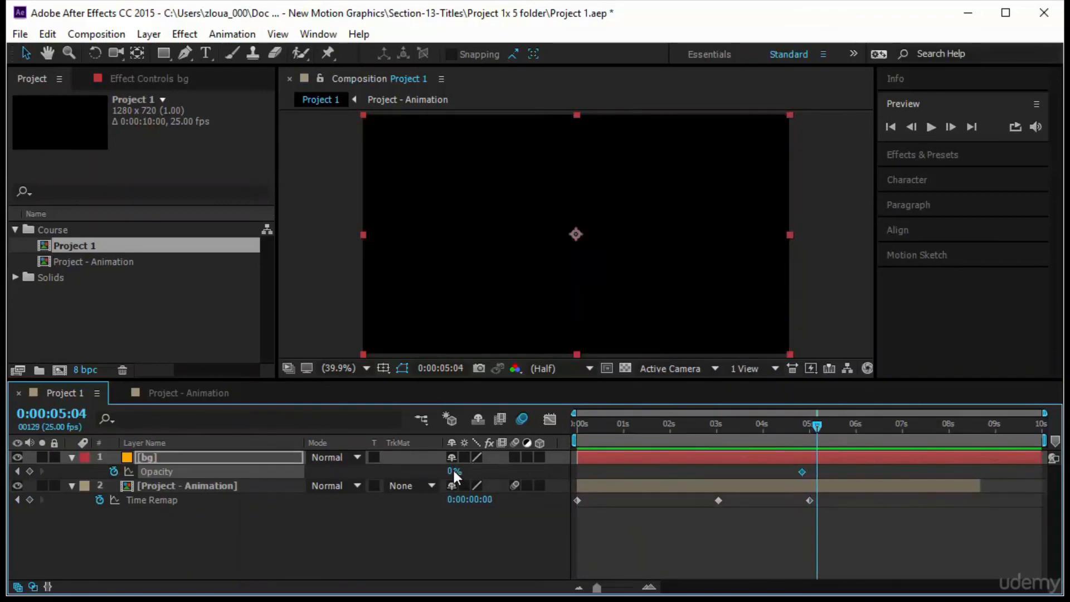
{"action": "left_click_drag", "start_coordinate": [454, 471], "coordinate": [591, 472]}
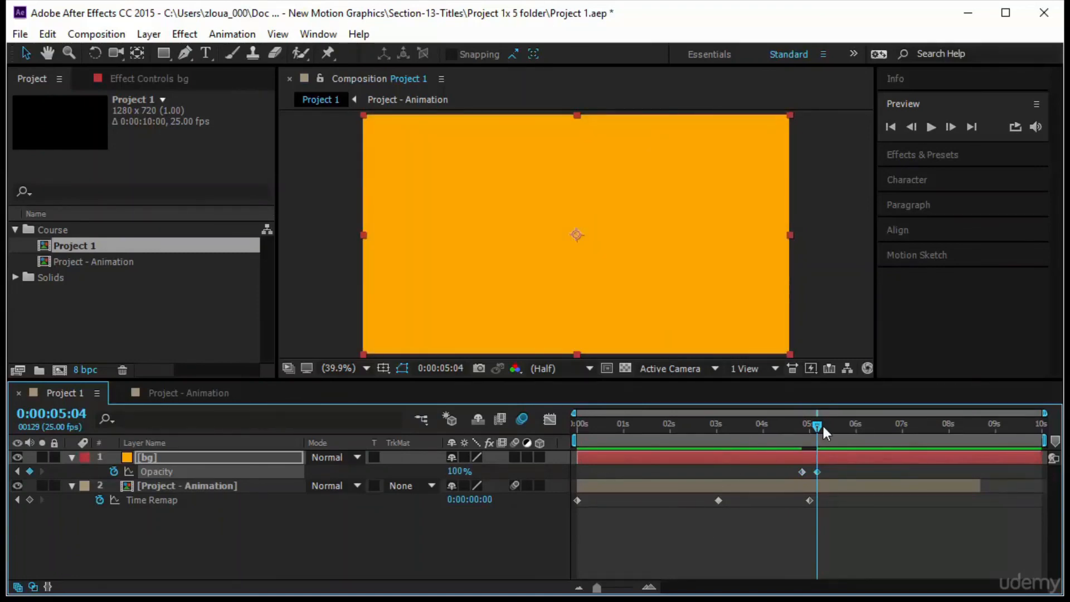
Preview the composition from the start and shift both bg Opacity keyframes slightly later.
{"action": "left_click_drag", "start_coordinate": [818, 426], "coordinate": [578, 426]}
{"action": "left_click", "coordinate": [931, 127]}
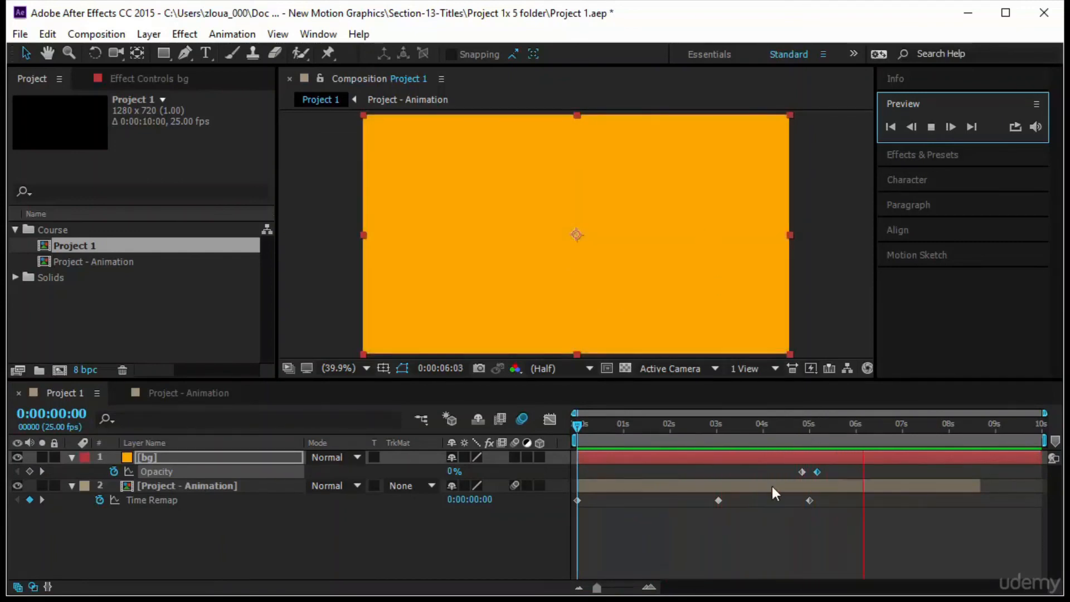
{"action": "left_click_drag", "start_coordinate": [793, 466], "coordinate": [828, 472]}
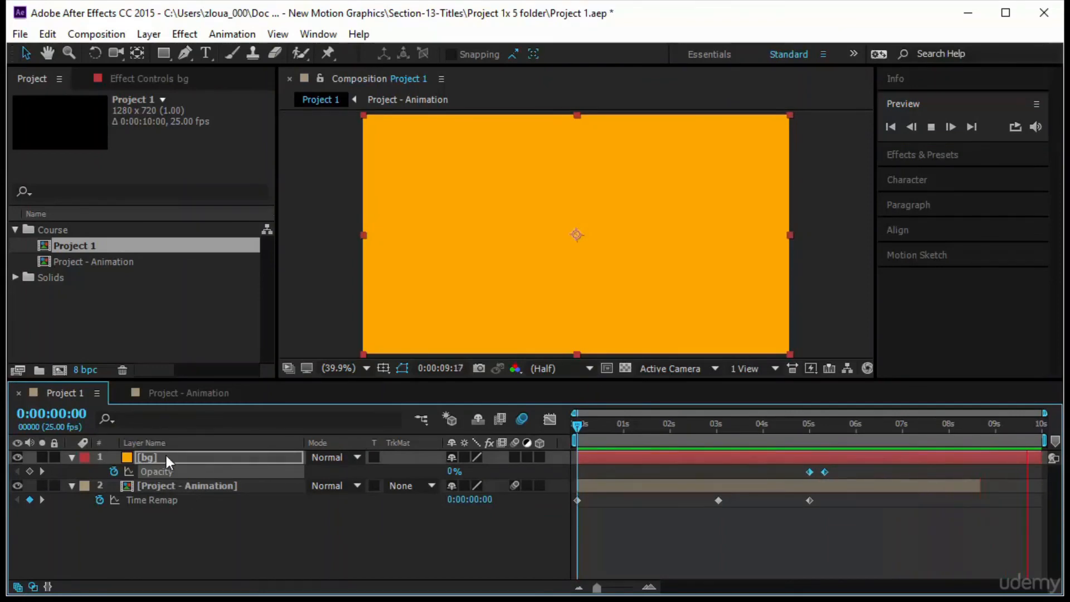
{"action": "key", "text": "space"}
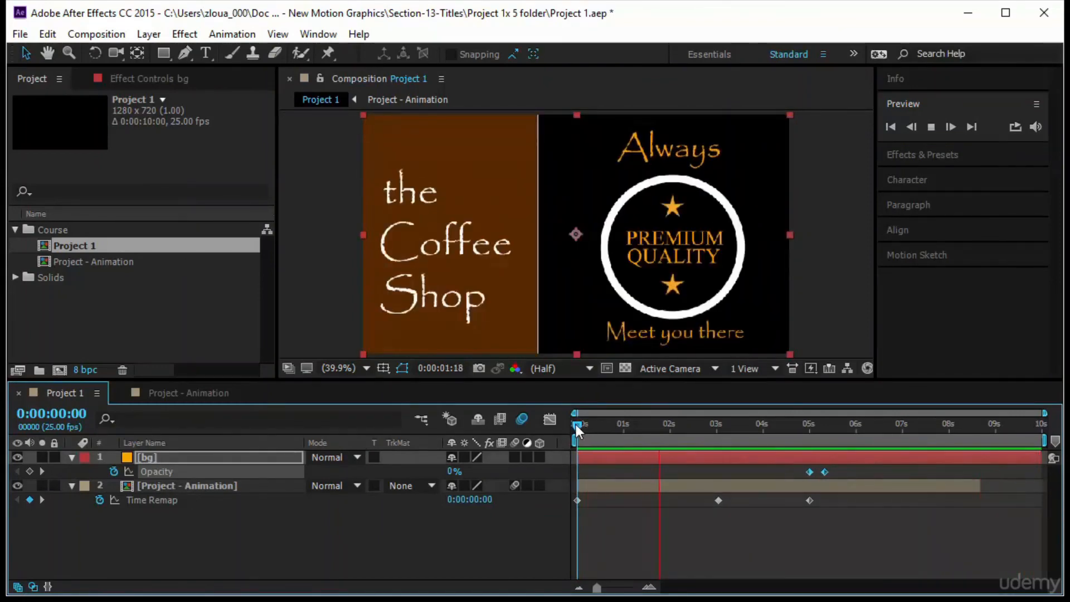
At about 5:22, create a text layer reading Welcome in the composition.
{"action": "left_click", "coordinate": [832, 425]}
{"action": "left_click_drag", "start_coordinate": [843, 425], "coordinate": [851, 426]}
{"action": "left_click", "coordinate": [204, 54]}
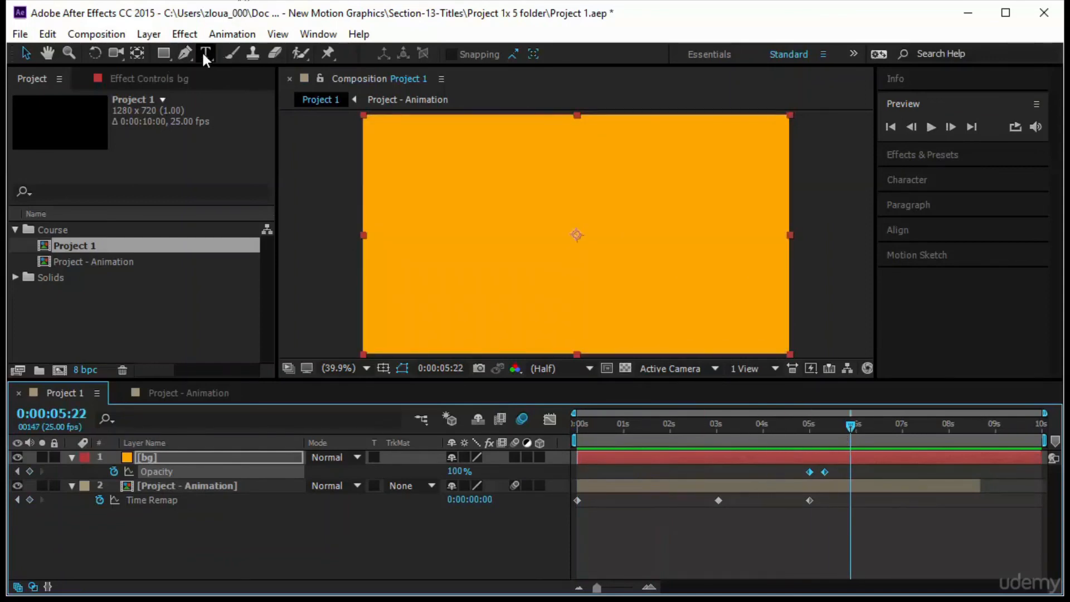
{"action": "left_click", "coordinate": [486, 244]}
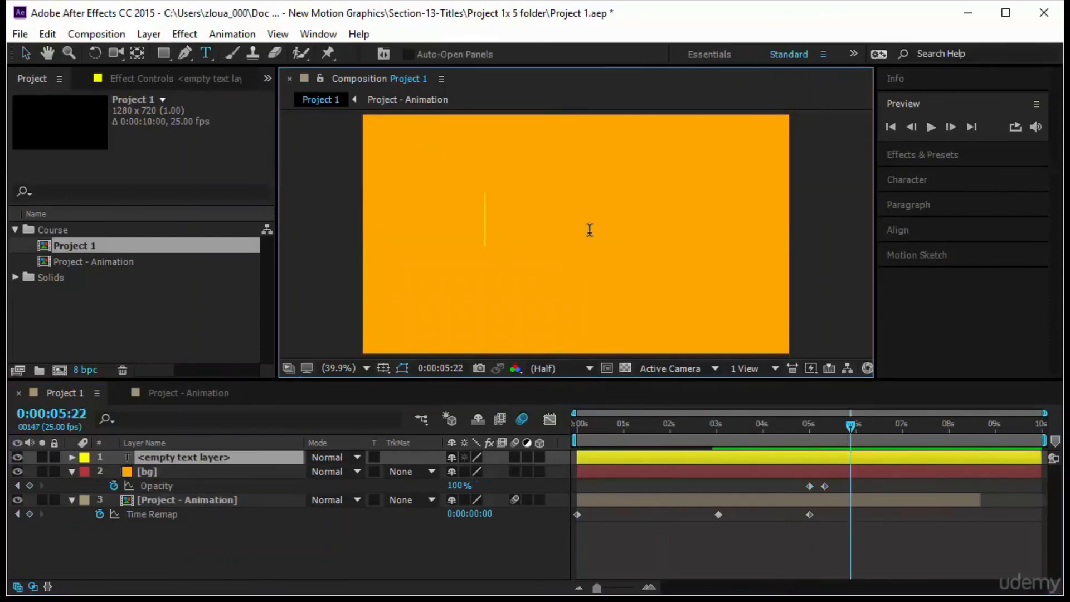
{"action": "type", "text": "W"}
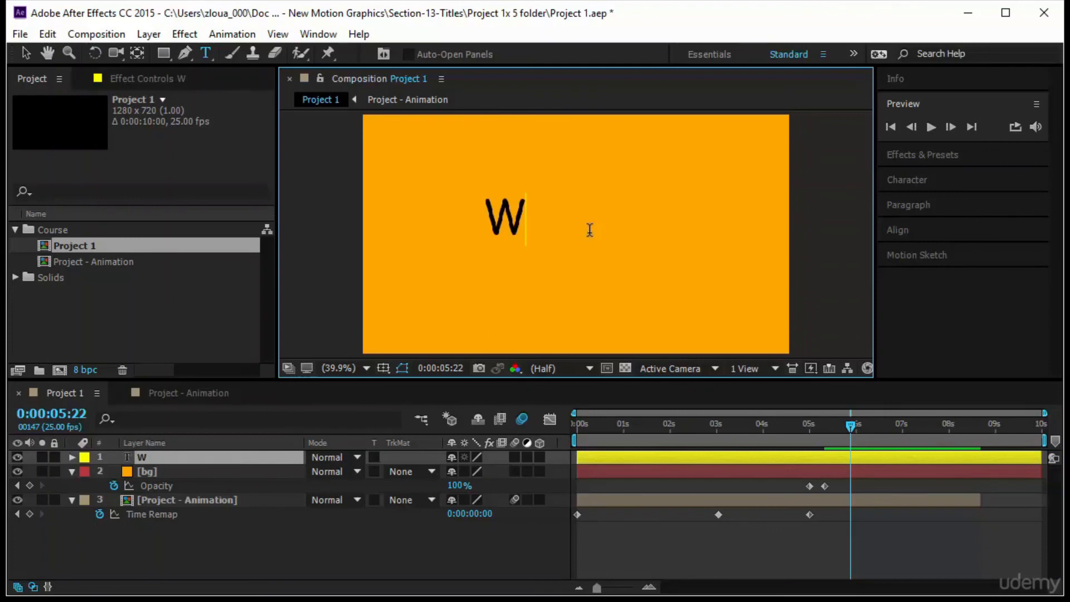
{"action": "type", "text": "el"}
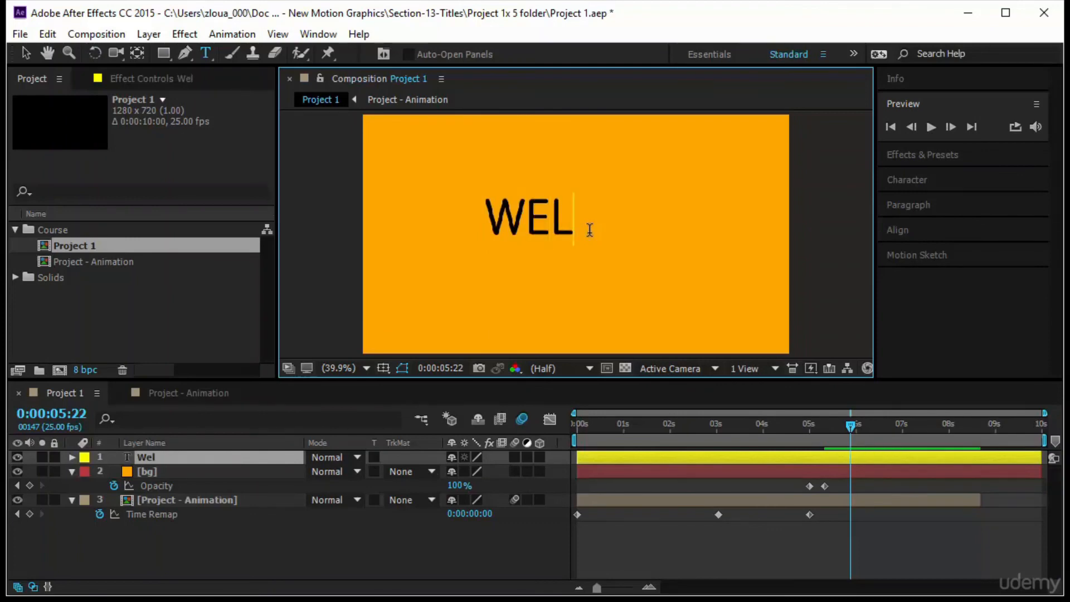
{"action": "type", "text": "come"}
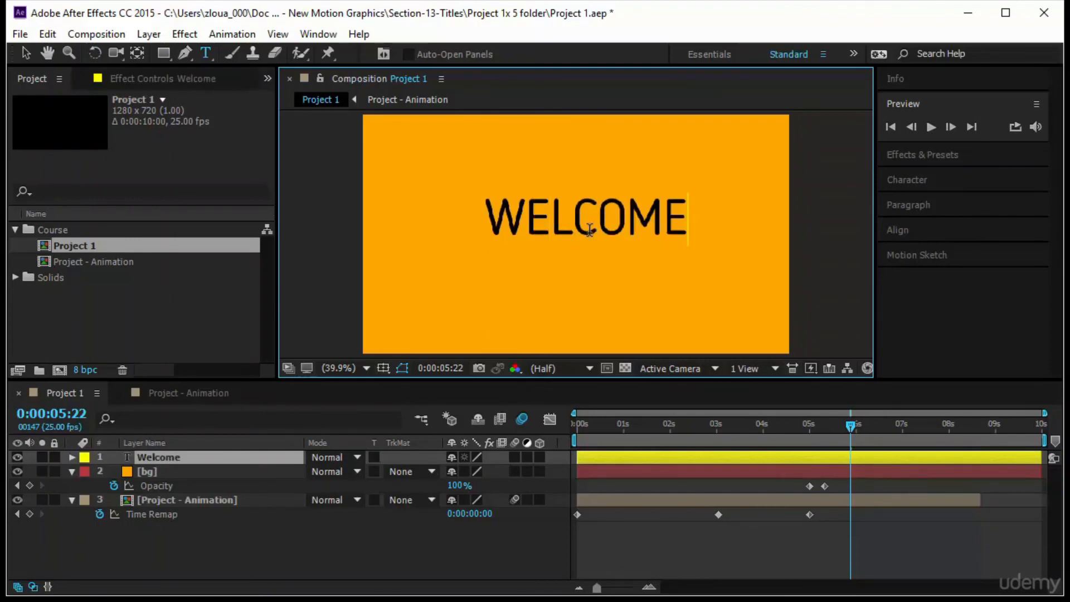
{"action": "left_click", "coordinate": [26, 53]}
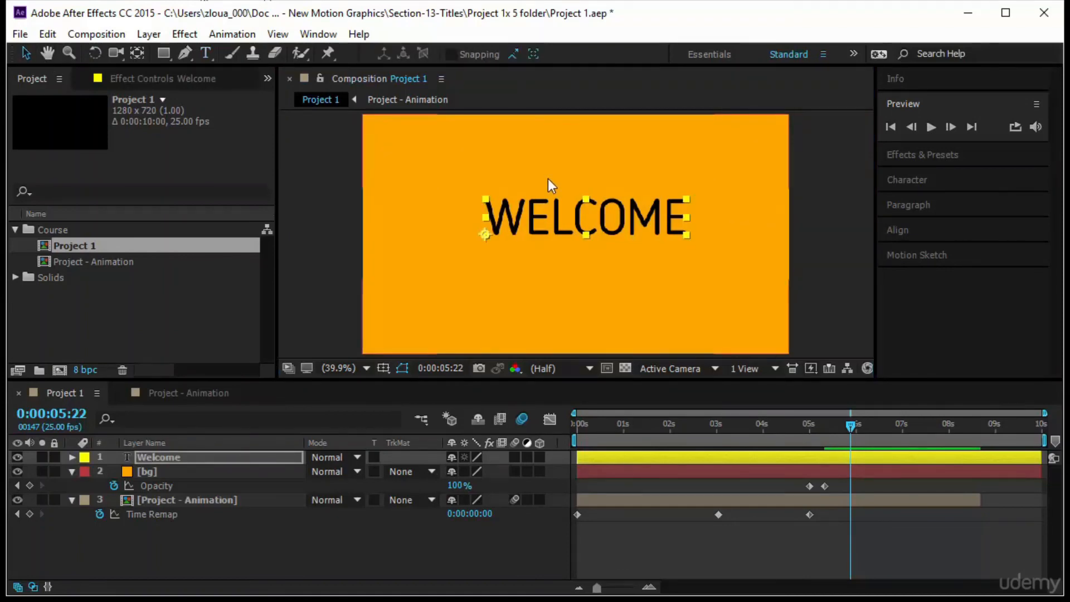
Center the text layer's anchor point and align the text horizontally to the composition.
{"action": "key", "text": "ctrl+alt+Home"}
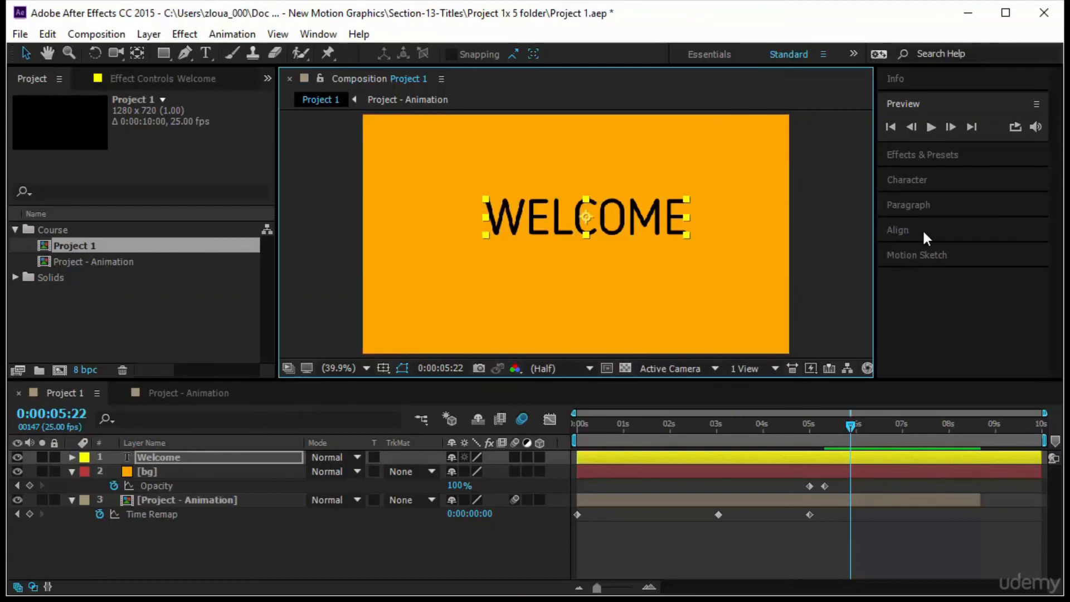
{"action": "left_click", "coordinate": [898, 230]}
{"action": "left_click", "coordinate": [922, 246]}
{"action": "left_click", "coordinate": [1008, 246]}
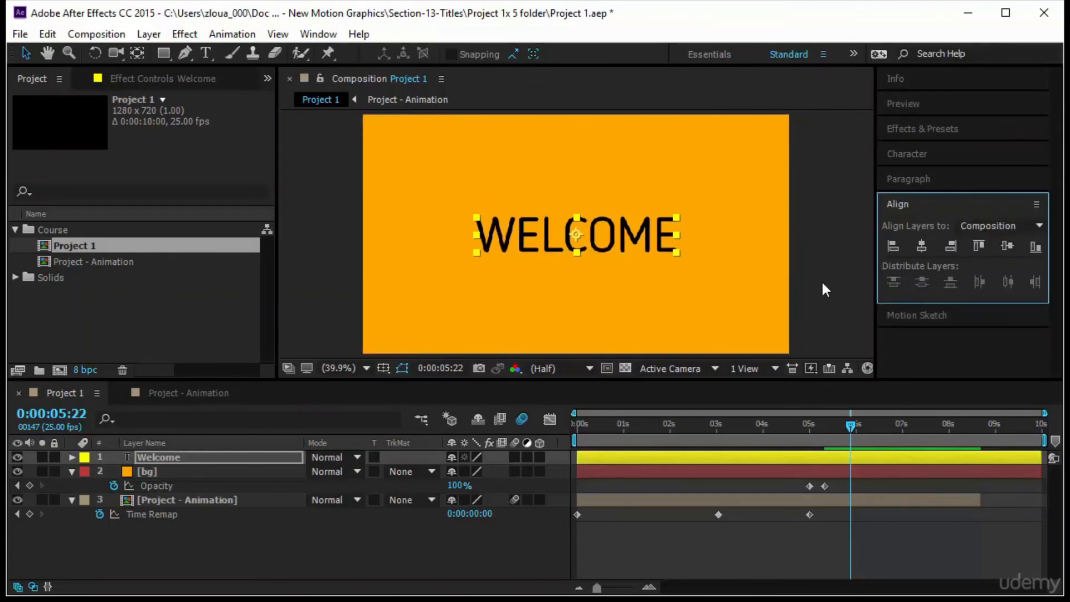
Set the Welcome text's font size to 200 px.
{"action": "left_click", "coordinate": [940, 153]}
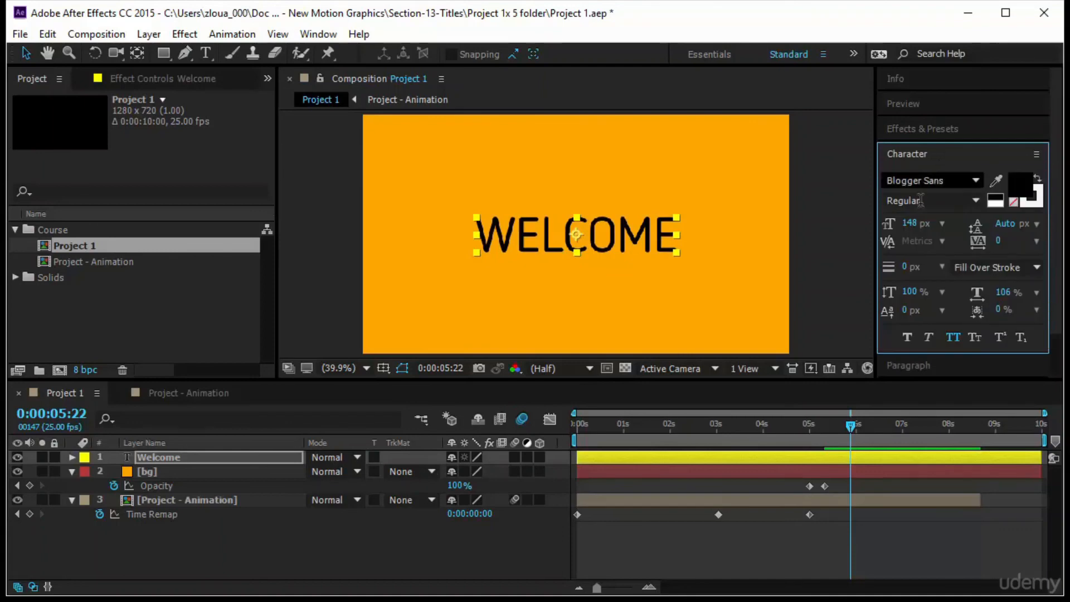
{"action": "left_click_drag", "start_coordinate": [910, 223], "coordinate": [963, 225]}
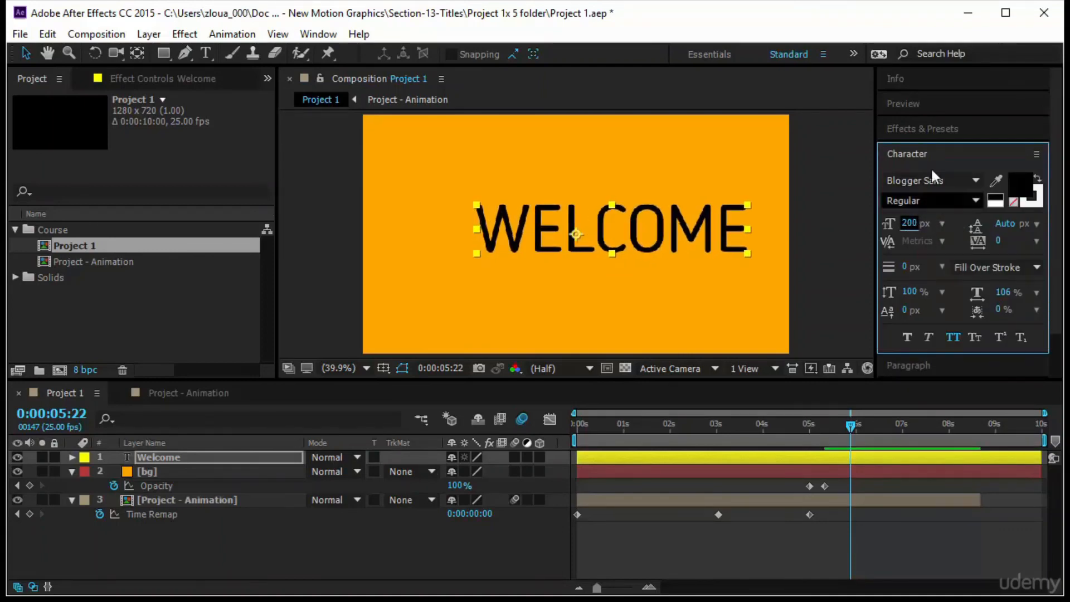
{"action": "left_click", "coordinate": [934, 153]}
{"action": "left_click", "coordinate": [926, 223]}
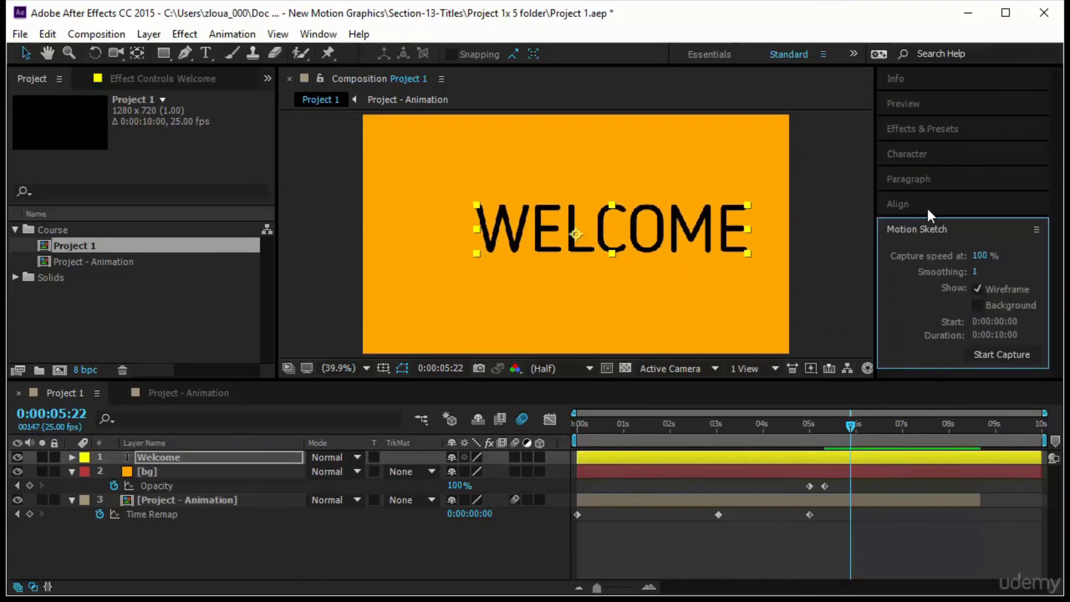
Align the Welcome text to the composition's horizontal and vertical centre and recenter its anchor point.
{"action": "left_click", "coordinate": [927, 205]}
{"action": "left_click", "coordinate": [923, 245]}
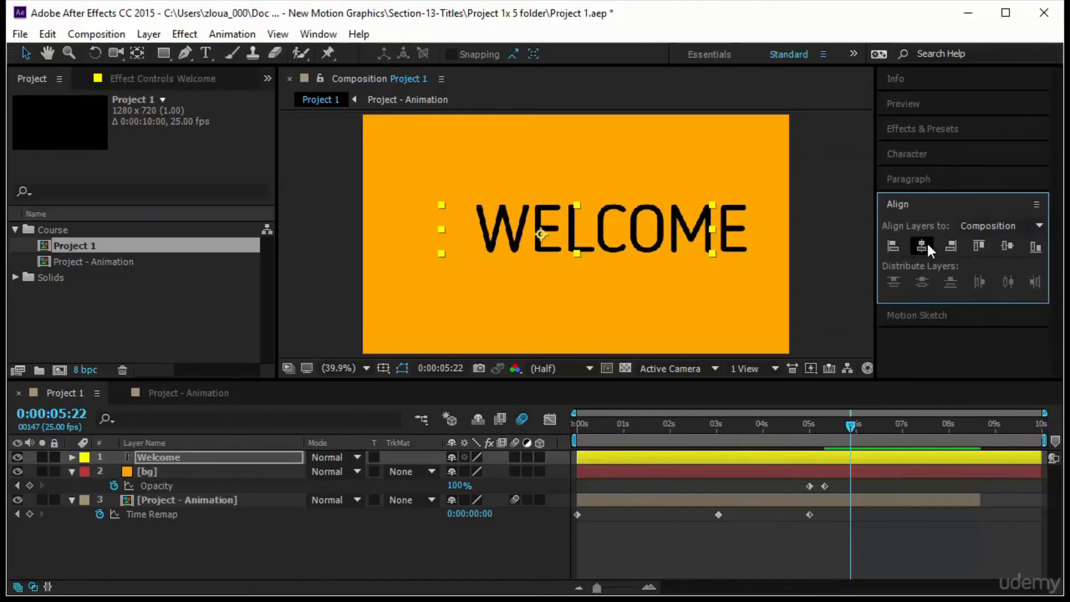
{"action": "left_click", "coordinate": [1003, 248]}
{"action": "key", "text": "ctrl+alt+Home"}
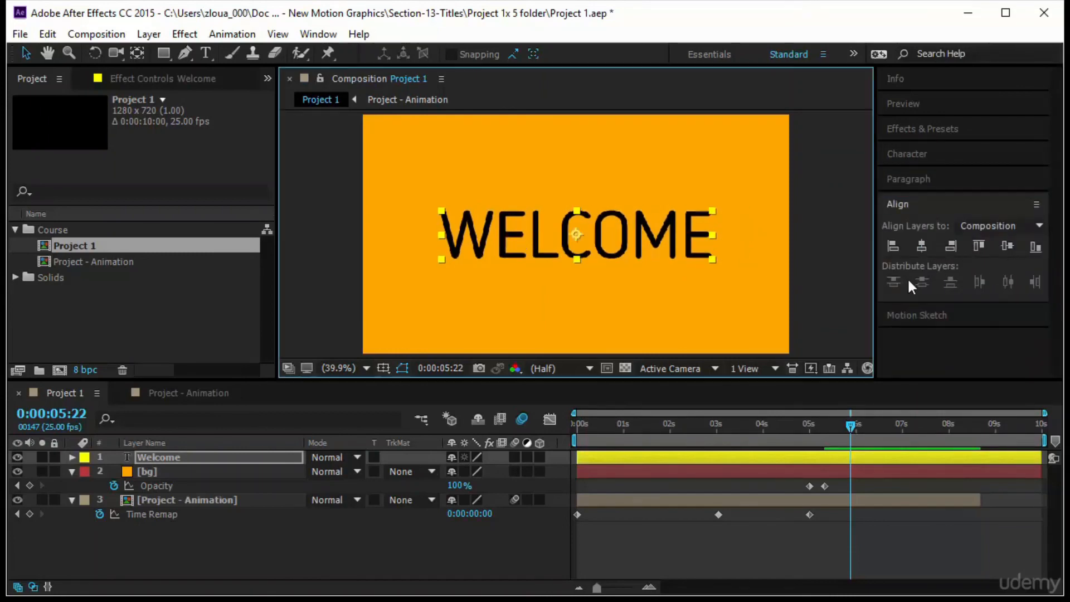
At about 5:06, add a Scale keyframe on the Welcome layer with Scale set to 0%.
{"action": "left_click", "coordinate": [192, 458]}
{"action": "key", "text": "s"}
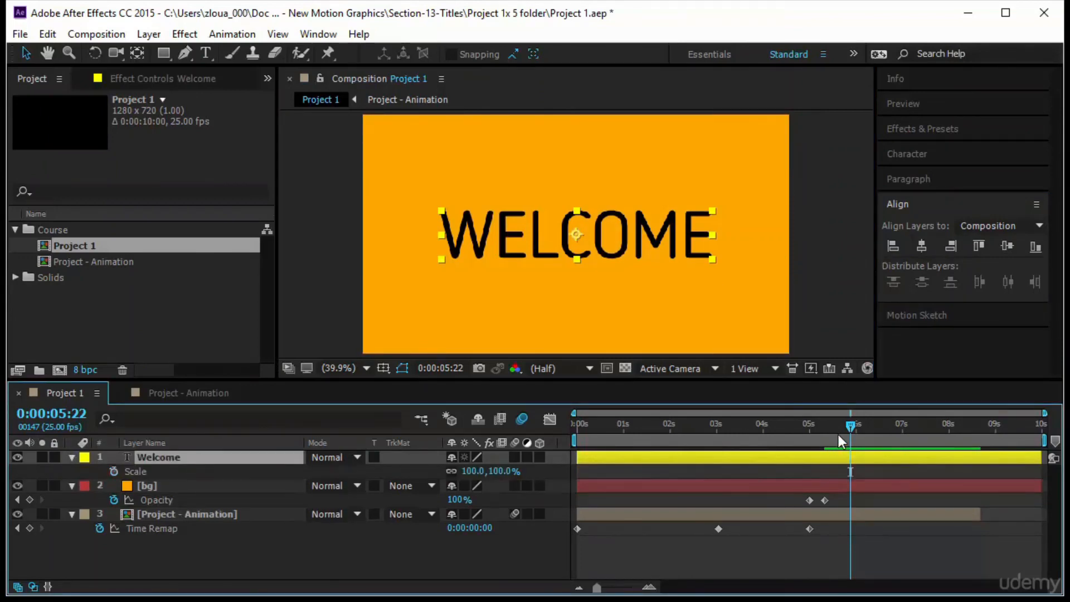
{"action": "left_click_drag", "start_coordinate": [851, 426], "coordinate": [821, 439]}
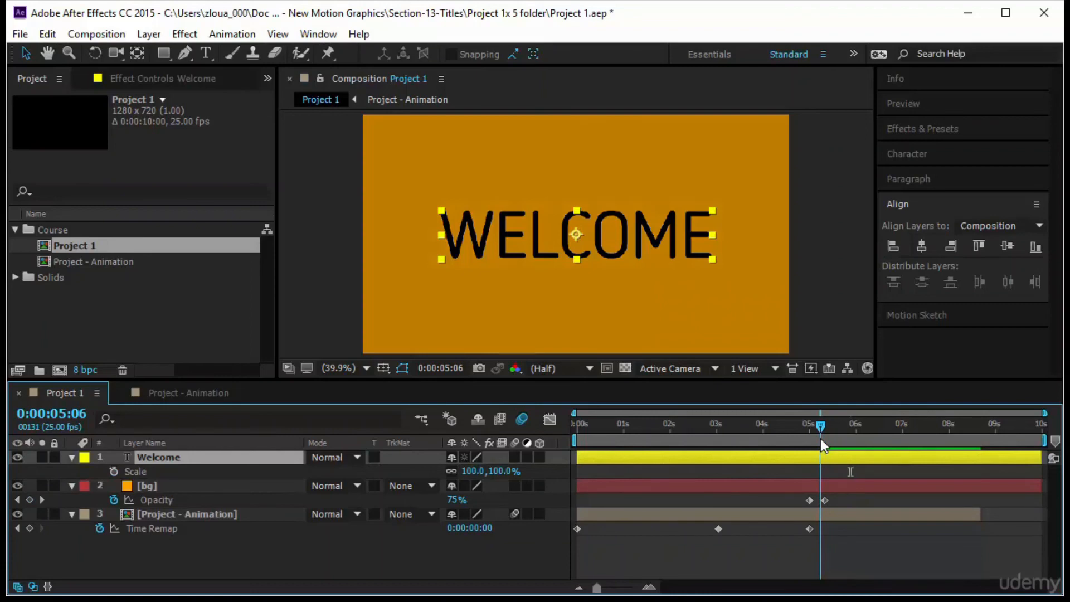
{"action": "left_click", "coordinate": [114, 471]}
{"action": "left_click", "coordinate": [511, 470]}
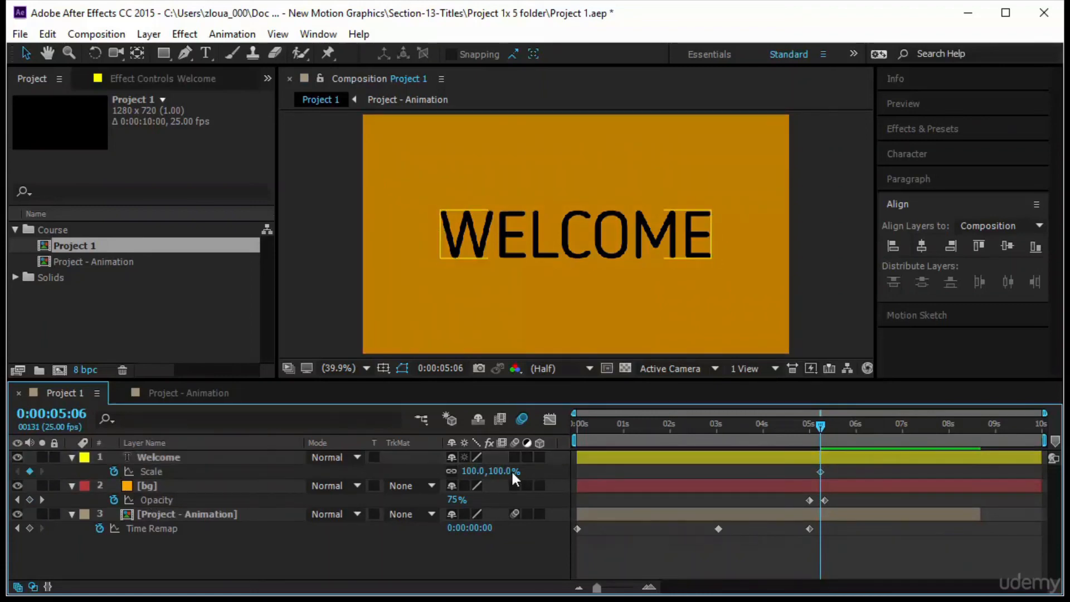
{"action": "left_click", "coordinate": [511, 470]}
{"action": "type", "text": "0"}
{"action": "key", "text": "Return"}
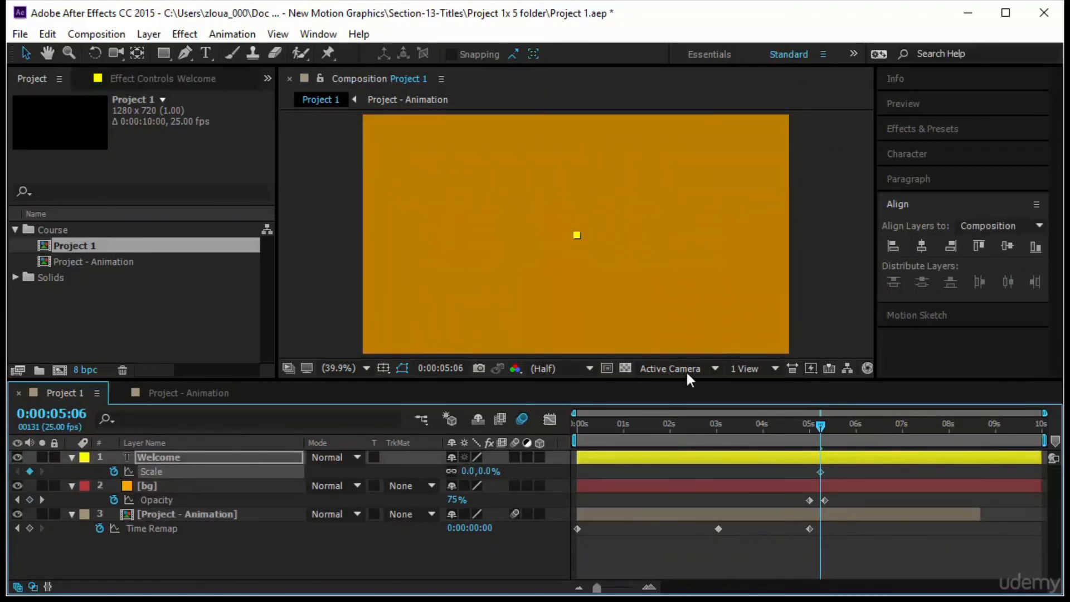
At about 5:15, set the Welcome layer's Scale to 122%.
{"action": "left_click_drag", "start_coordinate": [820, 421], "coordinate": [837, 420]}
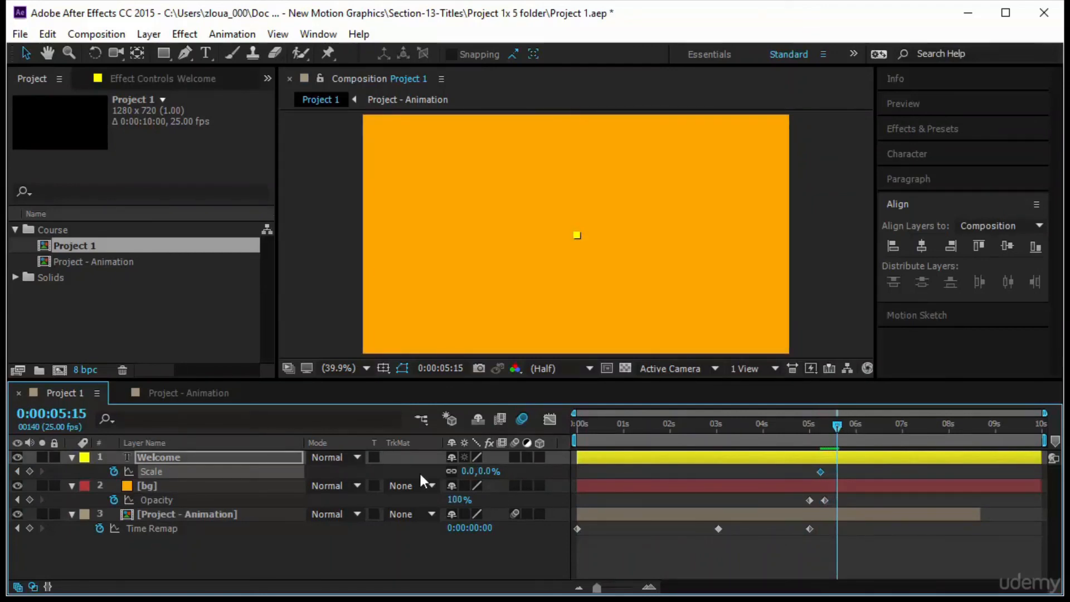
{"action": "left_click_drag", "start_coordinate": [479, 471], "coordinate": [620, 469]}
{"action": "left_click", "coordinate": [505, 471]}
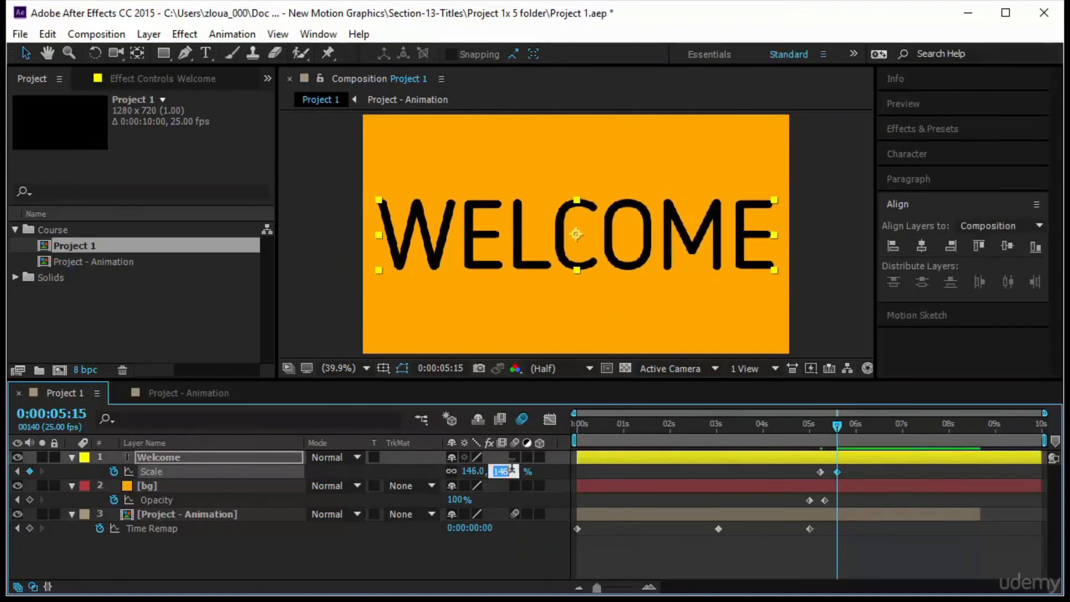
{"action": "type", "text": "100"}
{"action": "key", "text": "Return"}
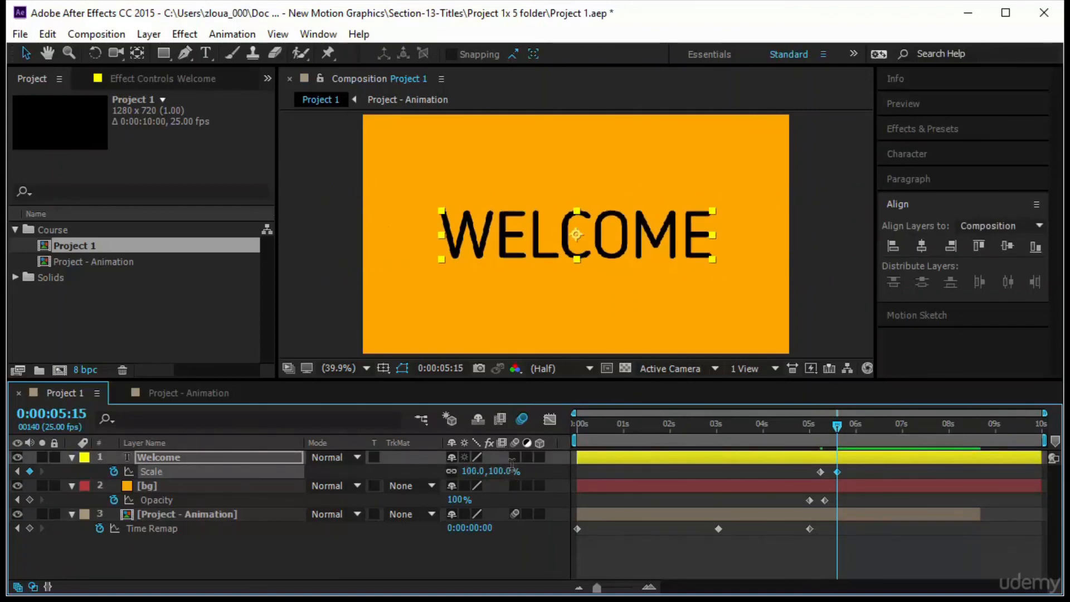
{"action": "left_click_drag", "start_coordinate": [508, 472], "coordinate": [527, 471]}
Edit the Scale keyframes in the Graph Editor's value graph, pulling the end handle up to create an overshoot.
{"action": "left_click_drag", "start_coordinate": [872, 467], "coordinate": [804, 473]}
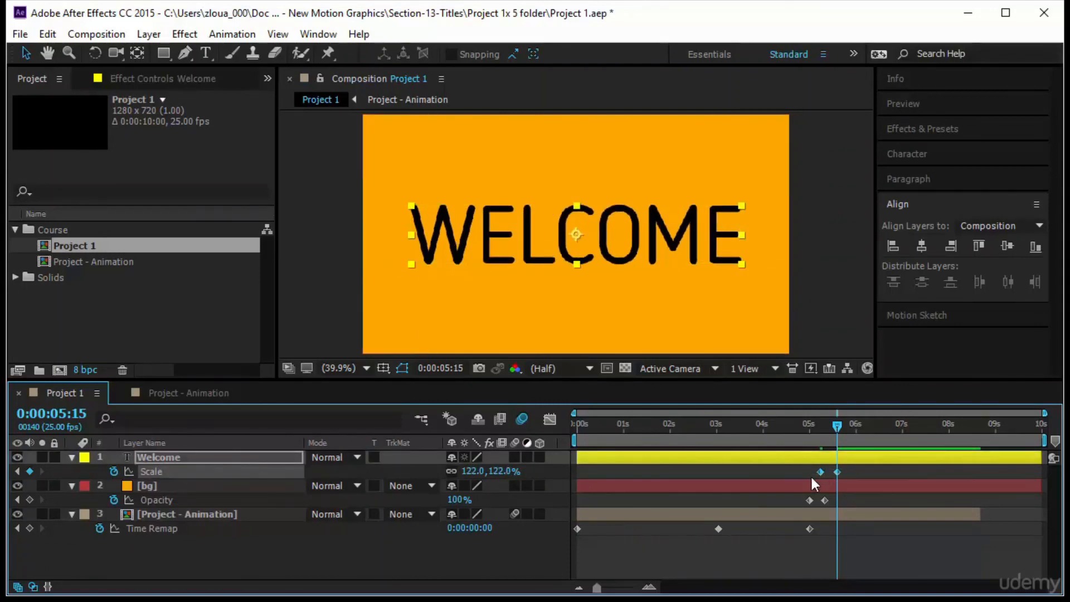
{"action": "left_click", "coordinate": [547, 419]}
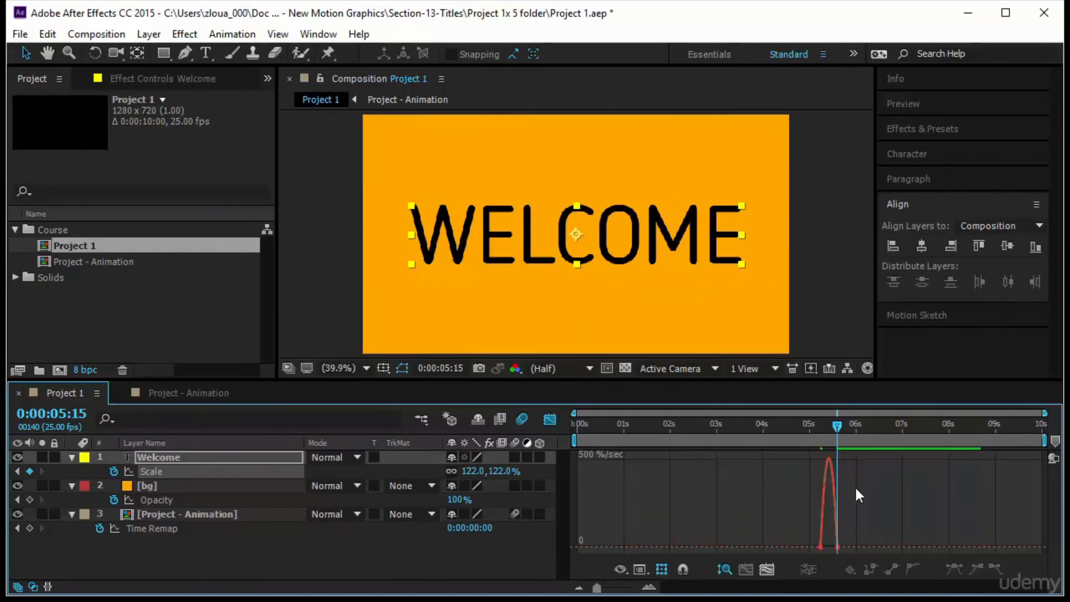
{"action": "left_click", "coordinate": [649, 587]}
{"action": "left_click", "coordinate": [648, 587]}
{"action": "left_click", "coordinate": [649, 587]}
{"action": "left_click", "coordinate": [640, 570]}
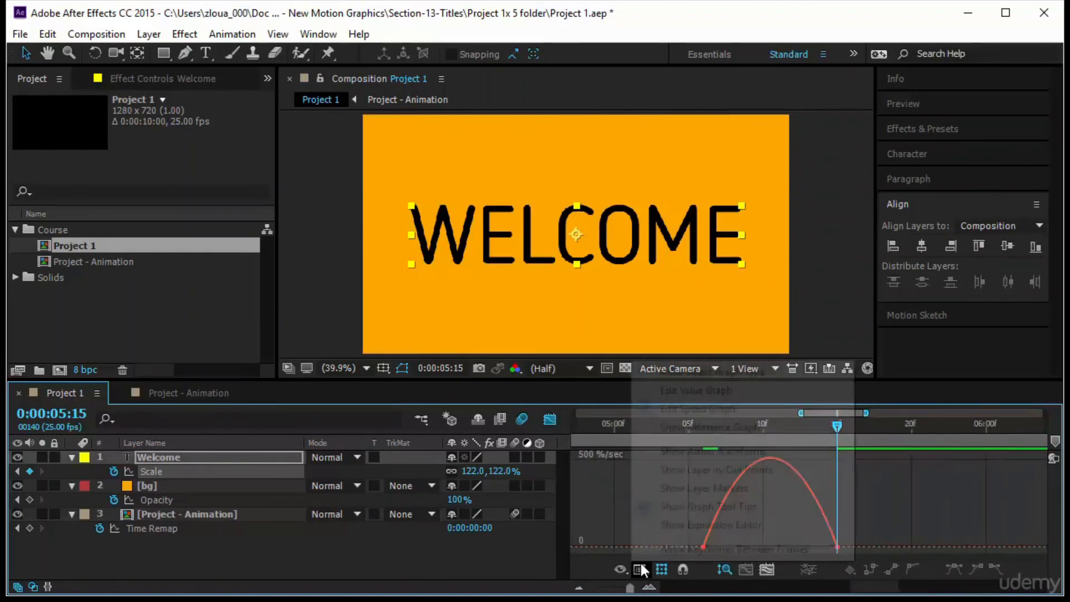
{"action": "left_click", "coordinate": [681, 417]}
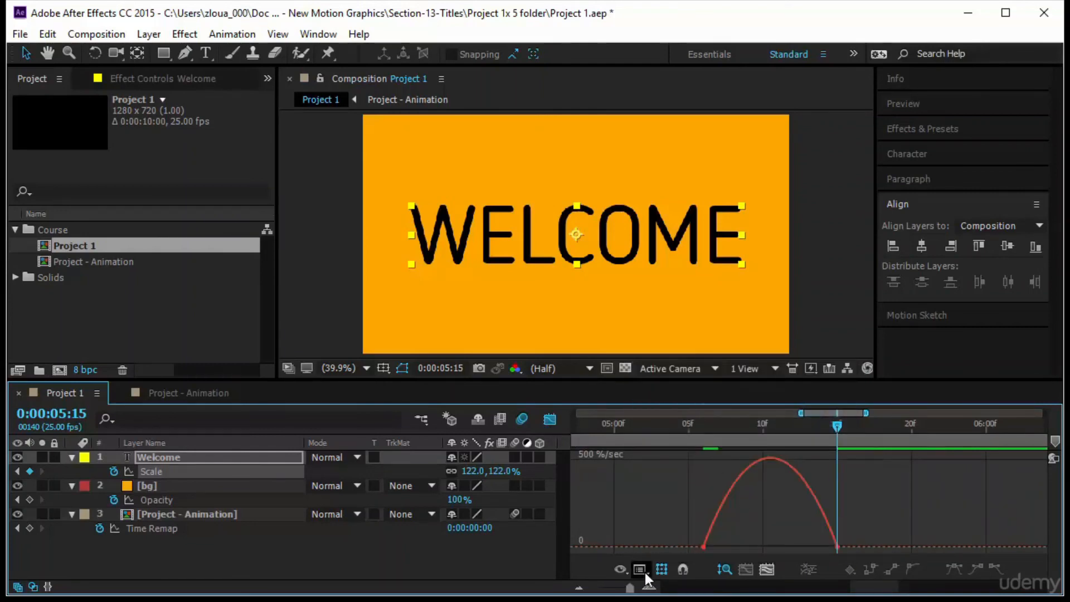
{"action": "left_click", "coordinate": [644, 573]}
{"action": "left_click", "coordinate": [686, 390]}
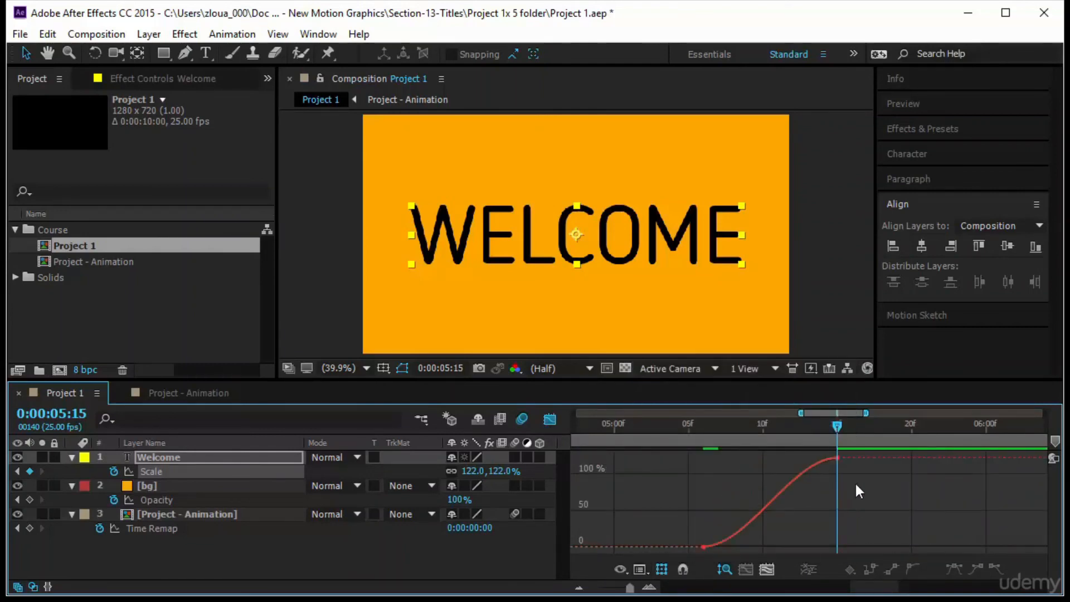
{"action": "left_click_drag", "start_coordinate": [855, 482], "coordinate": [809, 447]}
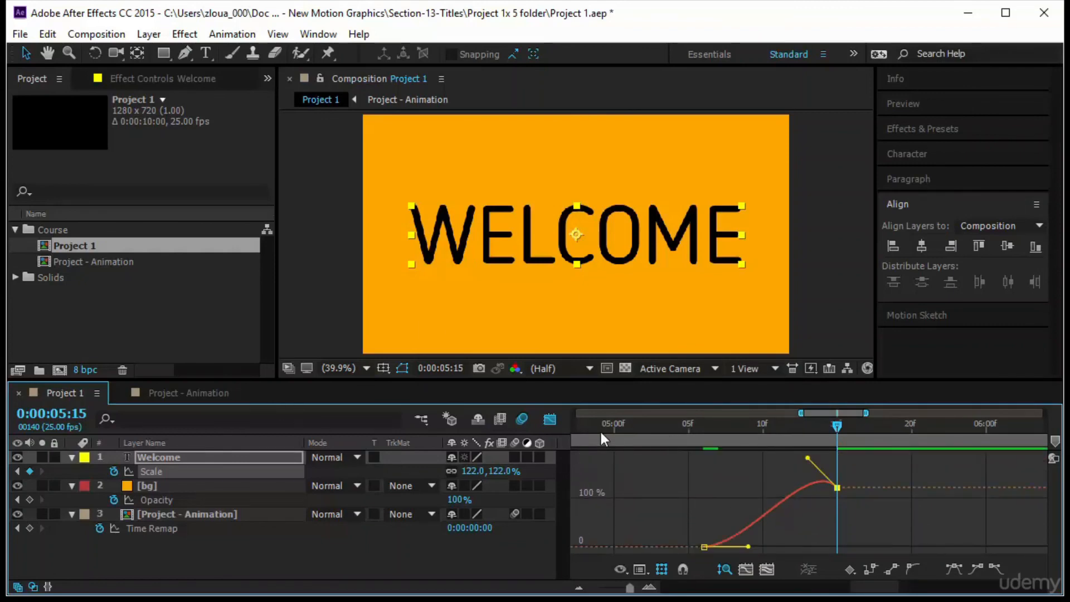
{"action": "left_click", "coordinate": [550, 419]}
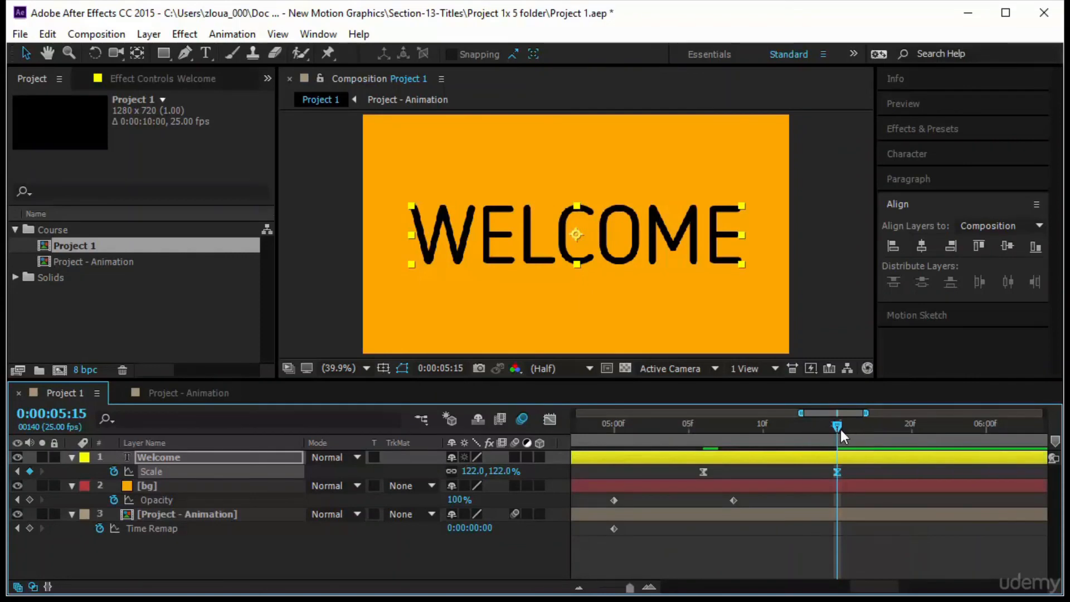
Preview the Project 1 composition from its start to review the title animation.
{"action": "left_click_drag", "start_coordinate": [841, 429], "coordinate": [569, 557]}
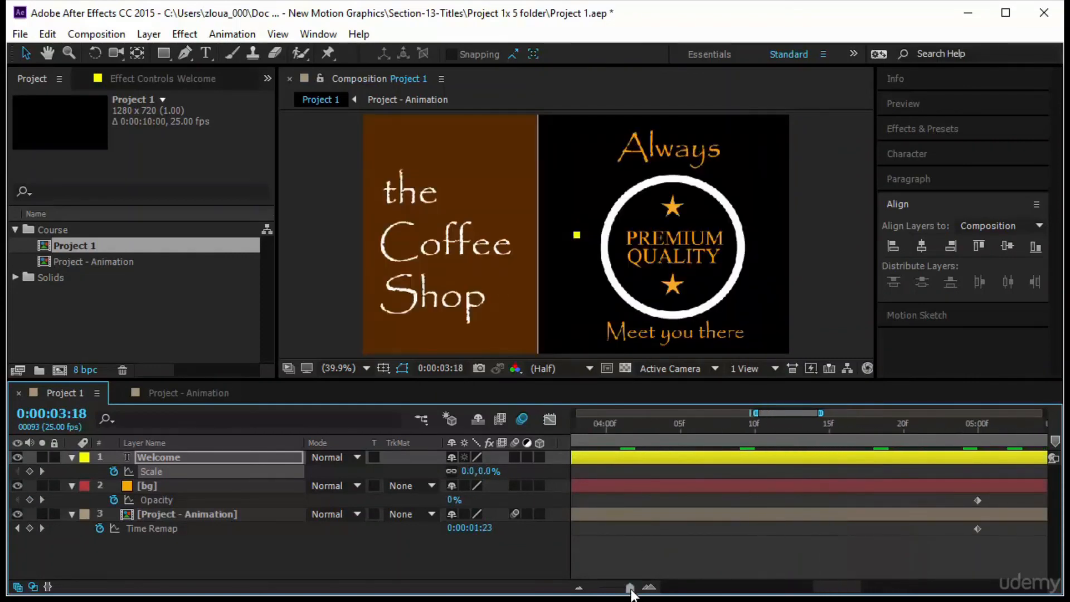
{"action": "left_click", "coordinate": [631, 588]}
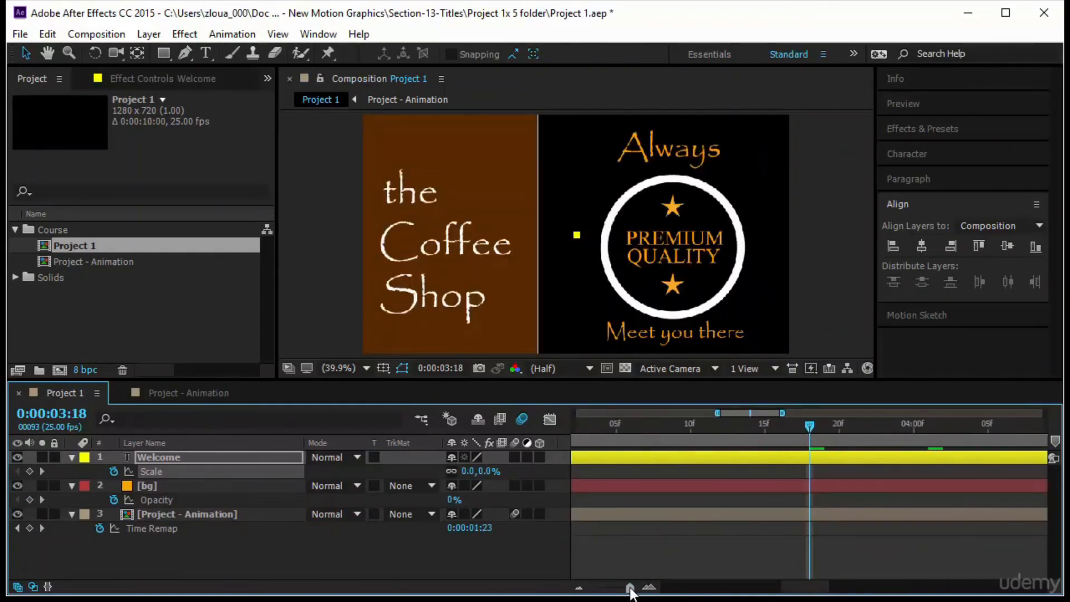
{"action": "left_click_drag", "start_coordinate": [631, 588], "coordinate": [596, 589]}
{"action": "left_click_drag", "start_coordinate": [741, 421], "coordinate": [504, 479]}
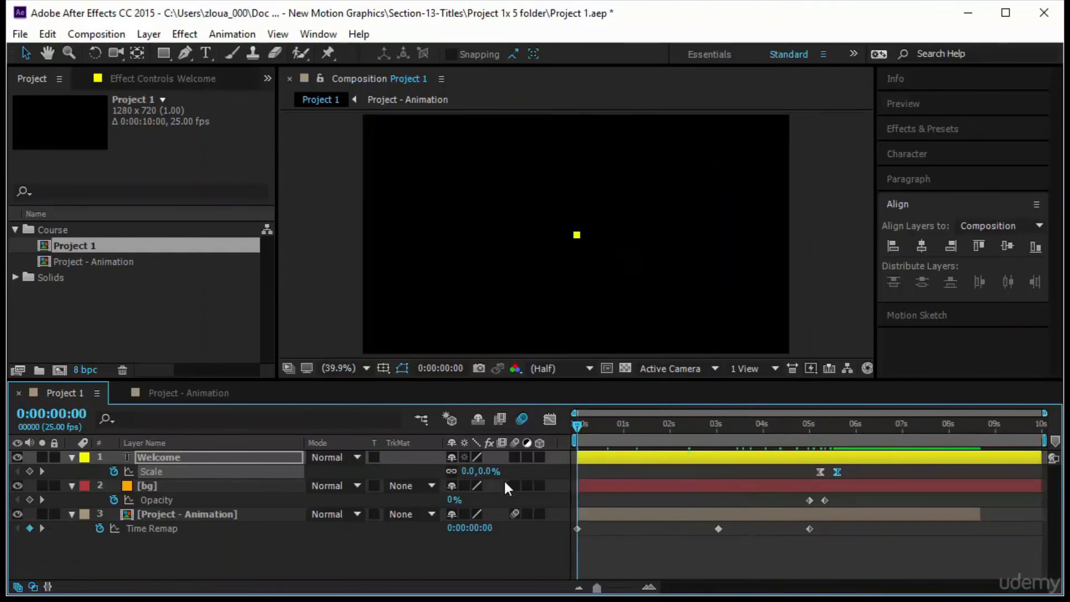
{"action": "left_click", "coordinate": [924, 109]}
{"action": "left_click", "coordinate": [931, 128]}
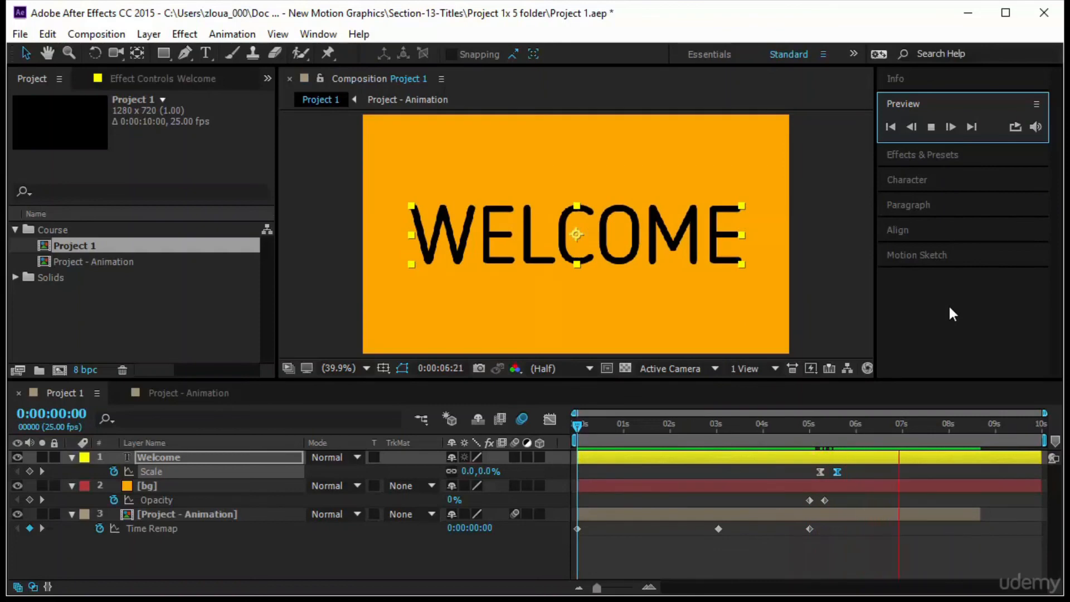
{"action": "left_click", "coordinate": [850, 310]}
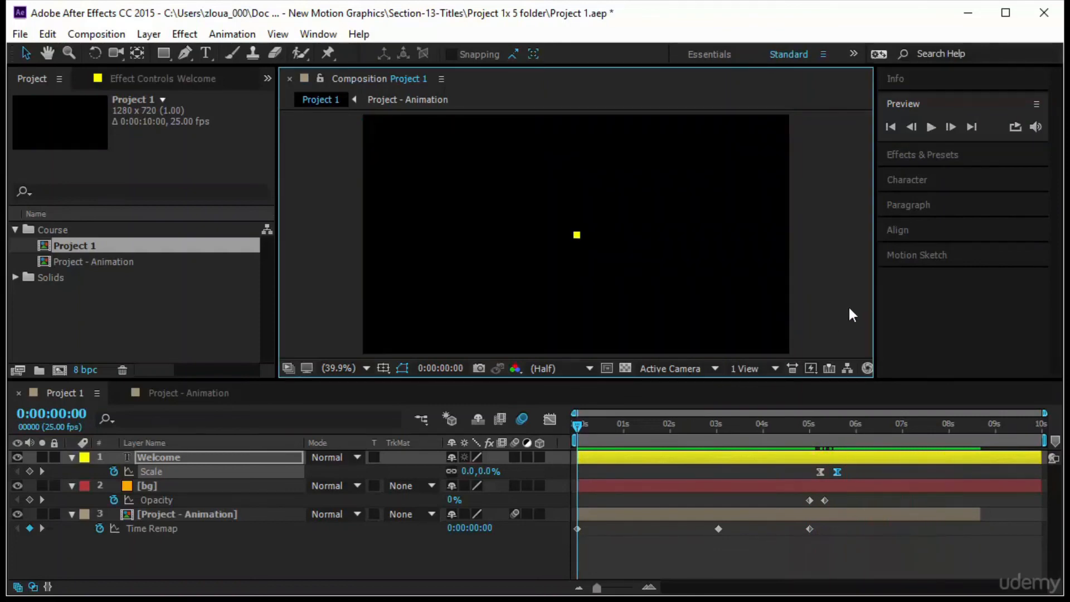
{"action": "left_click", "coordinate": [931, 128]}
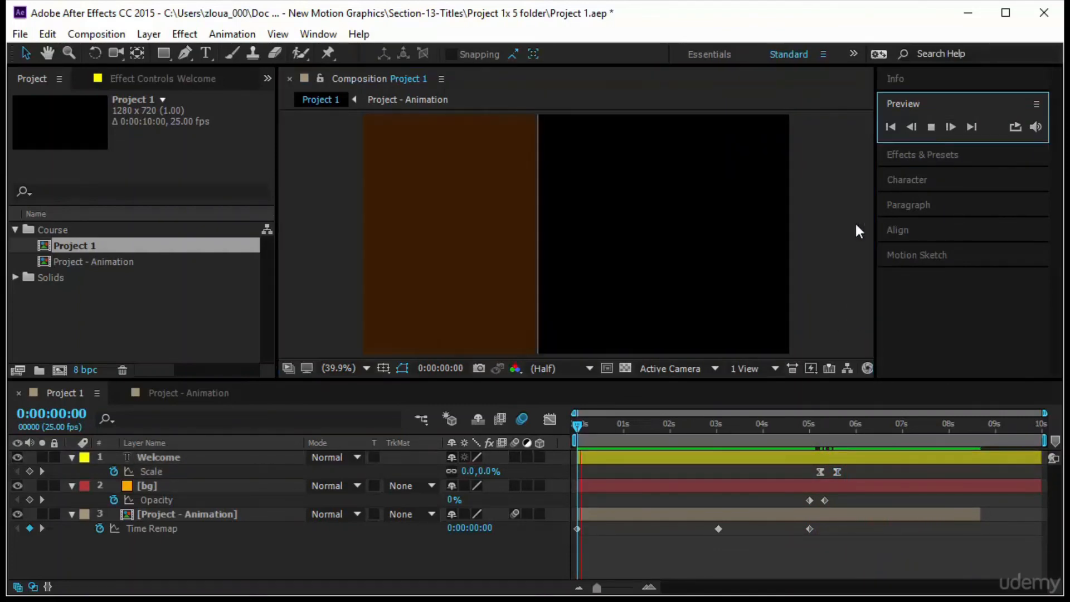